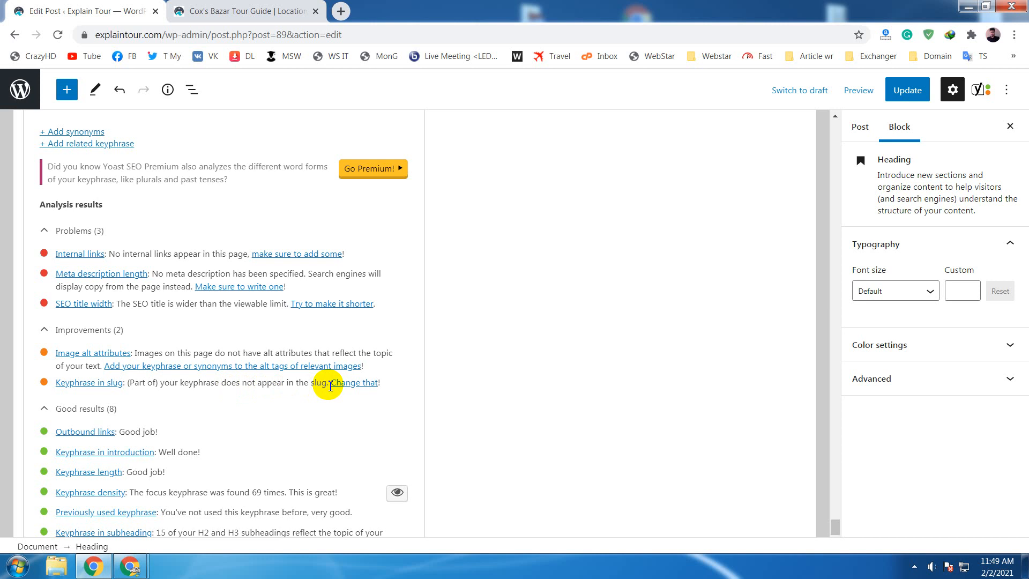
- Review the keyphrase-in-slug suggestion in the Yoast SEO analysis and locate the post's slug
{"action": "left_click_drag", "start_coordinate": [328, 383], "coordinate": [127, 383]}
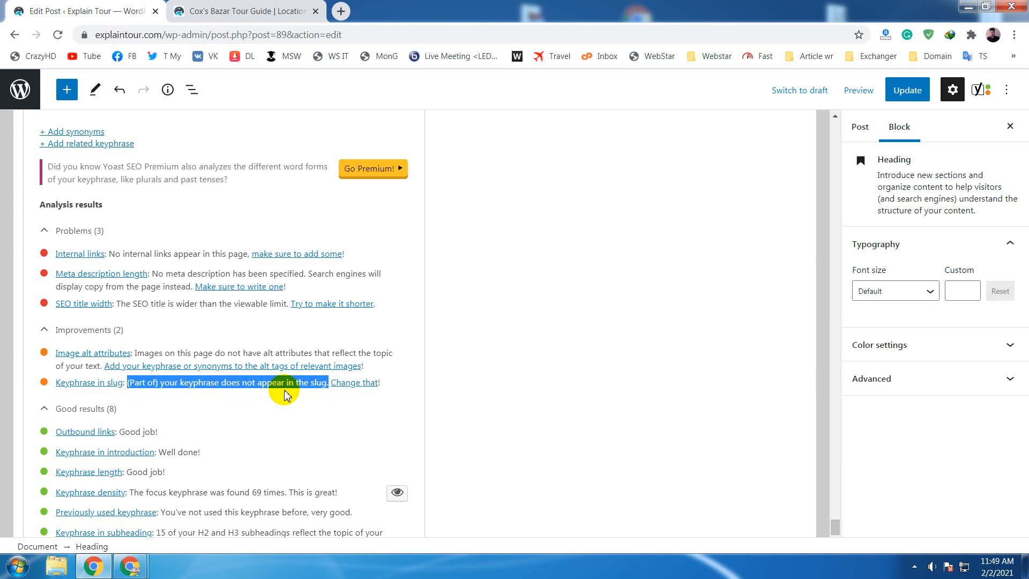
{"action": "left_click", "coordinate": [159, 387]}
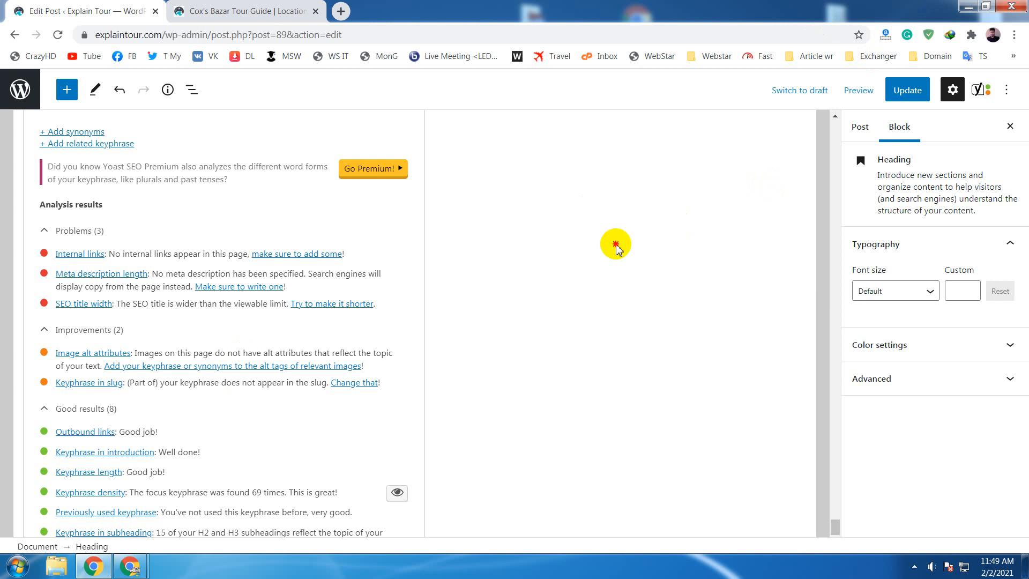
{"action": "scroll", "coordinate": [616, 247], "scroll_direction": "up", "scroll_amount": 10}
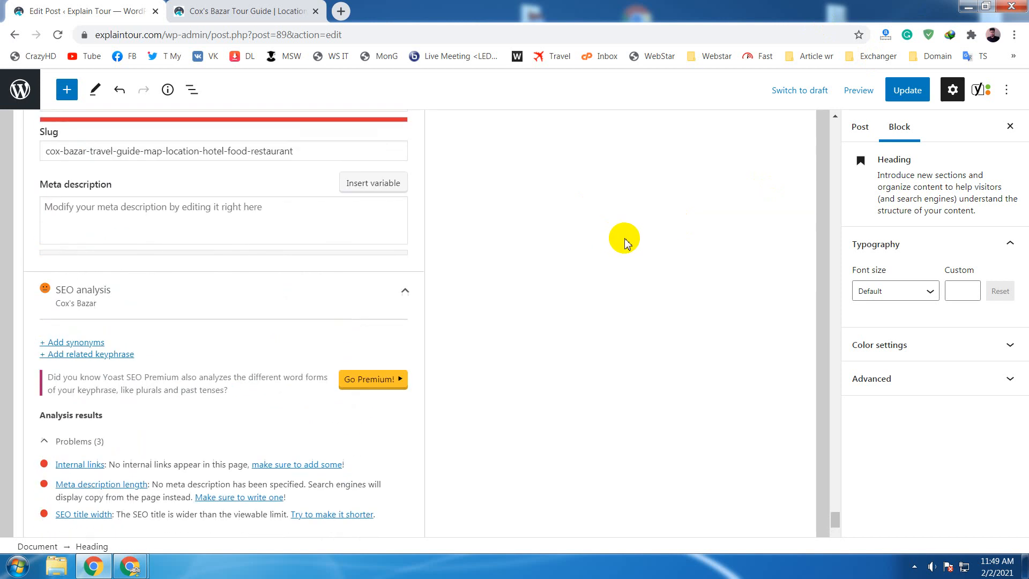
{"action": "scroll", "coordinate": [627, 238], "scroll_direction": "up", "scroll_amount": 1}
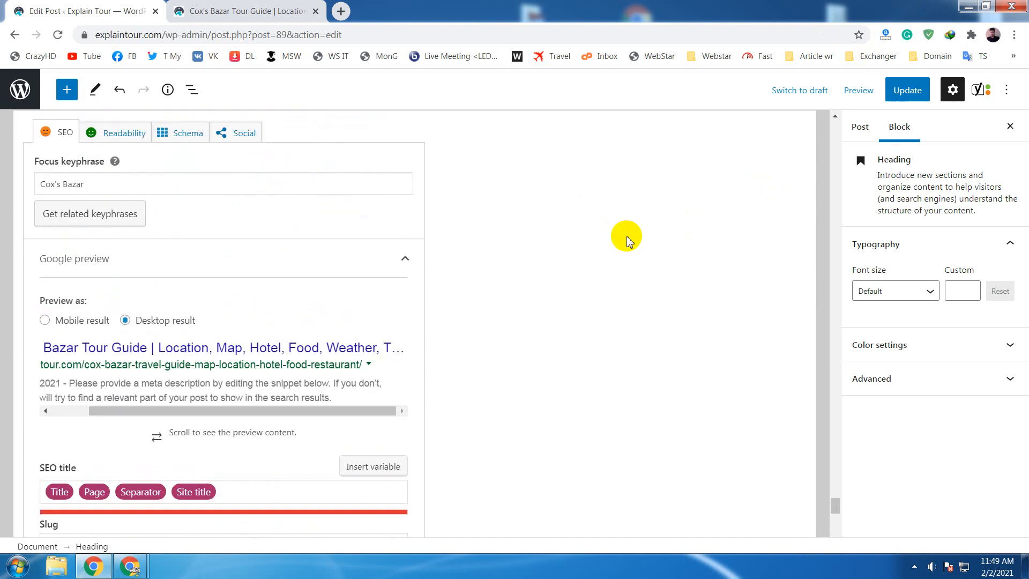
{"action": "scroll", "coordinate": [627, 240], "scroll_direction": "down", "scroll_amount": 1}
{"action": "scroll", "coordinate": [628, 238], "scroll_direction": "up", "scroll_amount": 2}
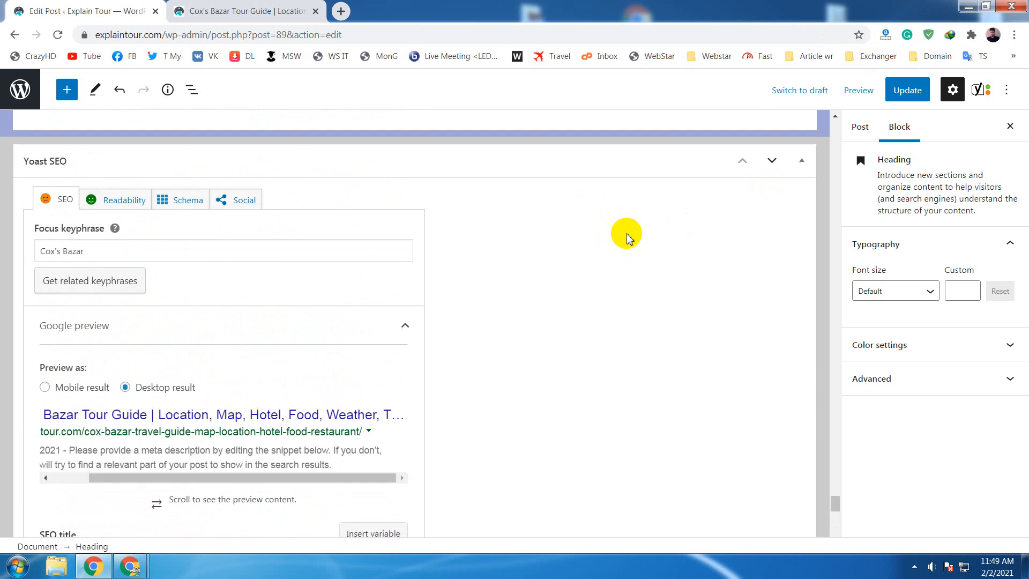
{"action": "scroll", "coordinate": [628, 238], "scroll_direction": "down", "scroll_amount": 2}
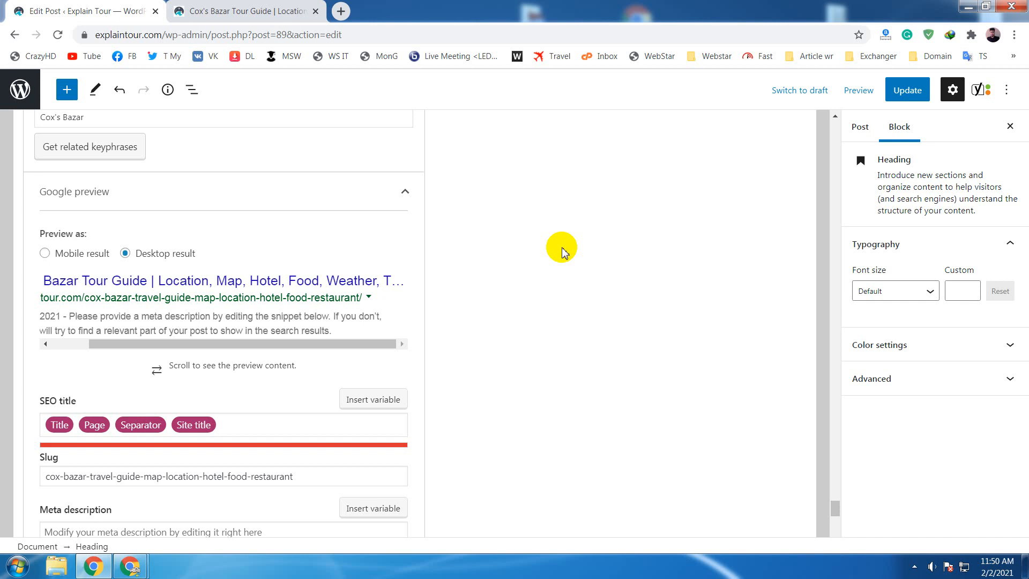
{"action": "scroll", "coordinate": [561, 252], "scroll_direction": "down", "scroll_amount": 1}
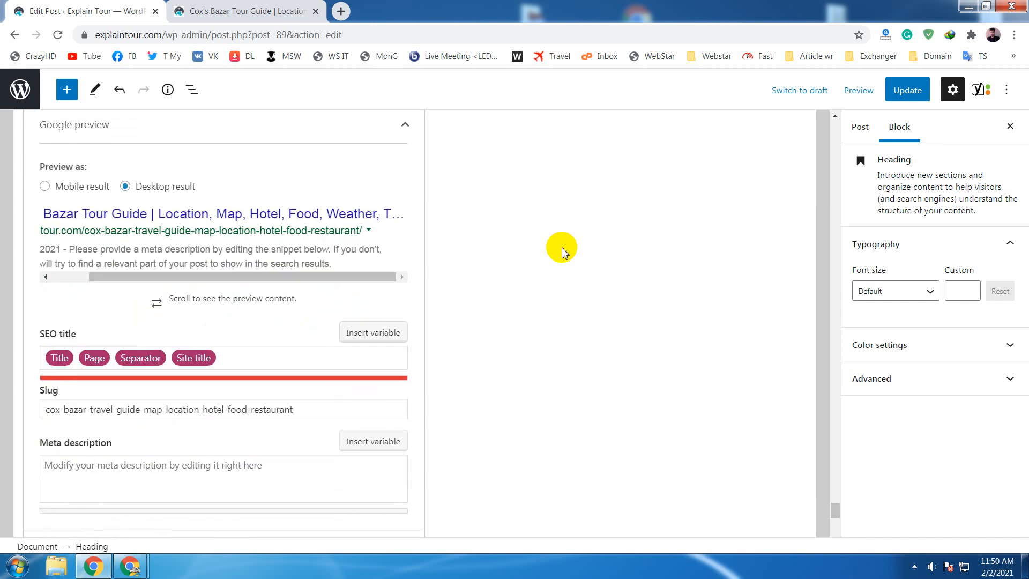
- Examine the post's slug, checking its opening "cox-bazar" part against the full slug text
{"action": "left_click_drag", "start_coordinate": [333, 404], "coordinate": [287, 409]}
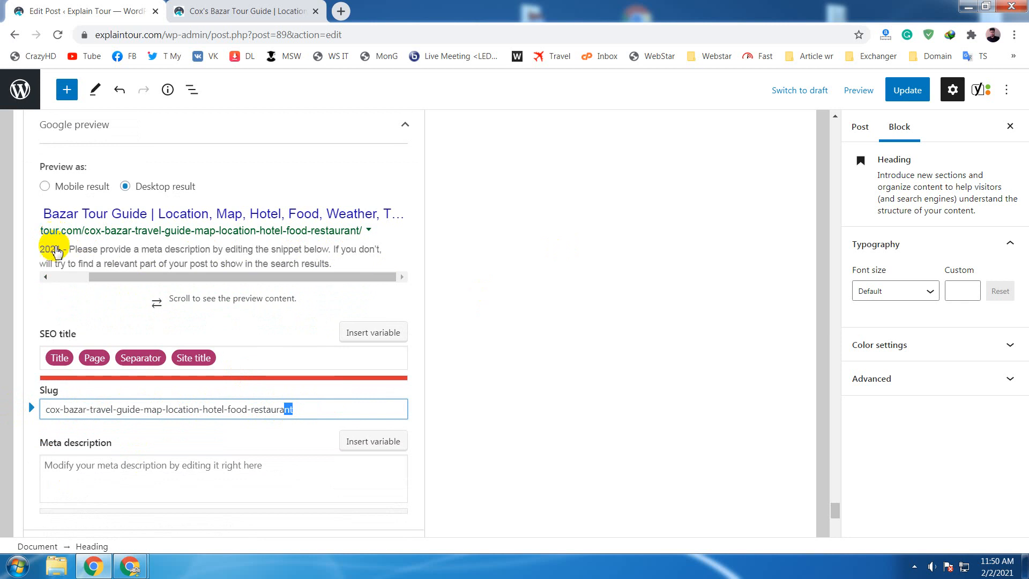
{"action": "left_click", "coordinate": [341, 408]}
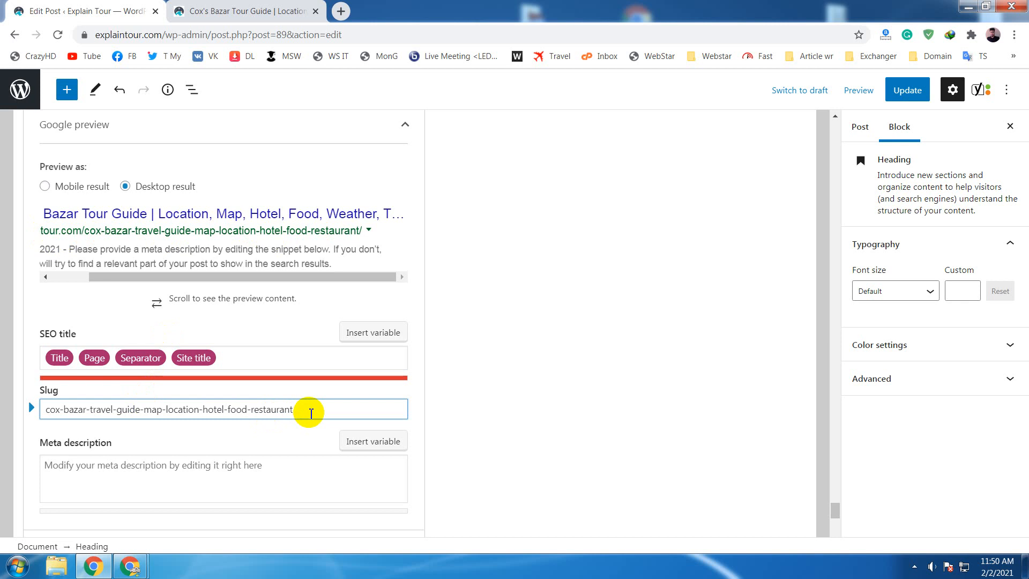
{"action": "mouse_move", "coordinate": [306, 410]}
{"action": "left_mouse_down"}
{"action": "mouse_move", "coordinate": [30, 408]}
{"action": "mouse_move", "coordinate": [306, 409]}
{"action": "left_mouse_up"}
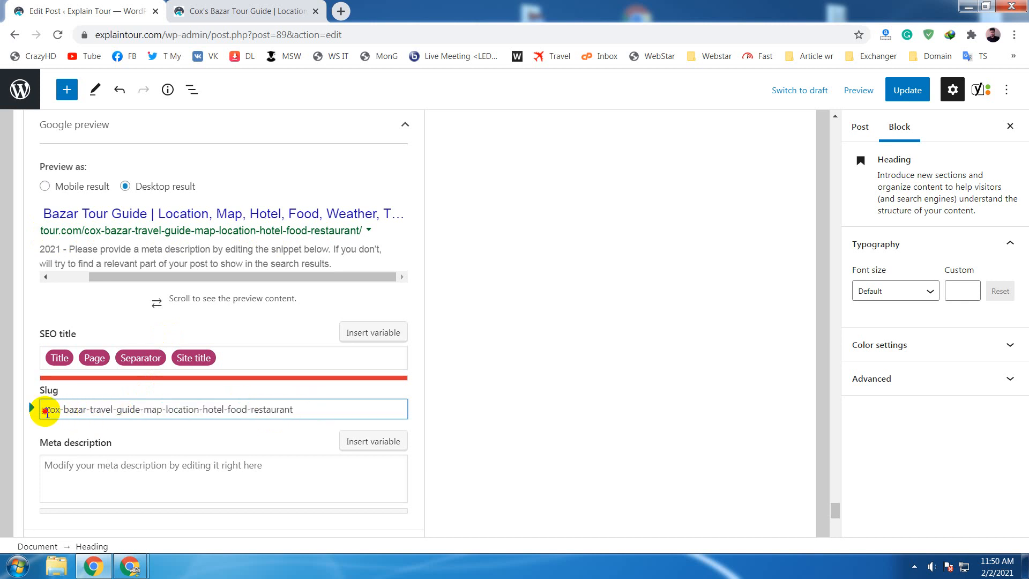
{"action": "left_click_drag", "start_coordinate": [46, 411], "coordinate": [90, 411]}
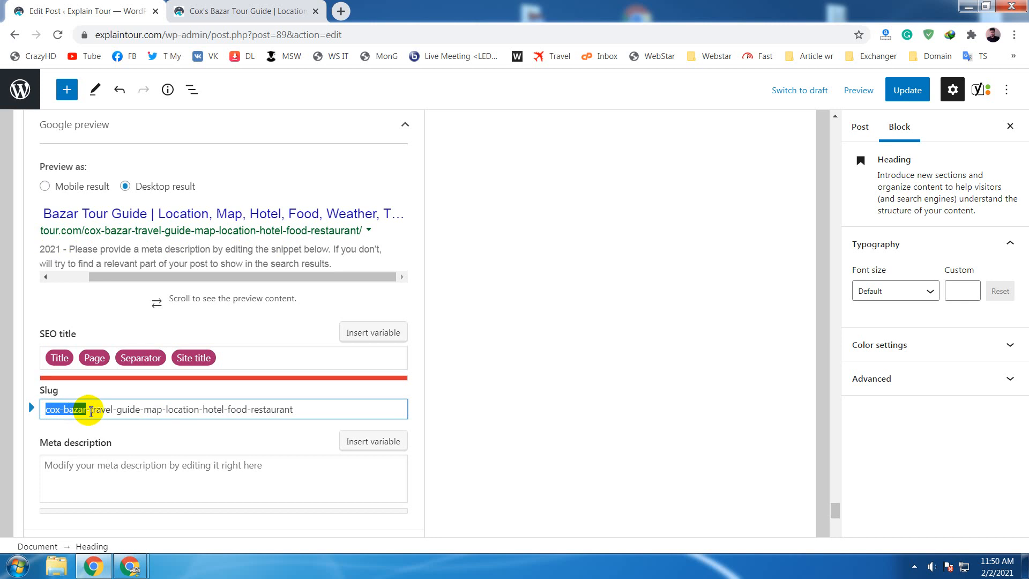
{"action": "left_click", "coordinate": [90, 411]}
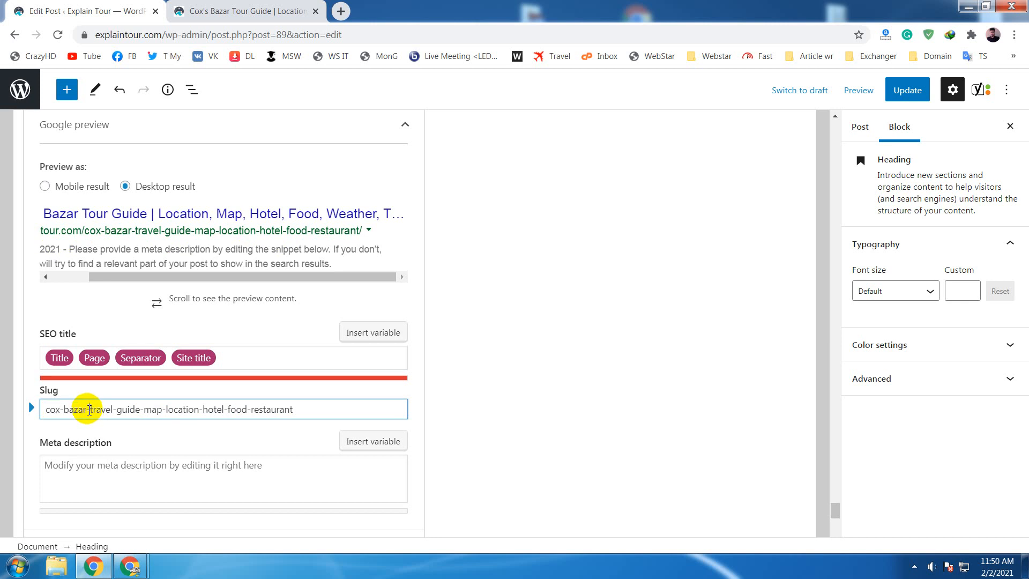
{"action": "left_click_drag", "start_coordinate": [88, 410], "coordinate": [41, 409]}
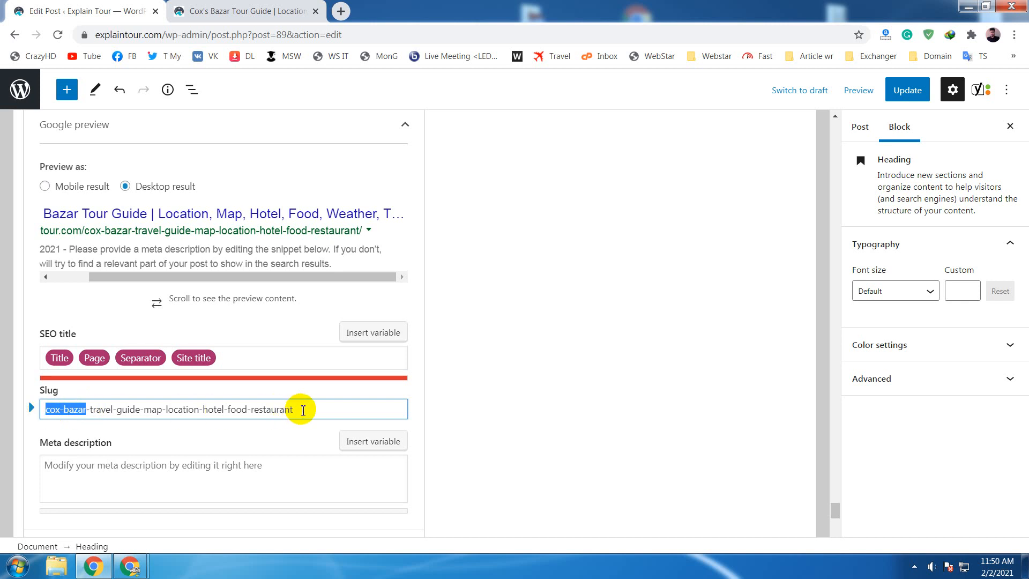
{"action": "left_click_drag", "start_coordinate": [303, 410], "coordinate": [44, 413]}
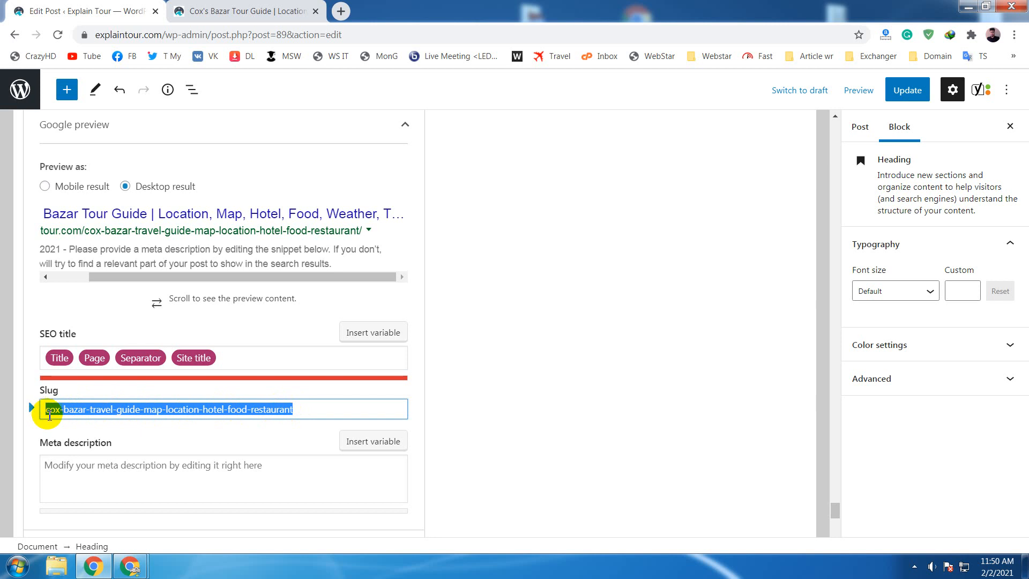
{"action": "left_click", "coordinate": [87, 409]}
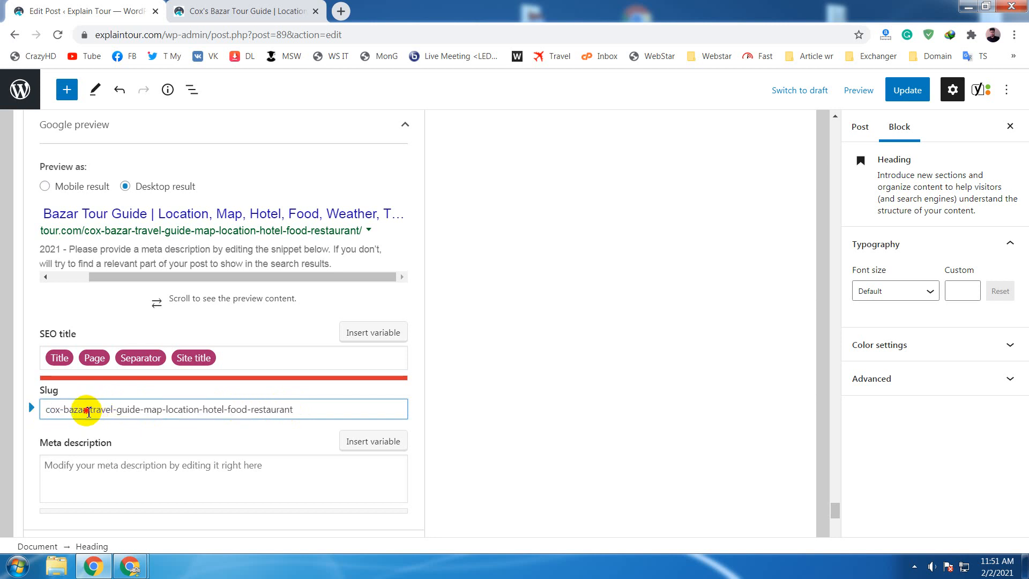
{"action": "left_click_drag", "start_coordinate": [88, 410], "coordinate": [25, 409]}
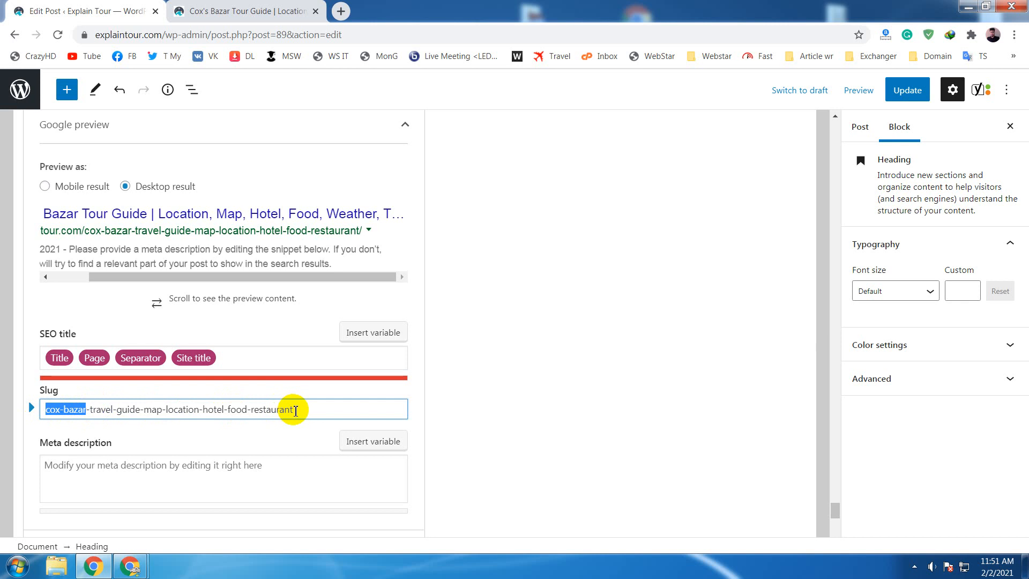
{"action": "left_click_drag", "start_coordinate": [293, 410], "coordinate": [27, 408]}
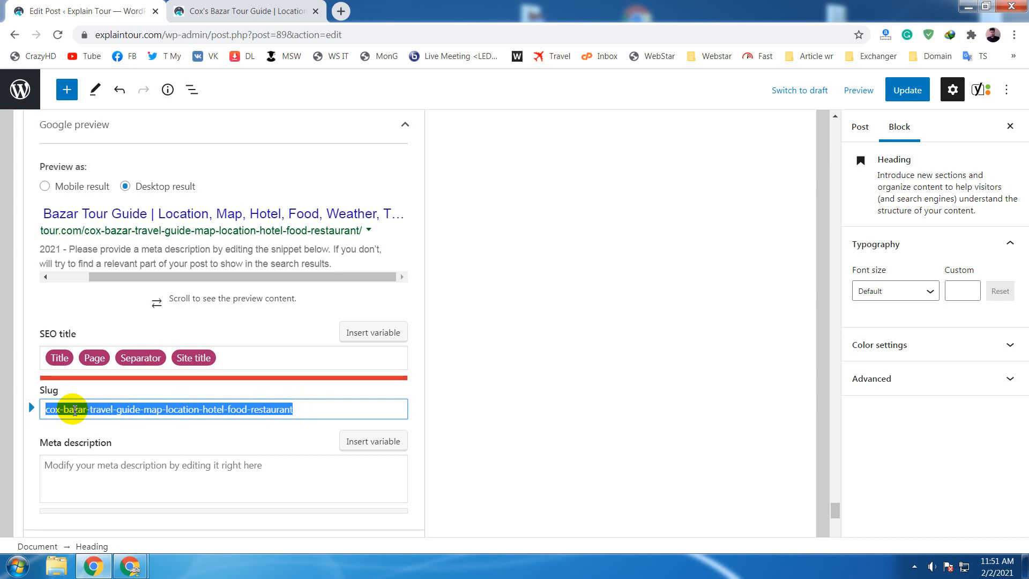
{"action": "left_click", "coordinate": [74, 410]}
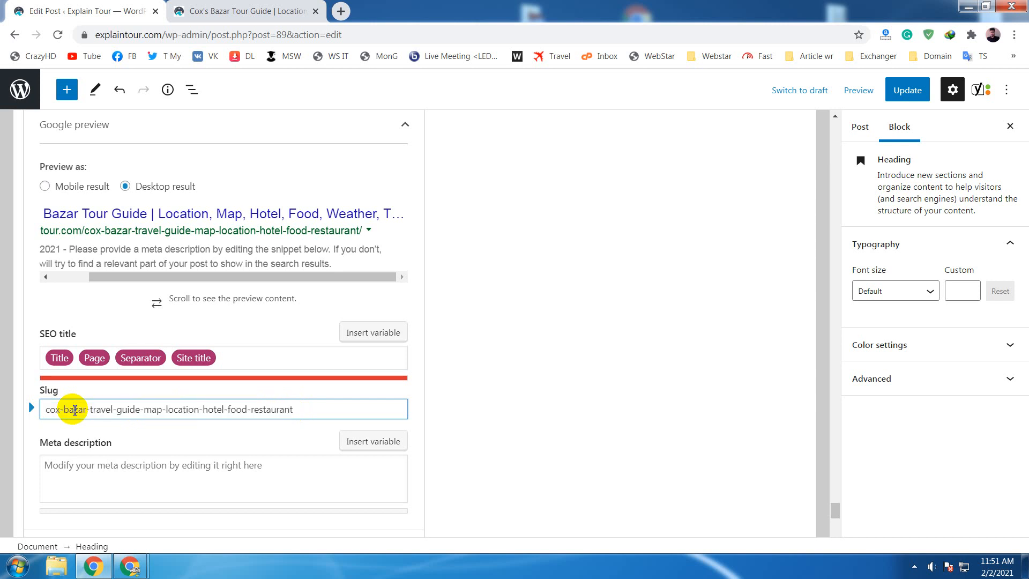
{"action": "left_click", "coordinate": [61, 410]}
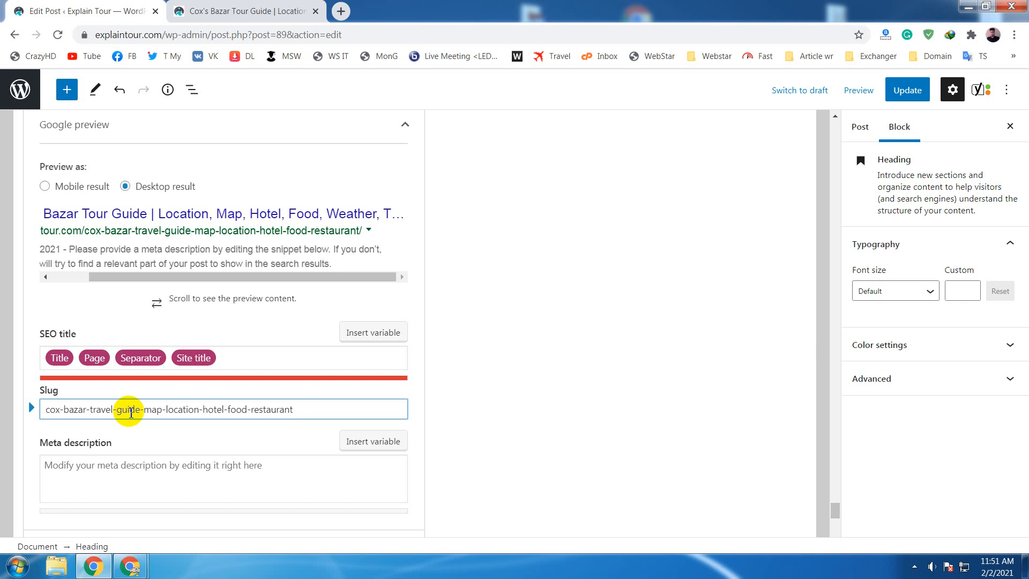
{"action": "left_click", "coordinate": [311, 407]}
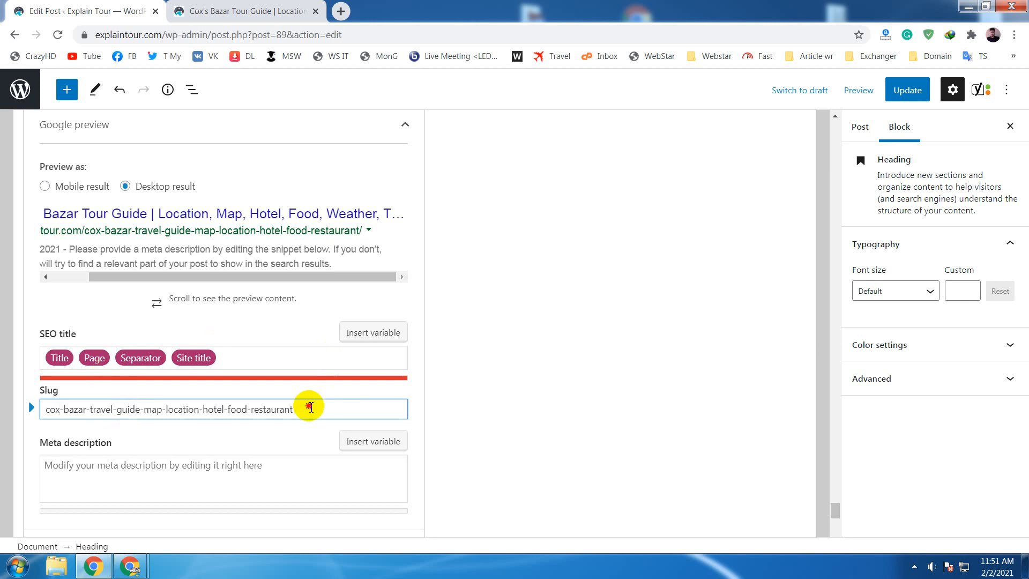
{"action": "left_click_drag", "start_coordinate": [310, 407], "coordinate": [46, 410]}
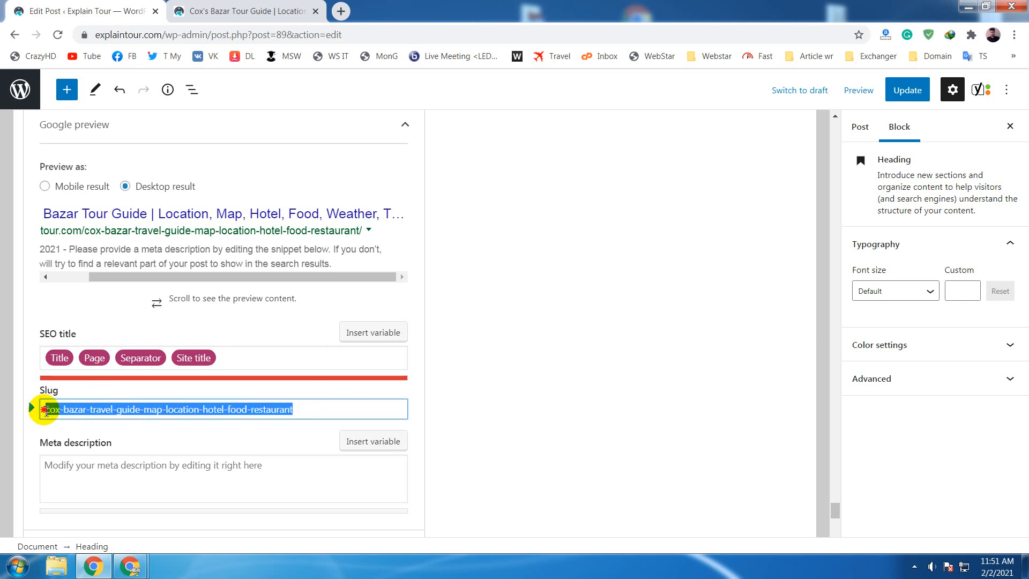
{"action": "left_click", "coordinate": [86, 410]}
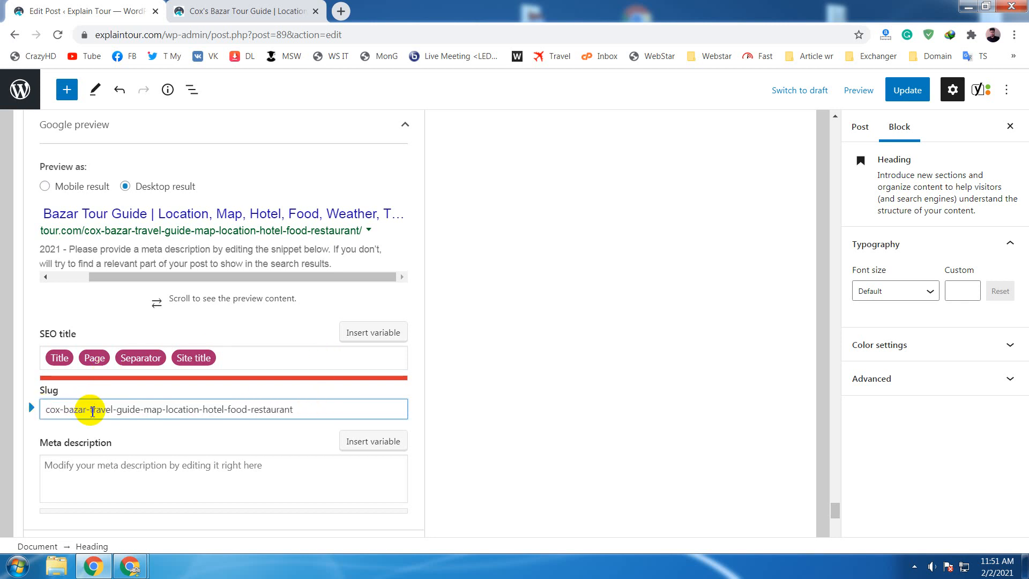
{"action": "left_click_drag", "start_coordinate": [74, 411], "coordinate": [32, 410]}
{"action": "left_click", "coordinate": [86, 410]}
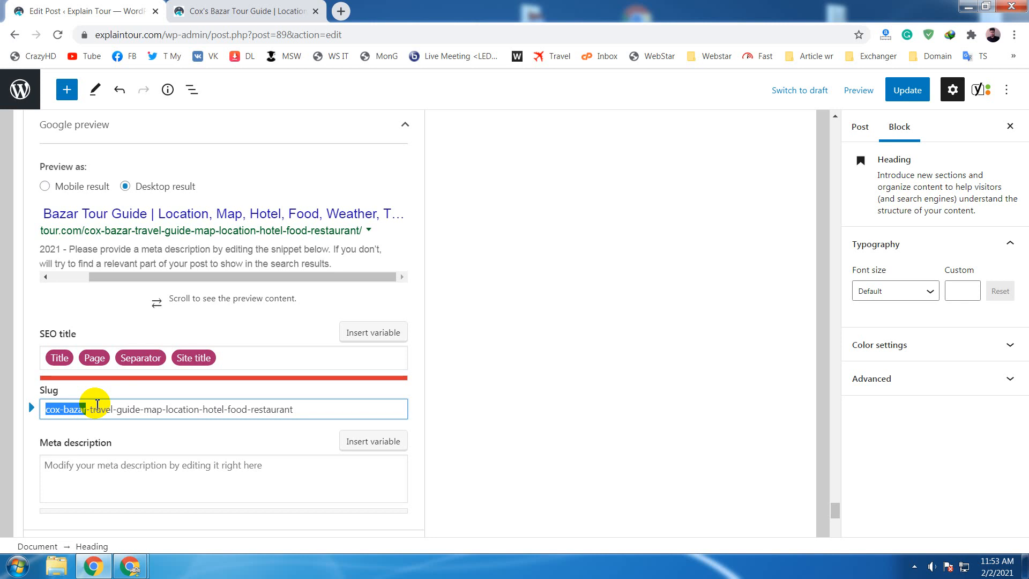
- Compare the focus keyphrase with the wording at the start of the slug
{"action": "left_click", "coordinate": [522, 317]}
{"action": "scroll", "coordinate": [523, 317], "scroll_direction": "up", "scroll_amount": 3}
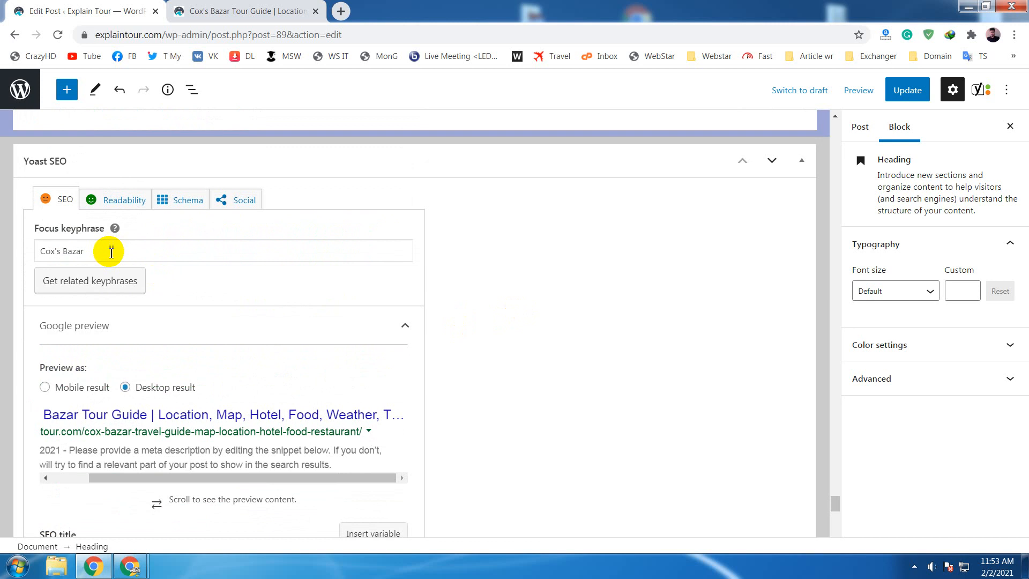
{"action": "left_click", "coordinate": [111, 252]}
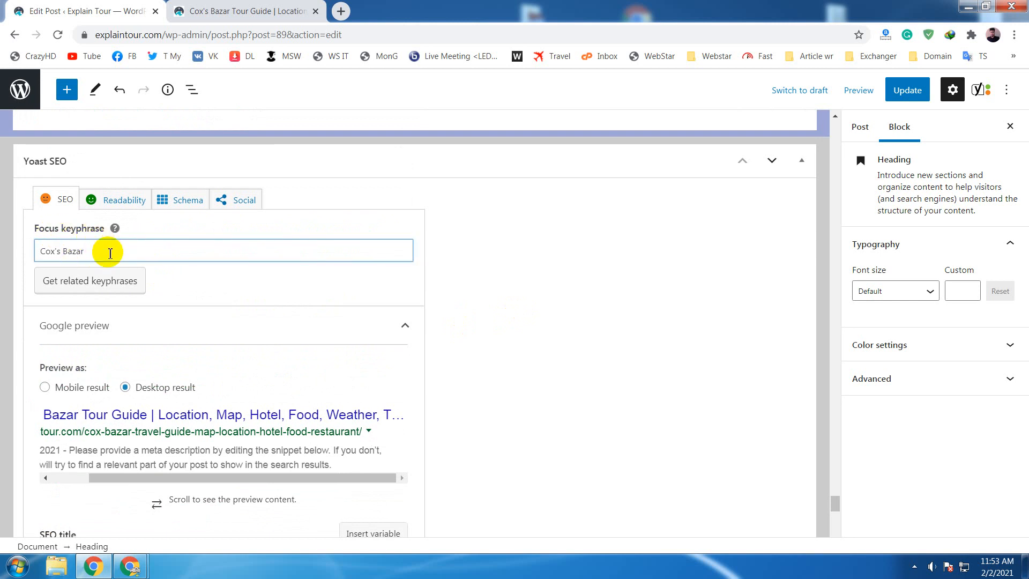
{"action": "left_click", "coordinate": [98, 253]}
{"action": "left_click_drag", "start_coordinate": [98, 253], "coordinate": [28, 250]}
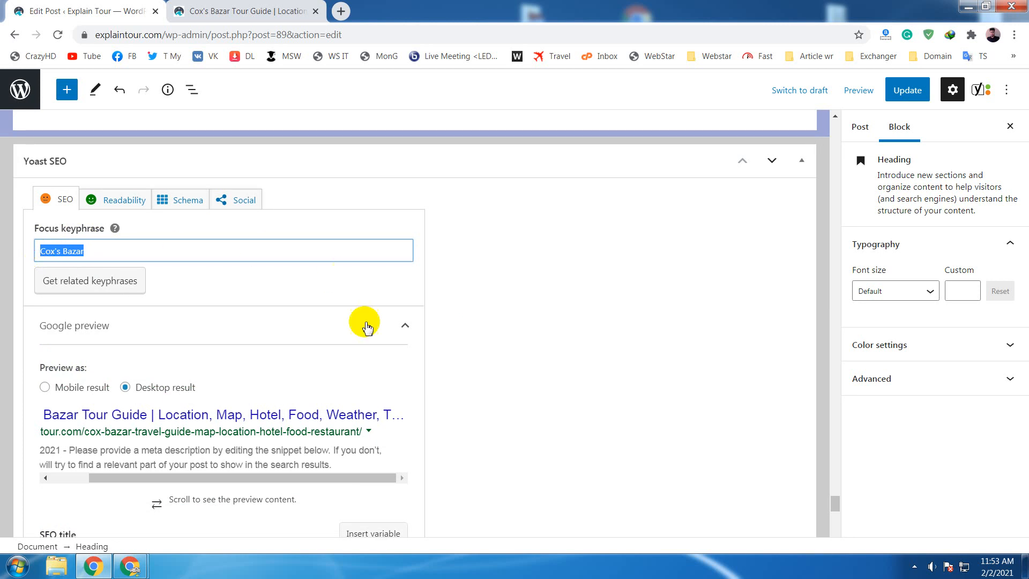
{"action": "scroll", "coordinate": [299, 339], "scroll_direction": "down", "scroll_amount": 4}
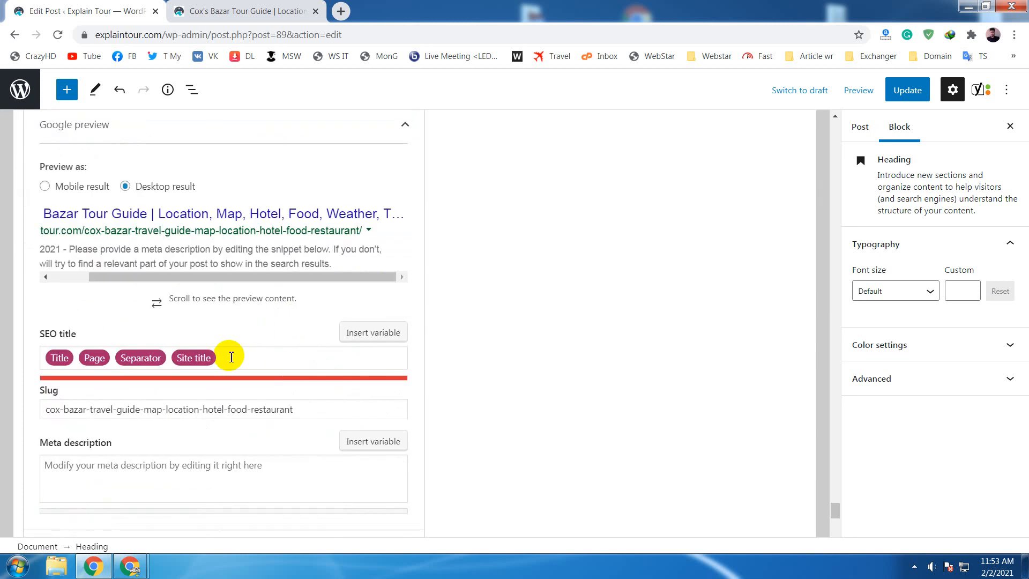
{"action": "scroll", "coordinate": [72, 434], "scroll_direction": "down", "scroll_amount": 1}
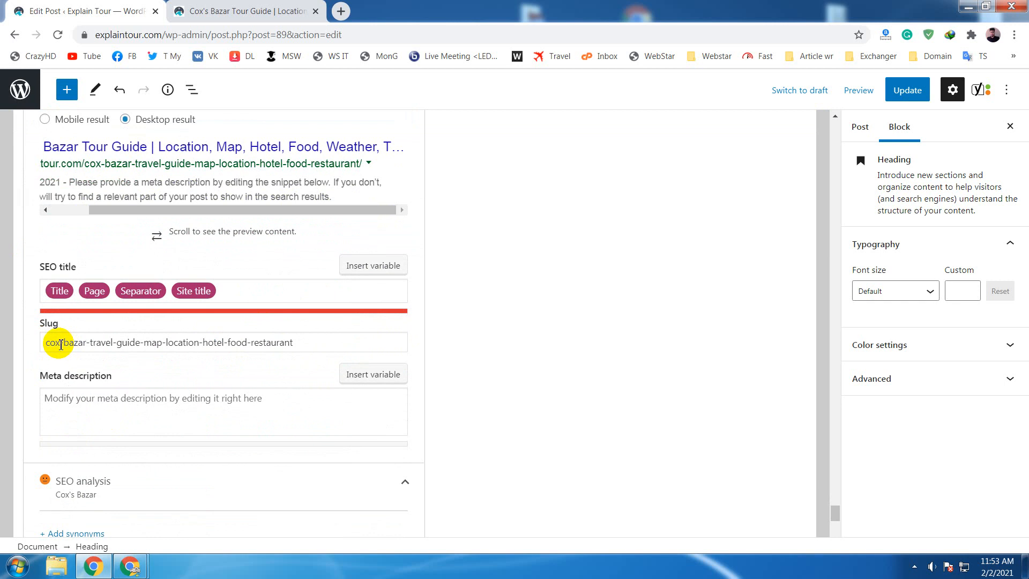
{"action": "left_click_drag", "start_coordinate": [61, 344], "coordinate": [24, 342]}
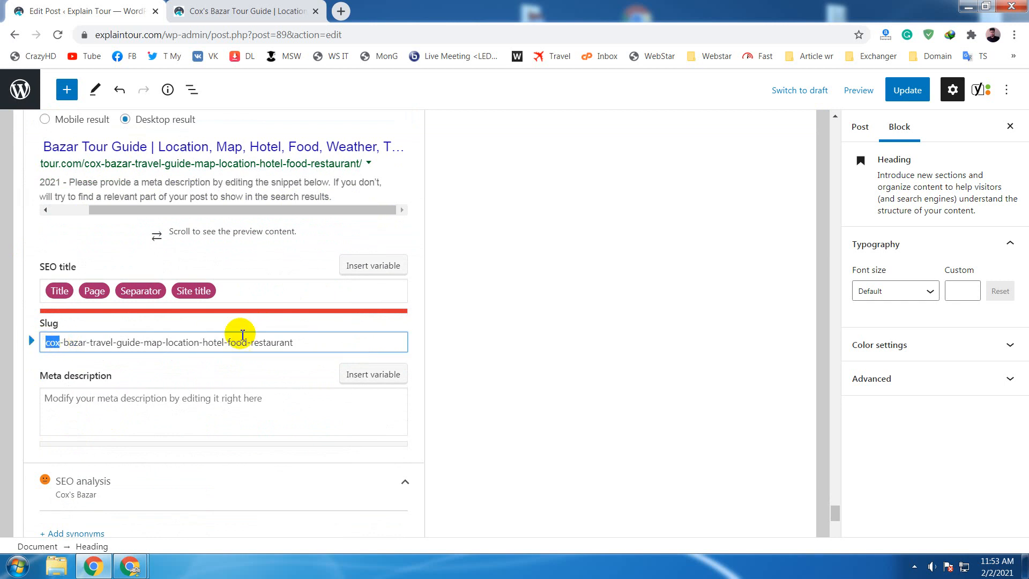
{"action": "left_click", "coordinate": [303, 344]}
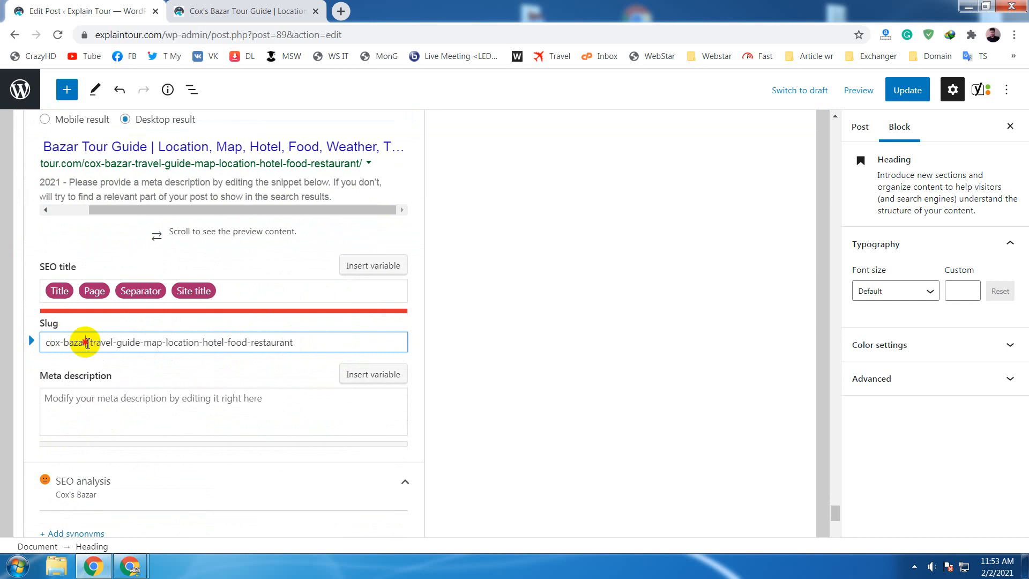
{"action": "left_click_drag", "start_coordinate": [85, 342], "coordinate": [39, 342]}
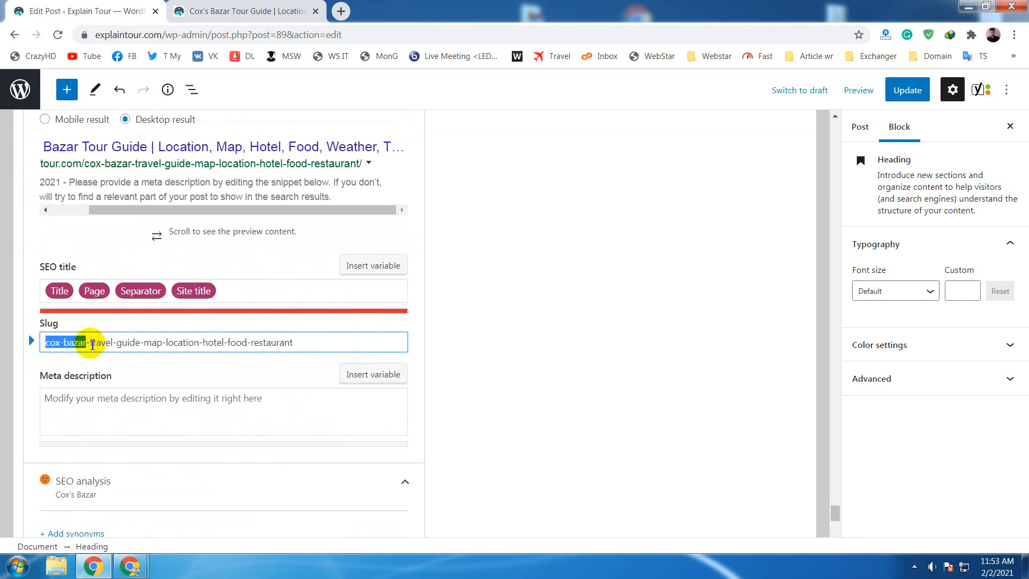
- Replace the focus keyphrase of the post with "hotel"
{"action": "scroll", "coordinate": [92, 343], "scroll_direction": "up", "scroll_amount": 5}
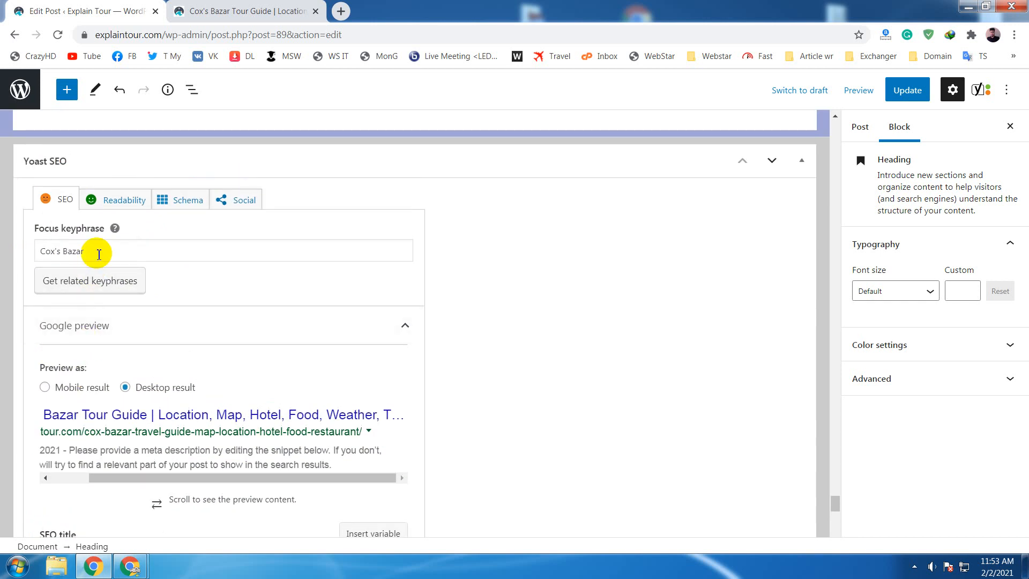
{"action": "left_click", "coordinate": [99, 253]}
{"action": "left_click_drag", "start_coordinate": [101, 257], "coordinate": [28, 259]}
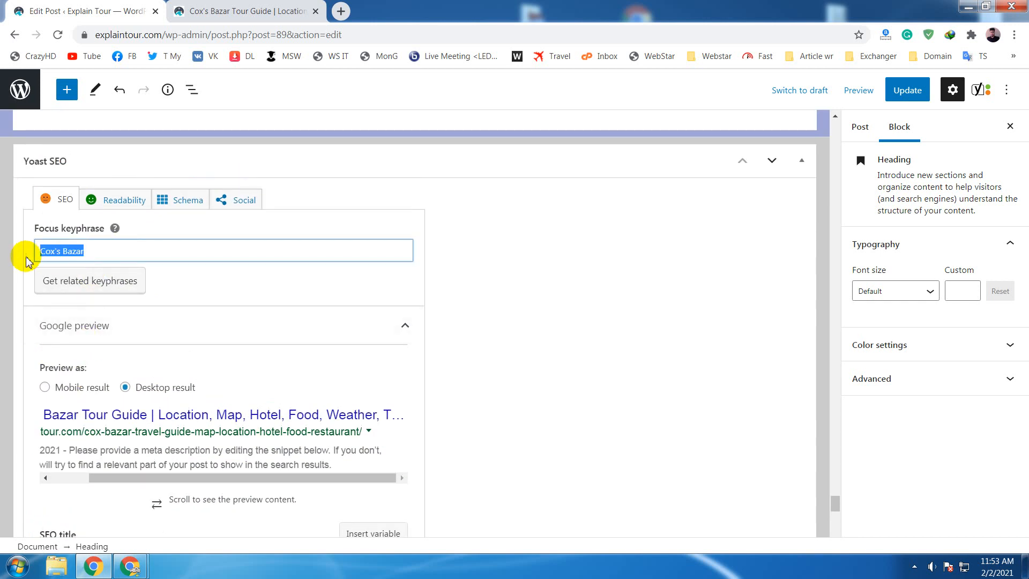
{"action": "key", "text": "BackSpace"}
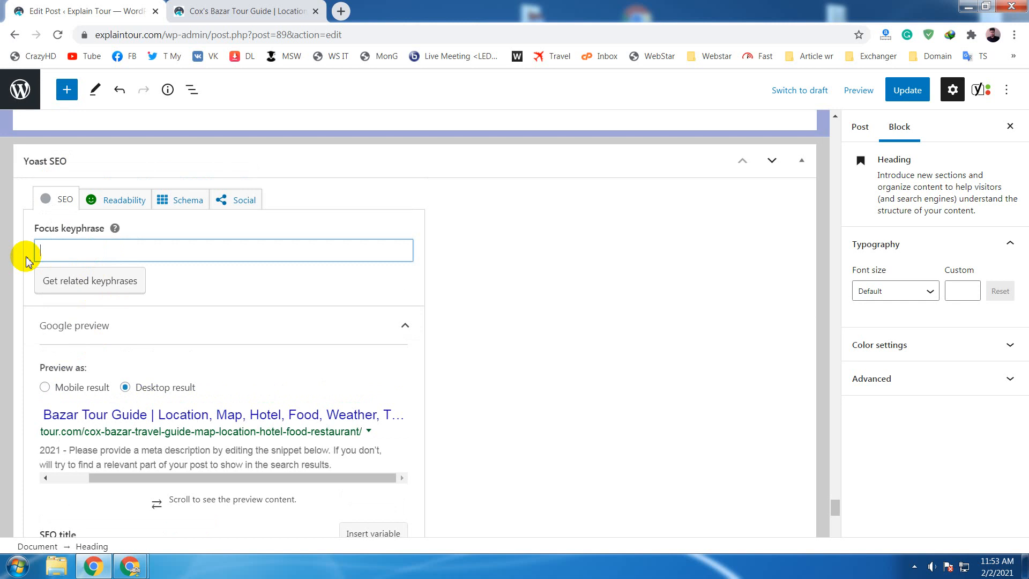
{"action": "type", "text": "hotel"}
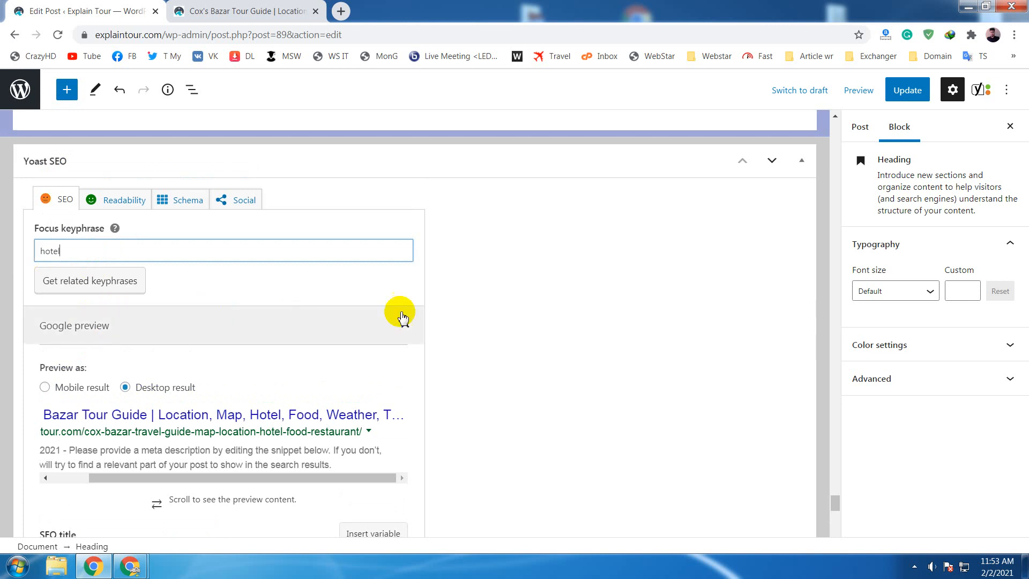
- Change the focus keyphrase of the post to the plural "hotels"
{"action": "left_click", "coordinate": [572, 314]}
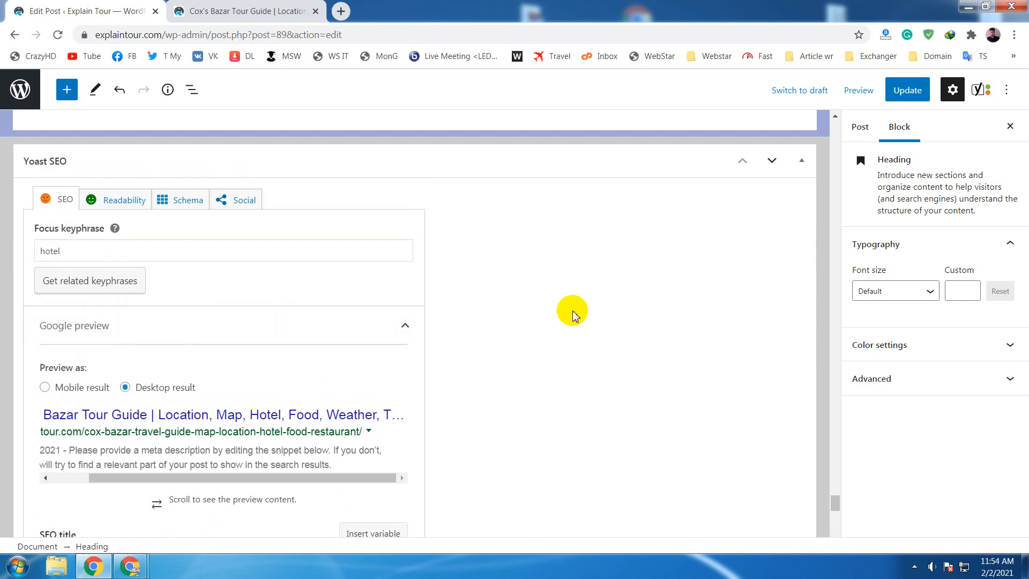
{"action": "left_click", "coordinate": [264, 253]}
{"action": "type", "text": "s"}
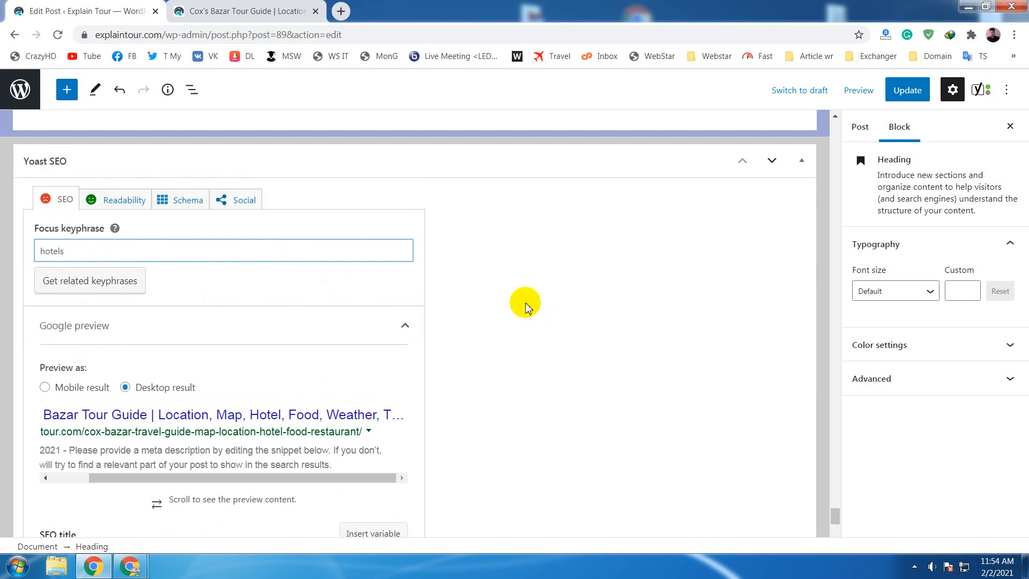
{"action": "left_click", "coordinate": [525, 306]}
- Review the SEO analysis results for the plural keyphrase, focusing on the keyphrase-in-slug assessment
{"action": "scroll", "coordinate": [525, 310], "scroll_direction": "down", "scroll_amount": 4}
{"action": "scroll", "coordinate": [525, 308], "scroll_direction": "down", "scroll_amount": 10}
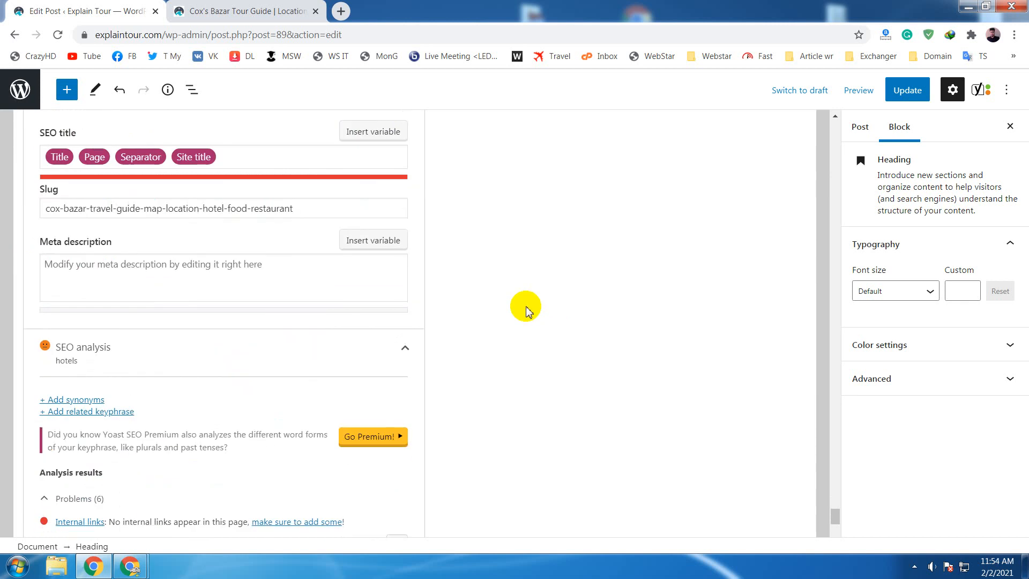
{"action": "scroll", "coordinate": [524, 305], "scroll_direction": "down", "scroll_amount": 2}
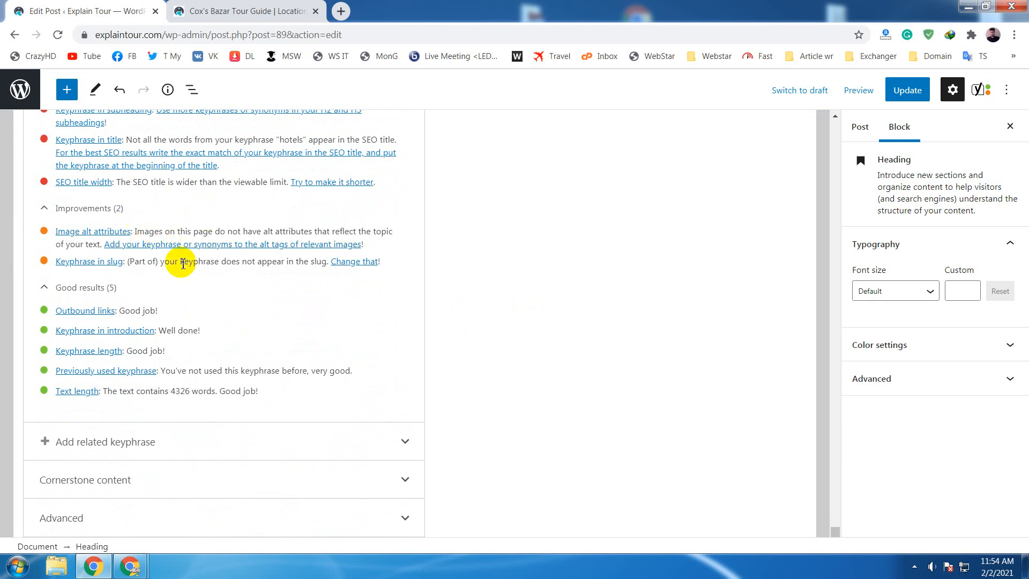
{"action": "scroll", "coordinate": [207, 281], "scroll_direction": "up", "scroll_amount": 3}
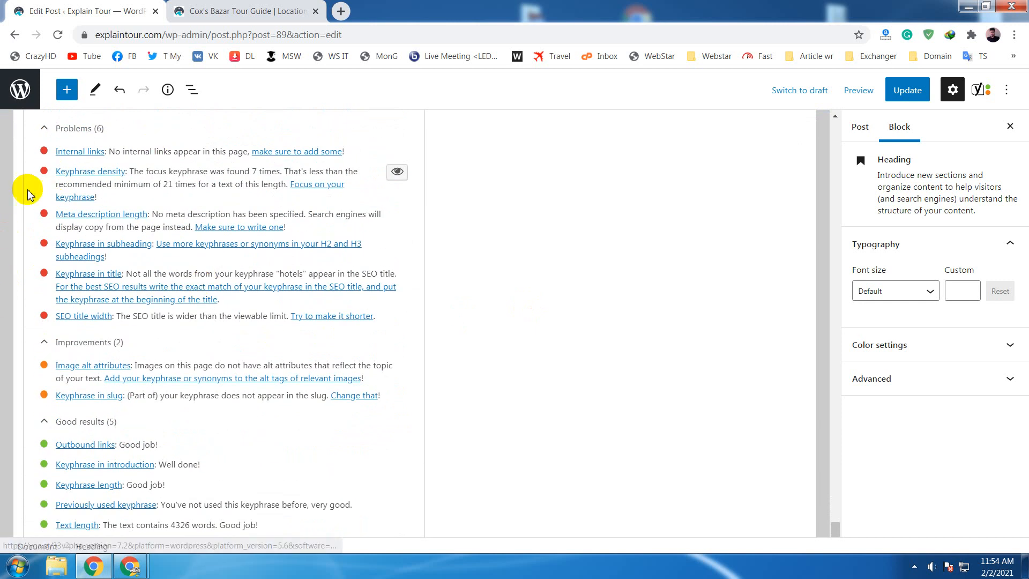
{"action": "scroll", "coordinate": [214, 295], "scroll_direction": "down", "scroll_amount": 1}
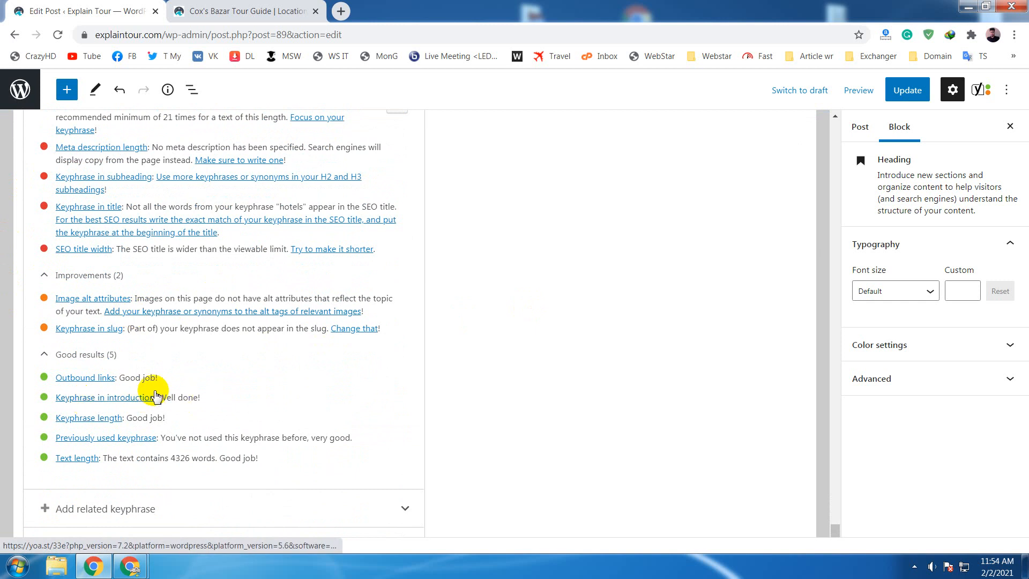
{"action": "scroll", "coordinate": [154, 397], "scroll_direction": "up", "scroll_amount": 1}
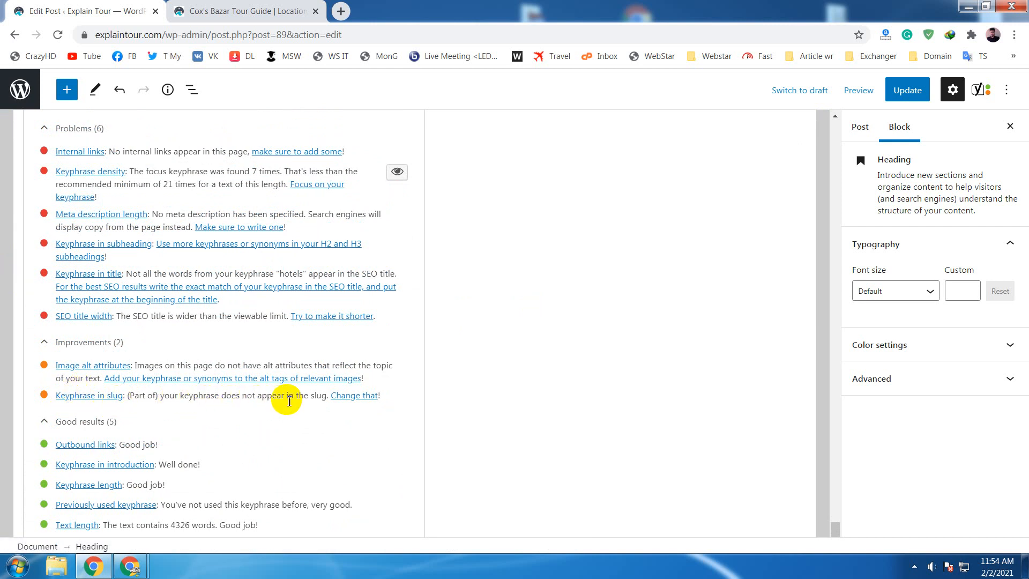
- Highlight the word "hotel" in the slug and compare it with the focus keyphrase
{"action": "scroll", "coordinate": [487, 392], "scroll_direction": "up", "scroll_amount": 10}
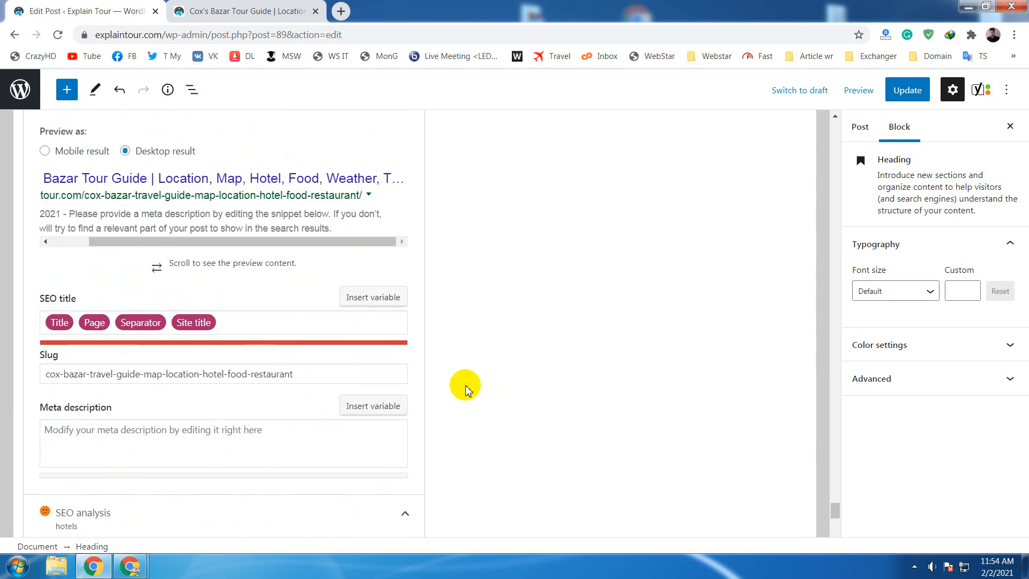
{"action": "left_click", "coordinate": [225, 375]}
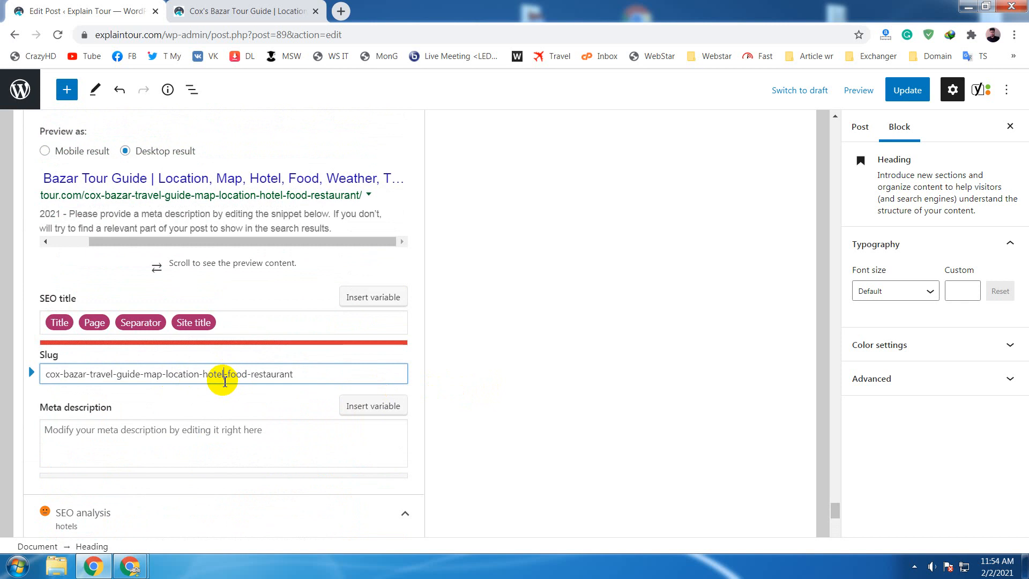
{"action": "left_click", "coordinate": [217, 374]}
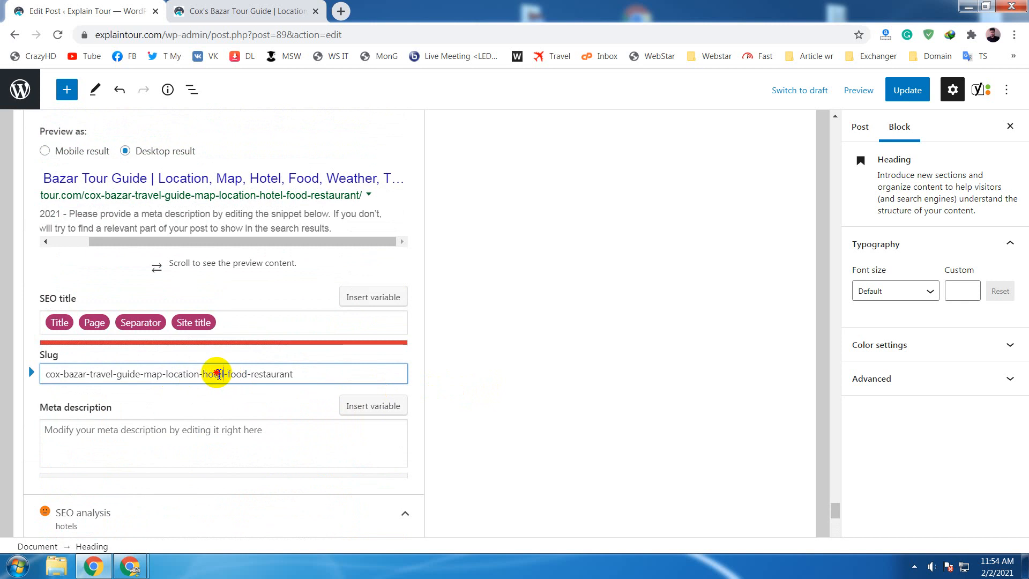
{"action": "double_click", "coordinate": [217, 373]}
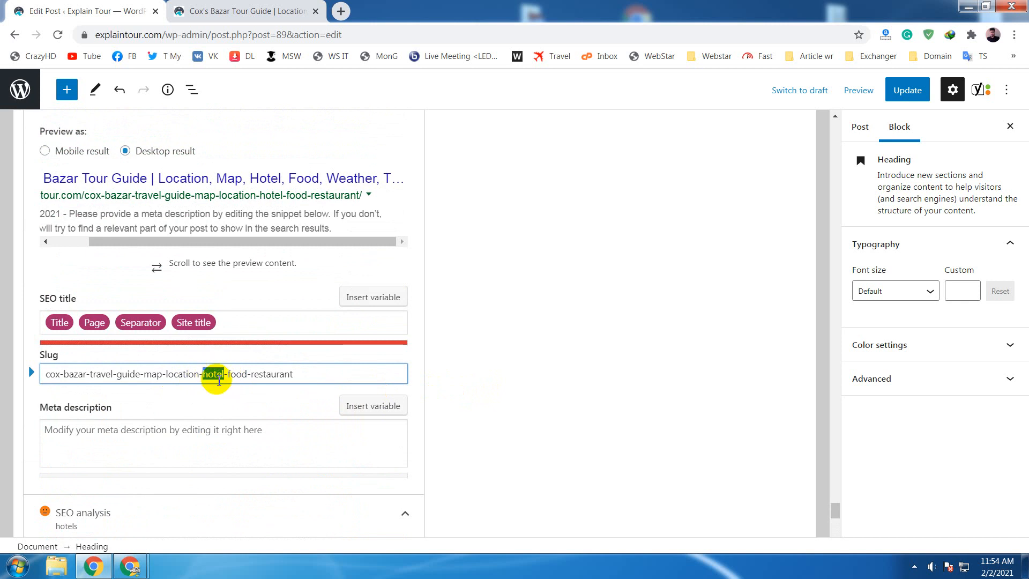
{"action": "scroll", "coordinate": [199, 294], "scroll_direction": "up", "scroll_amount": 3}
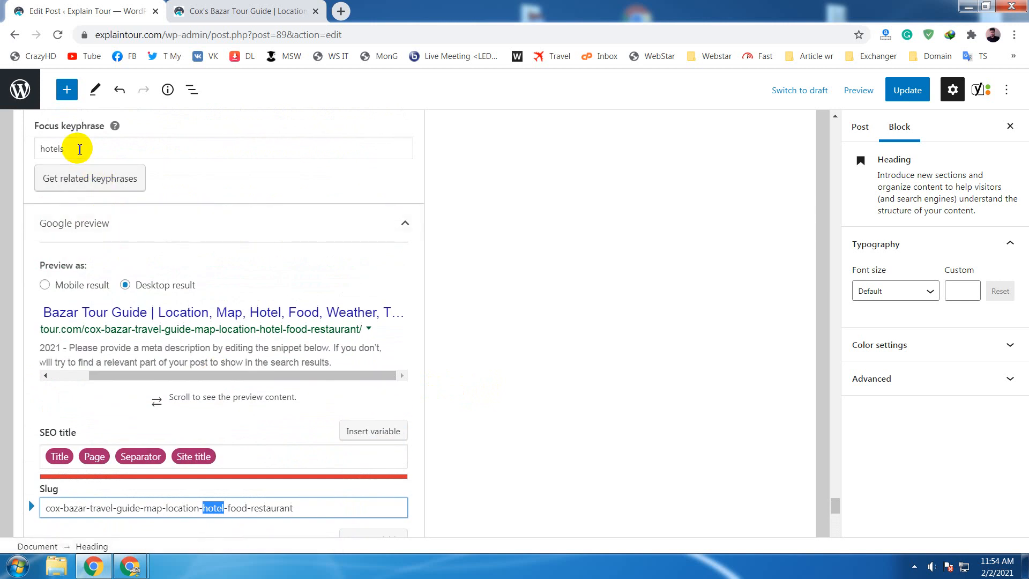
- Remove the plural "s" from the focus keyphrase so it reads "hotel"
{"action": "left_click", "coordinate": [80, 149]}
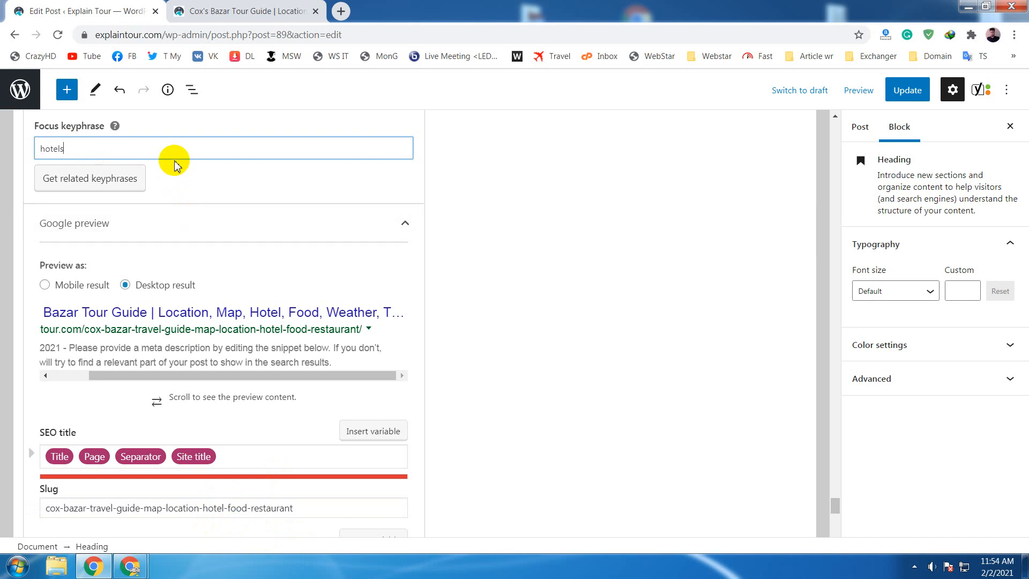
{"action": "key", "text": "BackSpace"}
{"action": "left_click", "coordinate": [575, 346]}
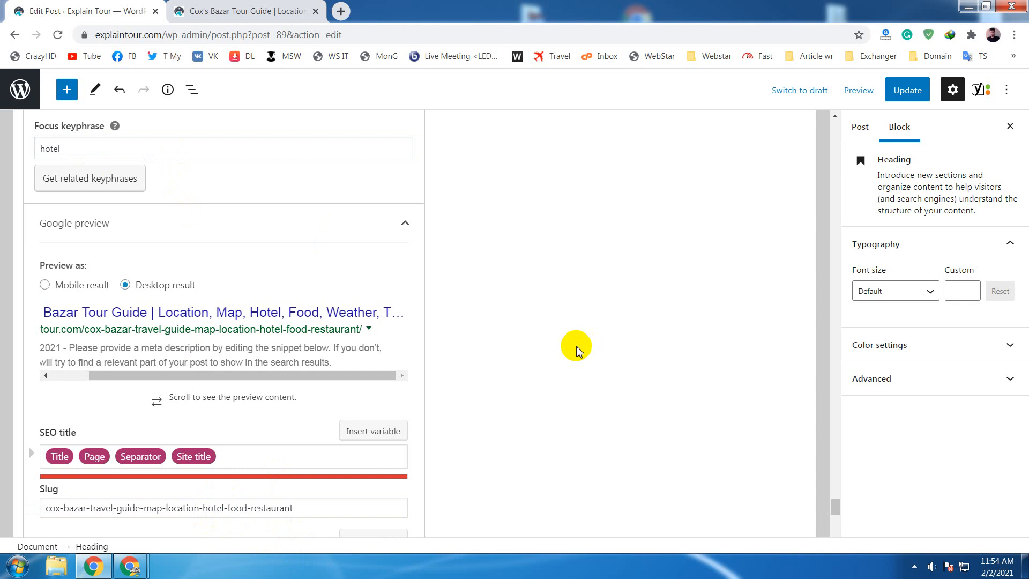
- Check the keyphrase-in-slug assessment in the SEO analysis for the singular keyphrase and highlight that line
{"action": "scroll", "coordinate": [576, 348], "scroll_direction": "down", "scroll_amount": 5}
{"action": "scroll", "coordinate": [577, 349], "scroll_direction": "down", "scroll_amount": 7}
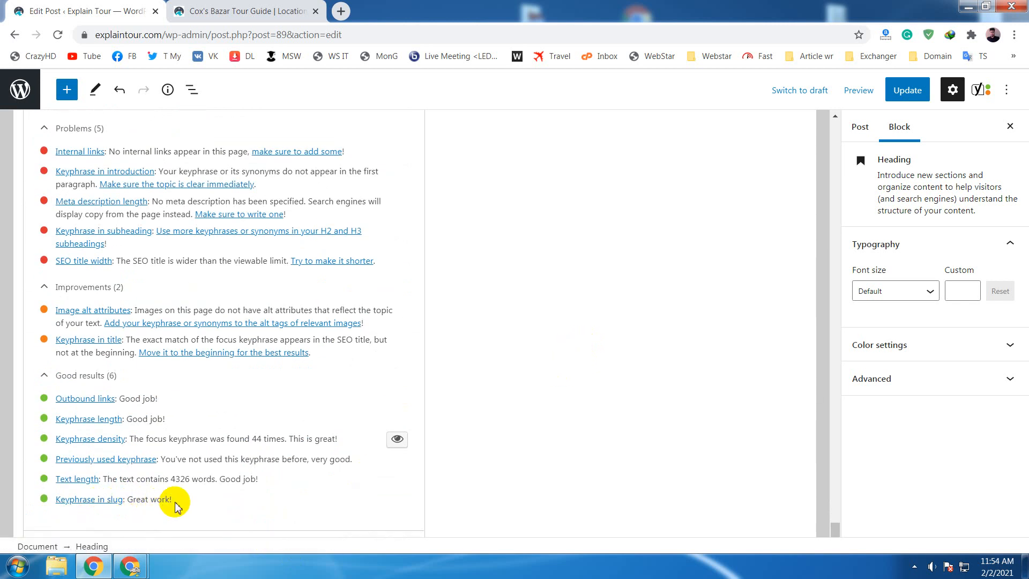
{"action": "left_click_drag", "start_coordinate": [171, 499], "coordinate": [56, 502]}
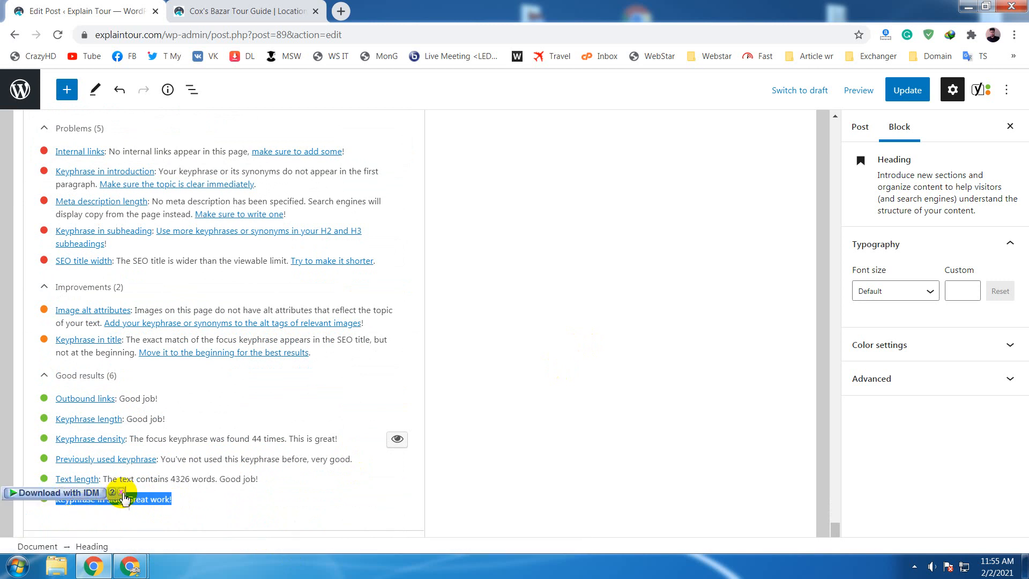
{"action": "left_click", "coordinate": [121, 492]}
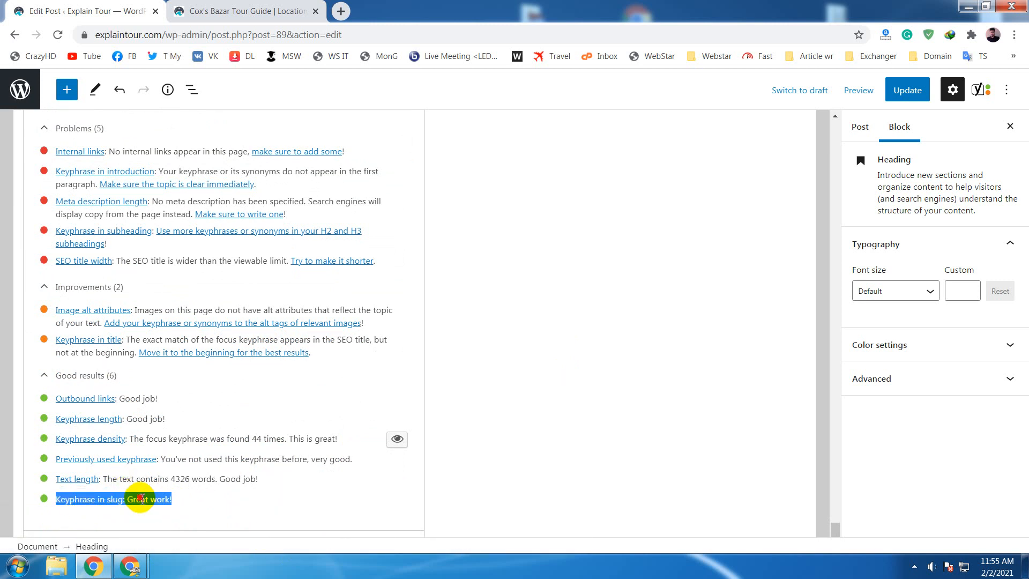
{"action": "left_click", "coordinate": [140, 499]}
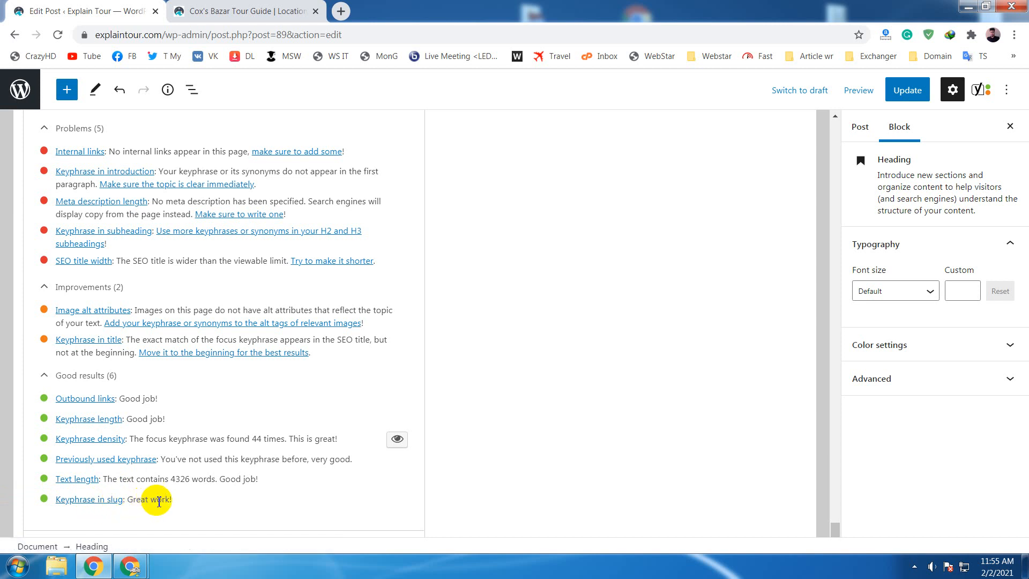
{"action": "left_click_drag", "start_coordinate": [171, 499], "coordinate": [51, 499]}
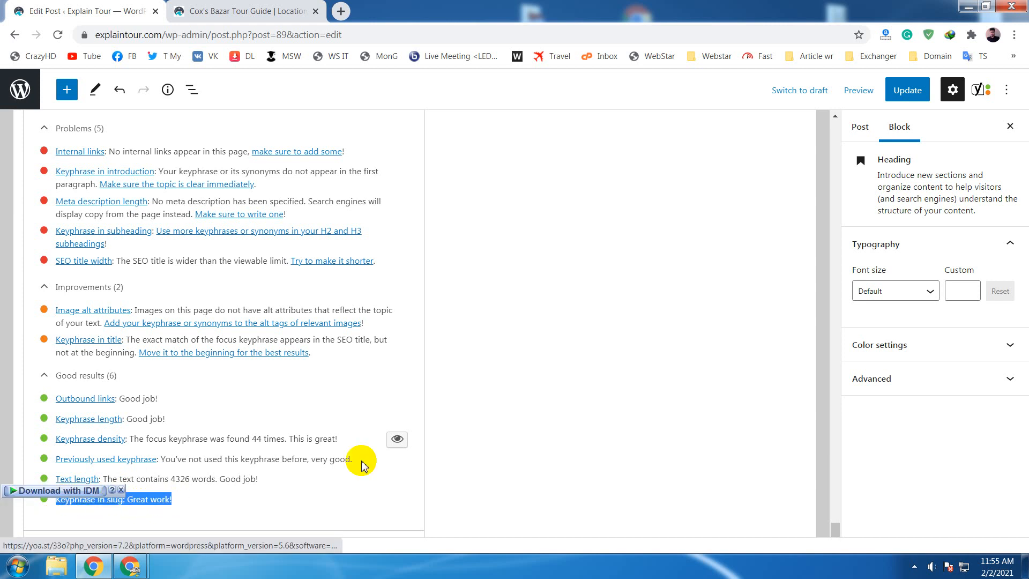
{"action": "left_click", "coordinate": [487, 454]}
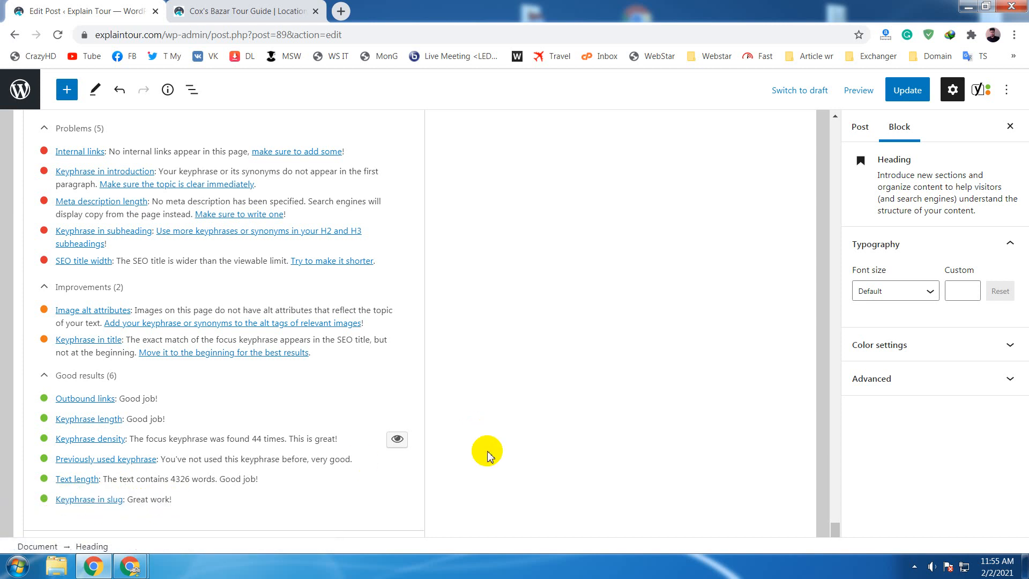
- Replace the focus keyphrase with "travel" and check it against the wording of the slug
{"action": "scroll", "coordinate": [487, 454], "scroll_direction": "up", "scroll_amount": 5}
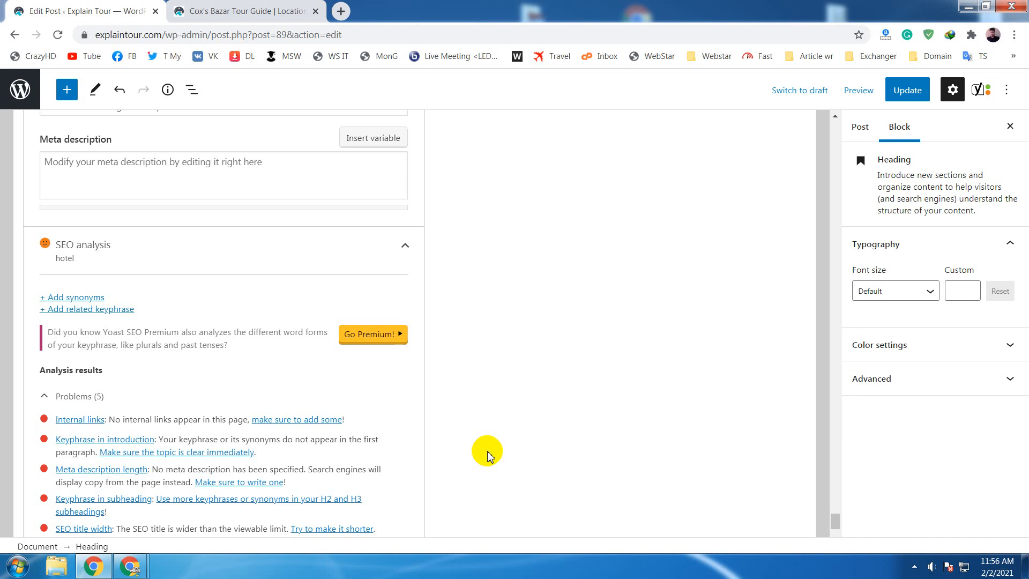
{"action": "scroll", "coordinate": [497, 420], "scroll_direction": "up", "scroll_amount": 6}
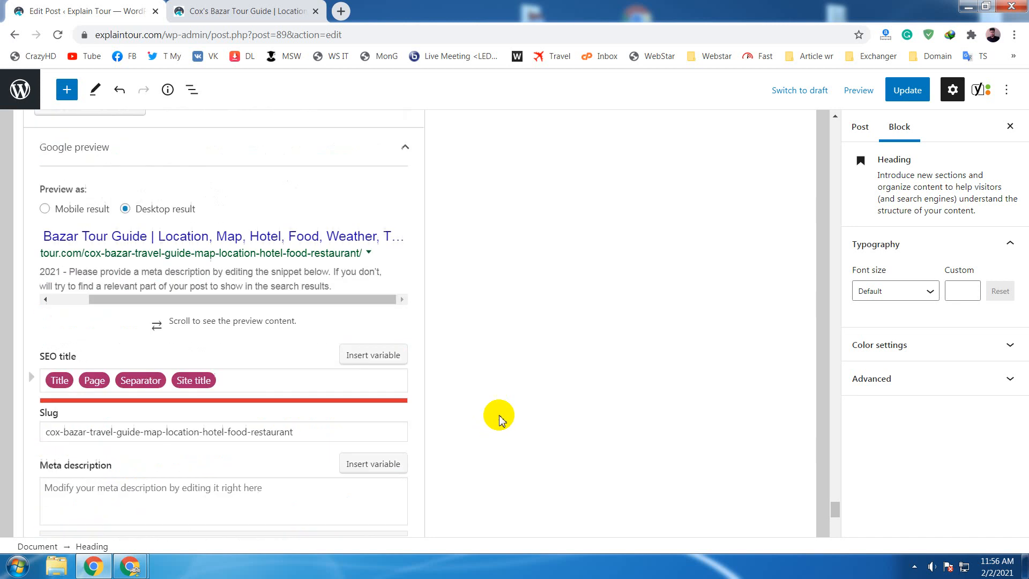
{"action": "scroll", "coordinate": [498, 418], "scroll_direction": "up", "scroll_amount": 5}
{"action": "left_click_drag", "start_coordinate": [83, 350], "coordinate": [8, 354]}
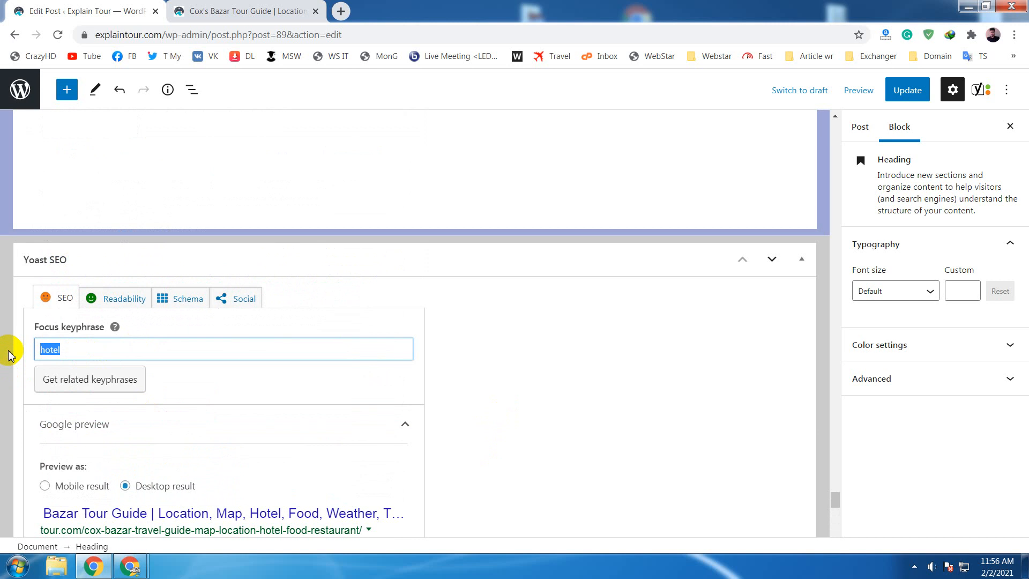
{"action": "type", "text": "tr"}
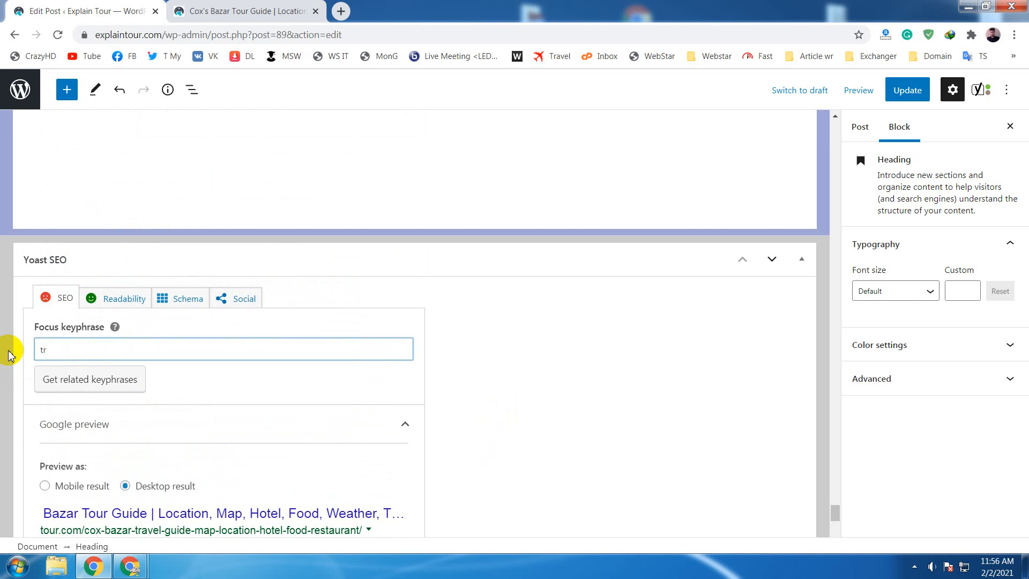
{"action": "type", "text": "avel"}
{"action": "left_click", "coordinate": [674, 446]}
{"action": "scroll", "coordinate": [674, 446], "scroll_direction": "down", "scroll_amount": 5}
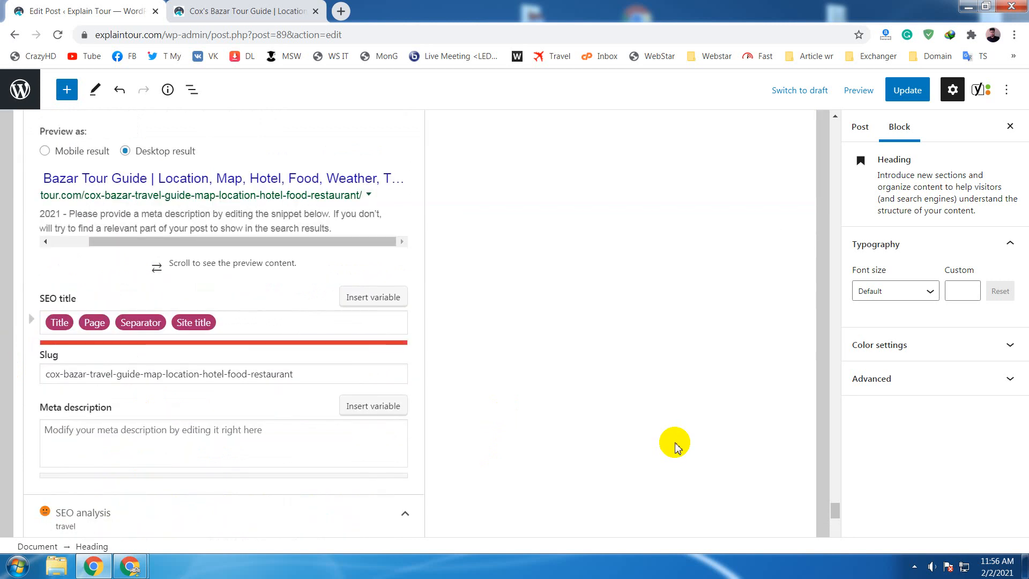
{"action": "scroll", "coordinate": [671, 444], "scroll_direction": "down", "scroll_amount": 2}
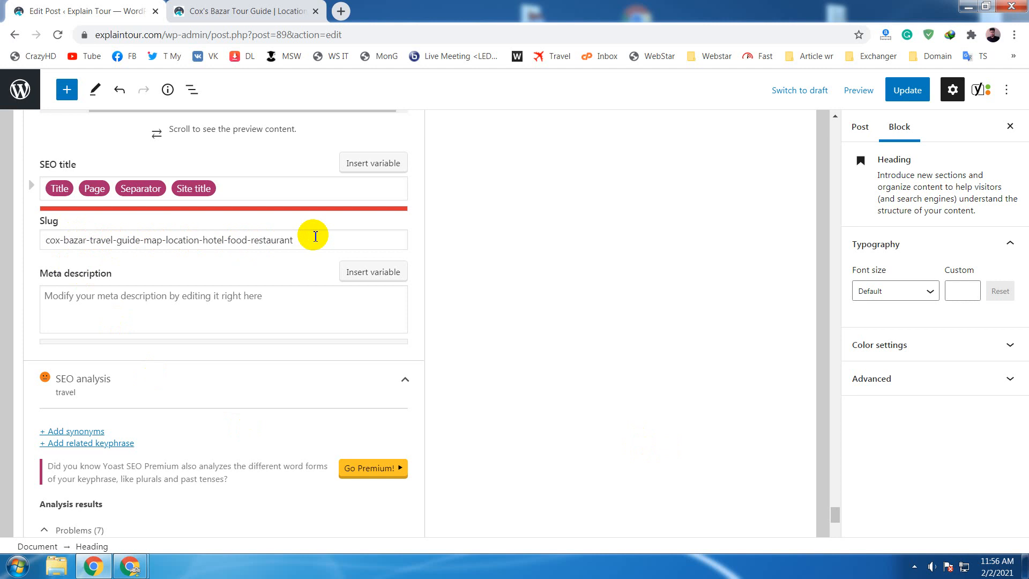
- Replace the focus keyphrase with "tour"
{"action": "scroll", "coordinate": [298, 278], "scroll_direction": "up", "scroll_amount": 9}
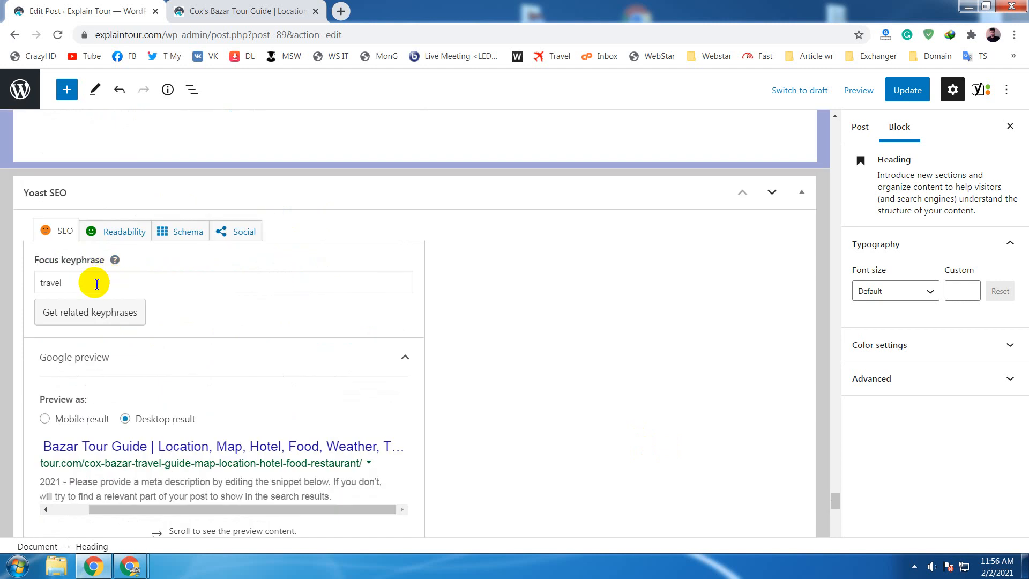
{"action": "left_click_drag", "start_coordinate": [97, 284], "coordinate": [13, 287]}
{"action": "type", "text": "tour"}
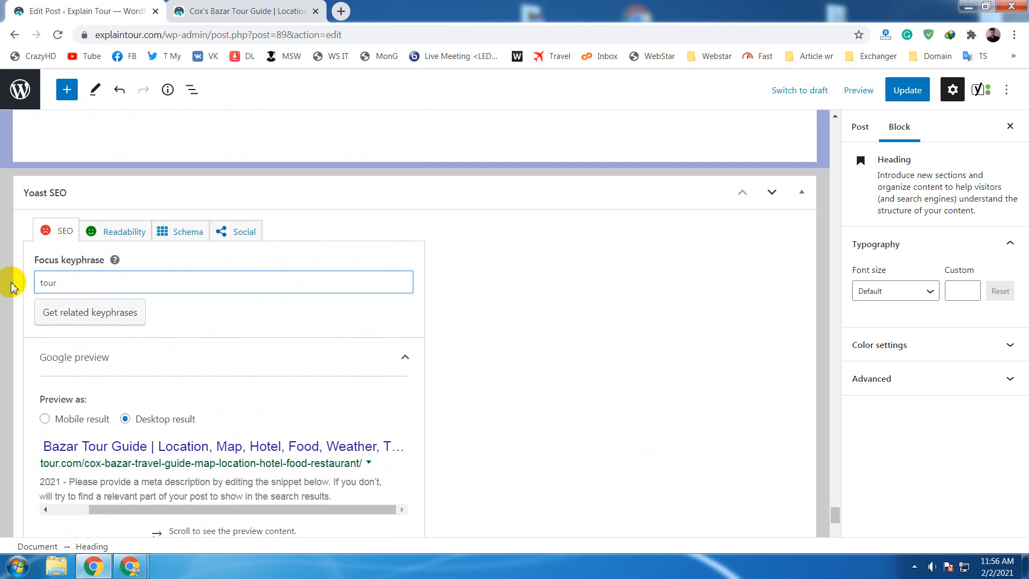
{"action": "left_click", "coordinate": [462, 339]}
- Check the keyphrase-in-slug assessment for "tour" and compare the focus keyphrase with the slug
{"action": "scroll", "coordinate": [461, 339], "scroll_direction": "down", "scroll_amount": 9}
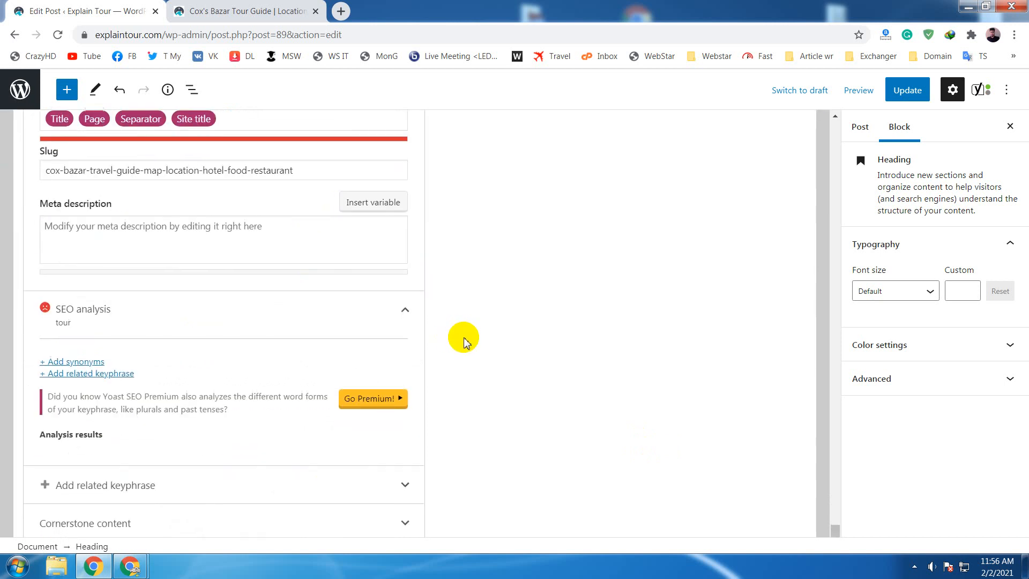
{"action": "scroll", "coordinate": [464, 341], "scroll_direction": "down", "scroll_amount": 8}
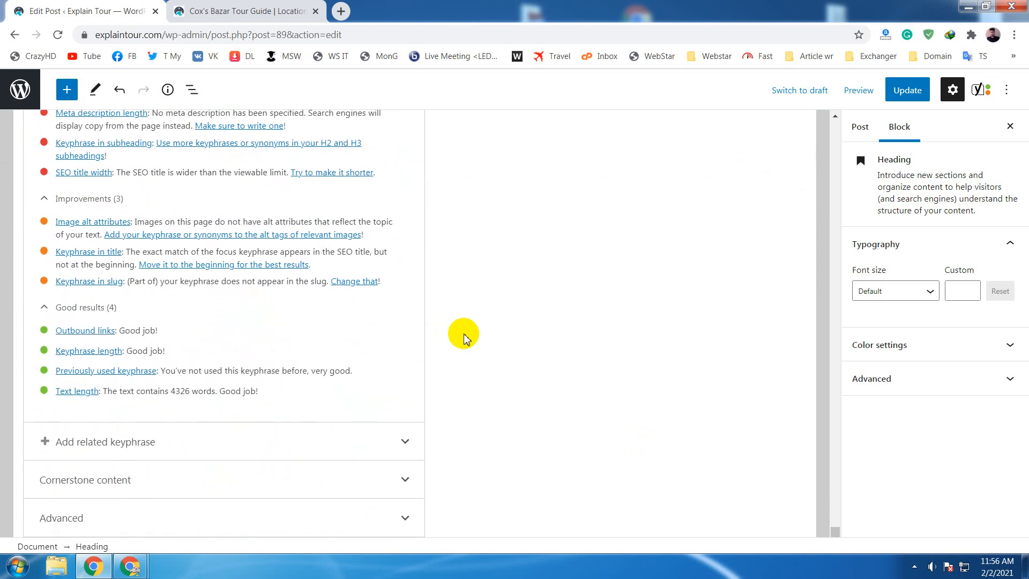
{"action": "scroll", "coordinate": [464, 337], "scroll_direction": "up", "scroll_amount": 1}
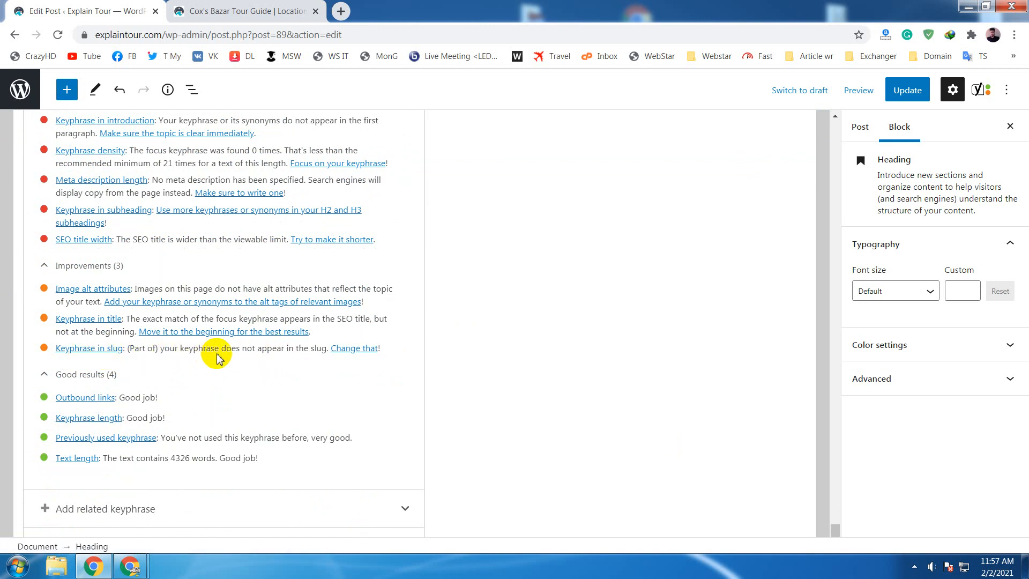
{"action": "scroll", "coordinate": [593, 368], "scroll_direction": "up", "scroll_amount": 7}
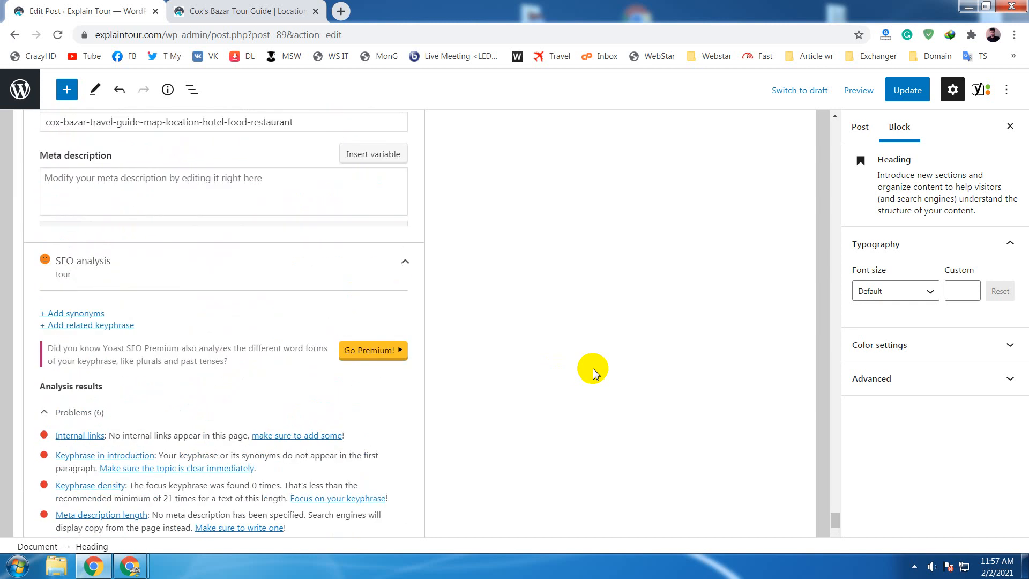
{"action": "scroll", "coordinate": [592, 368], "scroll_direction": "up", "scroll_amount": 6}
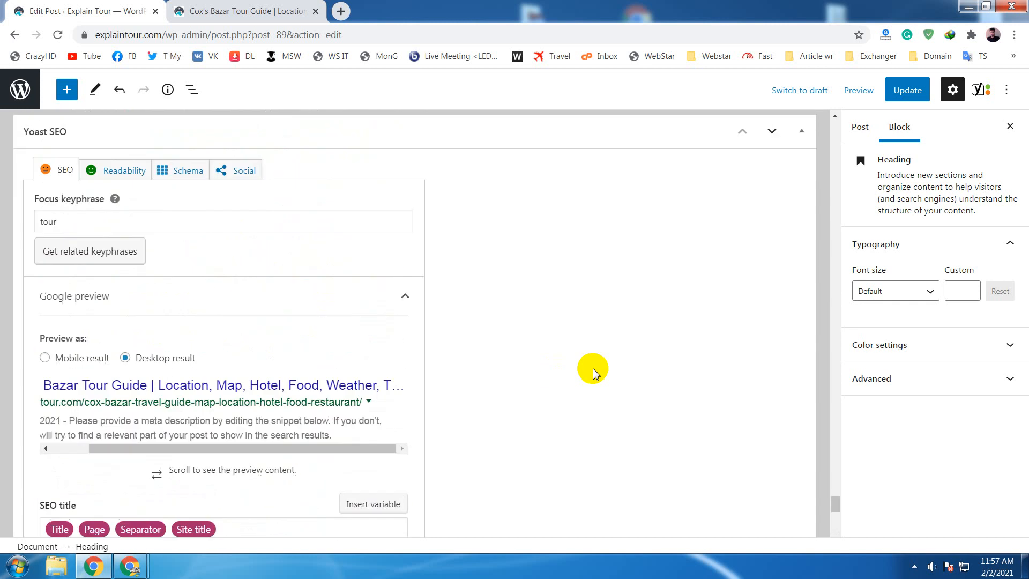
{"action": "scroll", "coordinate": [593, 368], "scroll_direction": "down", "scroll_amount": 3}
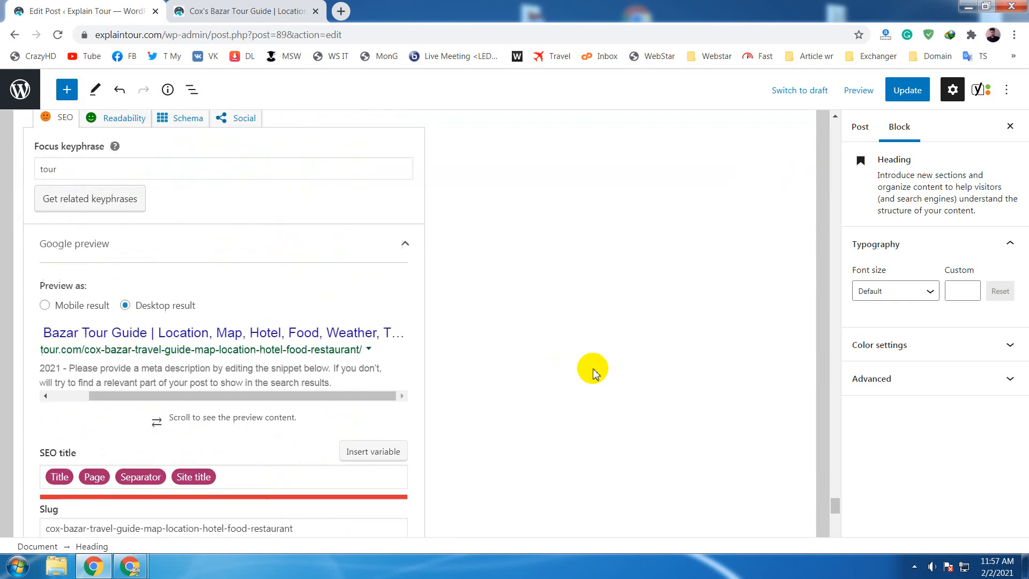
- Compare the focus keyphrase "tour" with the word "travel" in the slug and review the SEO analysis problems
{"action": "left_click", "coordinate": [71, 171]}
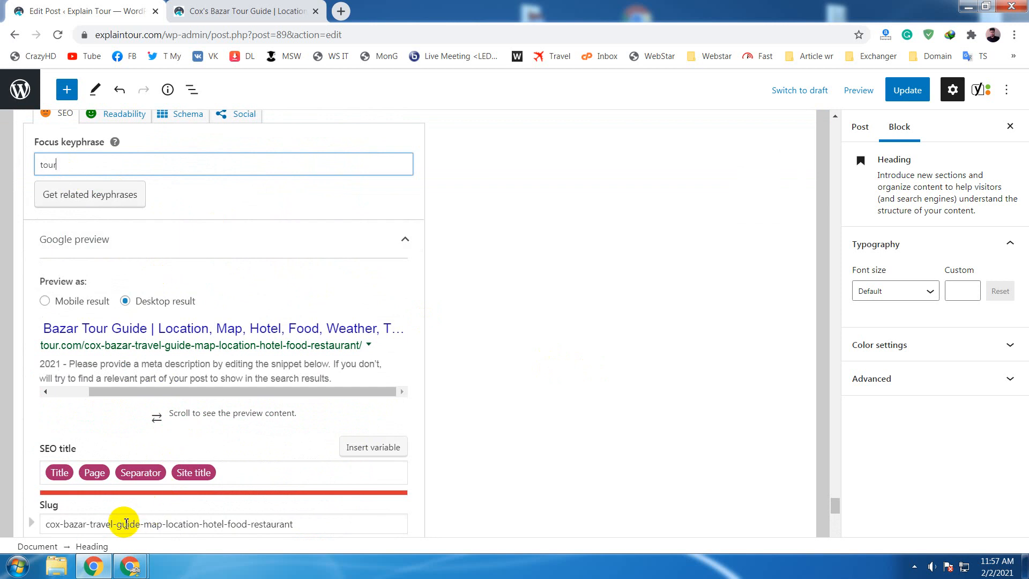
{"action": "left_click_drag", "start_coordinate": [112, 524], "coordinate": [91, 521]}
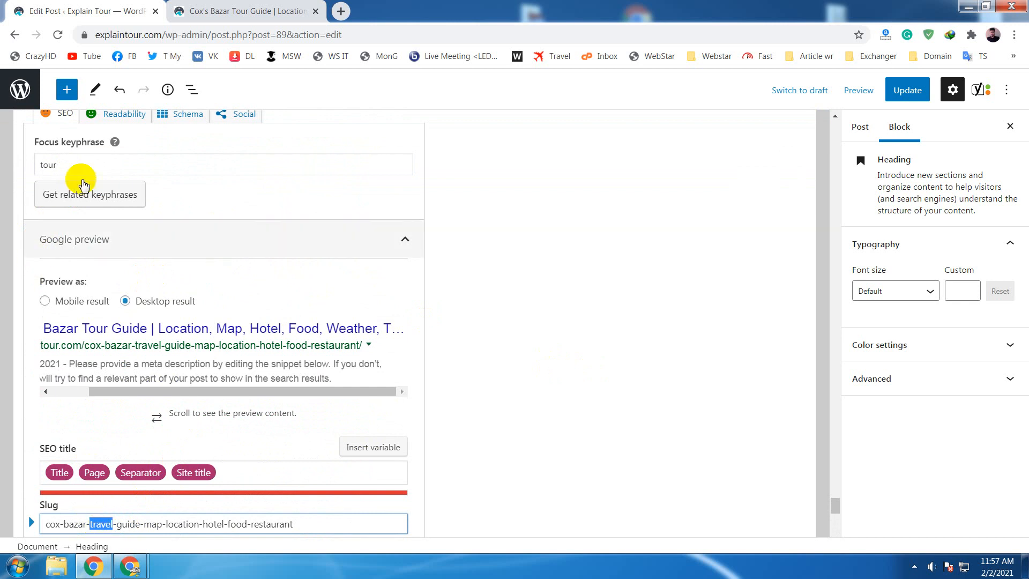
{"action": "left_click", "coordinate": [84, 165]}
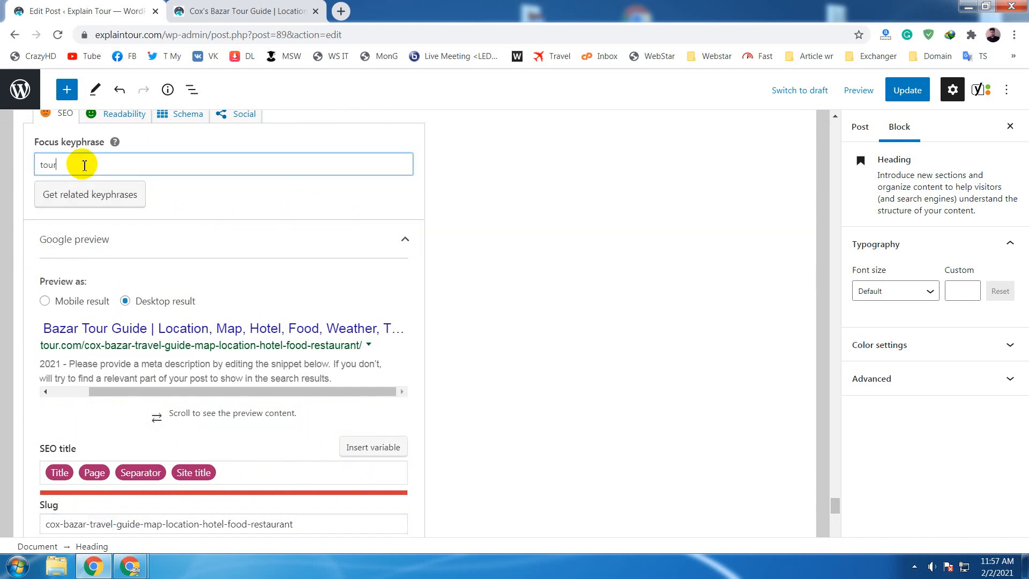
{"action": "left_click", "coordinate": [514, 328]}
{"action": "scroll", "coordinate": [514, 328], "scroll_direction": "down", "scroll_amount": 5}
{"action": "scroll", "coordinate": [515, 328], "scroll_direction": "down", "scroll_amount": 4}
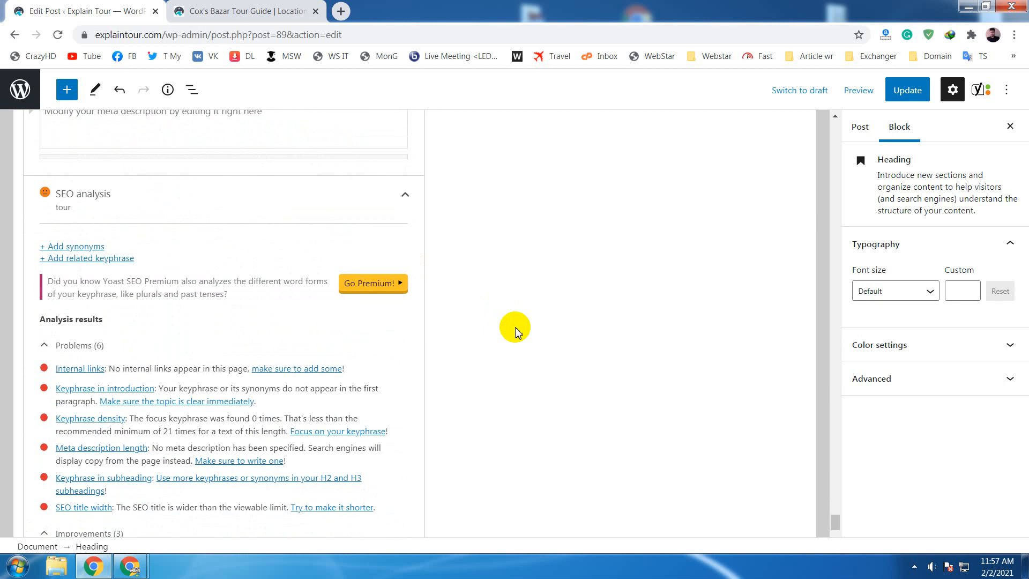
- Replace the focus keyphrase with "cox's bazar"
{"action": "scroll", "coordinate": [514, 328], "scroll_direction": "up", "scroll_amount": 4}
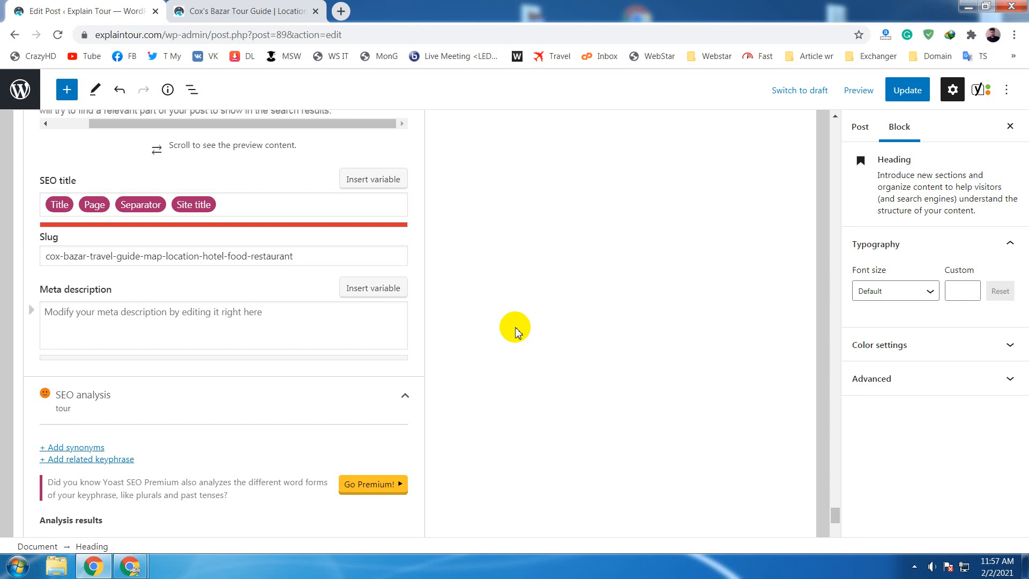
{"action": "scroll", "coordinate": [515, 329], "scroll_direction": "up", "scroll_amount": 6}
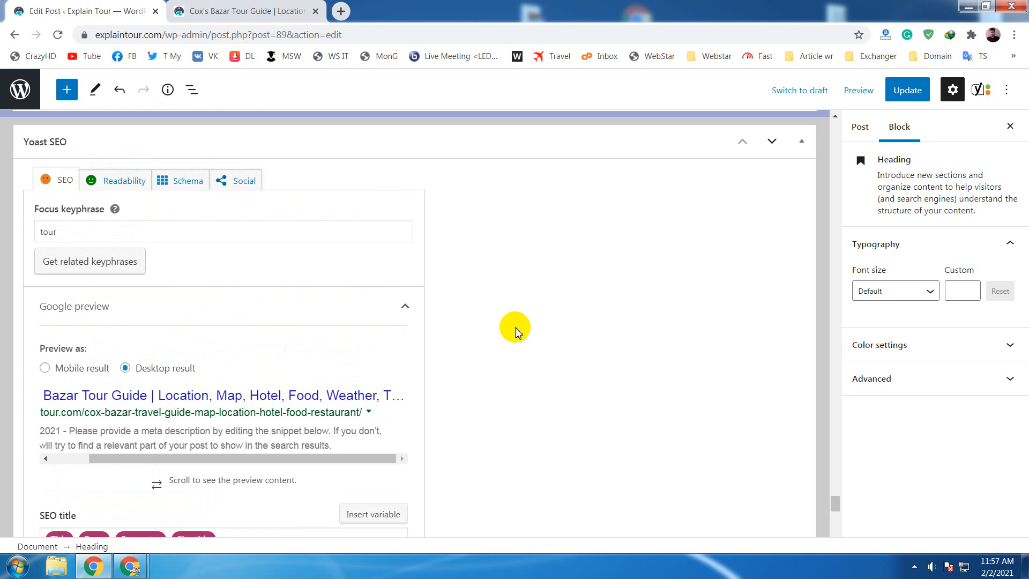
{"action": "left_click_drag", "start_coordinate": [83, 228], "coordinate": [37, 228]}
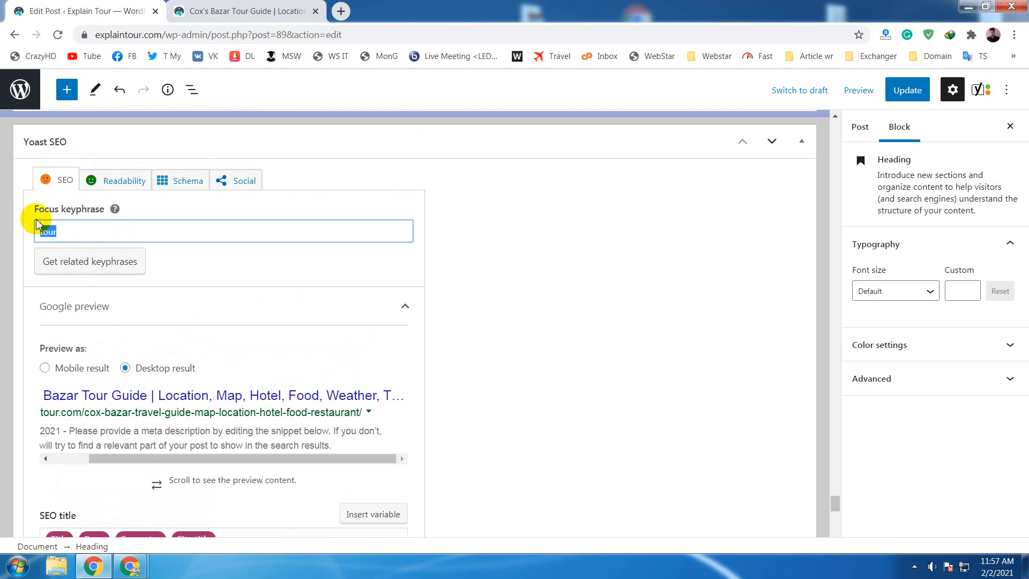
{"action": "key", "text": "BackSpace"}
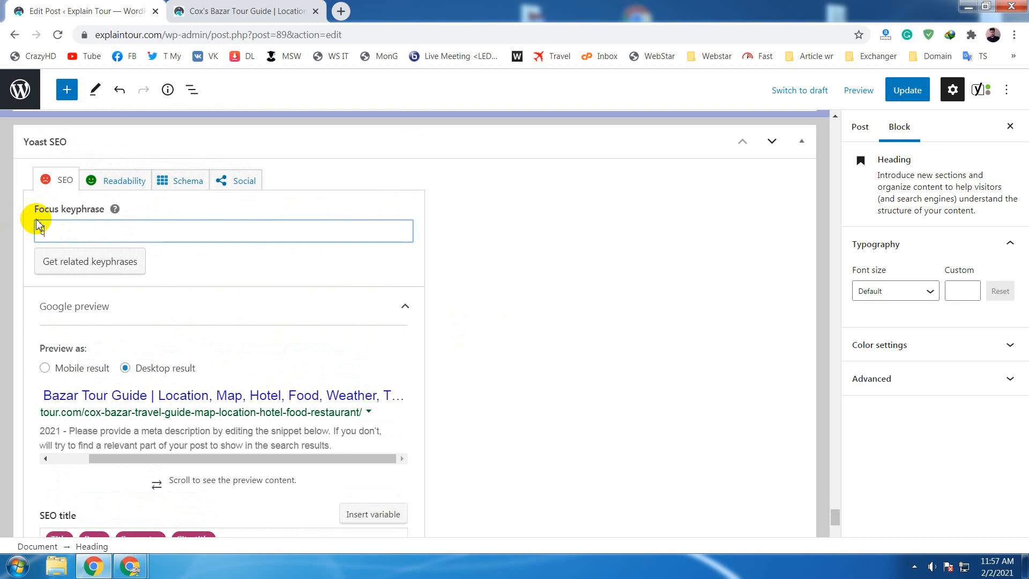
{"action": "type", "text": "cox's bazar"}
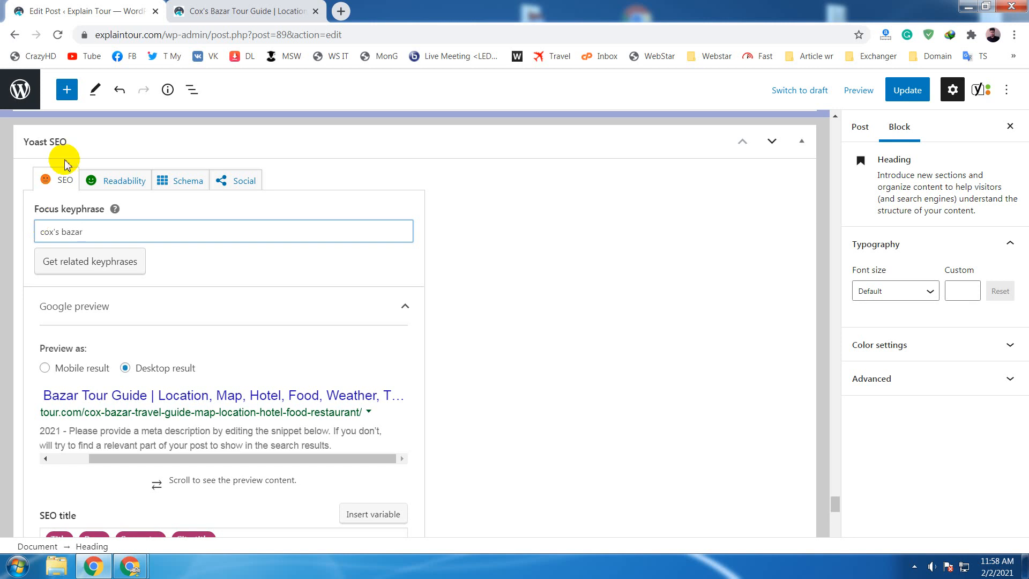
{"action": "left_click", "coordinate": [577, 275]}
- Compare the slug with the keyphrase "cox's bazar" and read the keyphrase-in-slug and image alt assessments in the SEO analysis
{"action": "scroll", "coordinate": [551, 284], "scroll_direction": "down", "scroll_amount": 3}
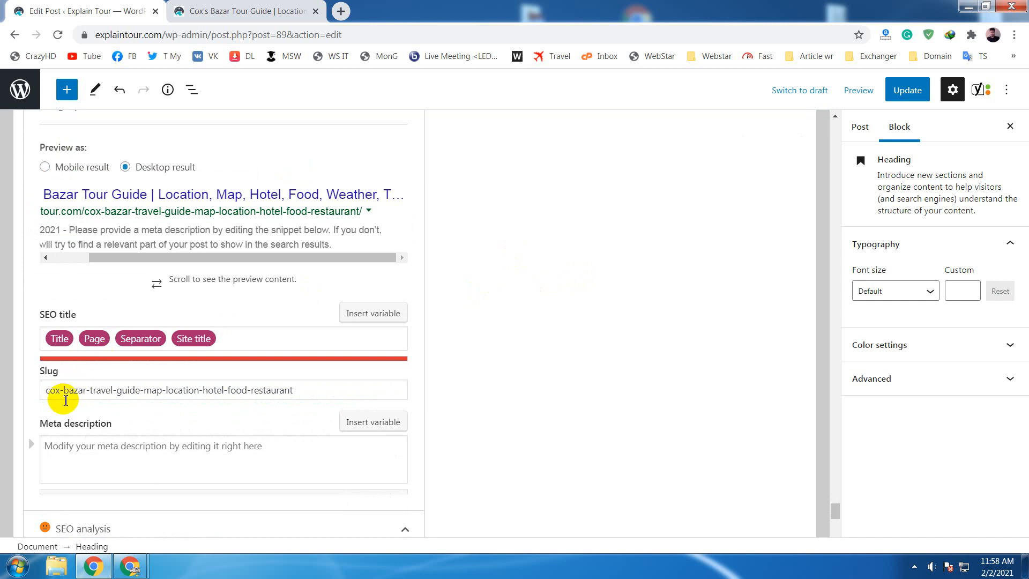
{"action": "left_click", "coordinate": [339, 394]}
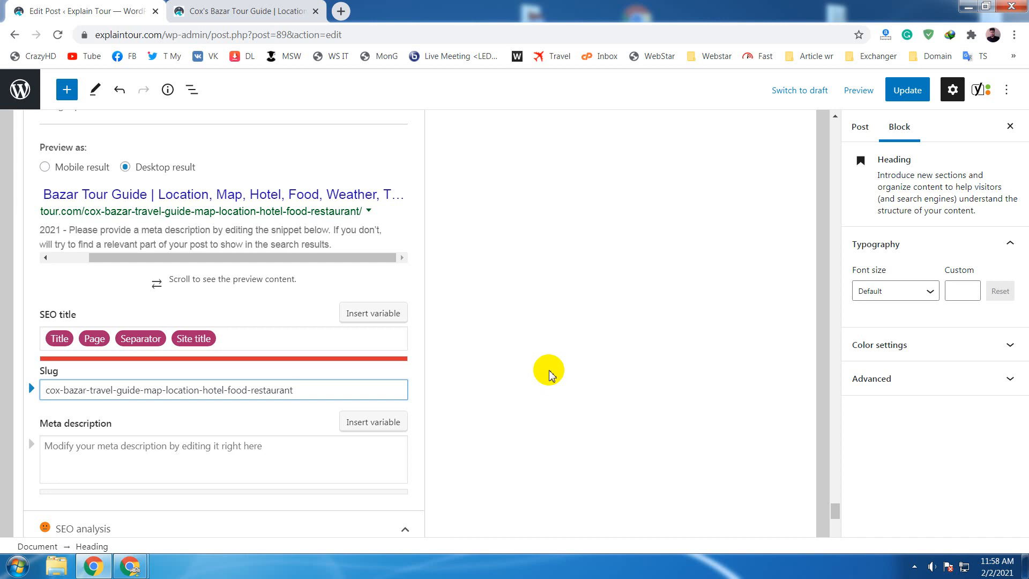
{"action": "scroll", "coordinate": [550, 373], "scroll_direction": "down", "scroll_amount": 4}
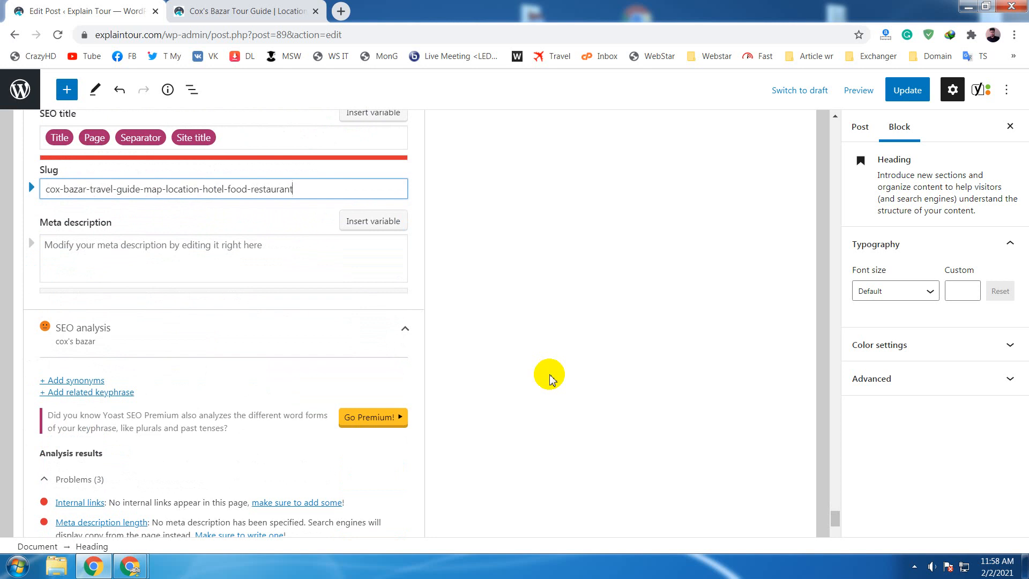
{"action": "left_click", "coordinate": [549, 376]}
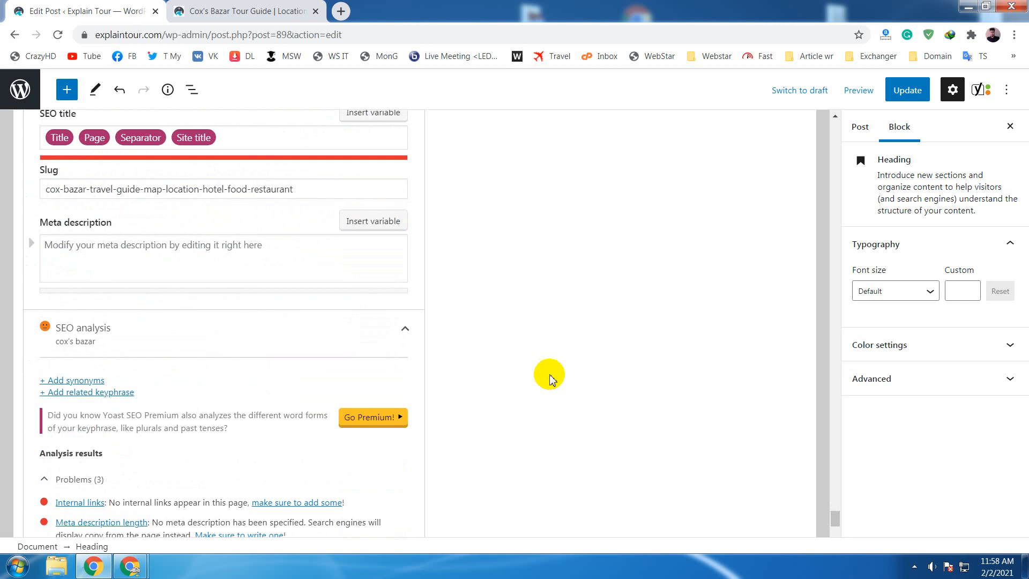
{"action": "scroll", "coordinate": [547, 375], "scroll_direction": "down", "scroll_amount": 5}
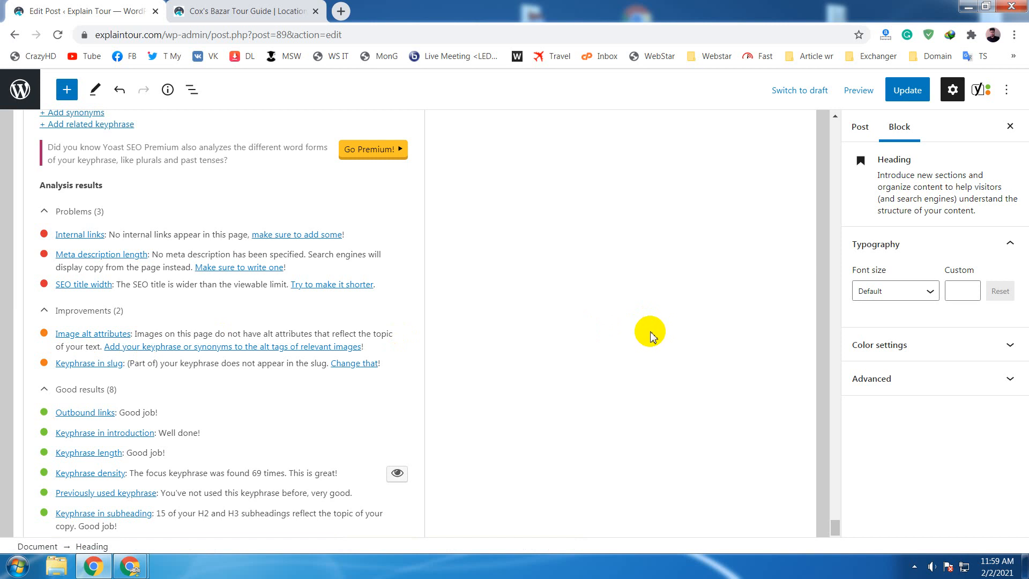
{"action": "scroll", "coordinate": [649, 336], "scroll_direction": "up", "scroll_amount": 1}
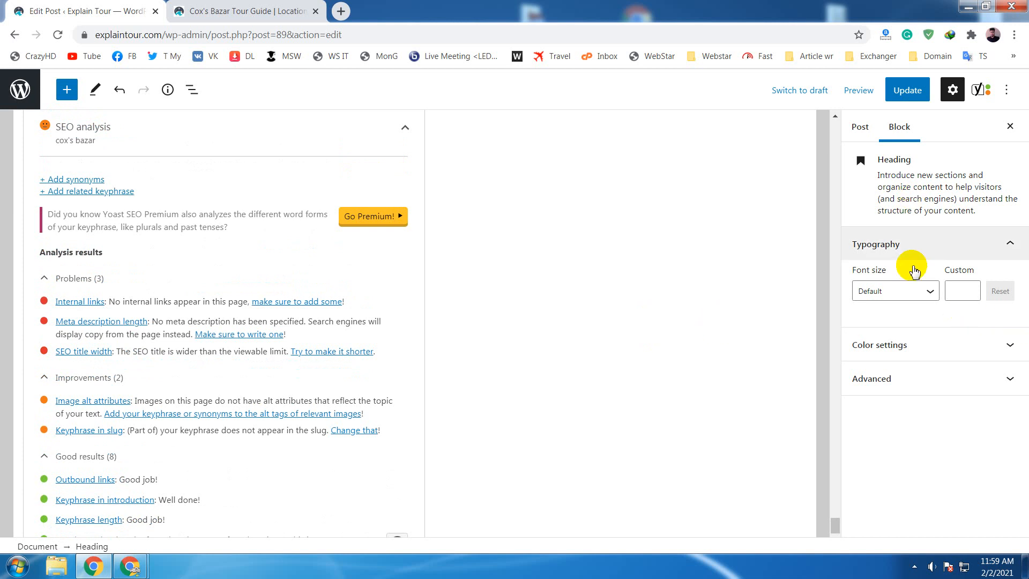
- Open the post's featured image from the post settings to view its attachment details
{"action": "left_click", "coordinate": [859, 130]}
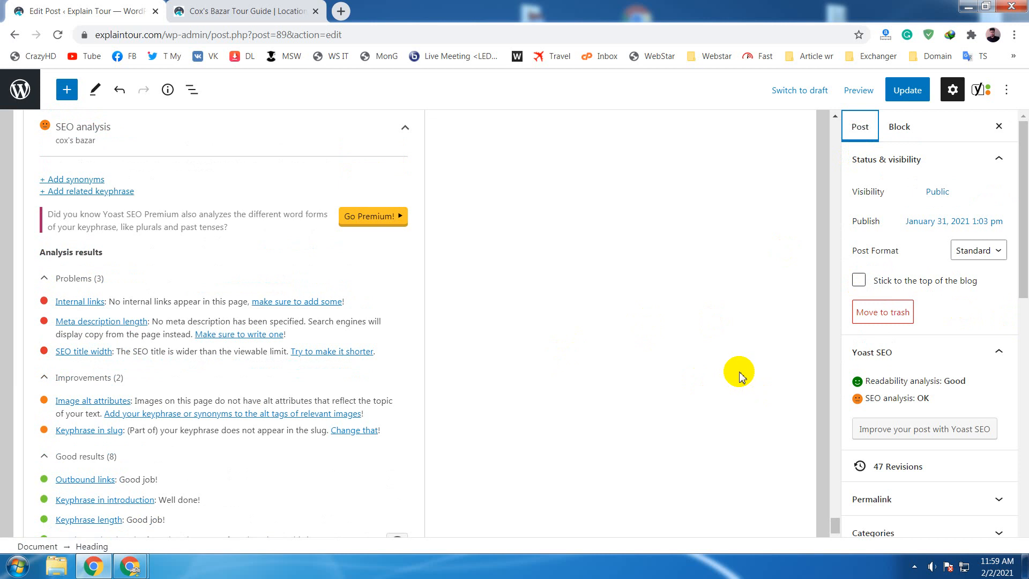
{"action": "scroll", "coordinate": [735, 374], "scroll_direction": "down", "scroll_amount": 3}
{"action": "scroll", "coordinate": [945, 341], "scroll_direction": "down", "scroll_amount": 3}
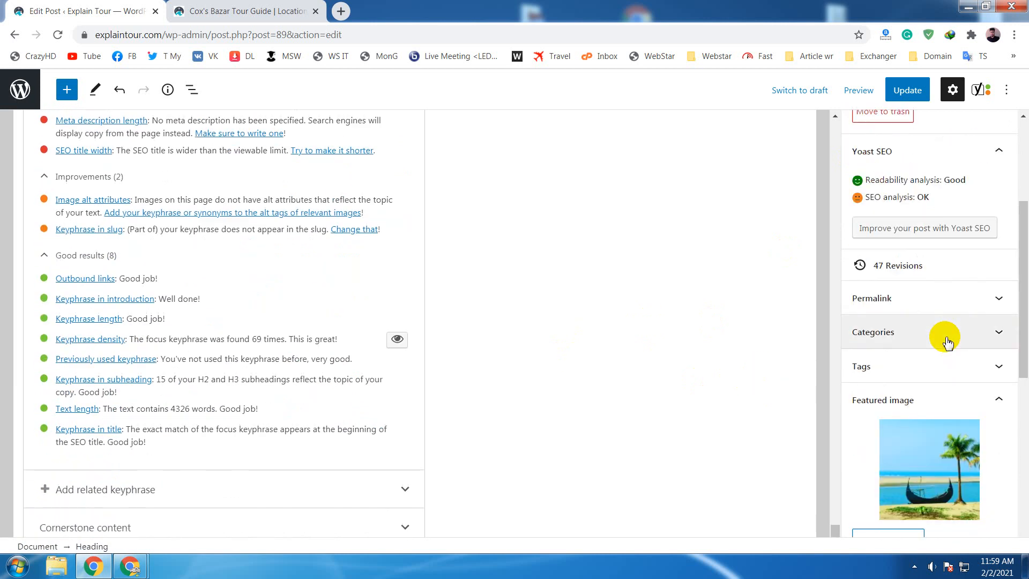
{"action": "scroll", "coordinate": [940, 332], "scroll_direction": "down", "scroll_amount": 3}
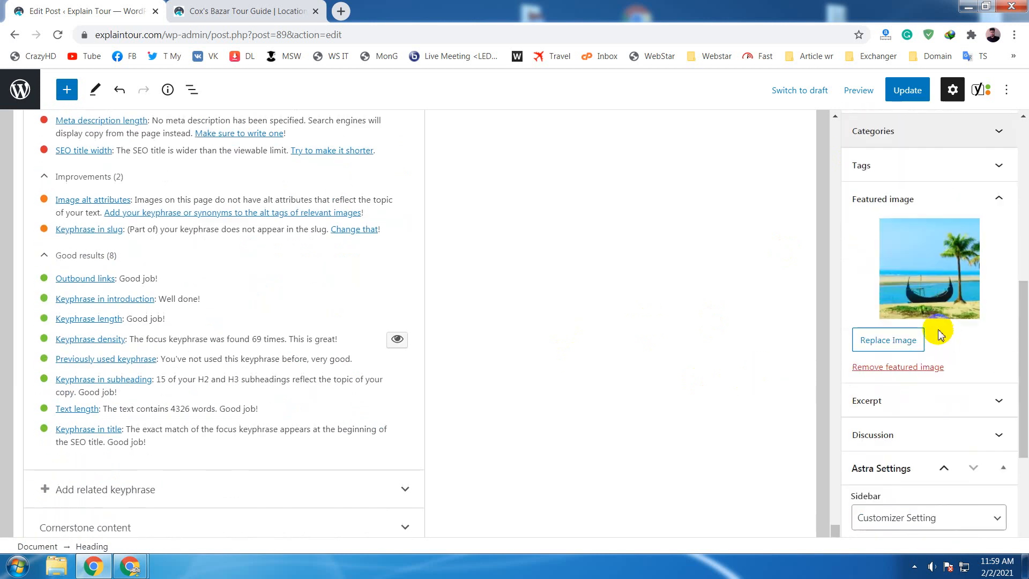
{"action": "left_click", "coordinate": [932, 249]}
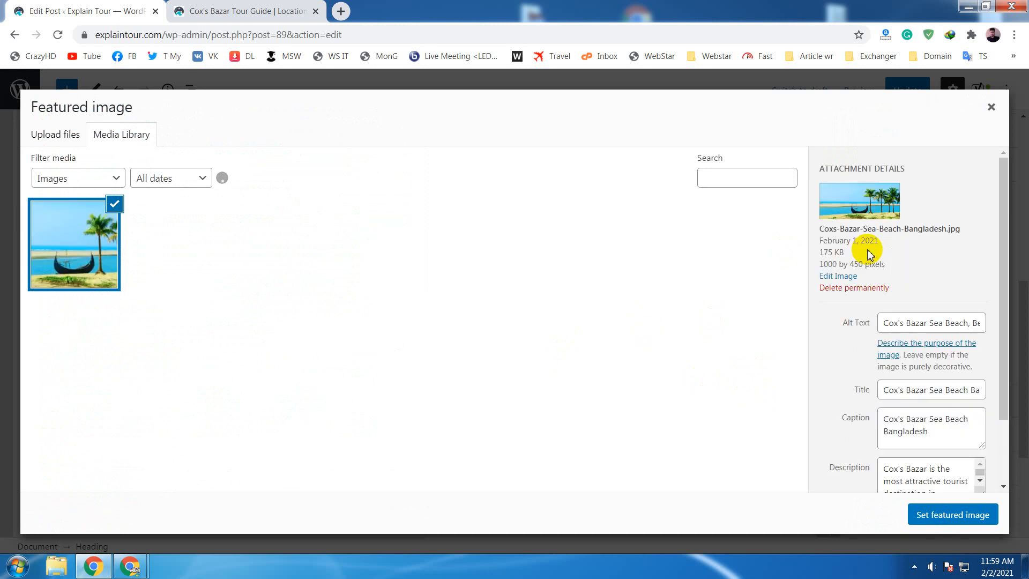
- Inspect the featured image's alt text and title, highlight "Cox's Bazar" in the alt text, and close the image details
{"action": "left_click", "coordinate": [892, 322]}
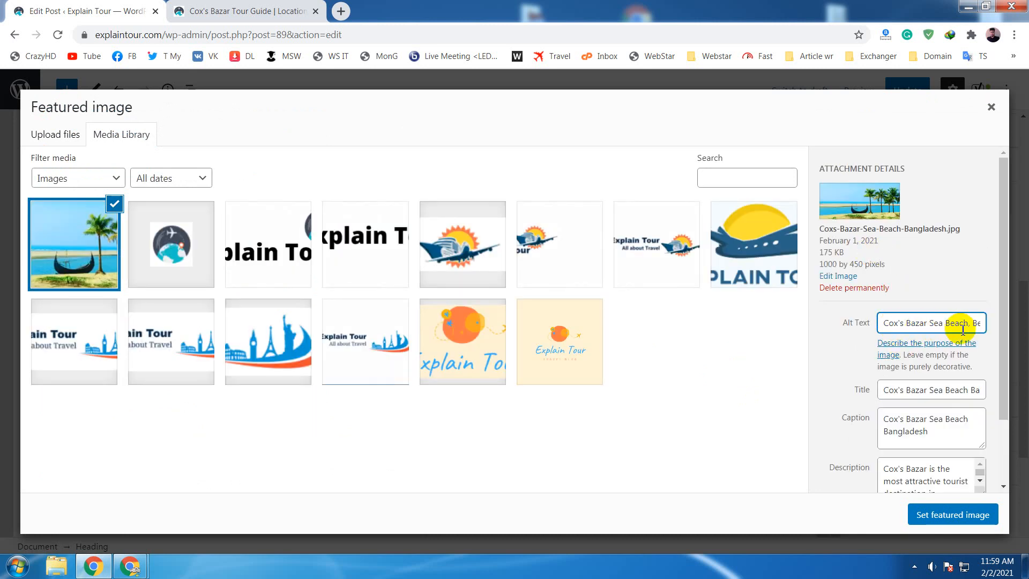
{"action": "scroll", "coordinate": [905, 324], "scroll_direction": "down", "scroll_amount": 2}
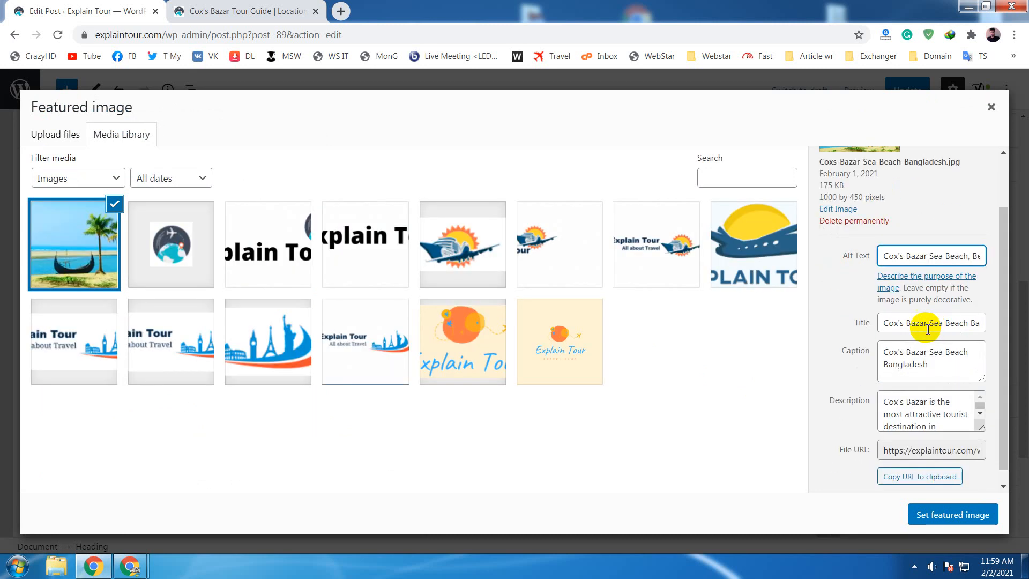
{"action": "left_click", "coordinate": [901, 324]}
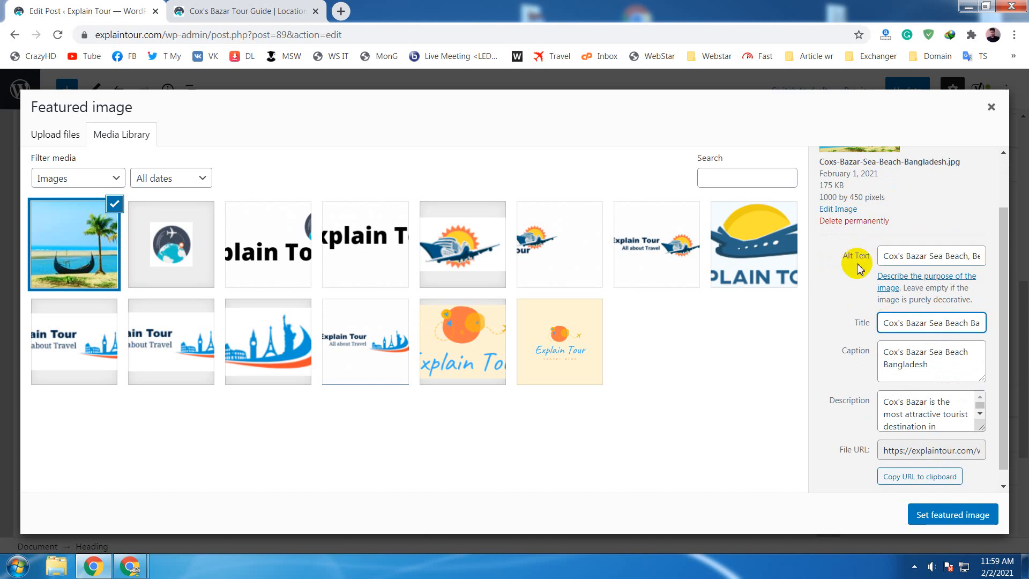
{"action": "left_click", "coordinate": [901, 260]}
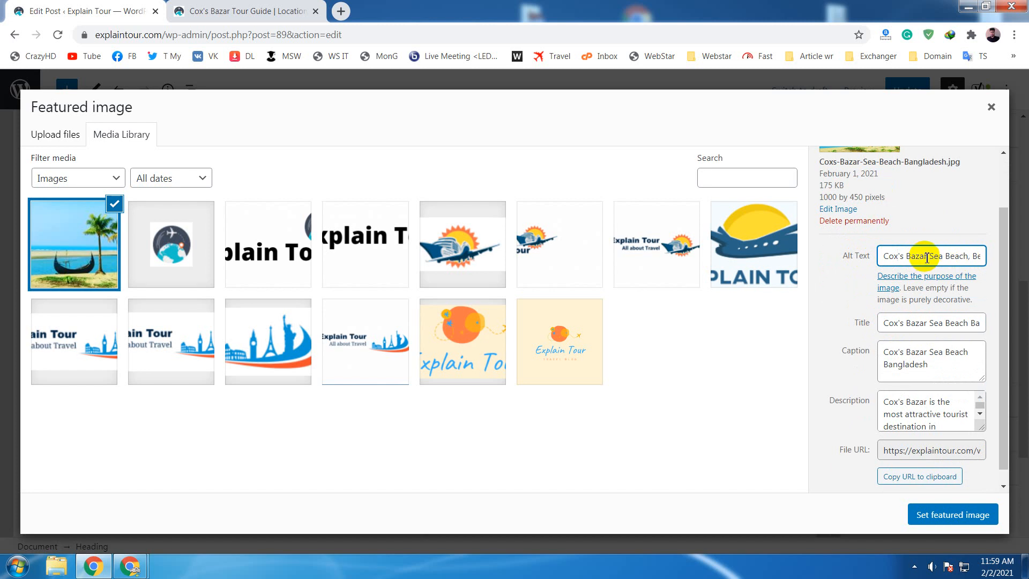
{"action": "left_click_drag", "start_coordinate": [926, 261], "coordinate": [880, 257]}
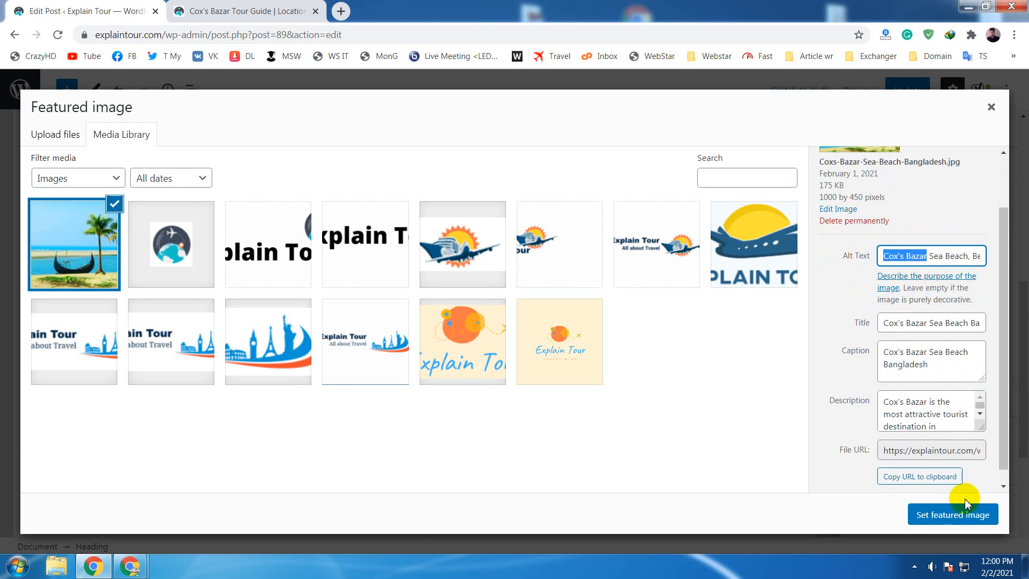
{"action": "left_click", "coordinate": [991, 110]}
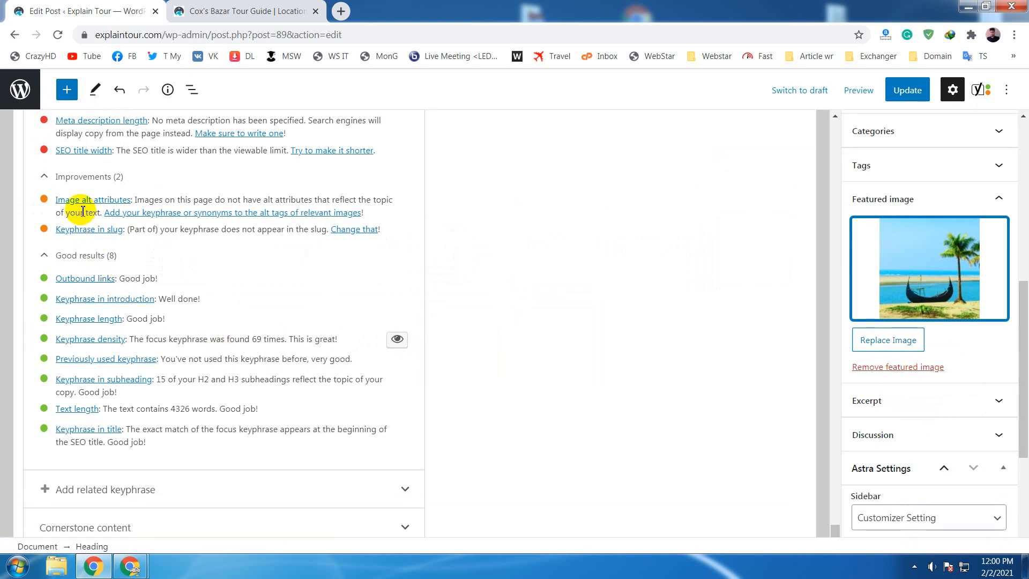
{"action": "left_click", "coordinate": [518, 260]}
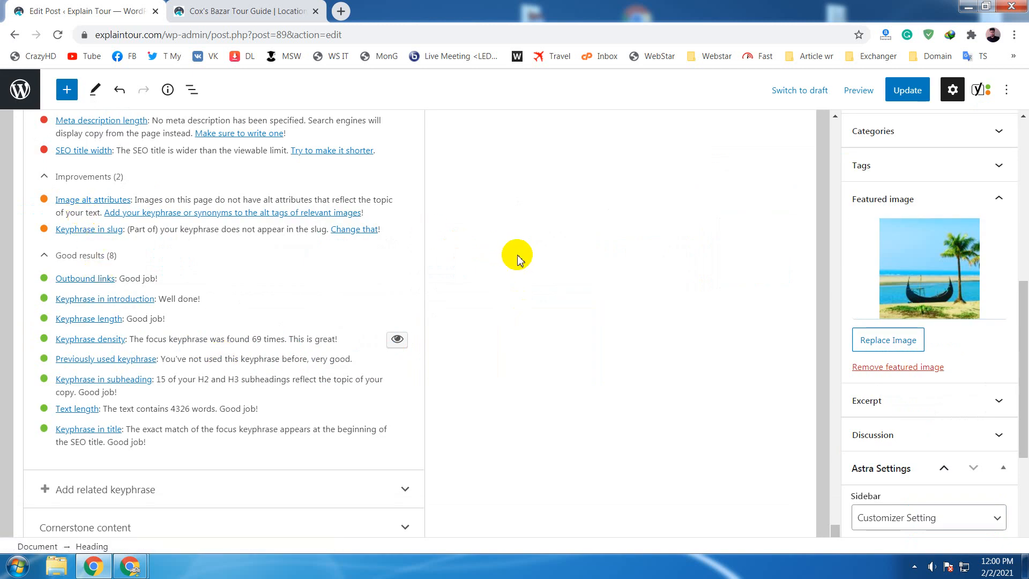
- Update the post with the new focus keyphrase and reload the editor page
{"action": "scroll", "coordinate": [517, 260], "scroll_direction": "up", "scroll_amount": 3}
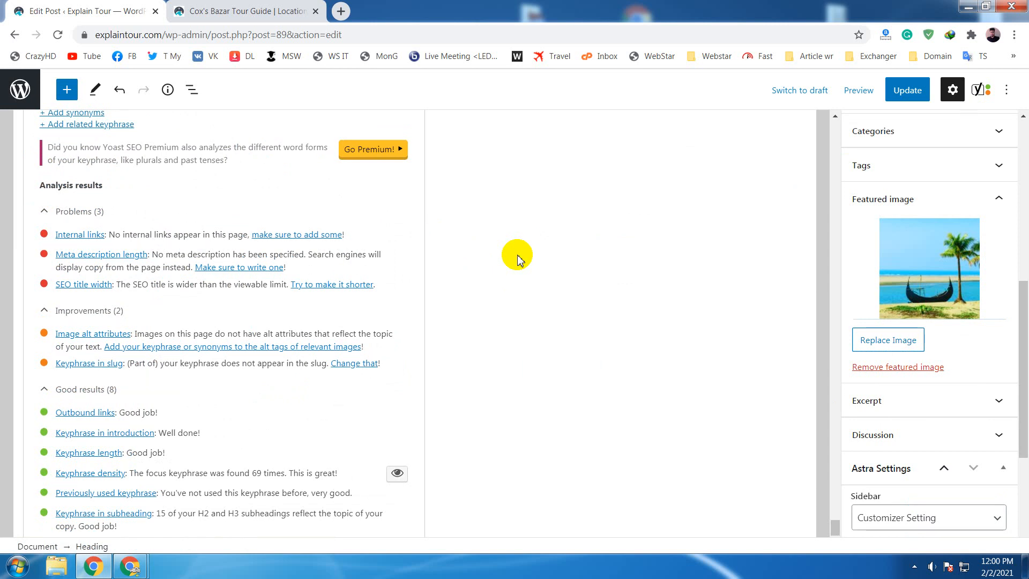
{"action": "left_click", "coordinate": [905, 95]}
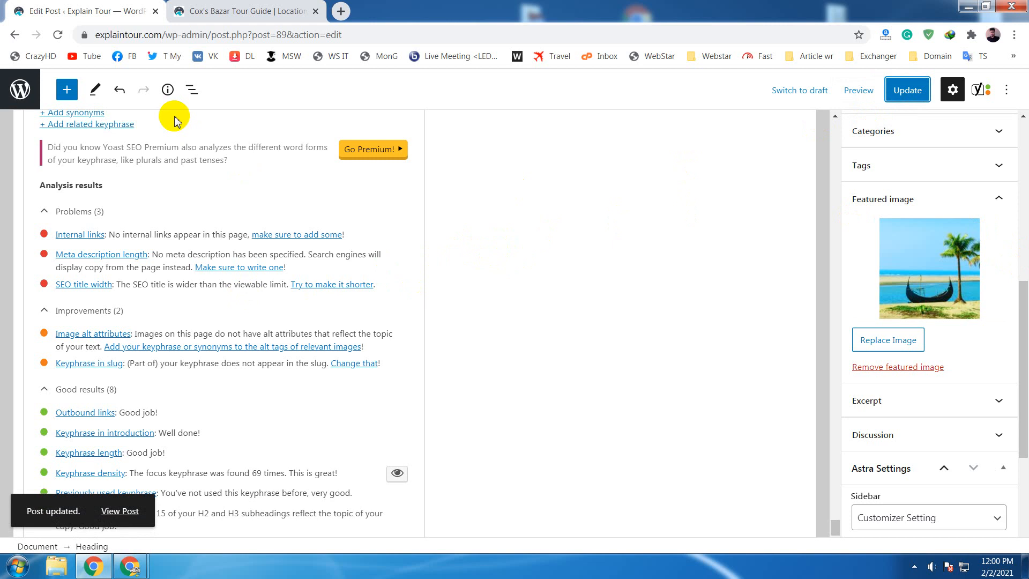
{"action": "left_click", "coordinate": [56, 35]}
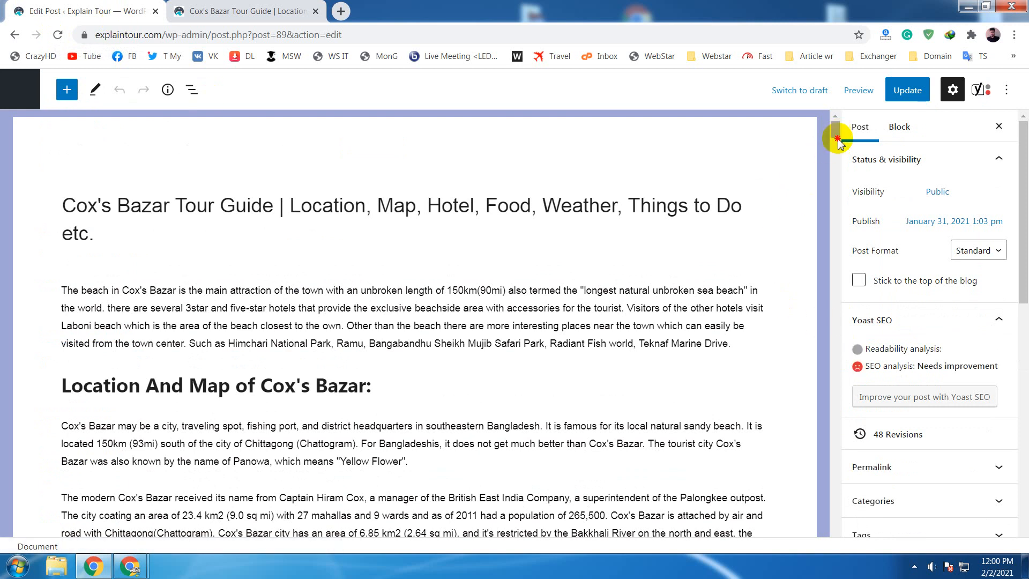
- Expand the SEO analysis of the reloaded post and recheck the improvements against the focus keyphrase and slug
{"action": "left_click_drag", "start_coordinate": [837, 141], "coordinate": [829, 544]}
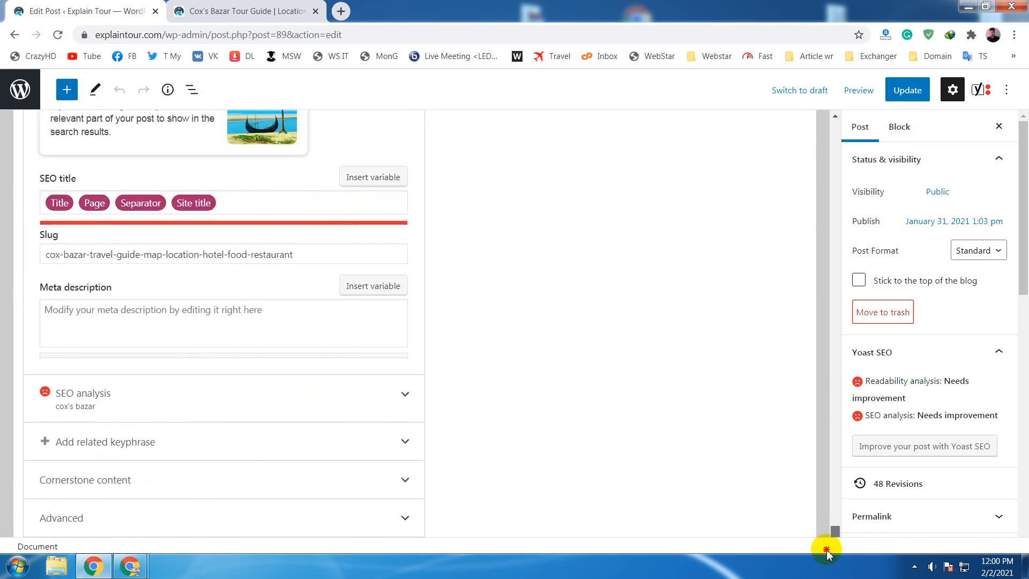
{"action": "left_click", "coordinate": [322, 404]}
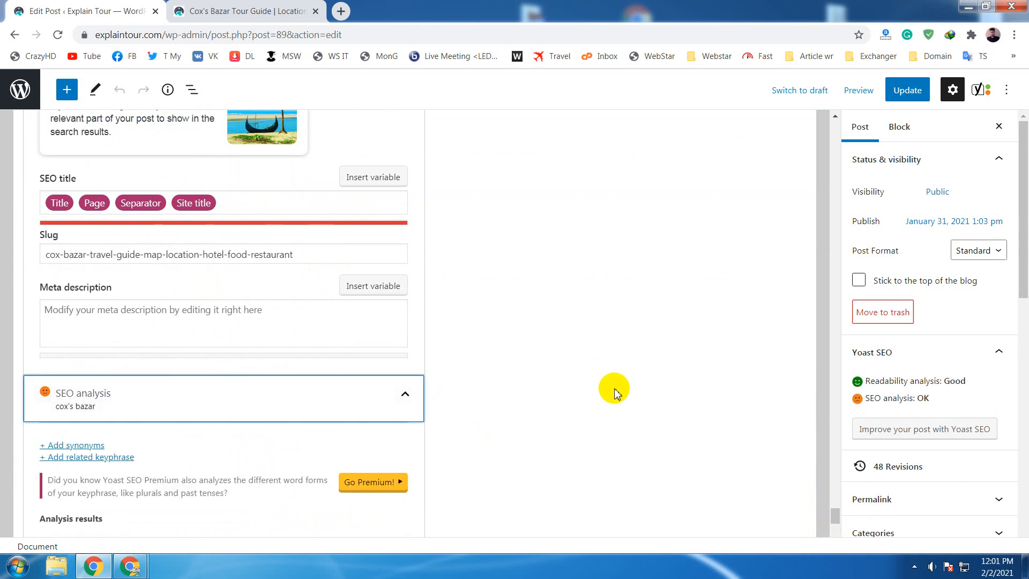
{"action": "scroll", "coordinate": [614, 393], "scroll_direction": "down", "scroll_amount": 5}
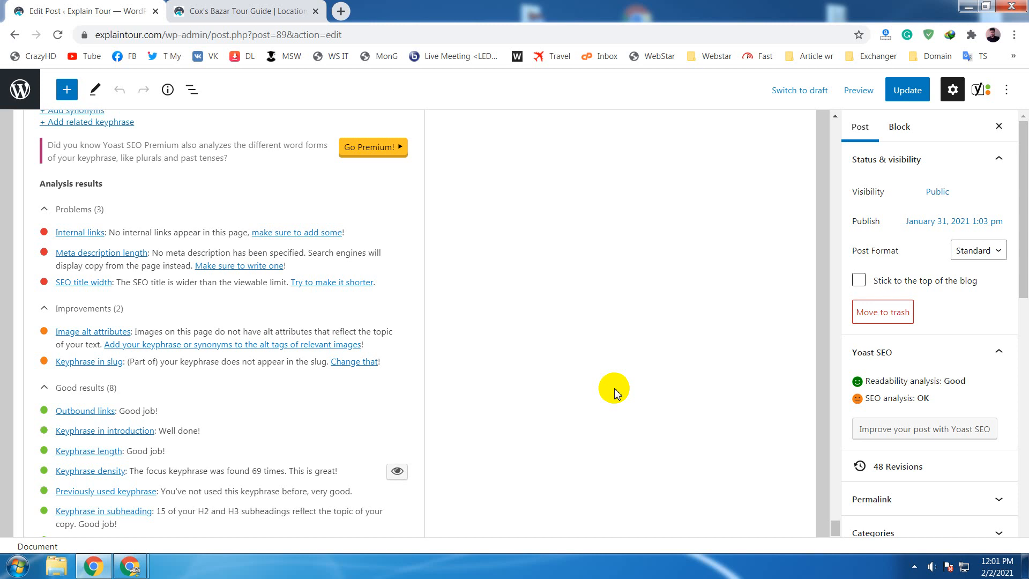
{"action": "scroll", "coordinate": [614, 393], "scroll_direction": "up", "scroll_amount": 10}
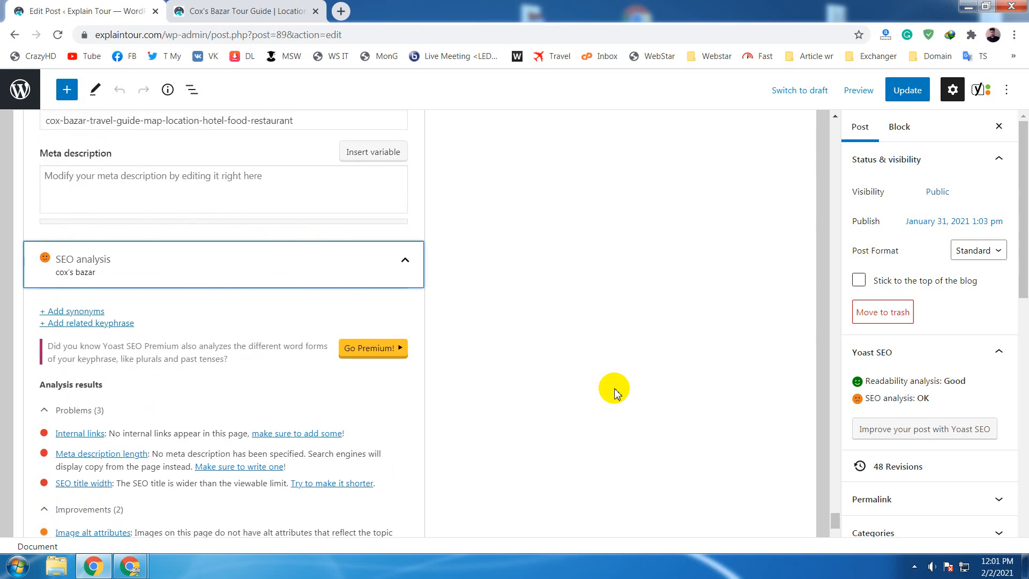
{"action": "scroll", "coordinate": [615, 393], "scroll_direction": "up", "scroll_amount": 4}
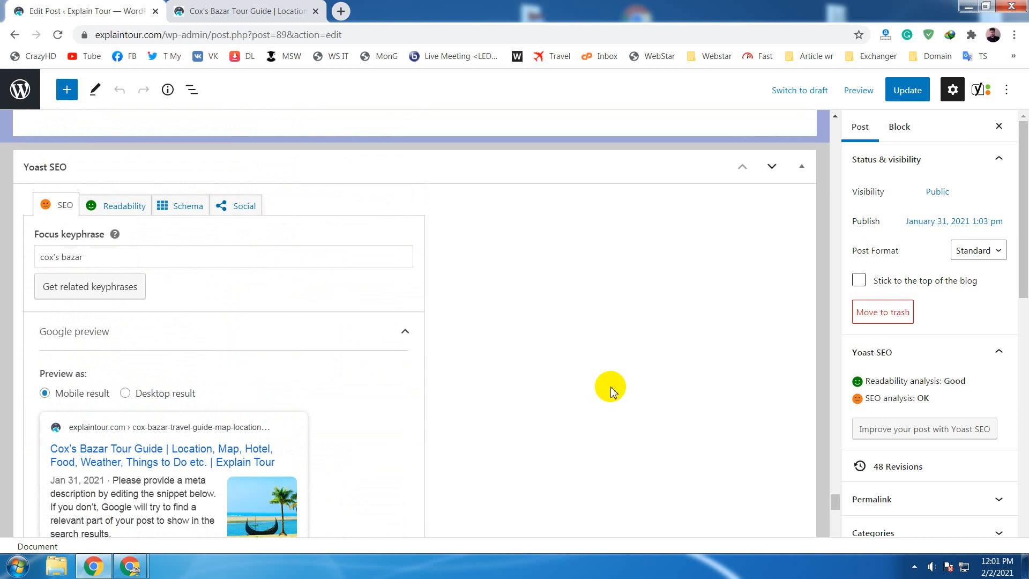
{"action": "scroll", "coordinate": [611, 387], "scroll_direction": "down", "scroll_amount": 2}
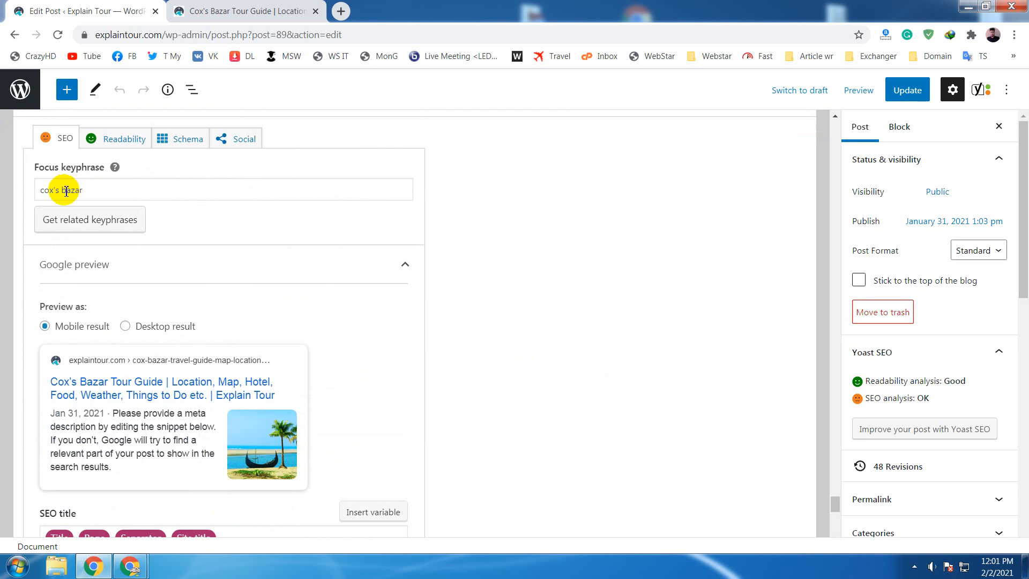
- Capitalize the focus keyphrase so it reads "Cox's Bazar"
{"action": "left_click", "coordinate": [66, 190]}
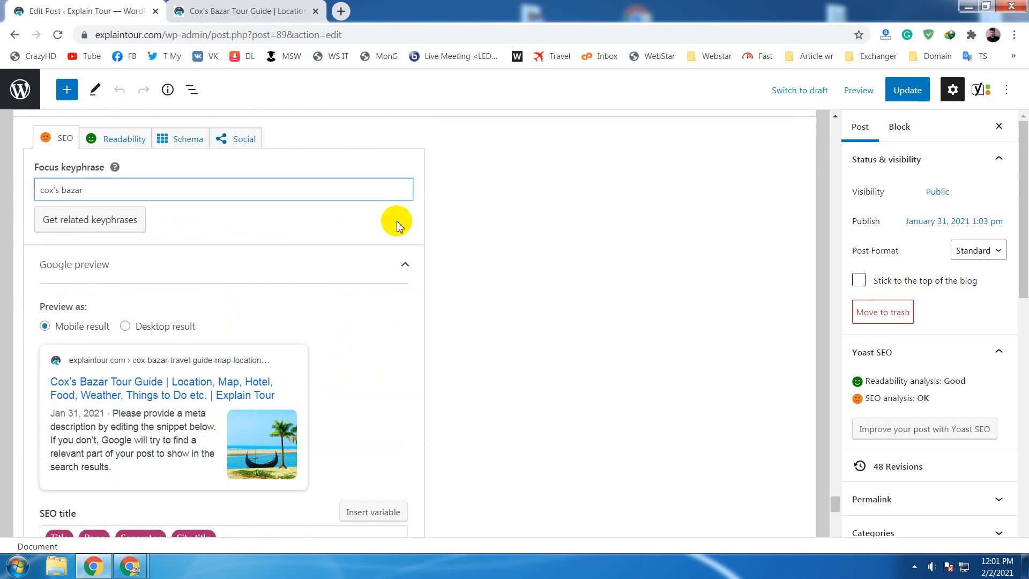
{"action": "key", "text": "Delete"}
{"action": "type", "text": "B"}
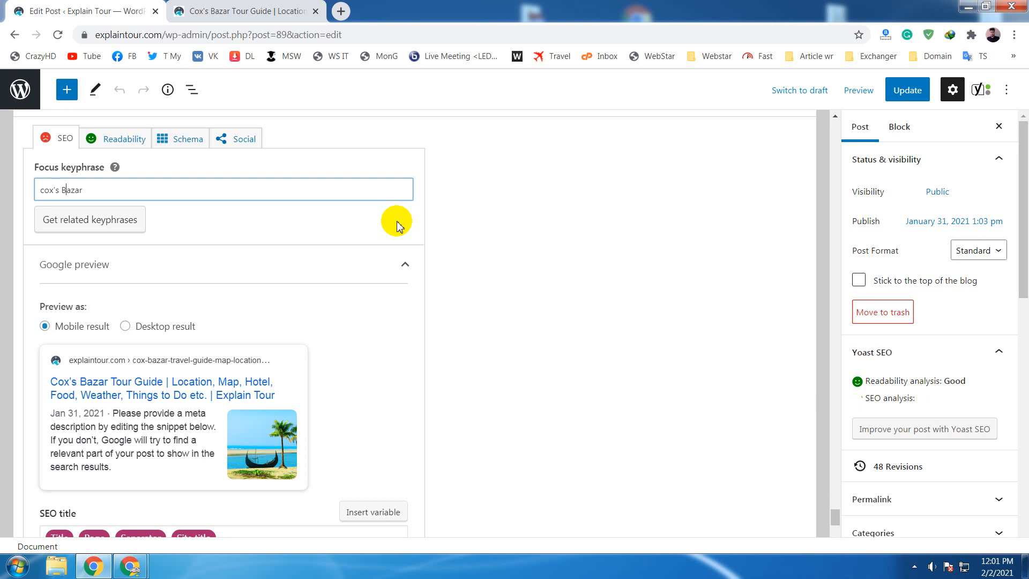
{"action": "key", "text": "Left"}
{"action": "key", "text": "Left"}
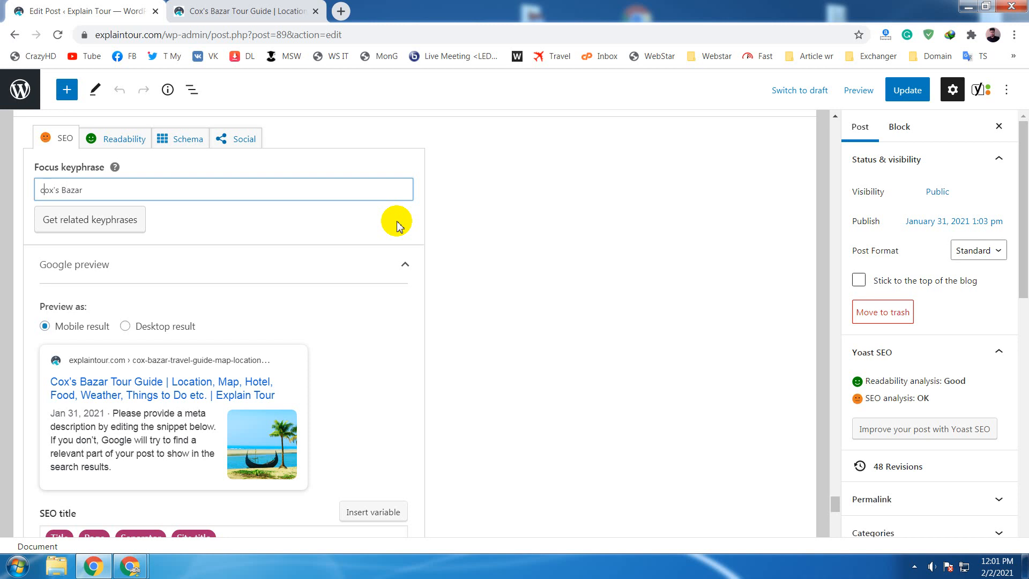
{"action": "key", "text": "BackSpace"}
{"action": "type", "text": "C"}
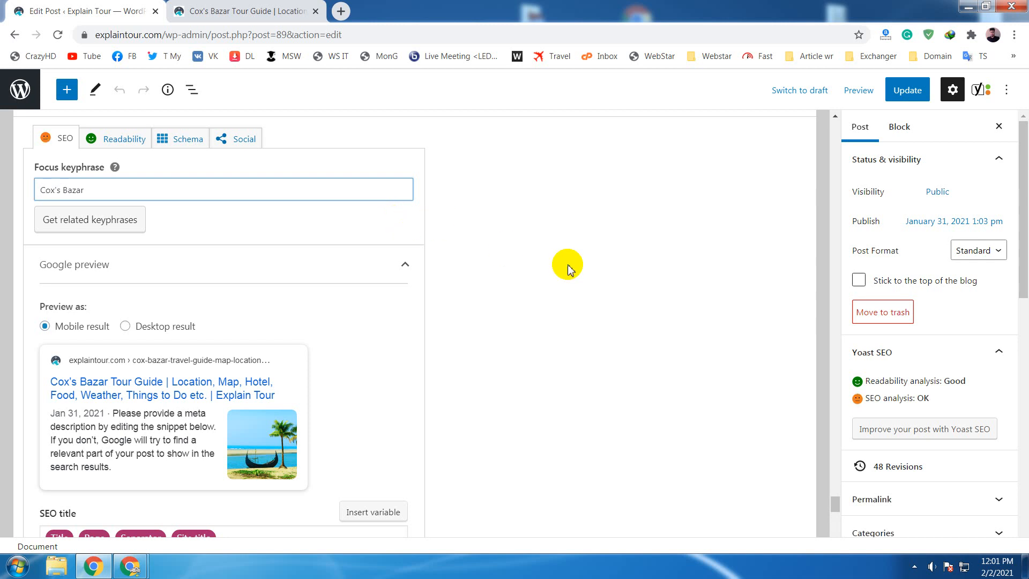
- Complete the featured image's alt text as "Cox's Bazar Sea Beach, Best Place in Bangladesh" and set it as the featured image again
{"action": "scroll", "coordinate": [568, 267], "scroll_direction": "down", "scroll_amount": 12}
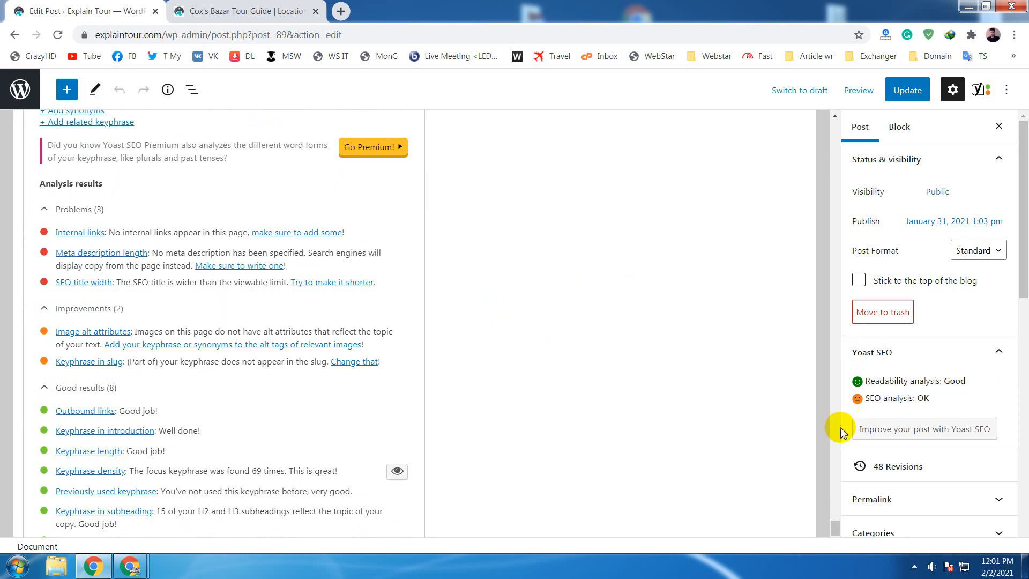
{"action": "scroll", "coordinate": [892, 407], "scroll_direction": "down", "scroll_amount": 10}
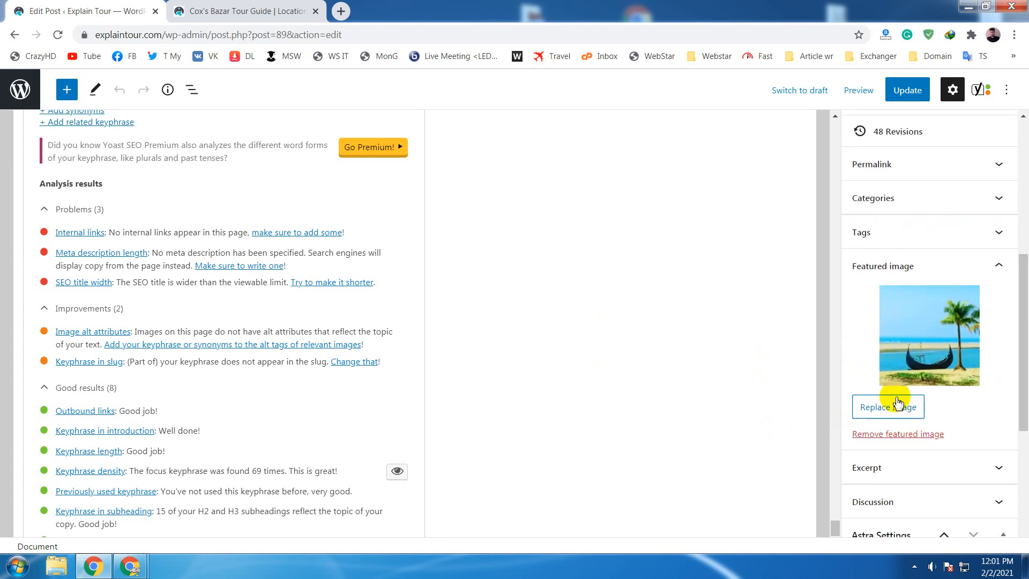
{"action": "scroll", "coordinate": [892, 397], "scroll_direction": "up", "scroll_amount": 4}
{"action": "left_click", "coordinate": [884, 286]}
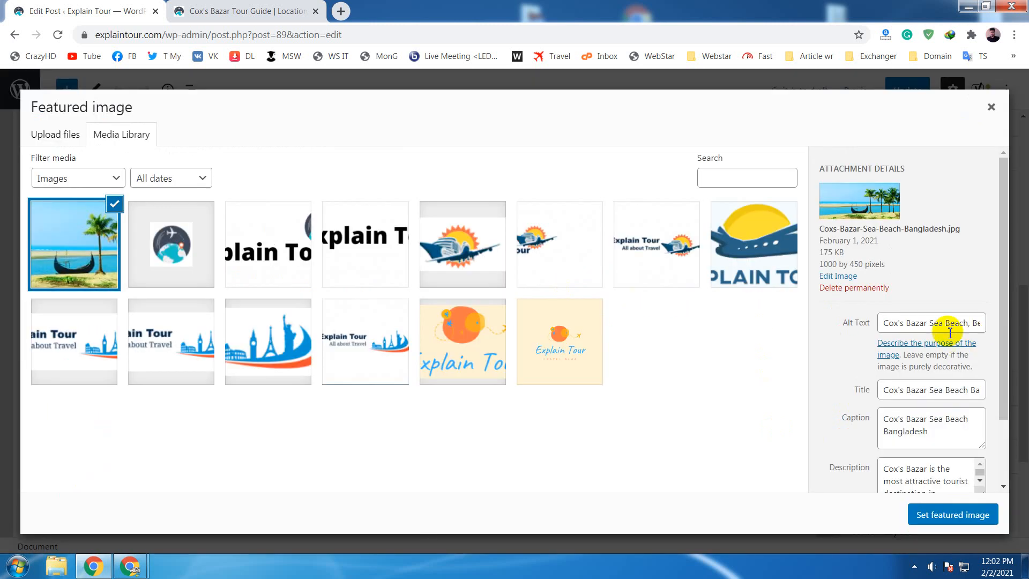
{"action": "left_click", "coordinate": [923, 324]}
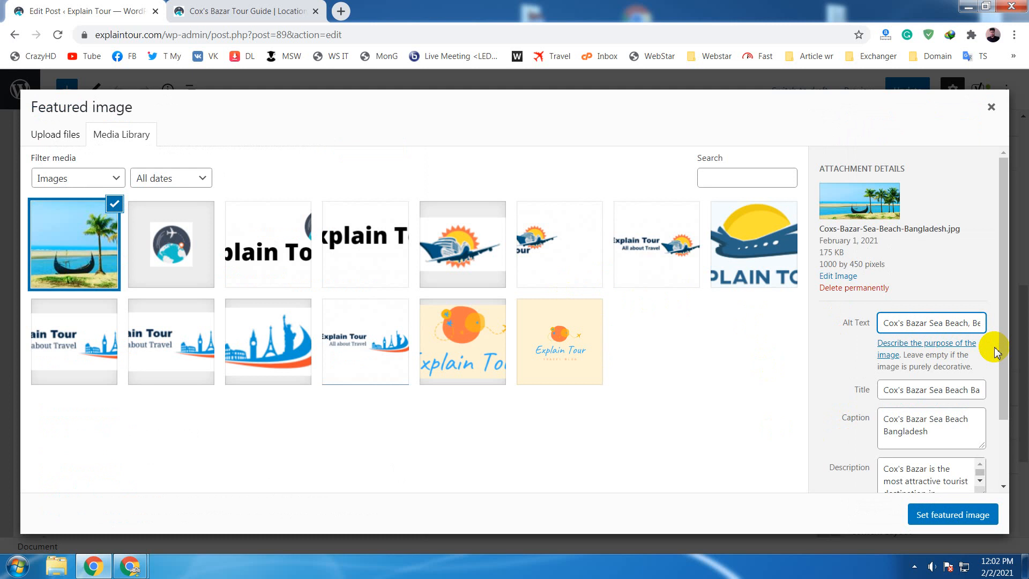
{"action": "type", "text": "st Place in Bangladesh"}
{"action": "key", "text": "Left"}
{"action": "key", "text": "Left"}
{"action": "key", "text": "Left"}
{"action": "key", "text": "Left"}
{"action": "key", "text": "Left"}
{"action": "key", "text": "Left"}
{"action": "key", "text": "Left"}
{"action": "key", "text": "Left"}
{"action": "key", "text": "Left"}
{"action": "key", "text": "Left"}
{"action": "key", "text": "Left"}
{"action": "key", "text": "Left"}
{"action": "key", "text": "Left"}
{"action": "key", "text": "Left"}
{"action": "key", "text": "Left"}
{"action": "key", "text": "Left"}
{"action": "key", "text": "Left"}
{"action": "key", "text": "Left"}
{"action": "key", "text": "Left"}
{"action": "key", "text": "Left"}
{"action": "left_click", "coordinate": [952, 515]}
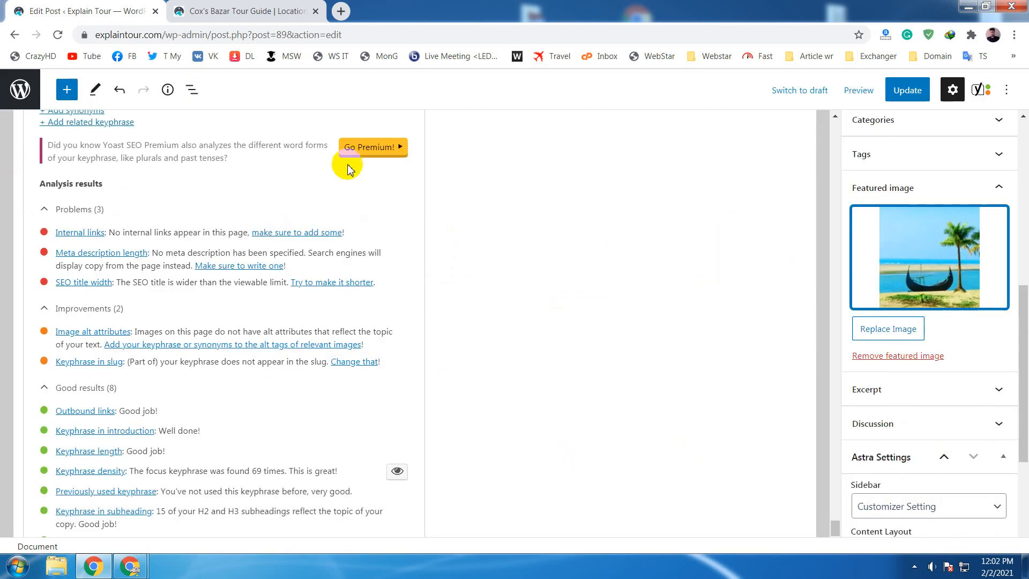
- Update the post, reload the editor page and recheck the image alt attributes result in the SEO analysis
{"action": "left_click", "coordinate": [904, 91]}
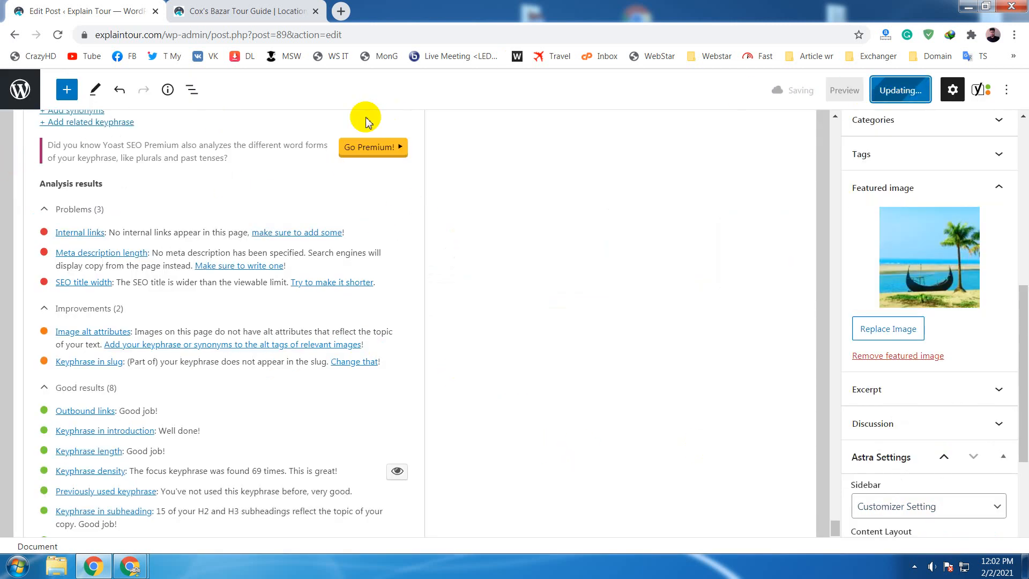
{"action": "left_click", "coordinate": [58, 35]}
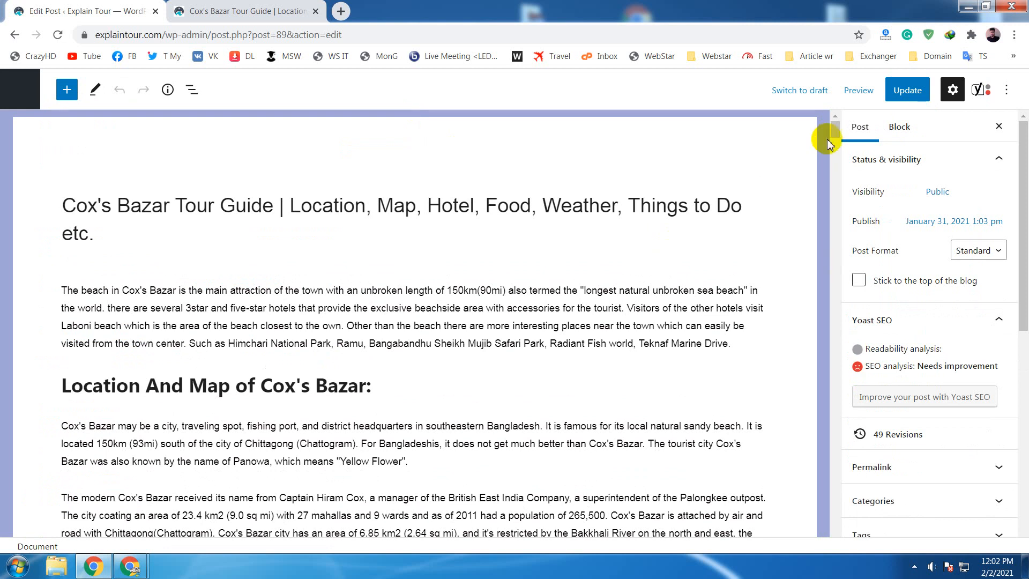
{"action": "left_click_drag", "start_coordinate": [834, 130], "coordinate": [833, 540]}
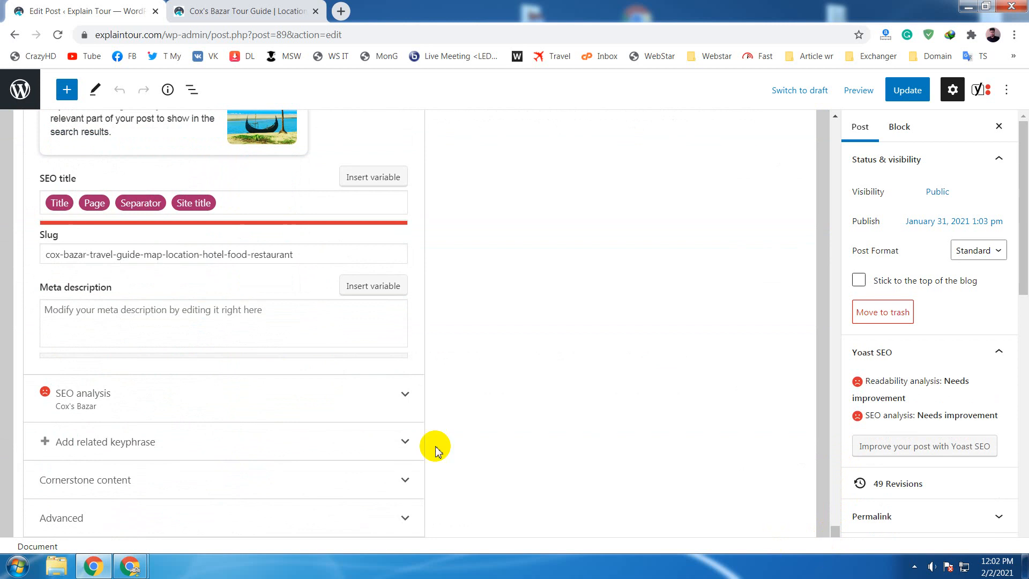
{"action": "left_click", "coordinate": [413, 400]}
{"action": "scroll", "coordinate": [635, 377], "scroll_direction": "down", "scroll_amount": 3}
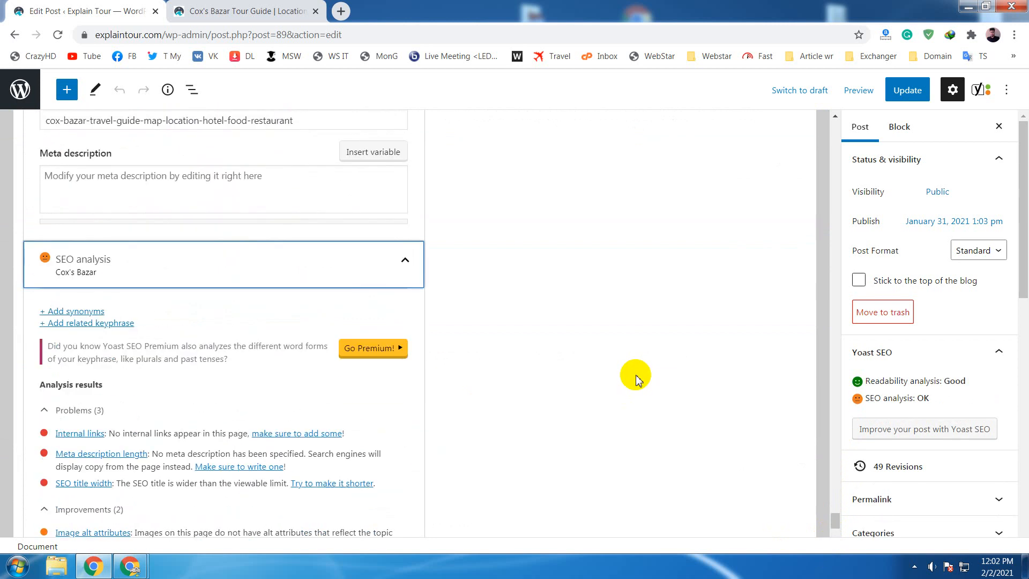
{"action": "scroll", "coordinate": [634, 378], "scroll_direction": "down", "scroll_amount": 5}
{"action": "scroll", "coordinate": [636, 378], "scroll_direction": "up", "scroll_amount": 1}
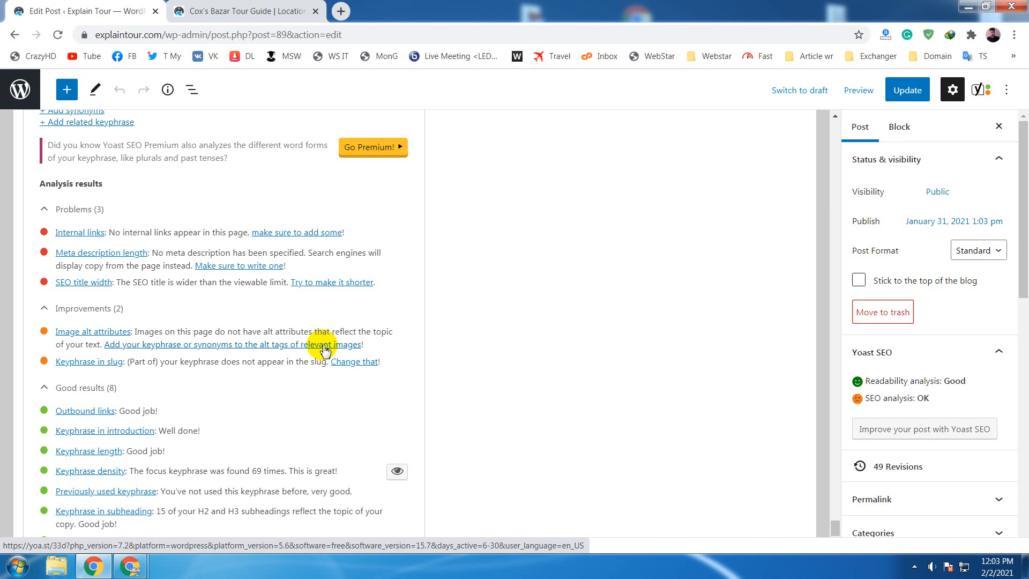
{"action": "scroll", "coordinate": [325, 349], "scroll_direction": "up", "scroll_amount": 5}
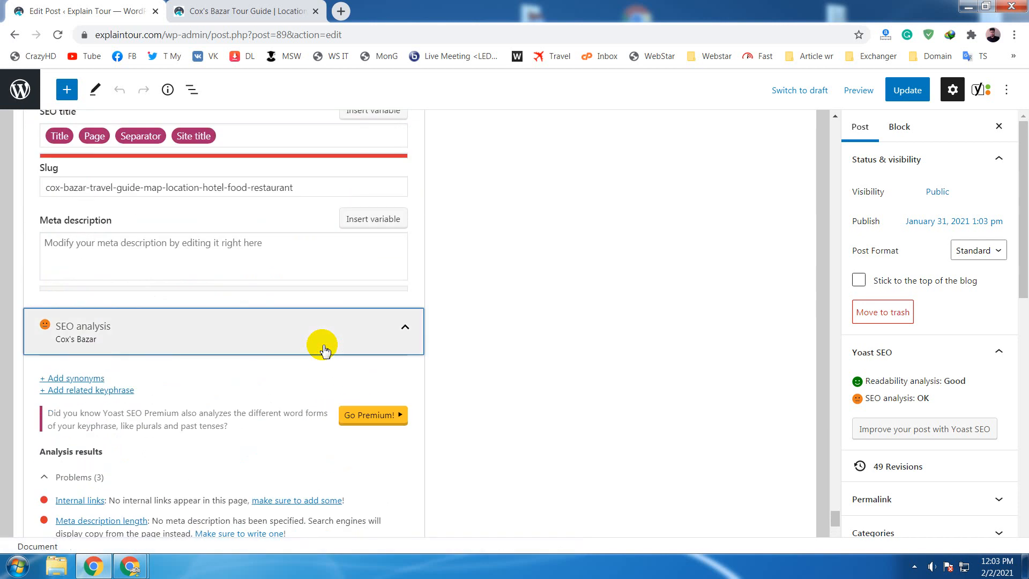
{"action": "scroll", "coordinate": [325, 347], "scroll_direction": "down", "scroll_amount": 4}
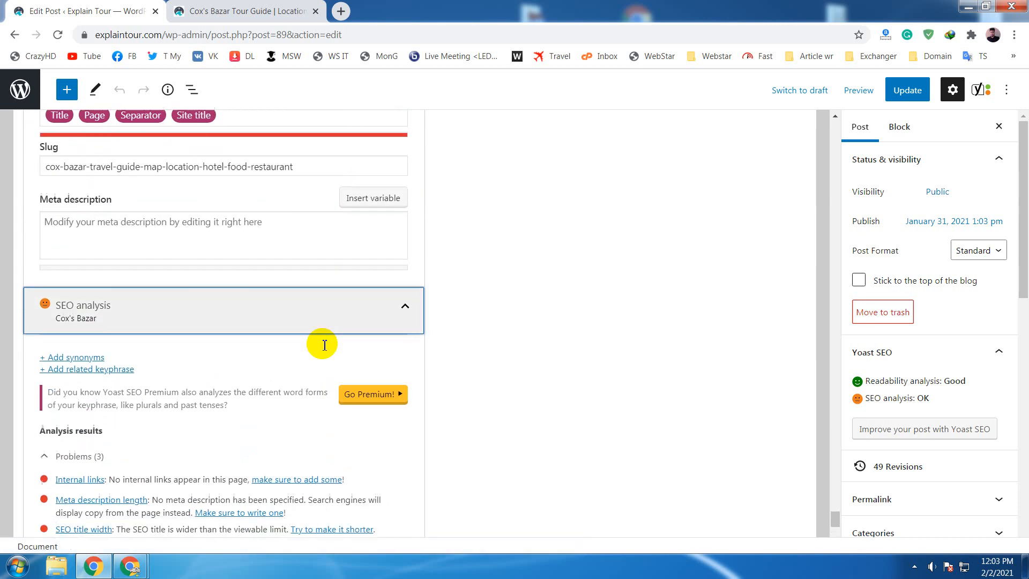
- Remove the "'s" after "Cox" in the featured image's alt text so it begins "Cox Bazar Sea Beach", and set the featured image again
{"action": "scroll", "coordinate": [902, 306], "scroll_direction": "down", "scroll_amount": 8}
{"action": "left_click", "coordinate": [907, 301]}
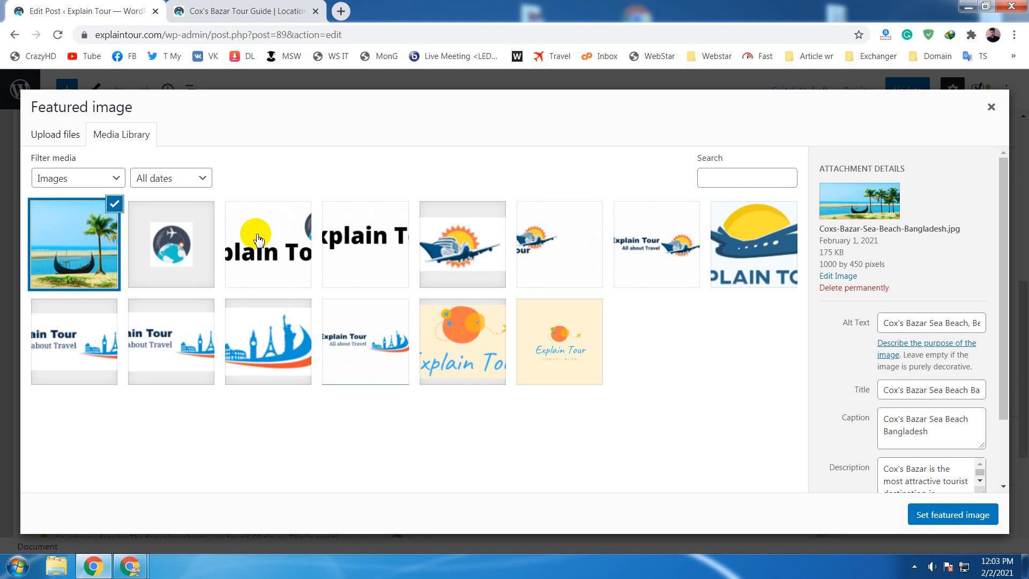
{"action": "left_click", "coordinate": [901, 325]}
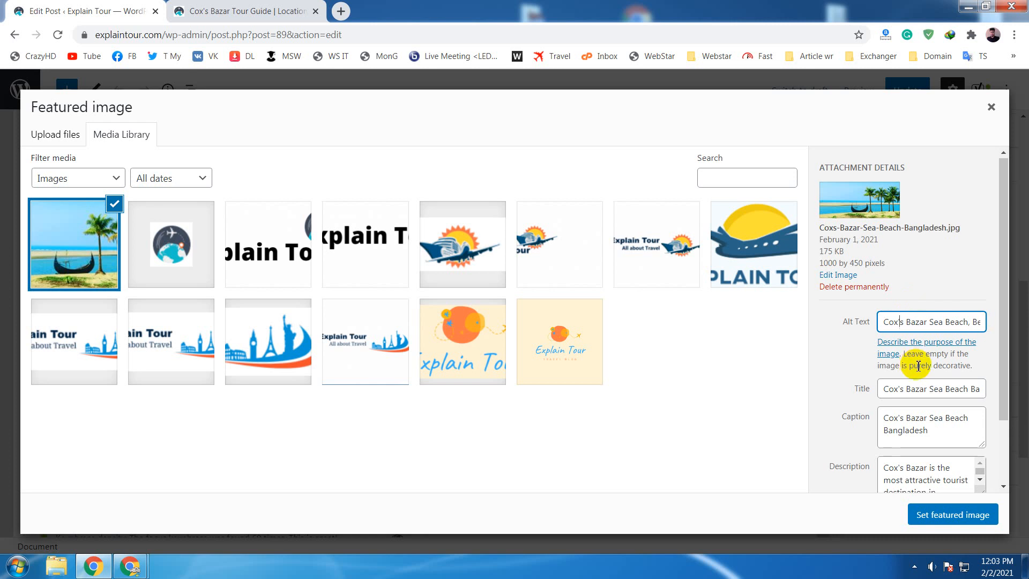
{"action": "scroll", "coordinate": [916, 366], "scroll_direction": "down", "scroll_amount": 2}
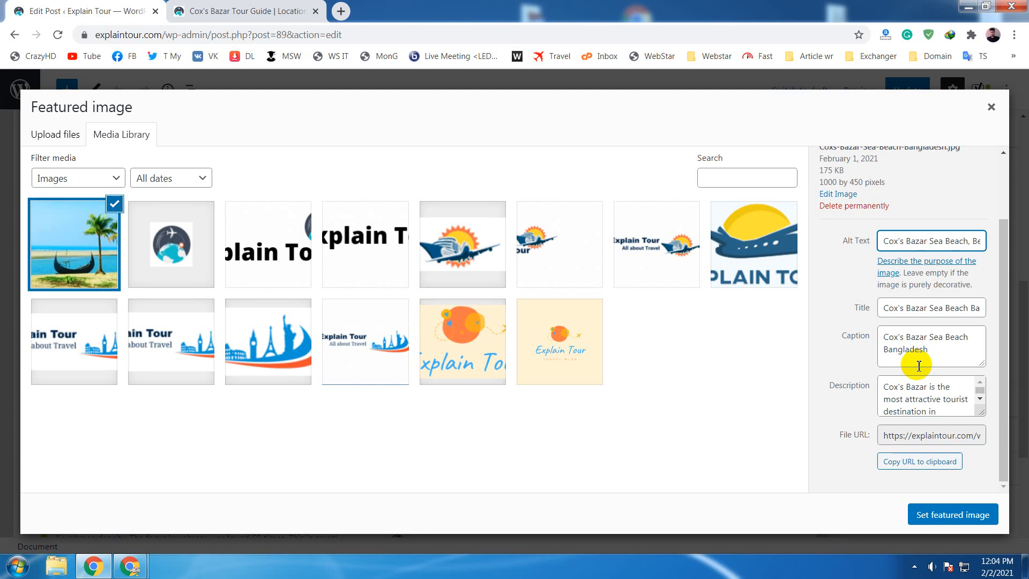
{"action": "key", "text": "BackSpace"}
{"action": "key", "text": "BackSpace"}
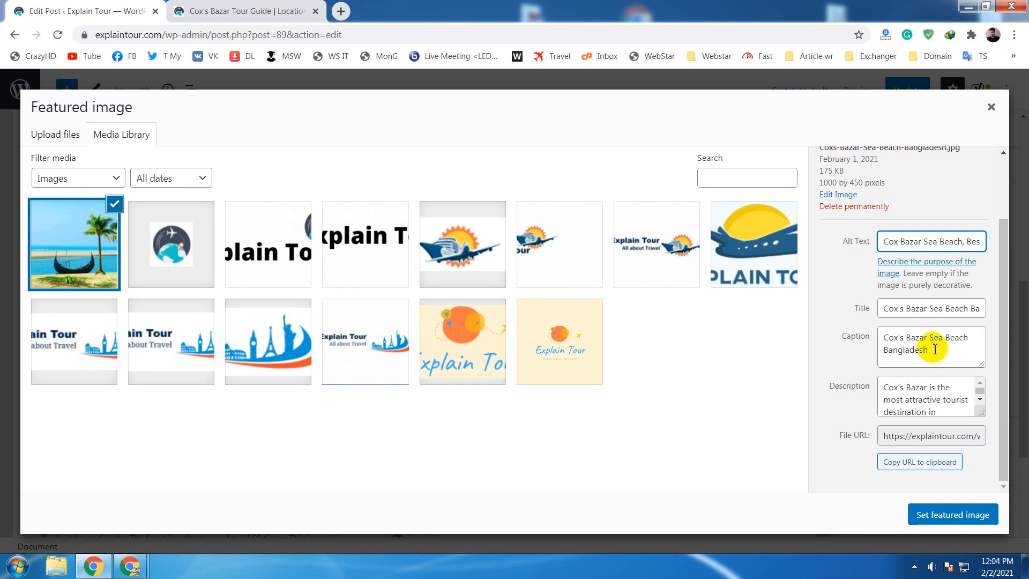
{"action": "left_click", "coordinate": [947, 523]}
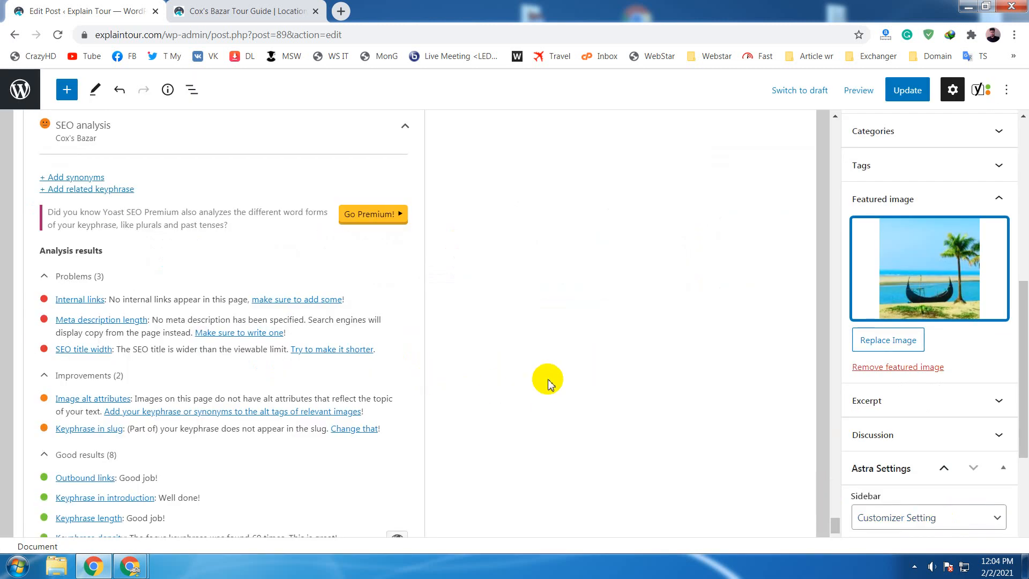
- Update the post with the edited alt text, reload the editor page and expand the SEO analysis results
{"action": "scroll", "coordinate": [548, 379], "scroll_direction": "down", "scroll_amount": 3}
{"action": "scroll", "coordinate": [552, 375], "scroll_direction": "up", "scroll_amount": 1}
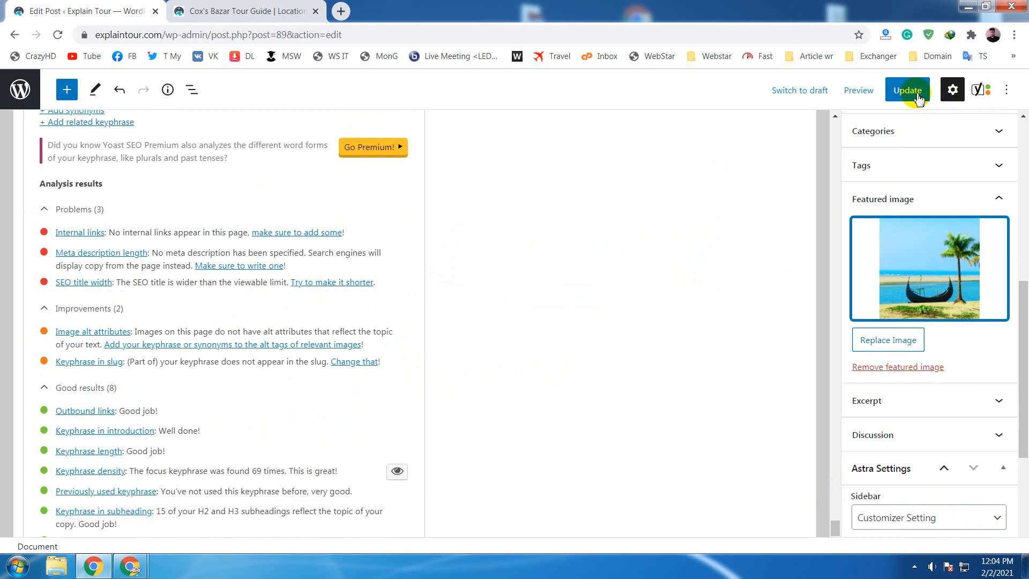
{"action": "left_click", "coordinate": [918, 99]}
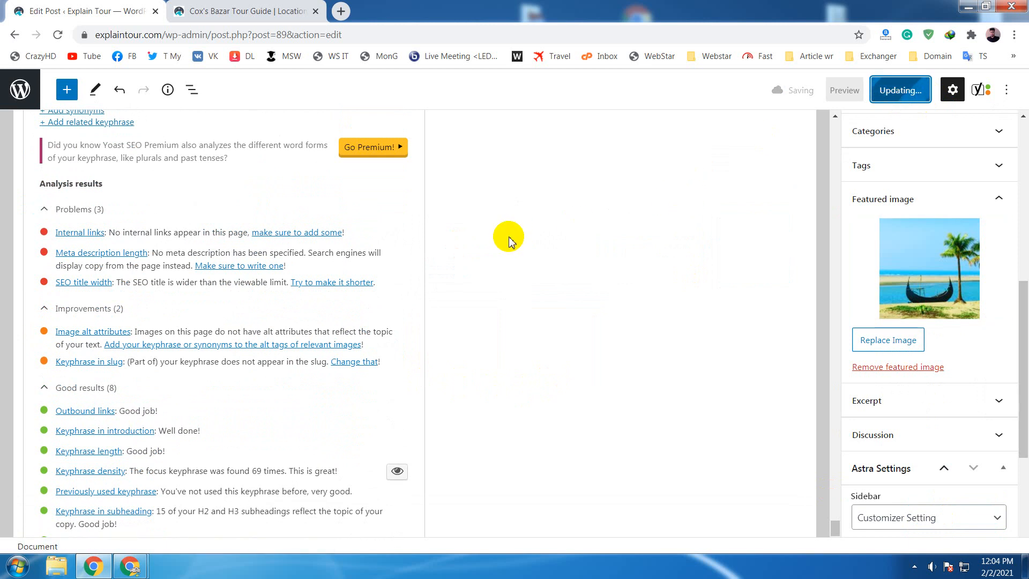
{"action": "left_click", "coordinate": [57, 35]}
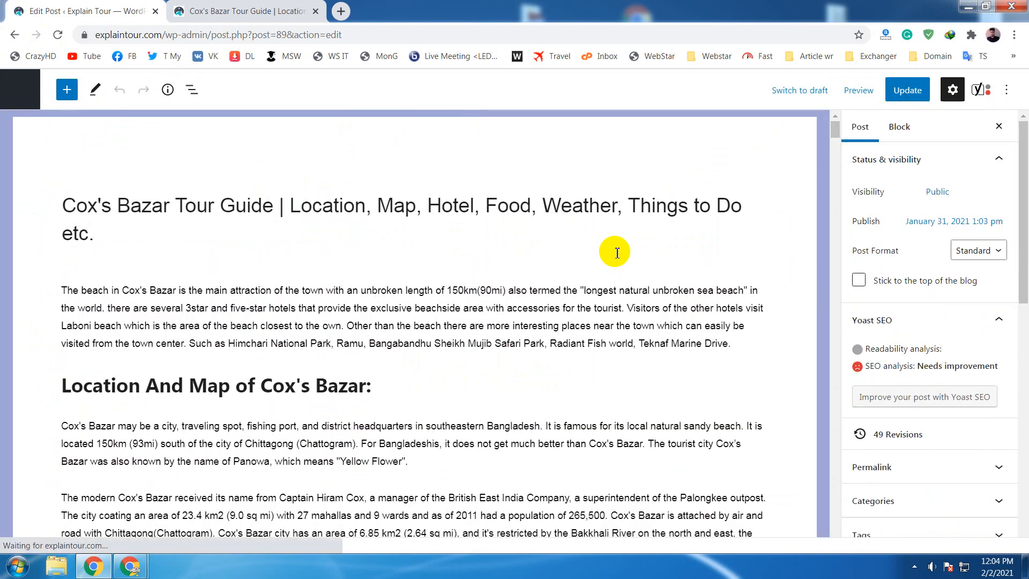
{"action": "scroll", "coordinate": [617, 252], "scroll_direction": "down", "scroll_amount": 10}
{"action": "left_click_drag", "start_coordinate": [834, 147], "coordinate": [761, 531]}
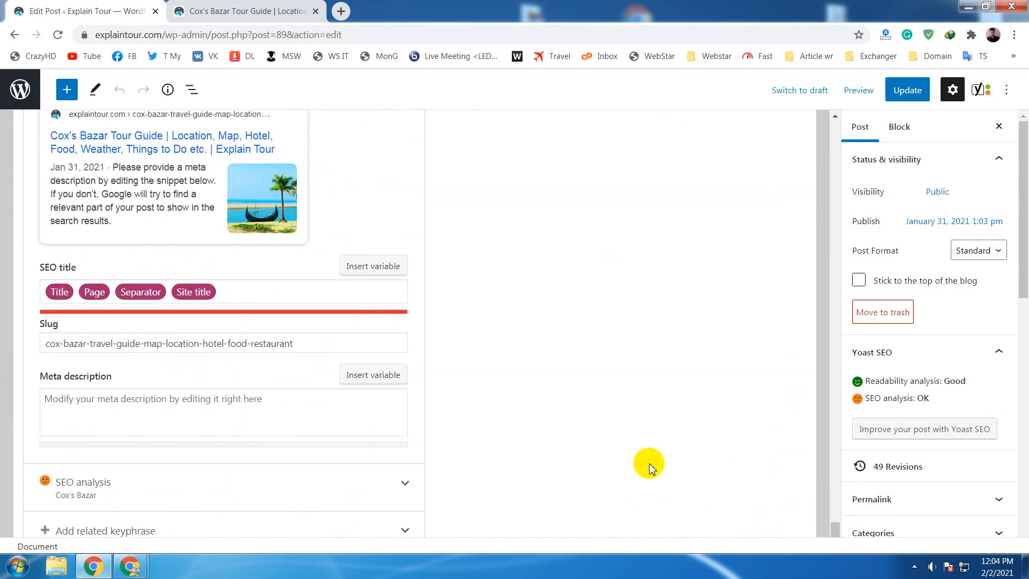
{"action": "scroll", "coordinate": [589, 412], "scroll_direction": "down", "scroll_amount": 3}
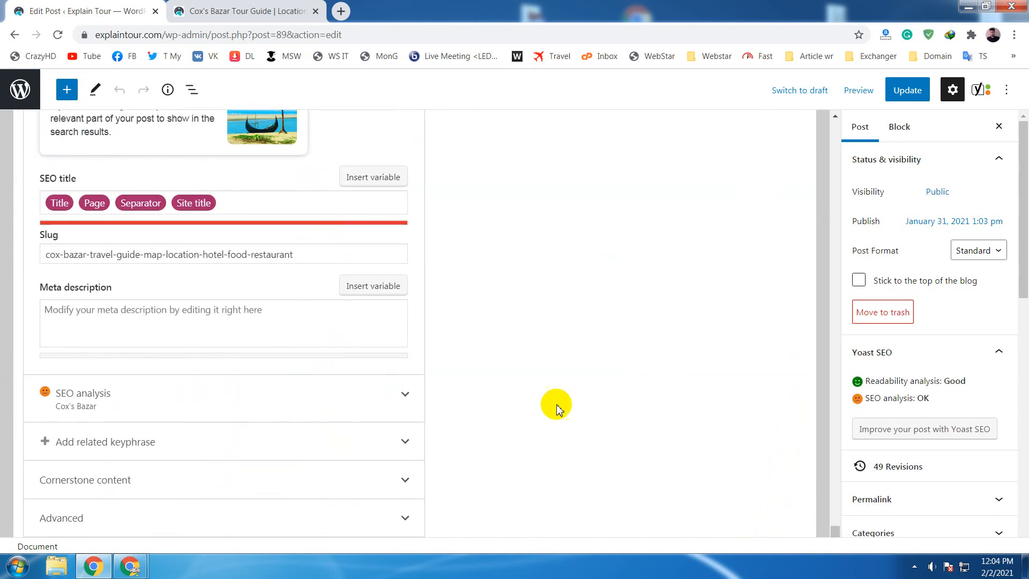
{"action": "left_click", "coordinate": [268, 383]}
{"action": "scroll", "coordinate": [558, 337], "scroll_direction": "down", "scroll_amount": 6}
{"action": "scroll", "coordinate": [566, 330], "scroll_direction": "down", "scroll_amount": 1}
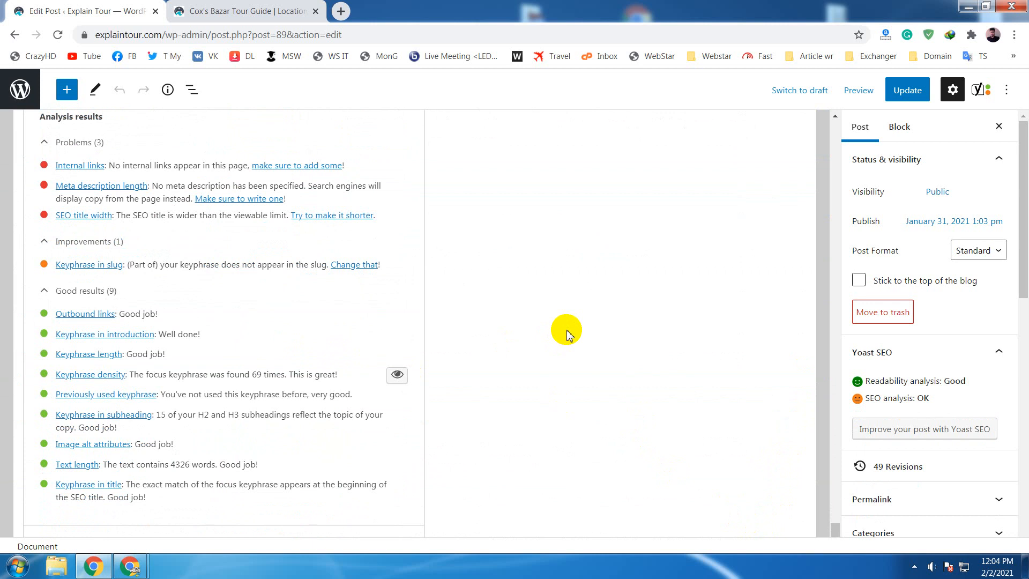
- Examine the image alt attributes result, the "Keyphrase in slug" improvement and the SEO title width problem in the SEO analysis
{"action": "scroll", "coordinate": [568, 334], "scroll_direction": "up", "scroll_amount": 1}
{"action": "scroll", "coordinate": [568, 333], "scroll_direction": "down", "scroll_amount": 1}
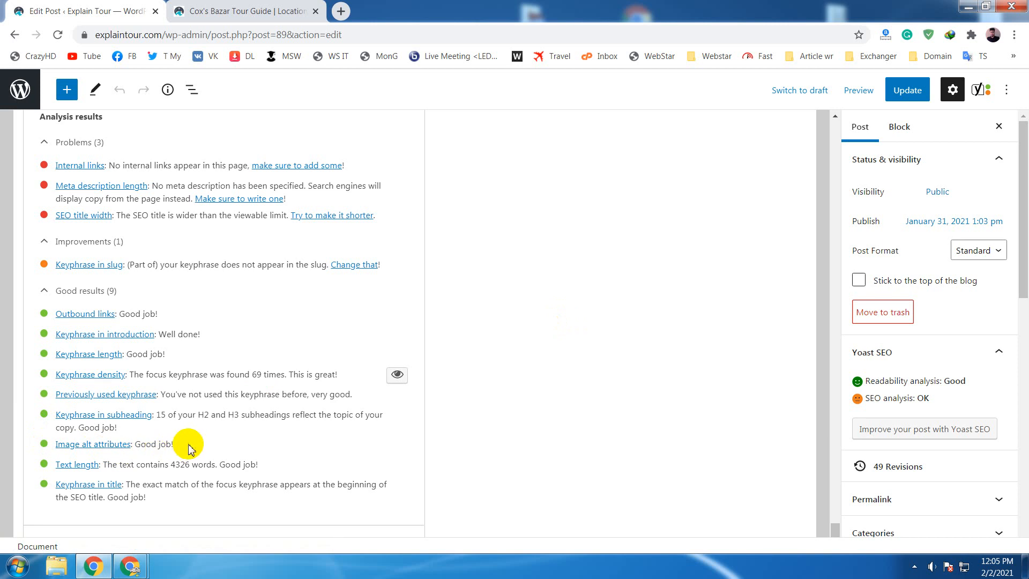
{"action": "left_click_drag", "start_coordinate": [183, 444], "coordinate": [140, 444]}
{"action": "left_click", "coordinate": [500, 446]}
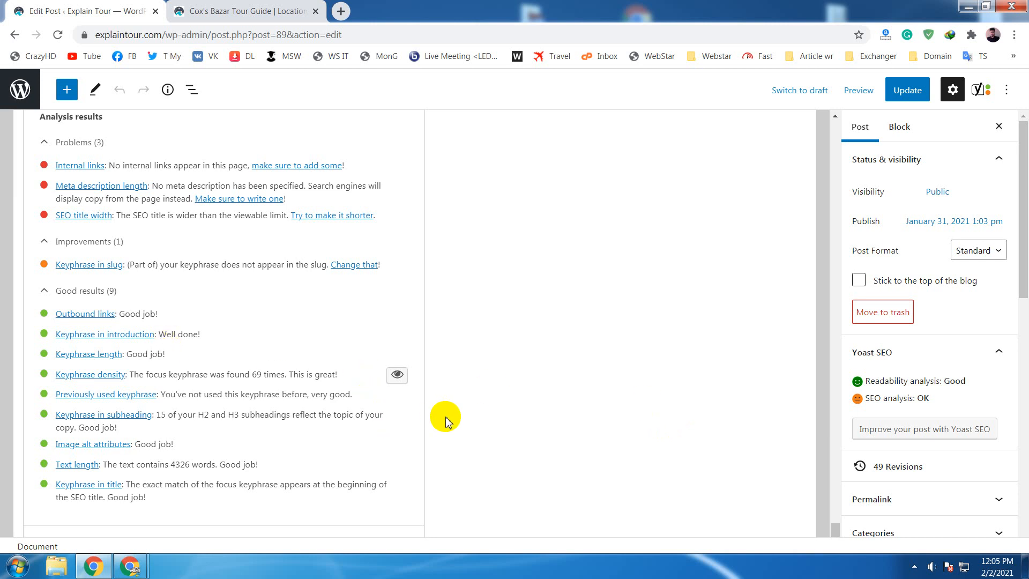
{"action": "scroll", "coordinate": [500, 404], "scroll_direction": "up", "scroll_amount": 2}
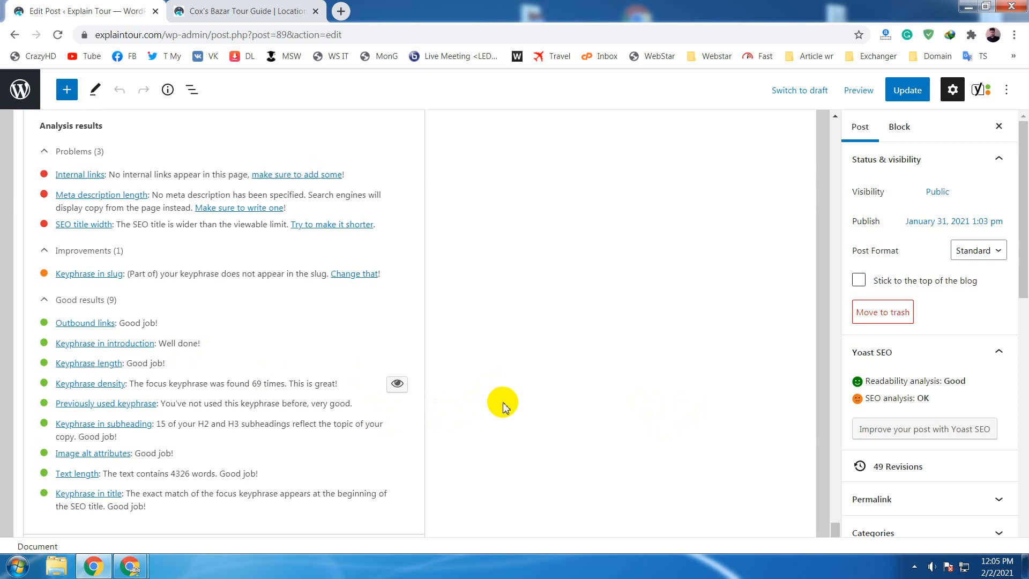
{"action": "scroll", "coordinate": [172, 404], "scroll_direction": "down", "scroll_amount": 1}
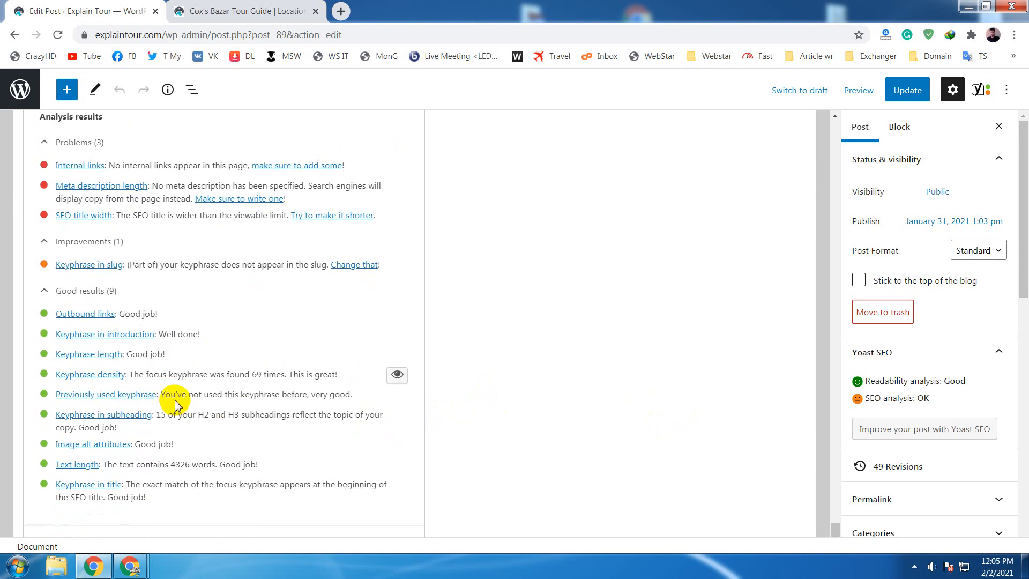
{"action": "scroll", "coordinate": [139, 391], "scroll_direction": "up", "scroll_amount": 1}
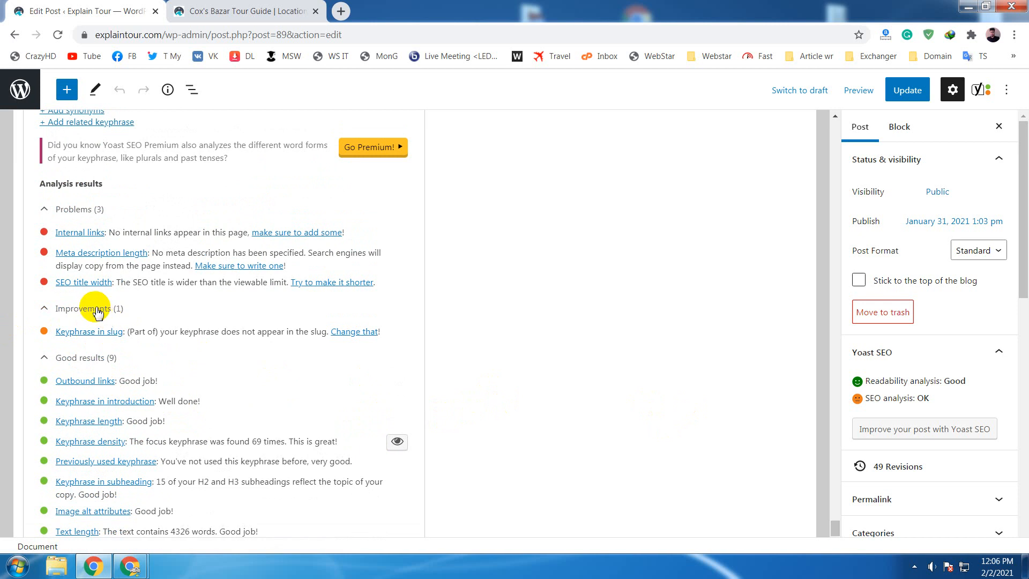
{"action": "scroll", "coordinate": [97, 313], "scroll_direction": "up", "scroll_amount": 1}
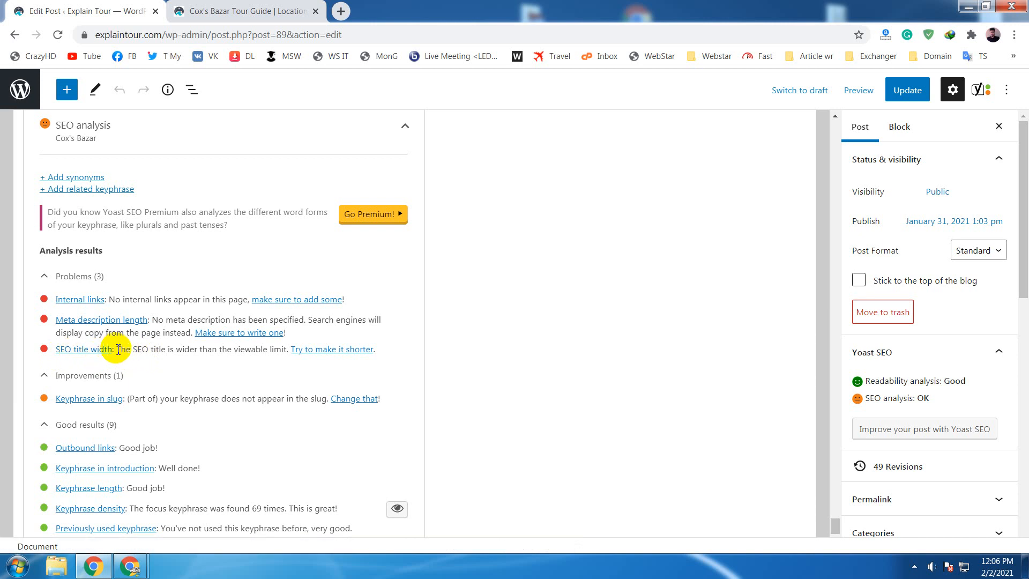
{"action": "left_click_drag", "start_coordinate": [118, 350], "coordinate": [151, 356]}
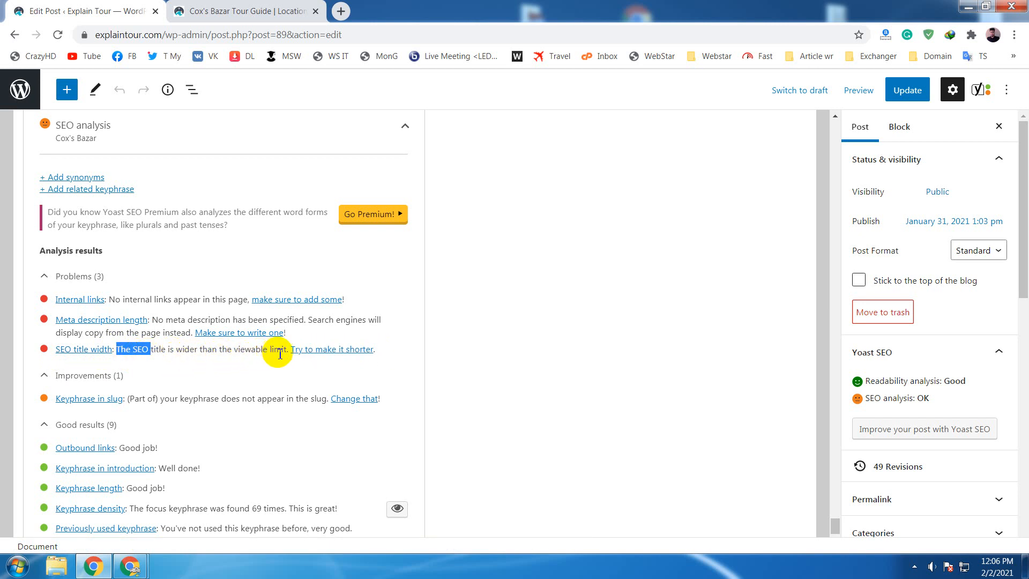
{"action": "scroll", "coordinate": [214, 364], "scroll_direction": "up", "scroll_amount": 4}
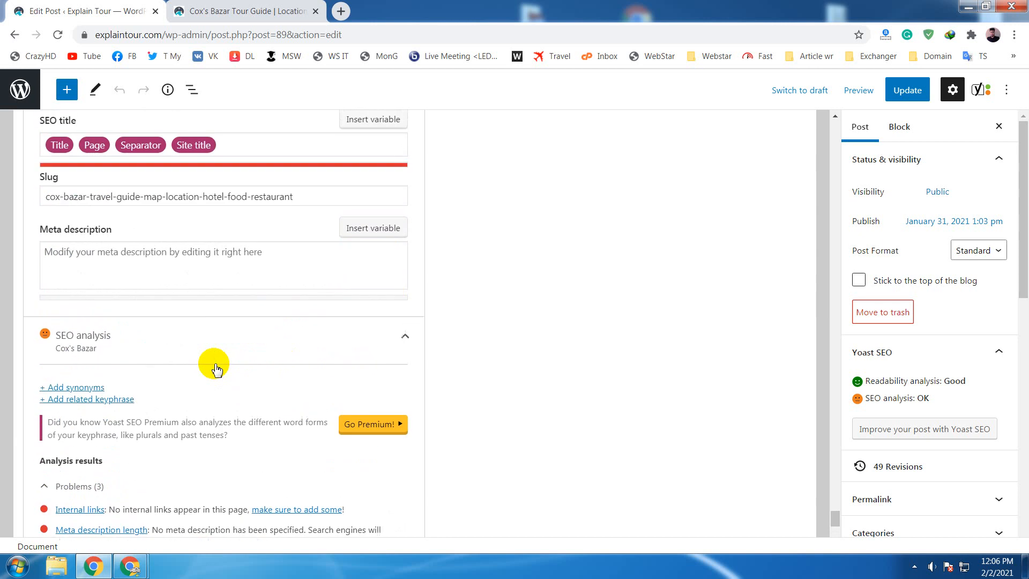
- Examine the Google preview and the SEO title variables alongside the SEO title width and keyphrase in slug results
{"action": "scroll", "coordinate": [215, 367], "scroll_direction": "up", "scroll_amount": 6}
{"action": "left_click", "coordinate": [153, 193]}
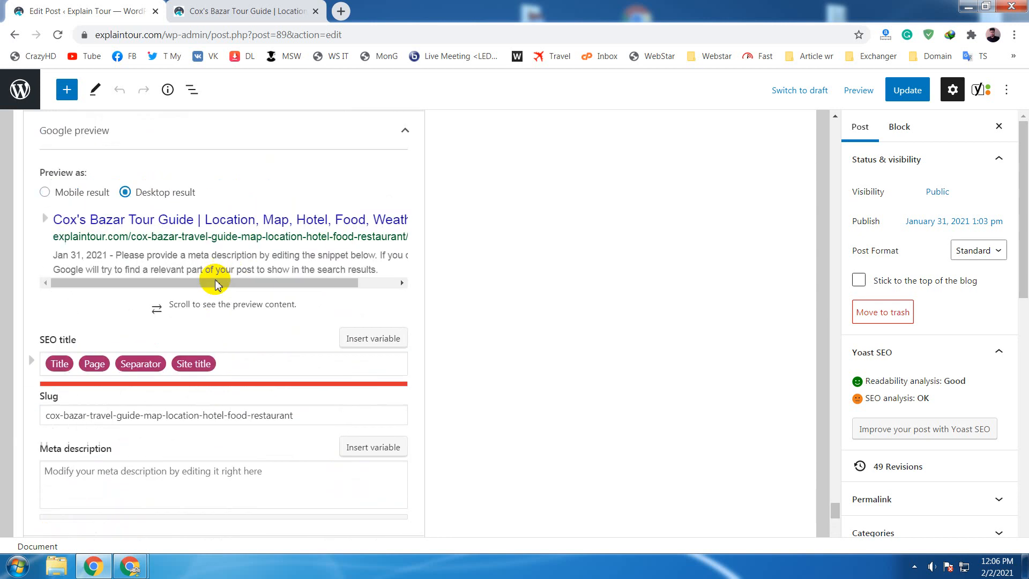
{"action": "left_click", "coordinate": [399, 288]}
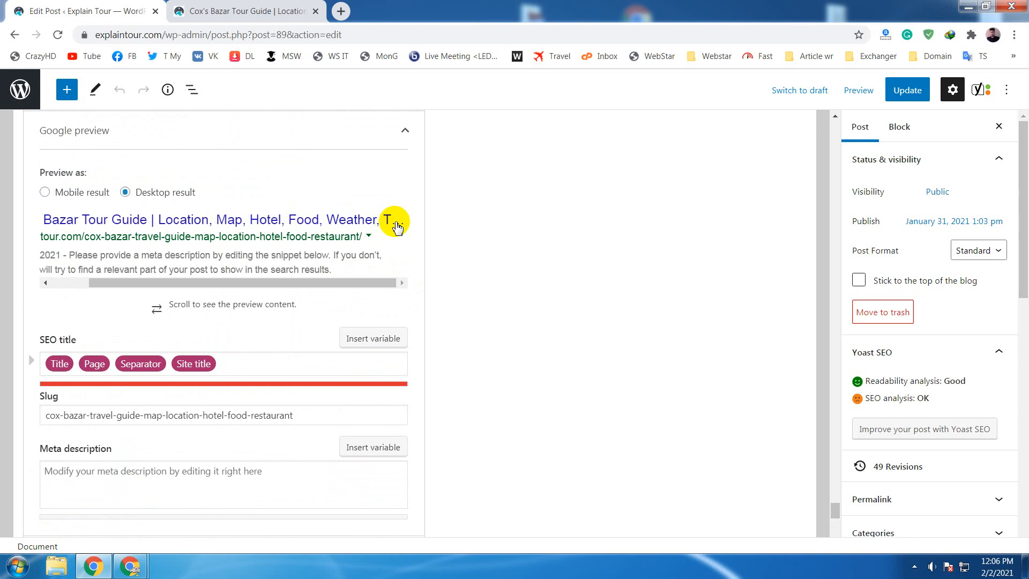
{"action": "scroll", "coordinate": [587, 345], "scroll_direction": "down", "scroll_amount": 5}
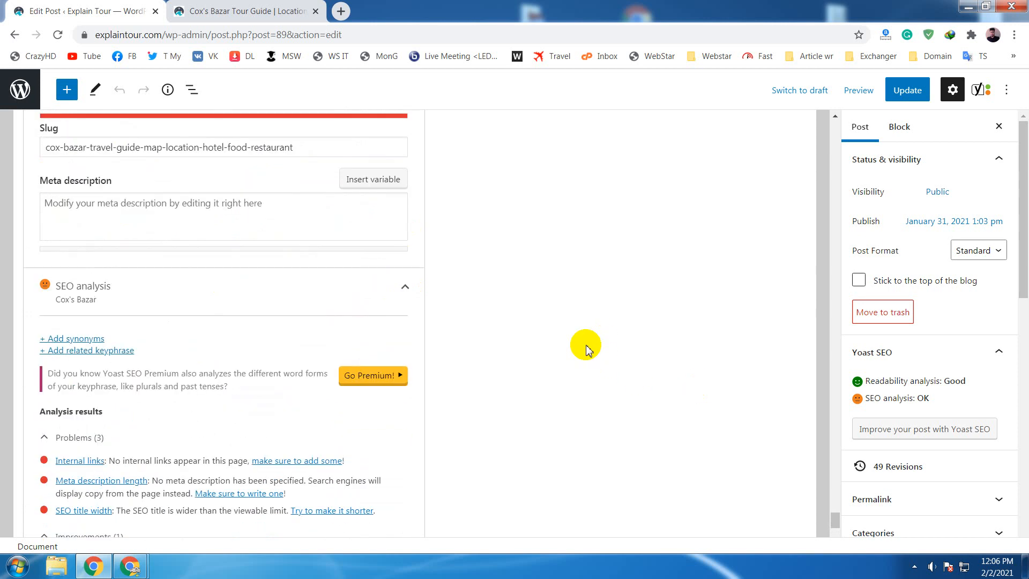
{"action": "scroll", "coordinate": [586, 344], "scroll_direction": "down", "scroll_amount": 3}
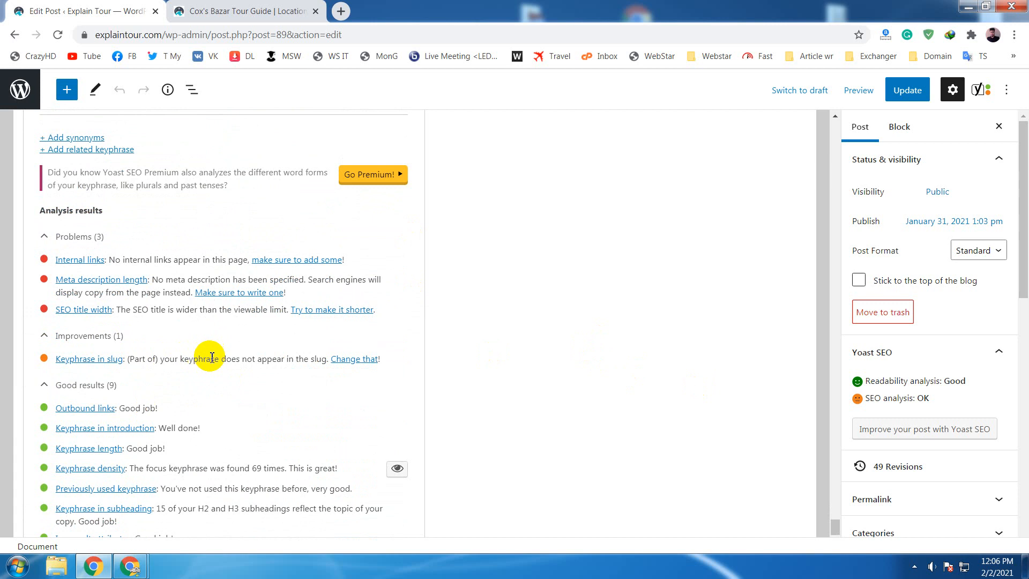
{"action": "scroll", "coordinate": [259, 366], "scroll_direction": "up", "scroll_amount": 5}
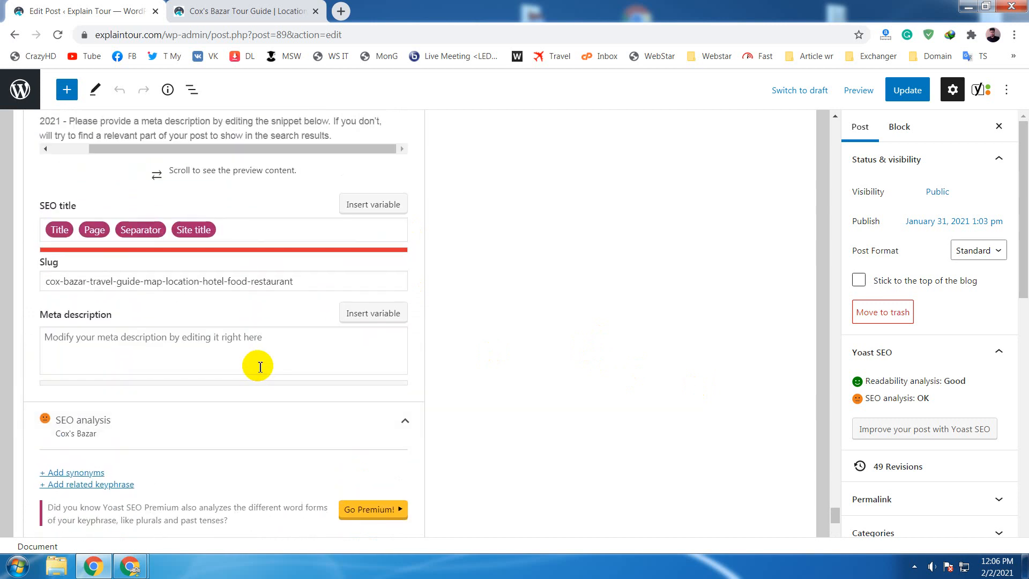
{"action": "scroll", "coordinate": [258, 366], "scroll_direction": "down", "scroll_amount": 3}
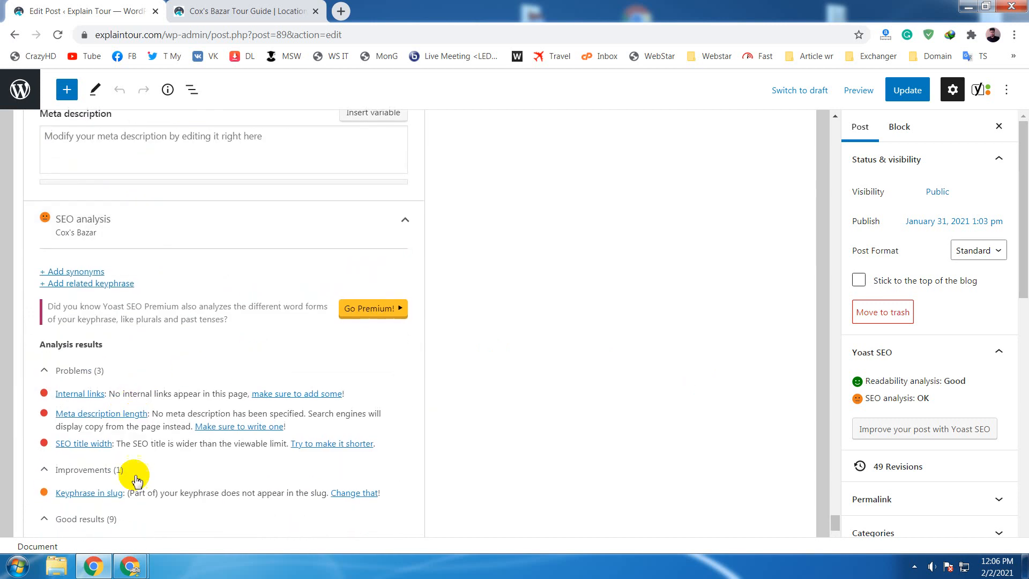
{"action": "scroll", "coordinate": [187, 445], "scroll_direction": "up", "scroll_amount": 4}
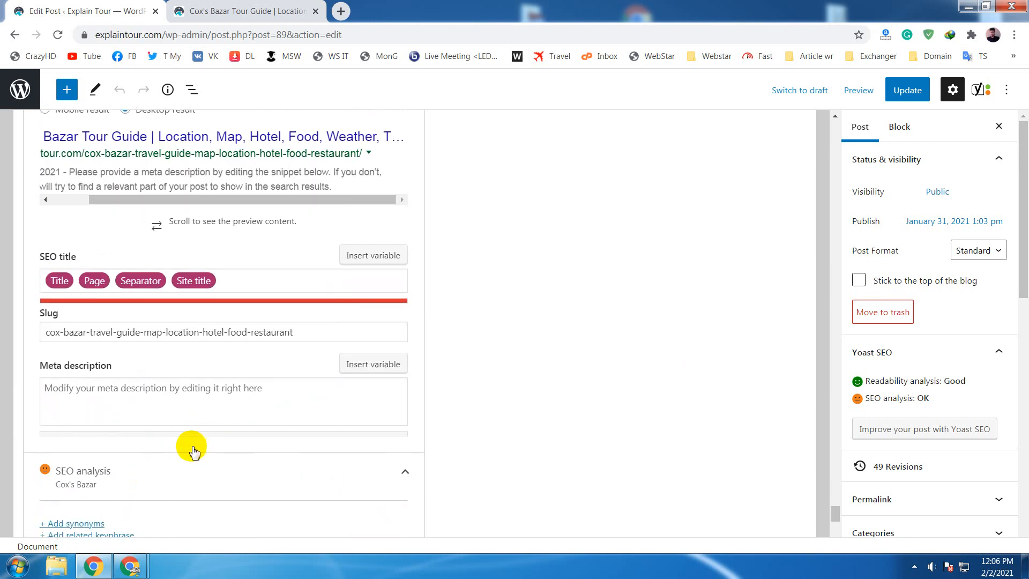
{"action": "scroll", "coordinate": [194, 452], "scroll_direction": "up", "scroll_amount": 2}
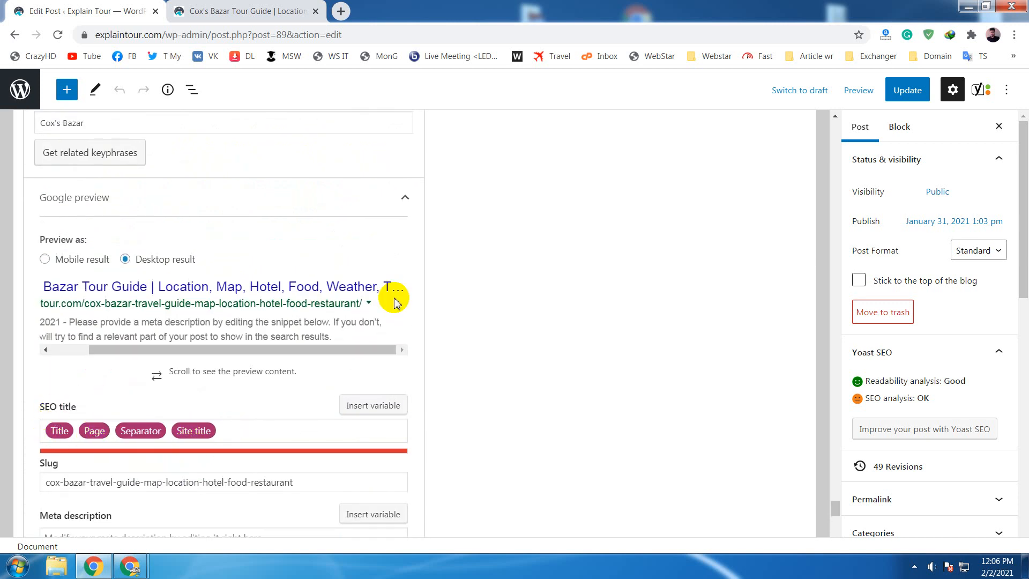
{"action": "left_click", "coordinate": [209, 429]}
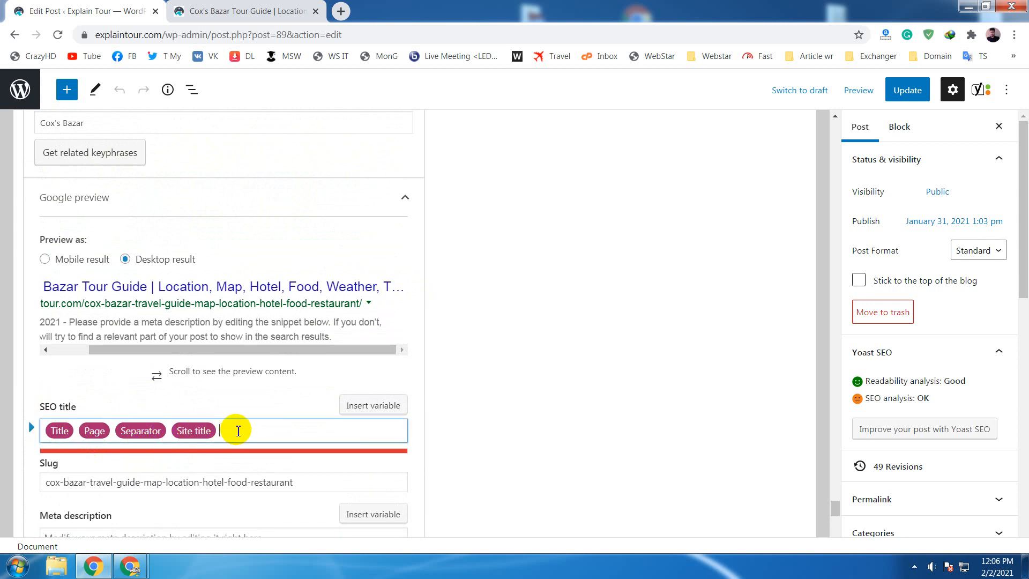
{"action": "left_click", "coordinate": [267, 432]}
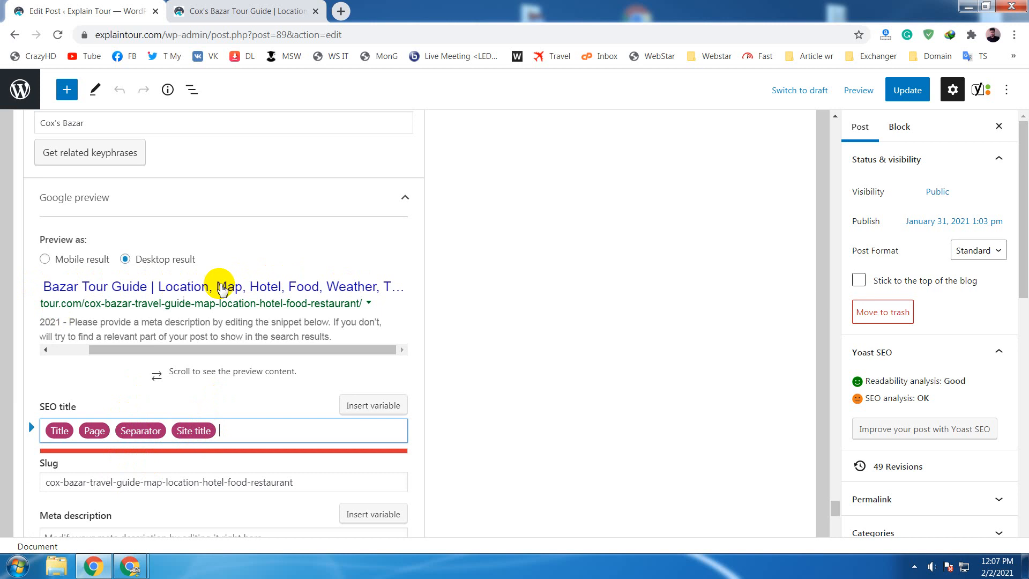
- Copy the full post title "Cox's Bazar Tour Guide | Location, Map, Hotel, Food, Weather, Things to Do etc."
{"action": "scroll", "coordinate": [467, 361], "scroll_direction": "up", "scroll_amount": 10}
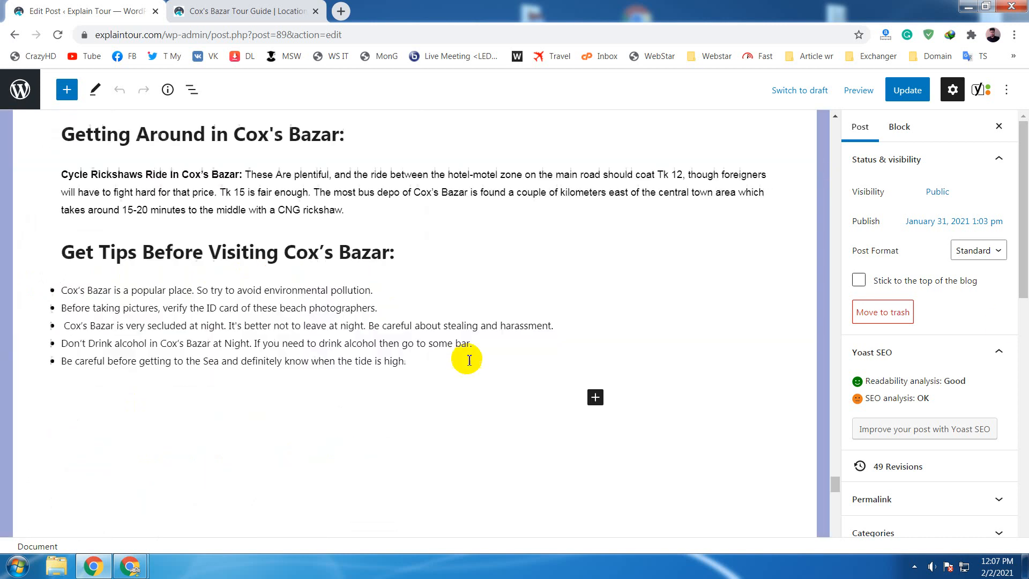
{"action": "left_click_drag", "start_coordinate": [834, 484], "coordinate": [813, 119]}
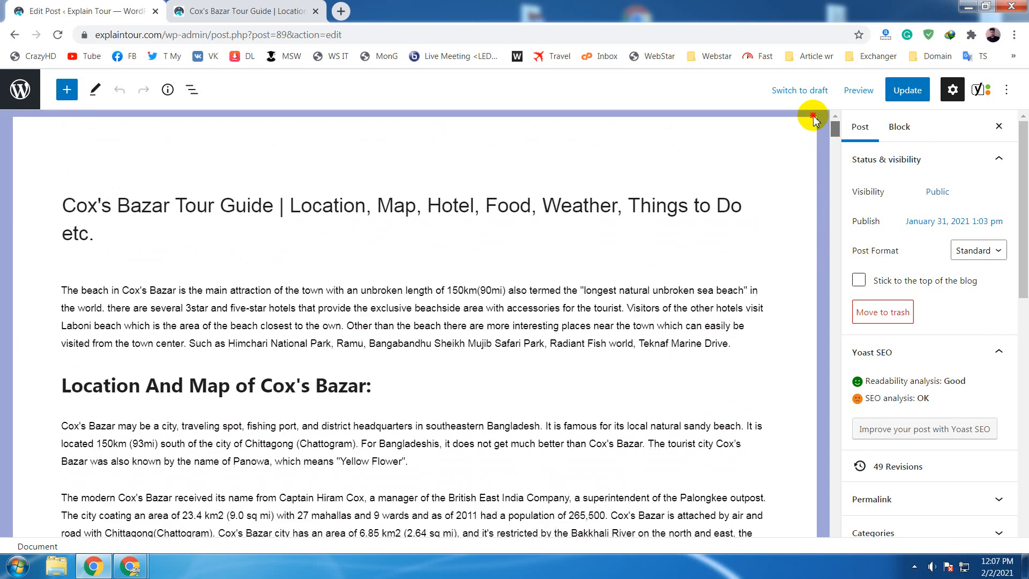
{"action": "triple_click", "coordinate": [58, 211]}
{"action": "key", "text": "ctrl+c"}
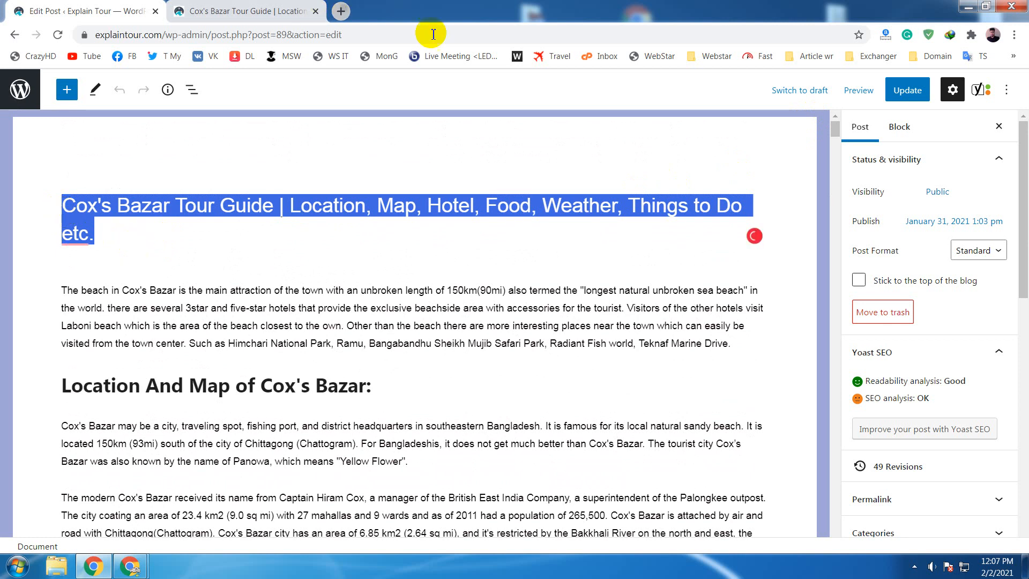
{"action": "key", "text": "ctrl+t"}
{"action": "left_click", "coordinate": [443, 289]}
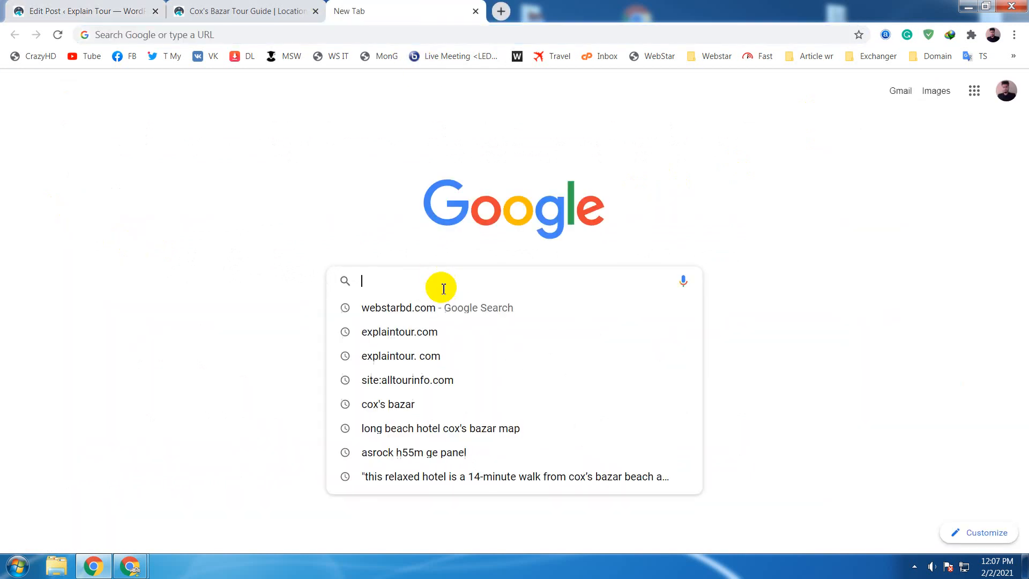
{"action": "key", "text": "ctrl+v"}
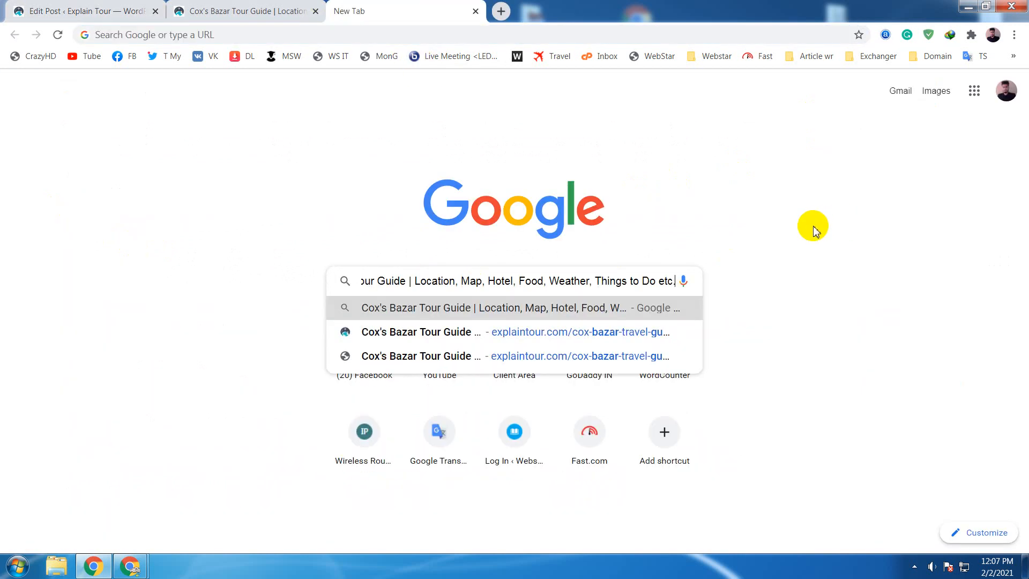
{"action": "key", "text": "ctrl+a"}
{"action": "key", "text": "ctrl+c"}
{"action": "key", "text": "BackSpace"}
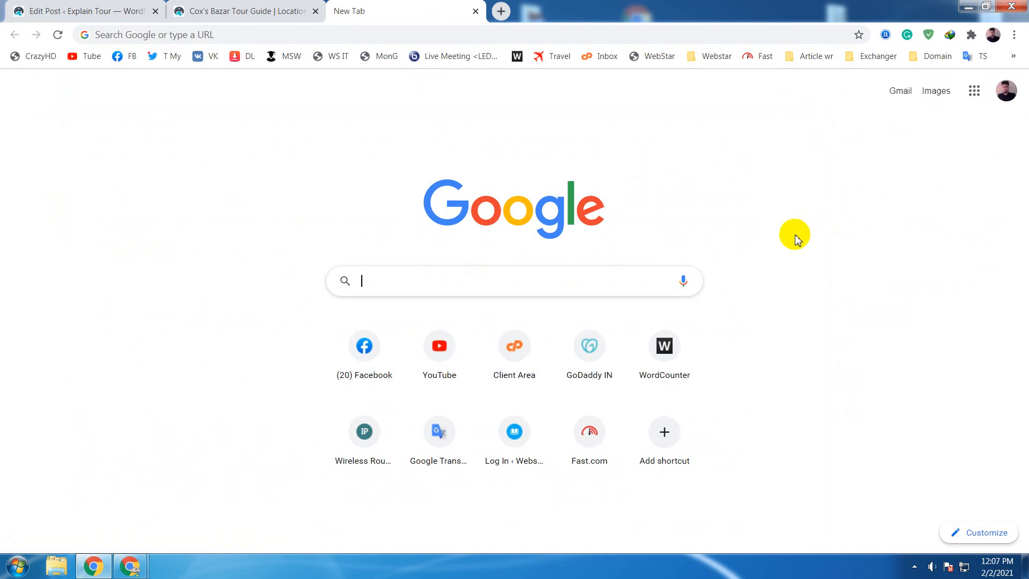
{"action": "left_click", "coordinate": [342, 34]}
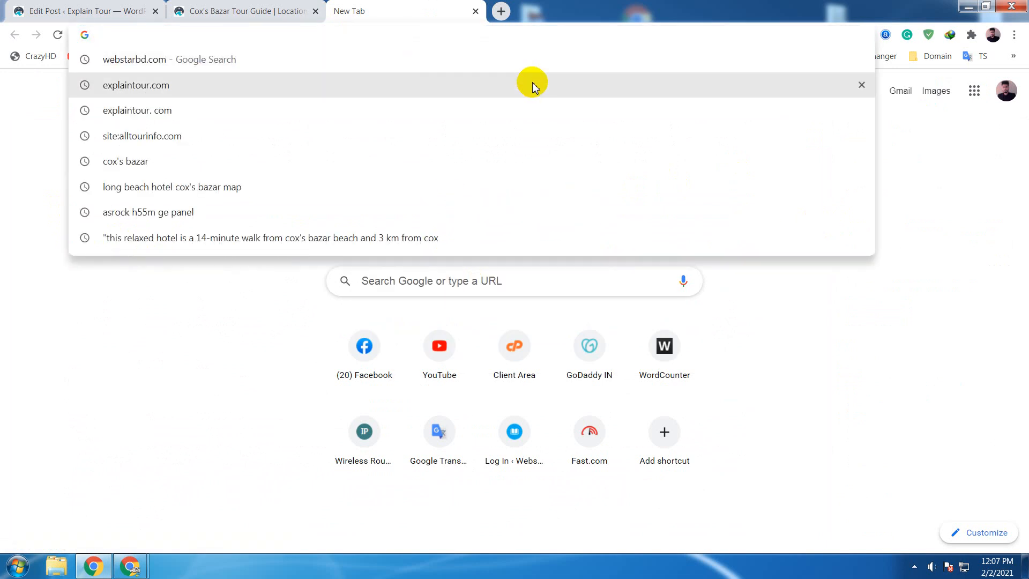
{"action": "left_click", "coordinate": [795, 266]}
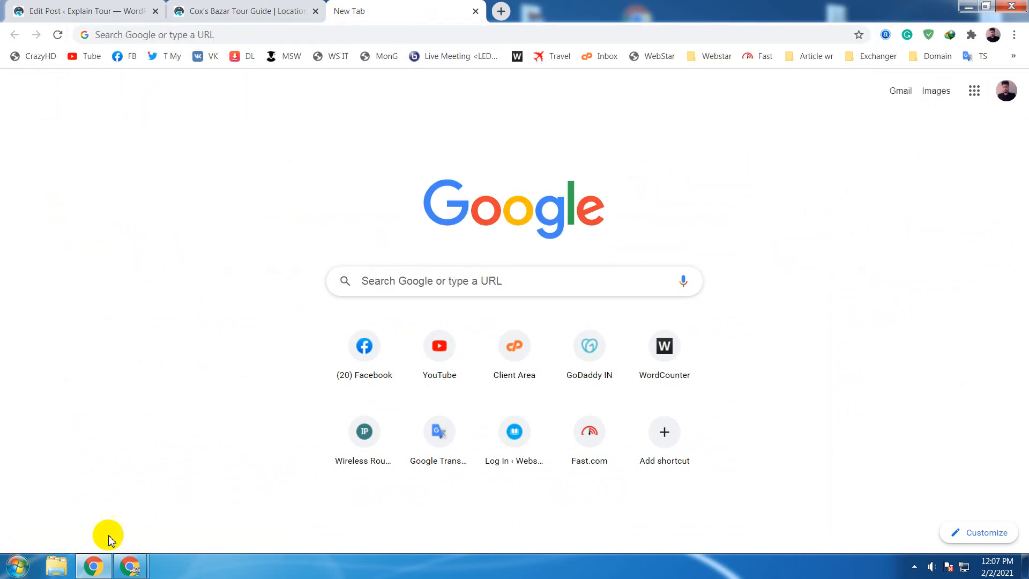
- Open a blank document in Word, paste the copied post title and complete it with "| Explain Tour"
{"action": "left_click", "coordinate": [18, 566]}
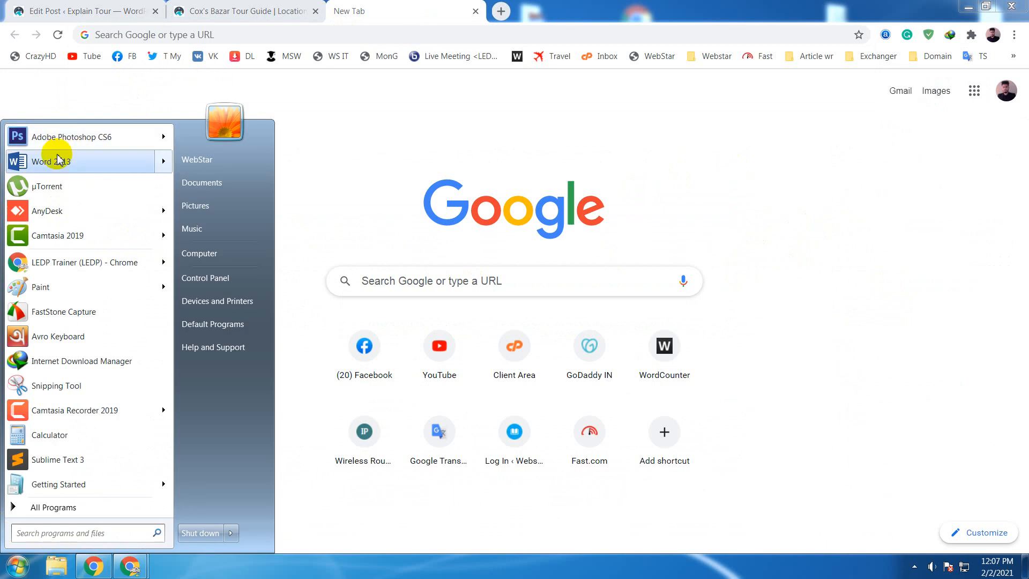
{"action": "left_click", "coordinate": [64, 157]}
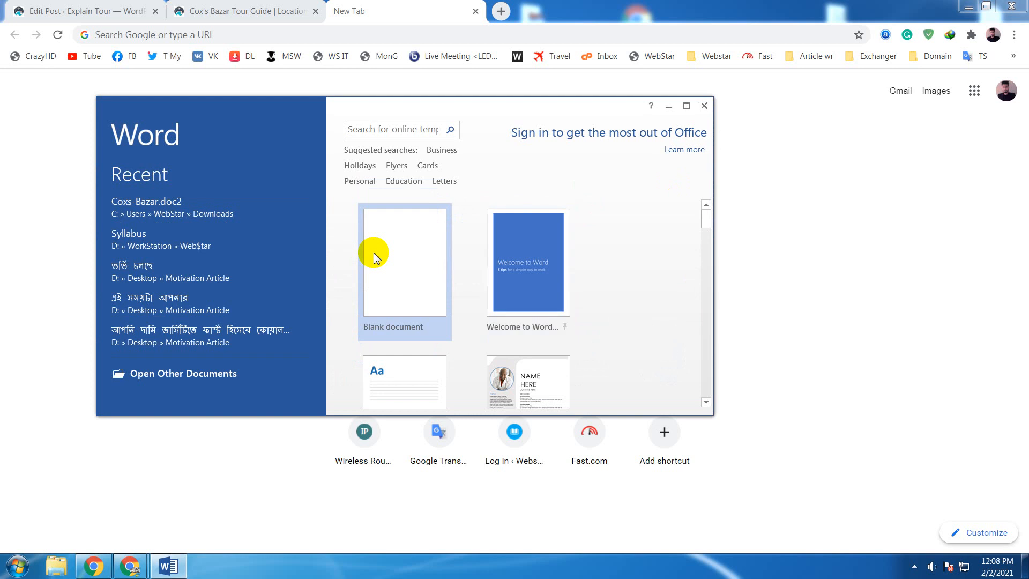
{"action": "left_click", "coordinate": [372, 255]}
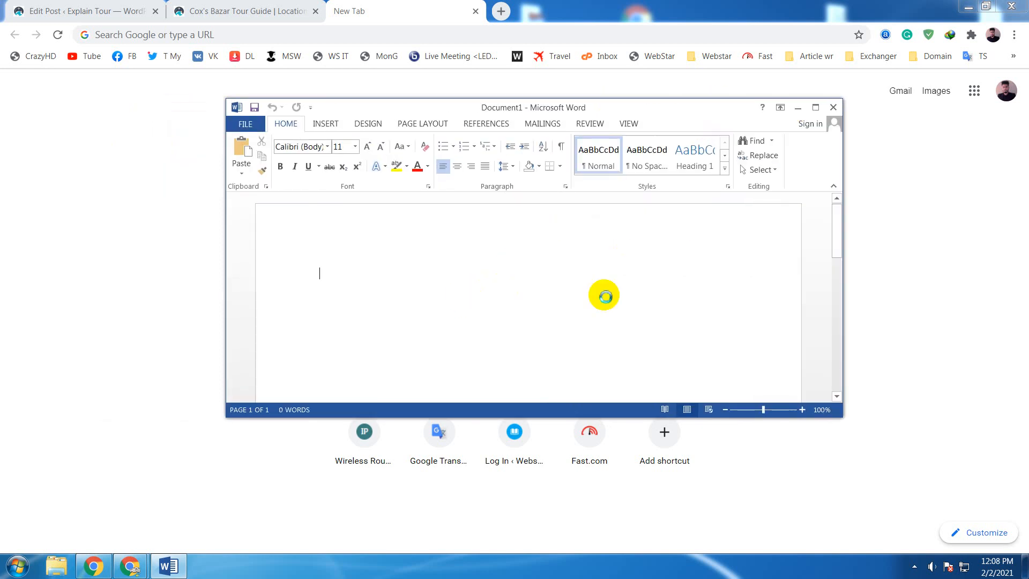
{"action": "key", "text": "ctrl+v"}
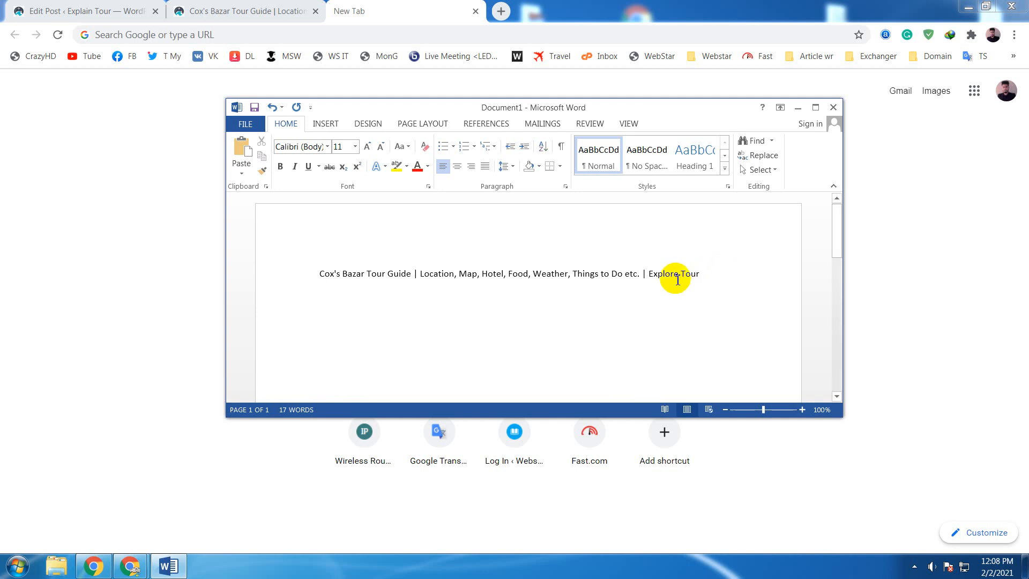
{"action": "left_click_drag", "start_coordinate": [679, 272], "coordinate": [663, 273]}
{"action": "type", "text": "ain"}
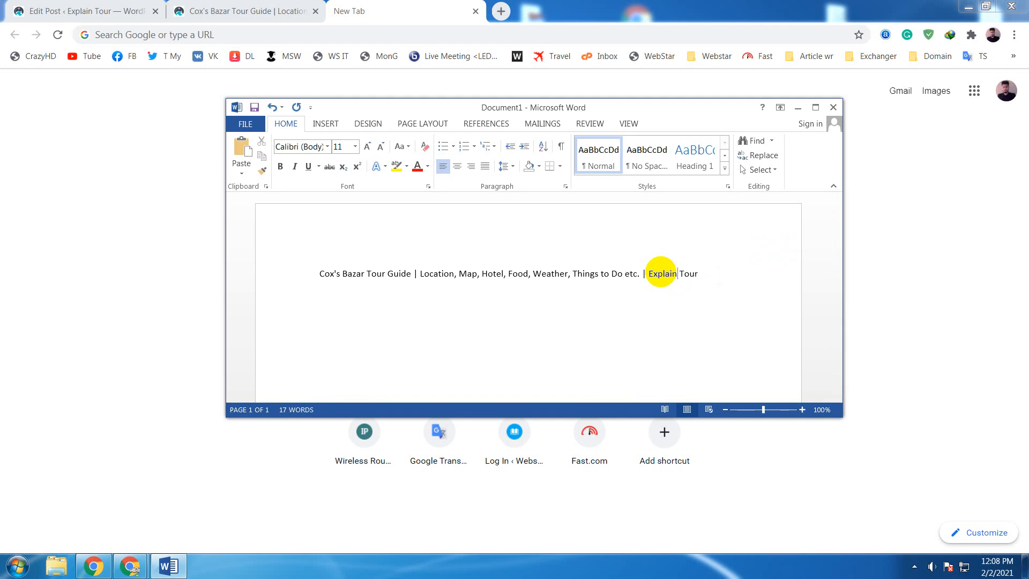
- Review the complete title line in the Word document, from "Cox's Bazar" through "Explain Tour"
{"action": "left_click_drag", "start_coordinate": [709, 274], "coordinate": [317, 277]}
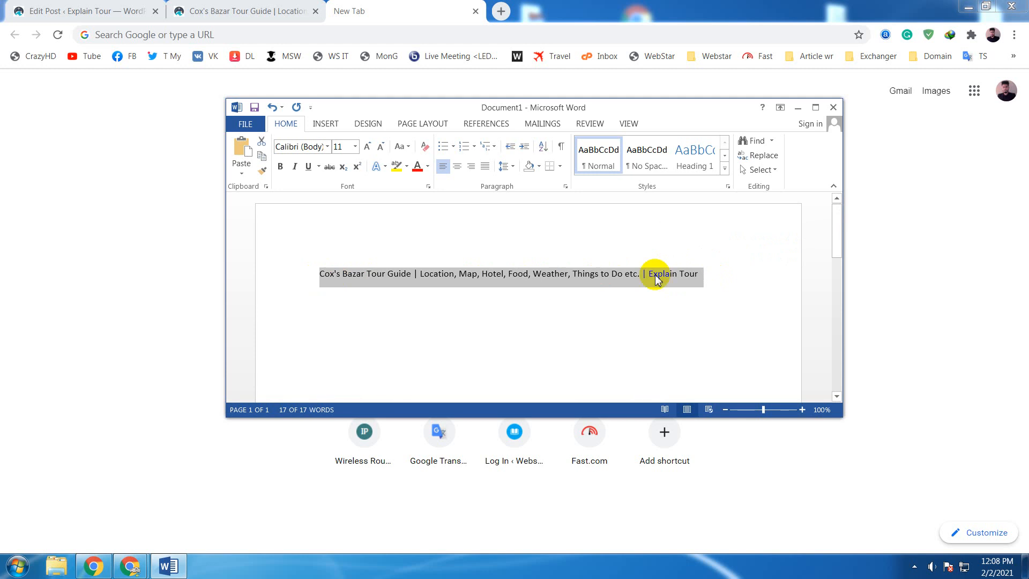
{"action": "left_click_drag", "start_coordinate": [707, 274], "coordinate": [306, 286]}
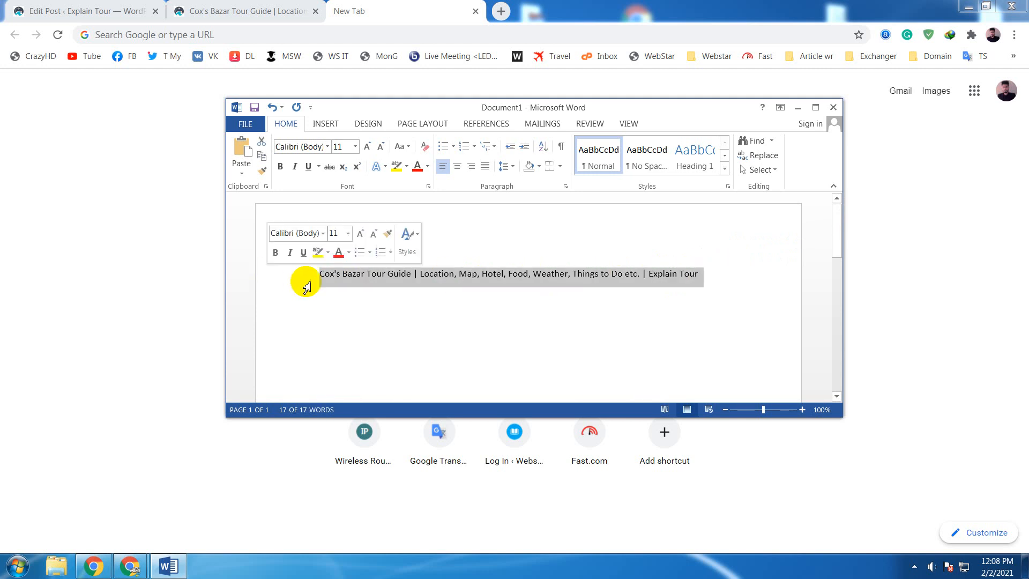
{"action": "left_click", "coordinate": [710, 275]}
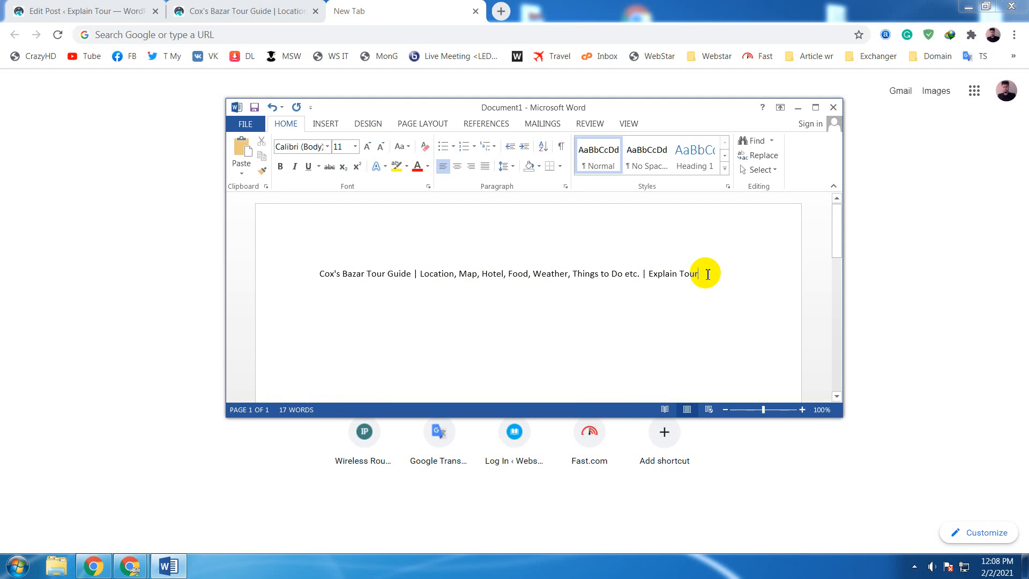
{"action": "left_click_drag", "start_coordinate": [707, 274], "coordinate": [310, 270]}
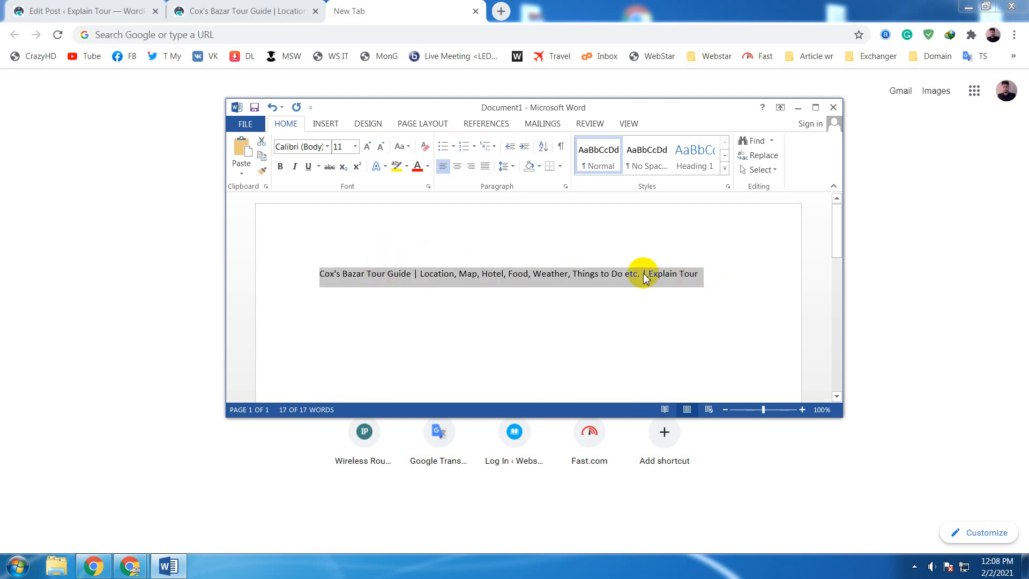
{"action": "left_click", "coordinate": [690, 273]}
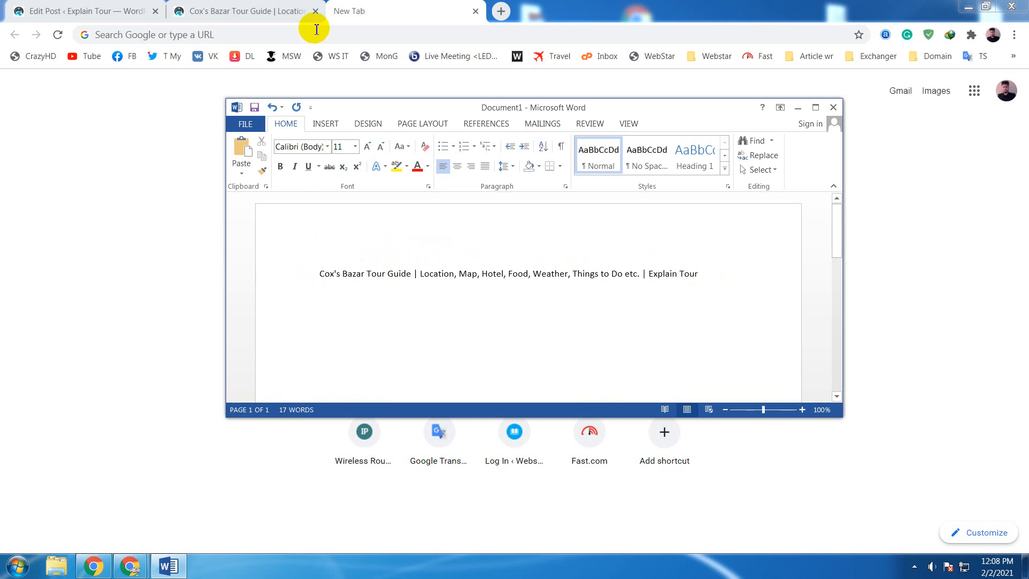
- Return to the post's SEO title field and compare its Title, Separator and Site title variables with the matching parts of the Word line
{"action": "left_click", "coordinate": [410, 8]}
{"action": "left_click", "coordinate": [255, 10]}
{"action": "left_click", "coordinate": [113, 5]}
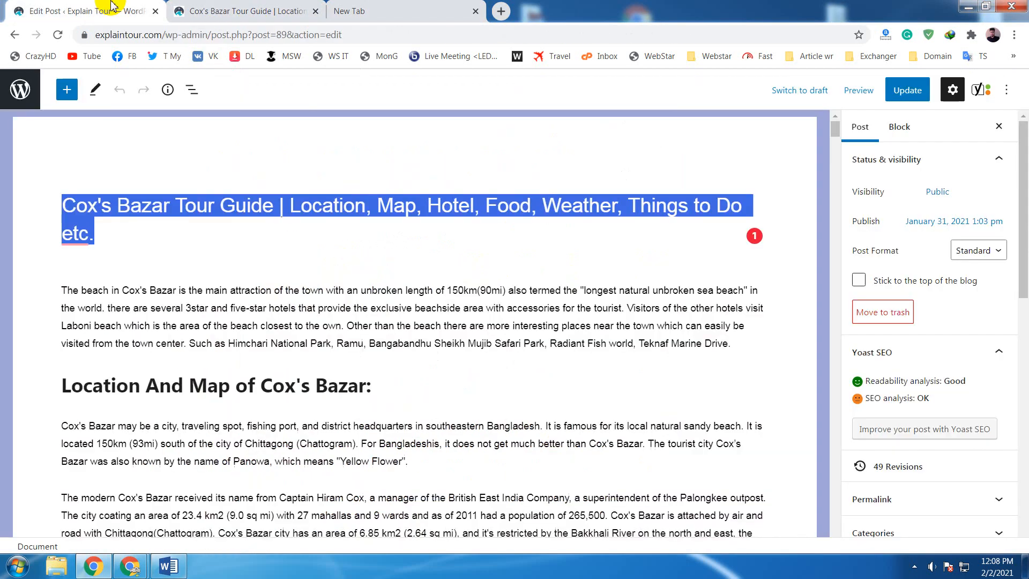
{"action": "left_click_drag", "start_coordinate": [835, 132], "coordinate": [822, 571]}
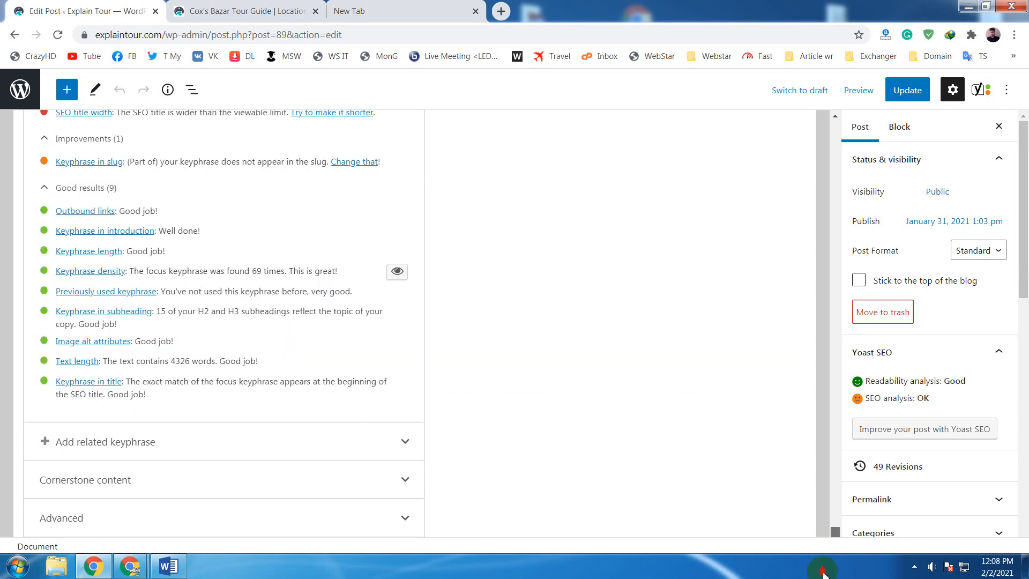
{"action": "scroll", "coordinate": [609, 463], "scroll_direction": "up", "scroll_amount": 4}
{"action": "scroll", "coordinate": [596, 433], "scroll_direction": "up", "scroll_amount": 9}
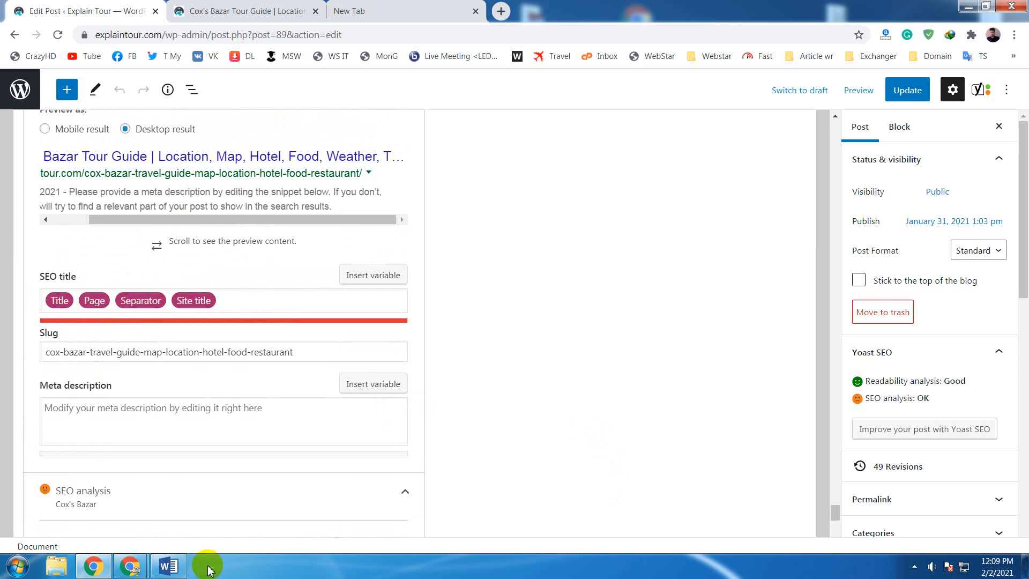
{"action": "left_click", "coordinate": [168, 565]}
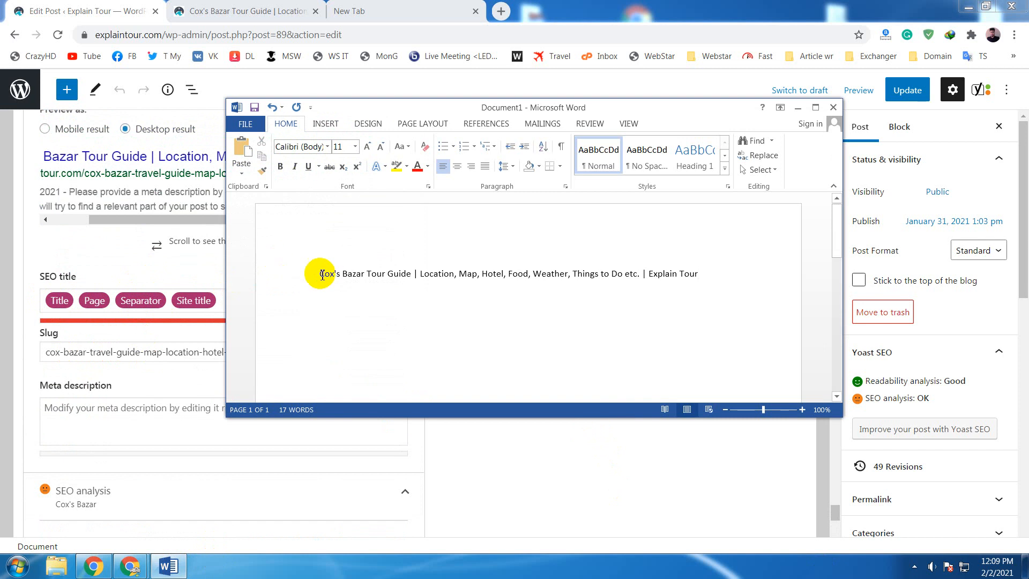
{"action": "left_click_drag", "start_coordinate": [320, 273], "coordinate": [638, 281]}
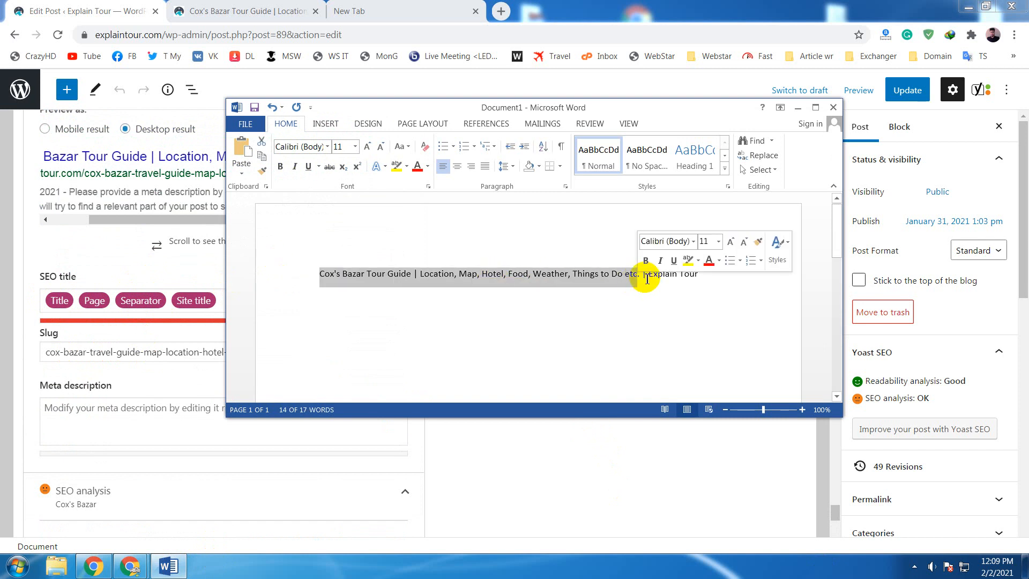
{"action": "left_click", "coordinate": [646, 279]}
{"action": "double_click", "coordinate": [645, 274]}
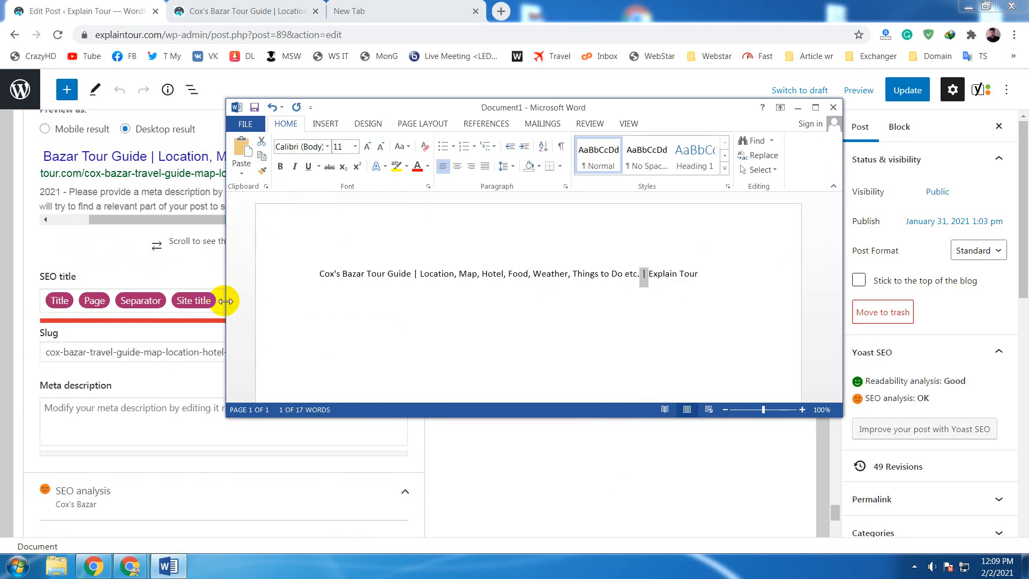
{"action": "left_click_drag", "start_coordinate": [699, 275], "coordinate": [652, 282]}
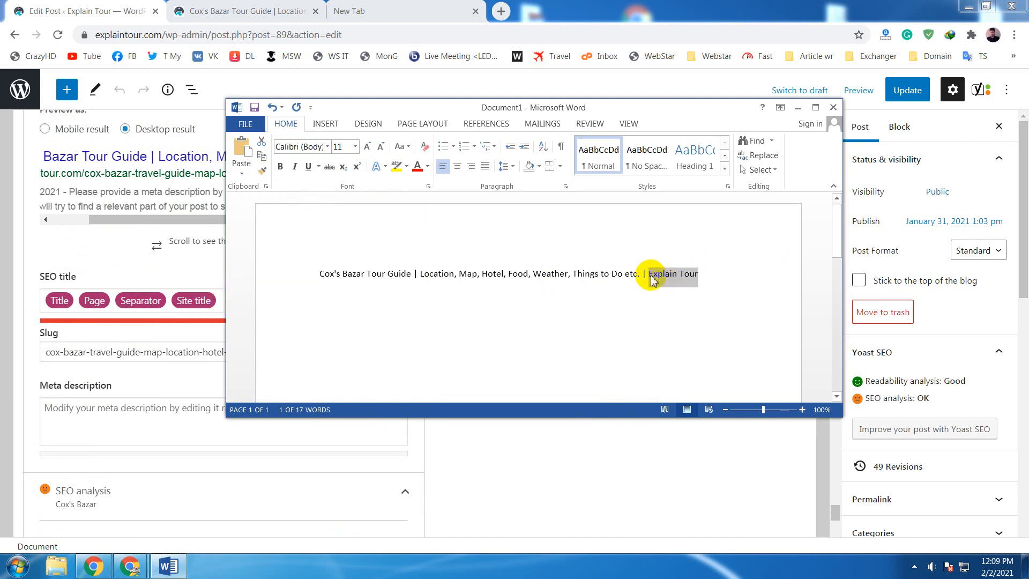
- Move the Word window clear of the Google preview and compare the complete title line with the previewed title
{"action": "left_click", "coordinate": [714, 275]}
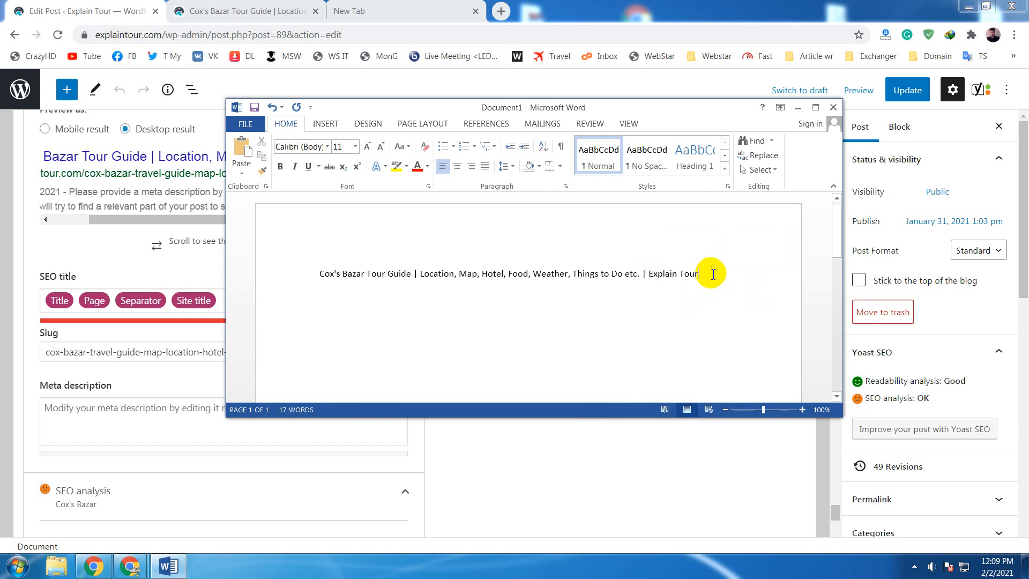
{"action": "left_click_drag", "start_coordinate": [713, 274], "coordinate": [299, 265]}
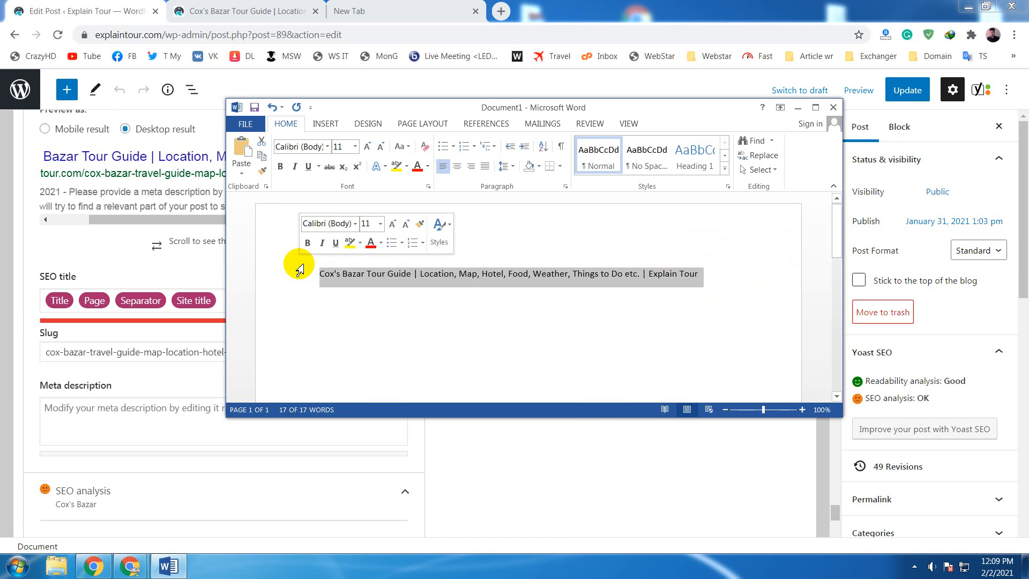
{"action": "left_click_drag", "start_coordinate": [625, 110], "coordinate": [592, 216]}
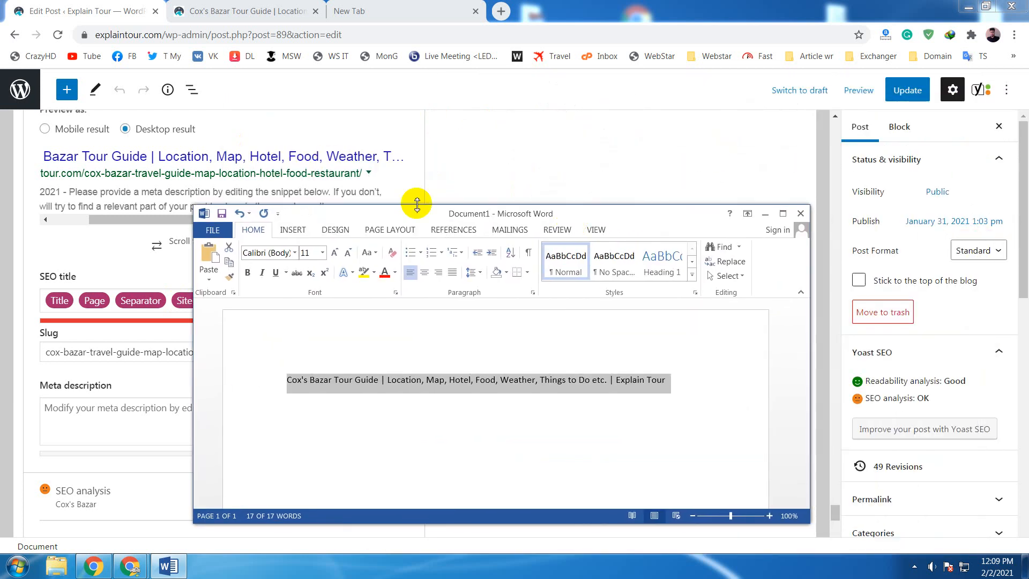
{"action": "left_click", "coordinate": [542, 381]}
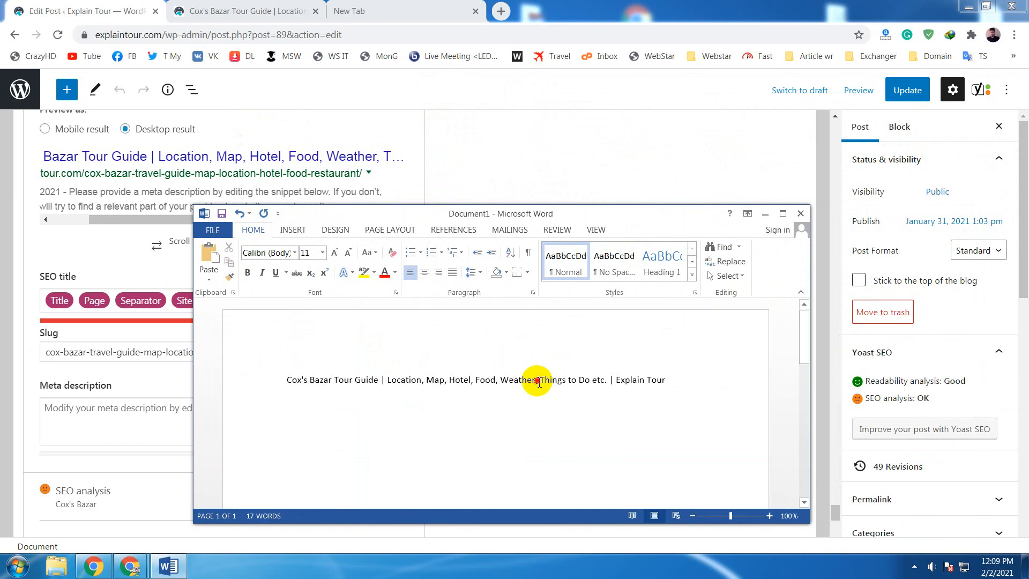
{"action": "left_click_drag", "start_coordinate": [567, 380], "coordinate": [425, 368]}
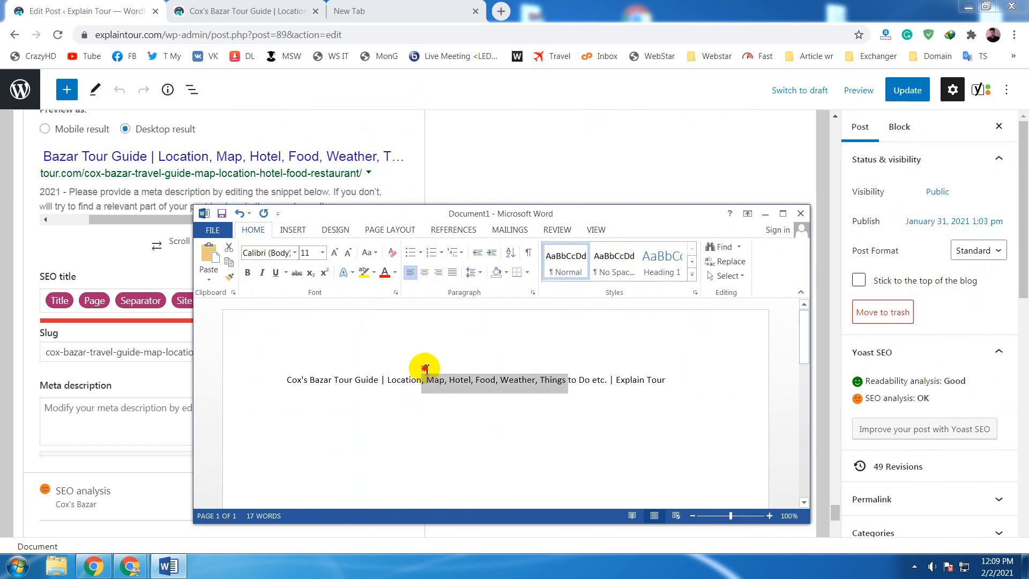
{"action": "left_click", "coordinate": [542, 379]}
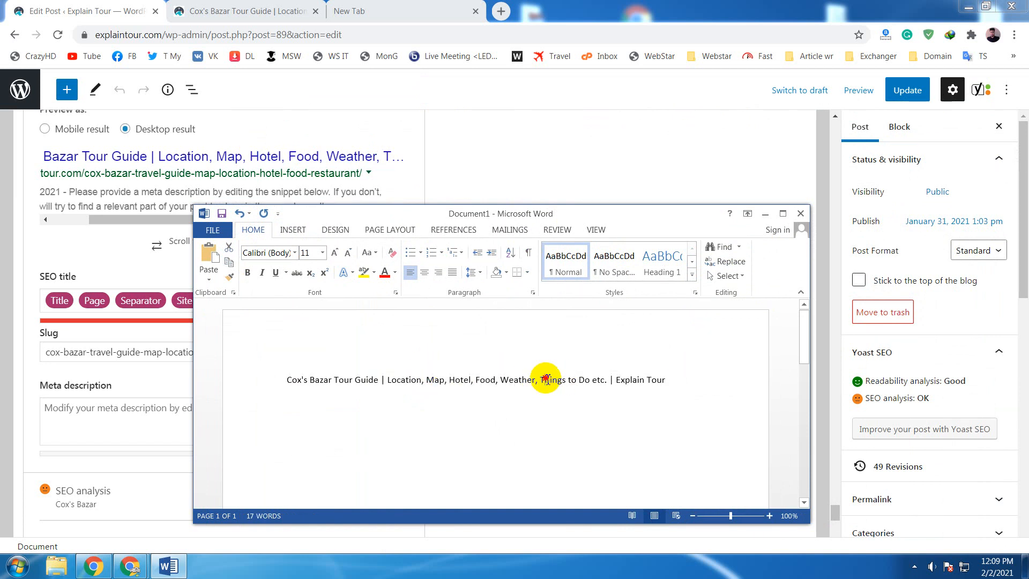
- Examine the part of the Word line from "Things to Do etc." onward against the point where the Google preview title is cut off
{"action": "mouse_move", "coordinate": [542, 379]}
{"action": "left_mouse_down"}
{"action": "mouse_move", "coordinate": [424, 368]}
{"action": "mouse_move", "coordinate": [542, 384]}
{"action": "left_mouse_up"}
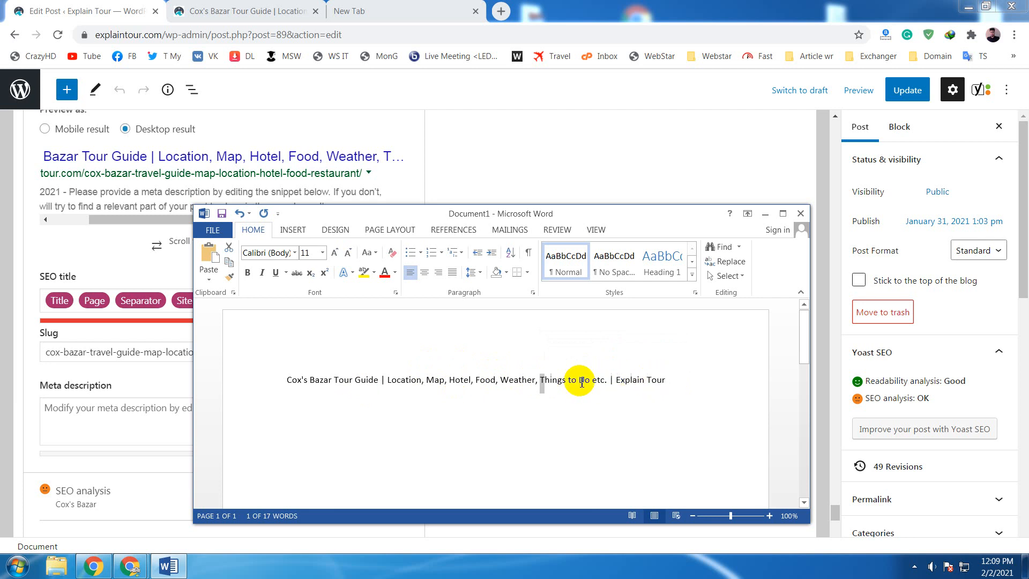
{"action": "left_click", "coordinate": [541, 380]}
{"action": "mouse_move", "coordinate": [555, 382]}
{"action": "left_mouse_down"}
{"action": "mouse_move", "coordinate": [669, 383]}
{"action": "mouse_move", "coordinate": [552, 381]}
{"action": "left_mouse_up"}
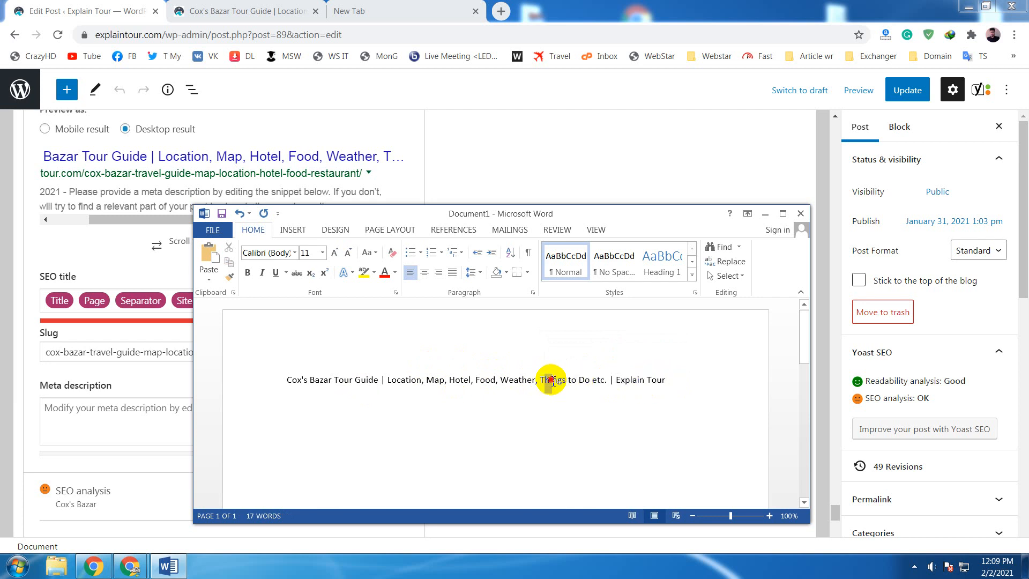
{"action": "left_click", "coordinate": [662, 380]}
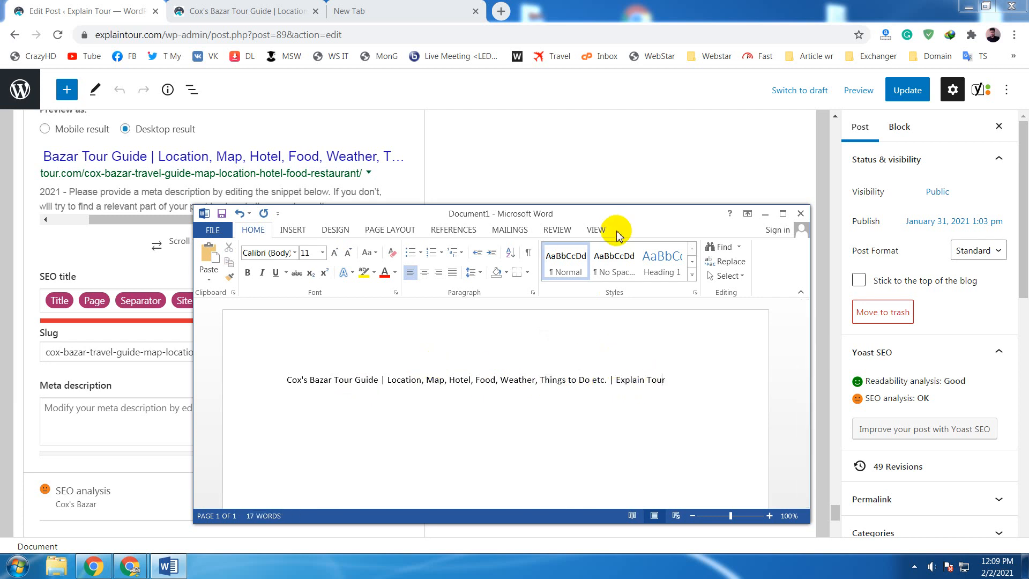
{"action": "left_click", "coordinate": [567, 382]}
{"action": "left_click_drag", "start_coordinate": [566, 382], "coordinate": [679, 384]}
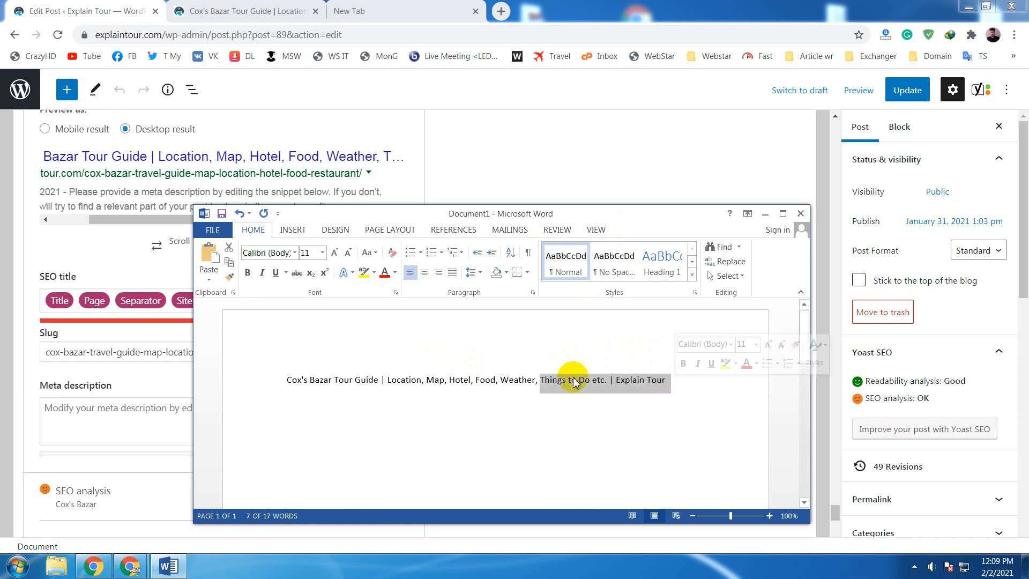
{"action": "left_click", "coordinate": [566, 380]}
{"action": "left_click_drag", "start_coordinate": [542, 380], "coordinate": [604, 380]}
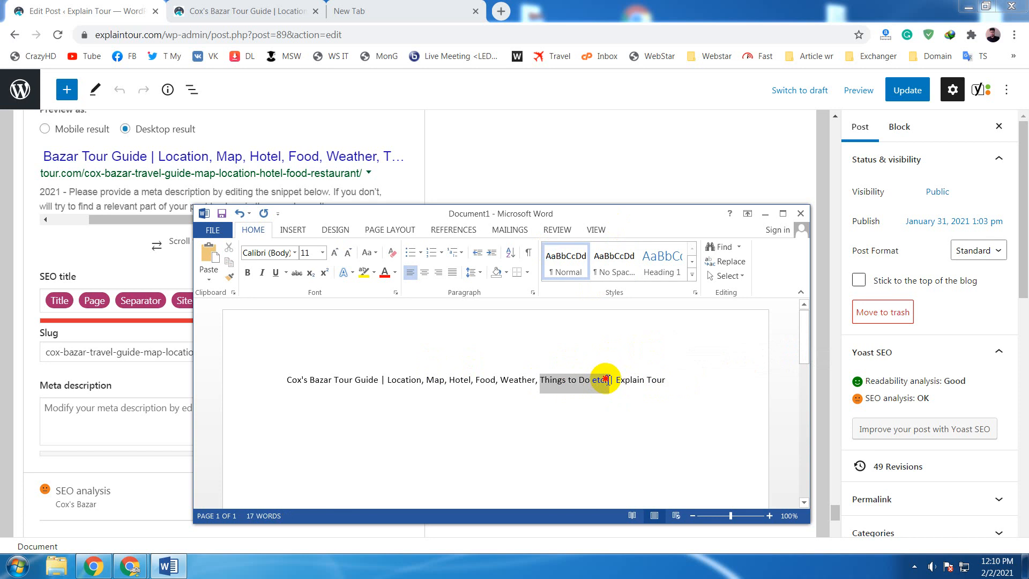
{"action": "left_click_drag", "start_coordinate": [605, 380], "coordinate": [612, 379]}
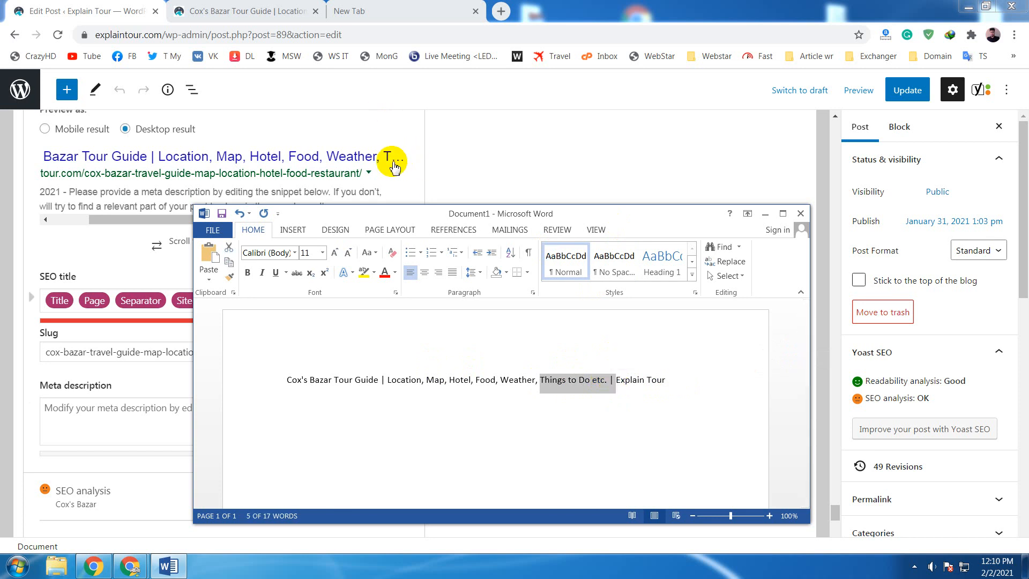
{"action": "left_click", "coordinate": [560, 380]}
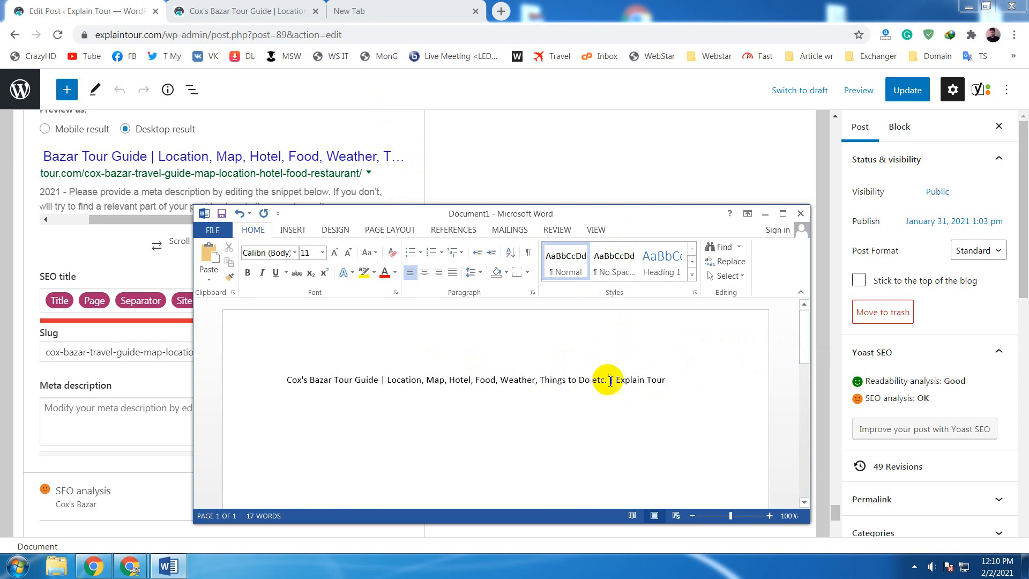
- Highlight the "| Explain Tour" ending of the Word line to single out the separator and site title portion
{"action": "left_click_drag", "start_coordinate": [608, 384], "coordinate": [663, 385]}
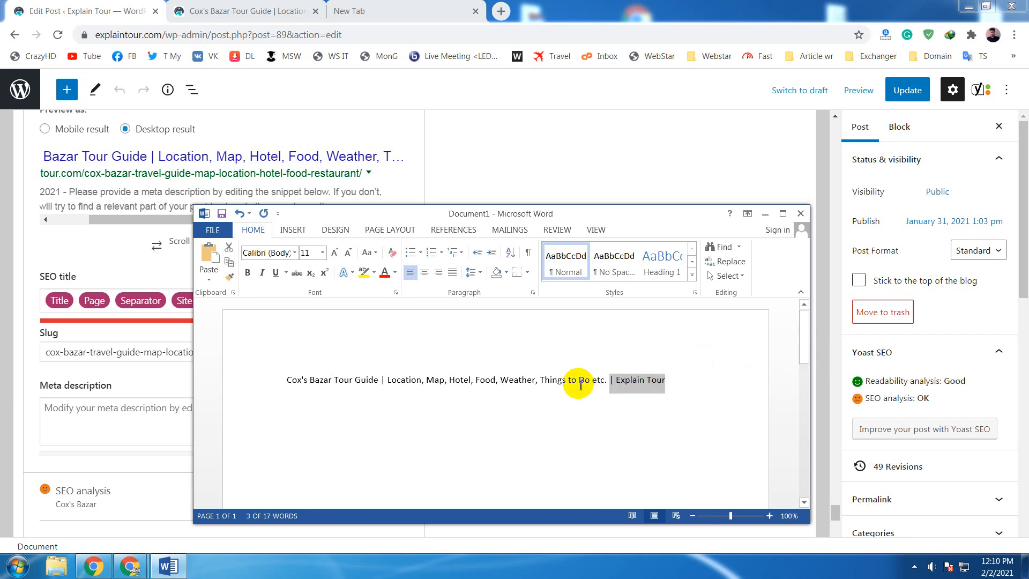
{"action": "left_click", "coordinate": [650, 384]}
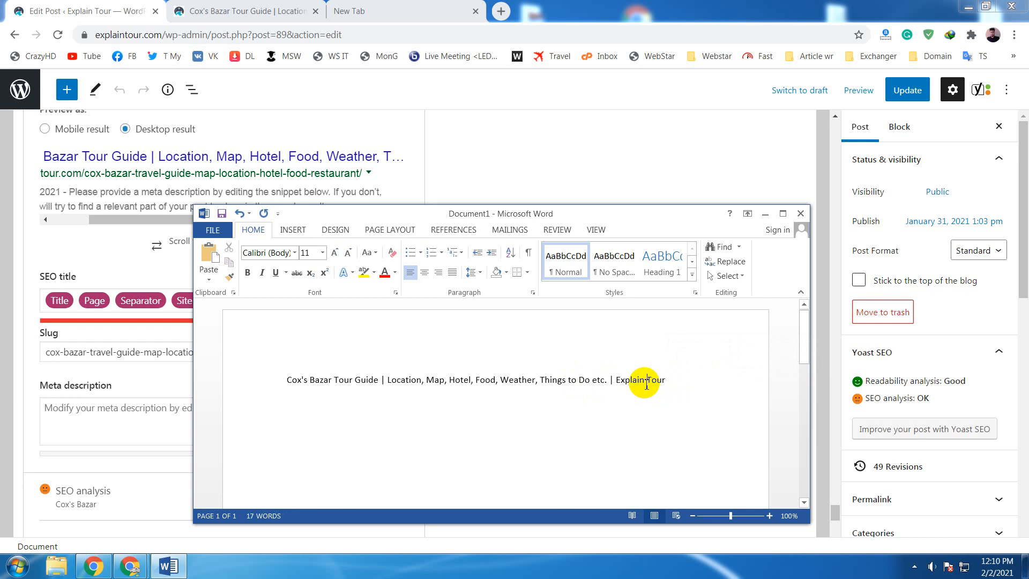
{"action": "left_click_drag", "start_coordinate": [609, 383], "coordinate": [668, 382]}
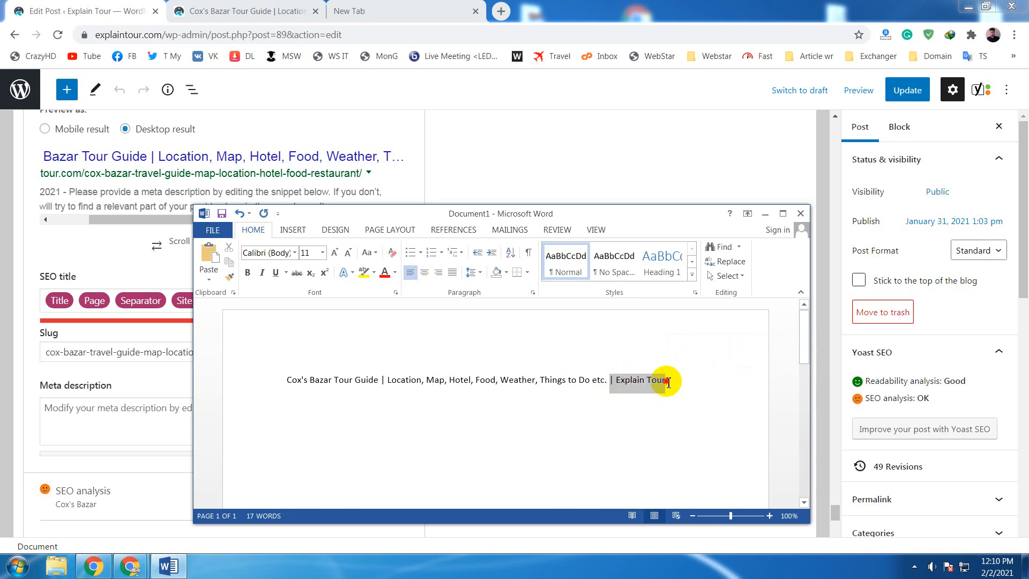
- Return to the post editor, try removing the Site title variable from the SEO title, and check the SEO title width result
{"action": "left_click", "coordinate": [577, 172]}
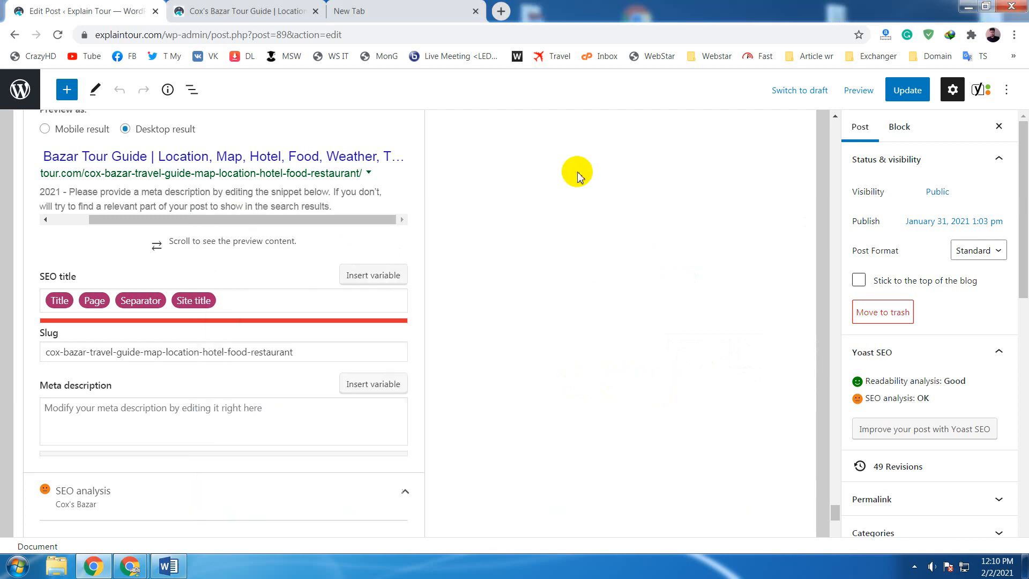
{"action": "left_click", "coordinate": [295, 304]}
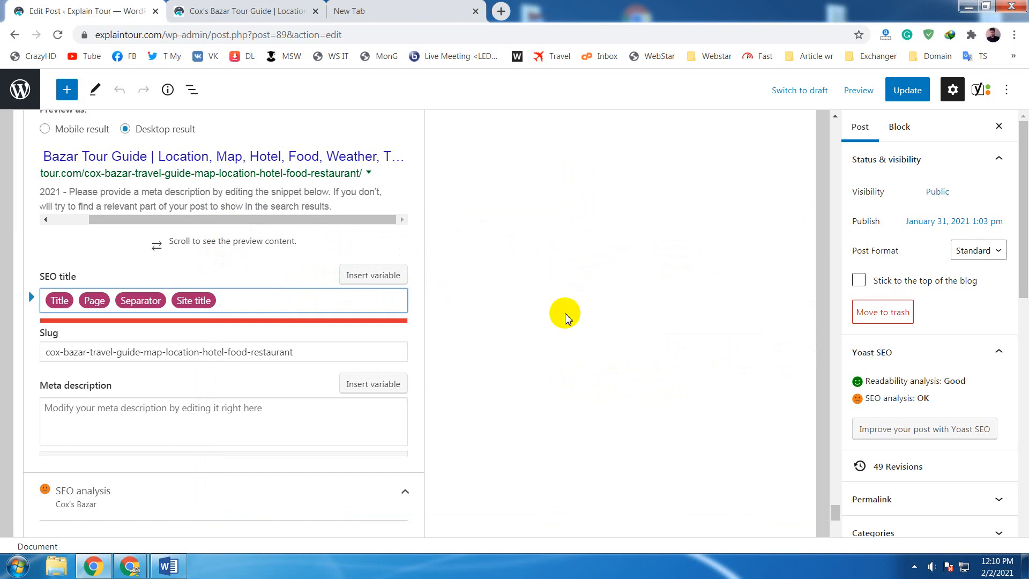
{"action": "scroll", "coordinate": [568, 317], "scroll_direction": "down", "scroll_amount": 1}
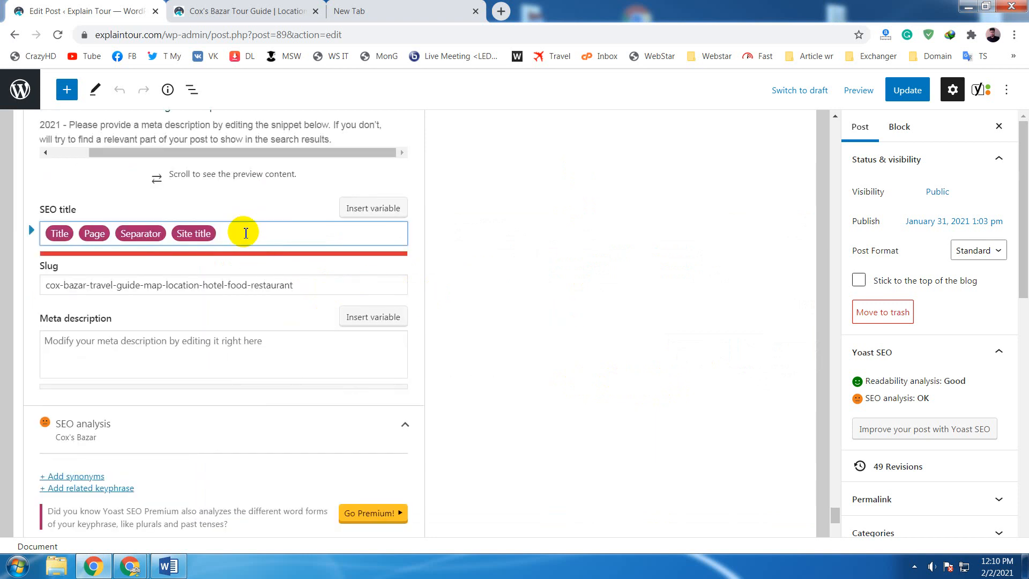
{"action": "left_click_drag", "start_coordinate": [230, 233], "coordinate": [179, 238]}
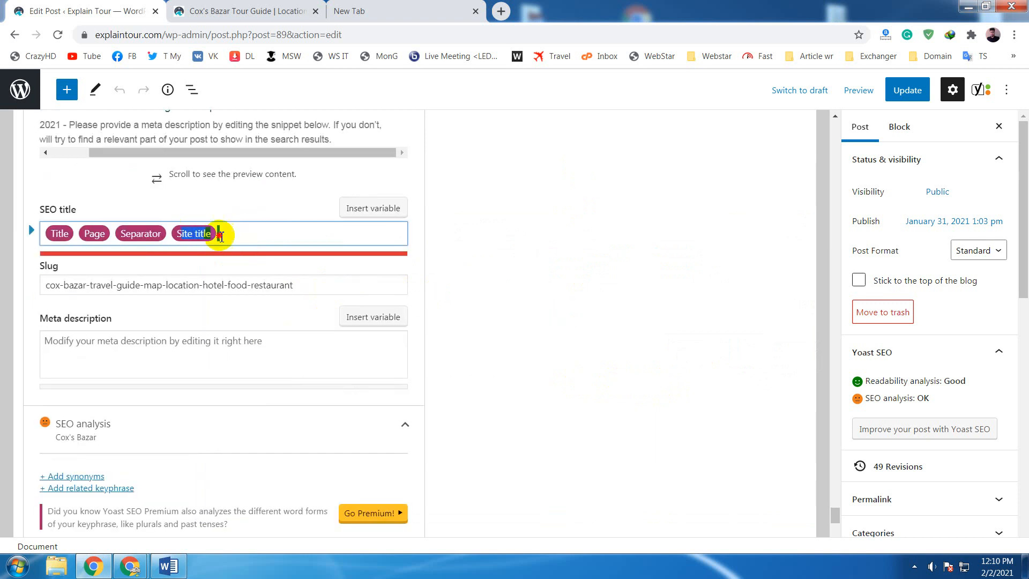
{"action": "left_click", "coordinate": [502, 233]}
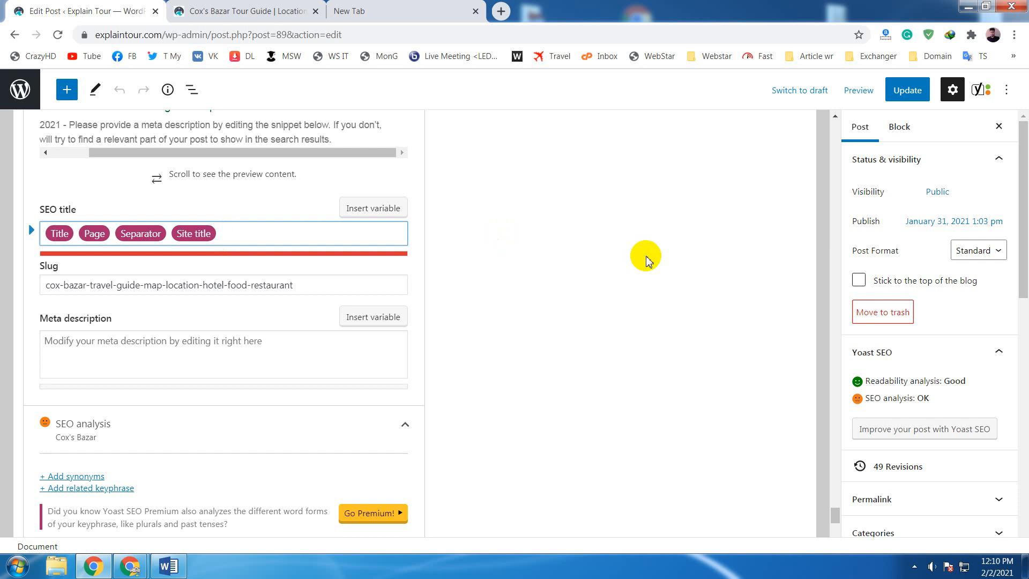
{"action": "key", "text": "BackSpace"}
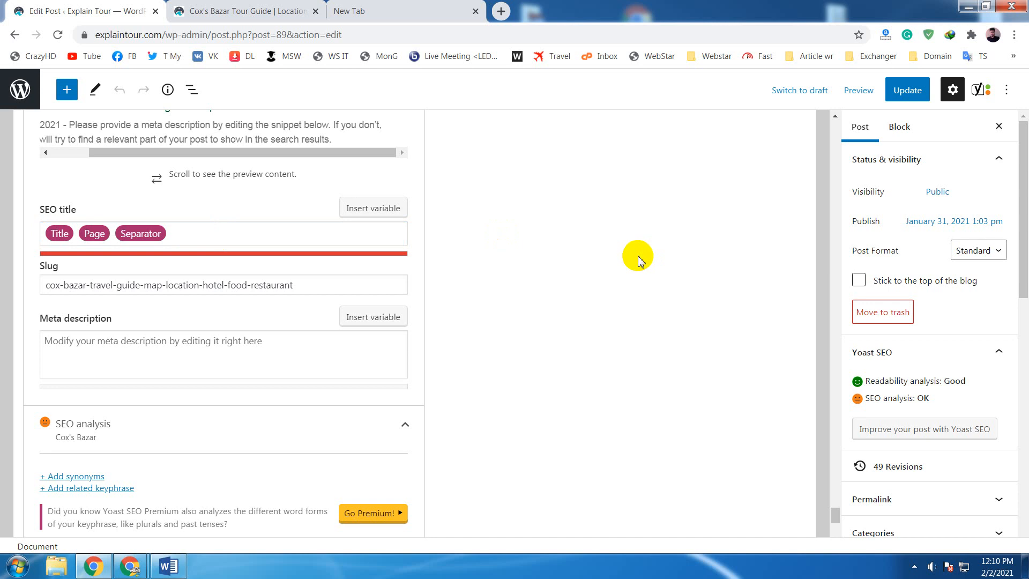
{"action": "scroll", "coordinate": [639, 260], "scroll_direction": "down", "scroll_amount": 4}
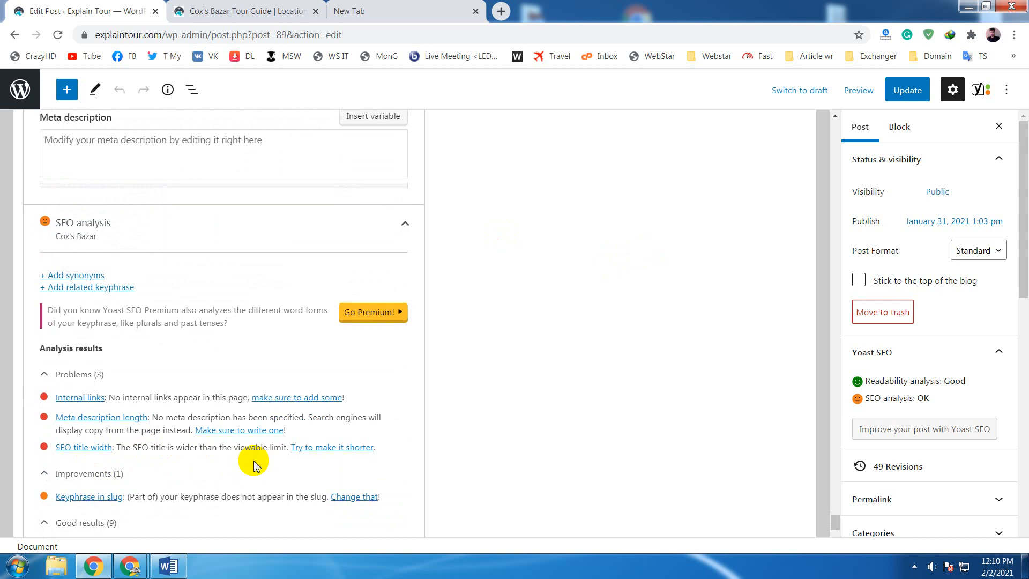
{"action": "scroll", "coordinate": [254, 463], "scroll_direction": "up", "scroll_amount": 1}
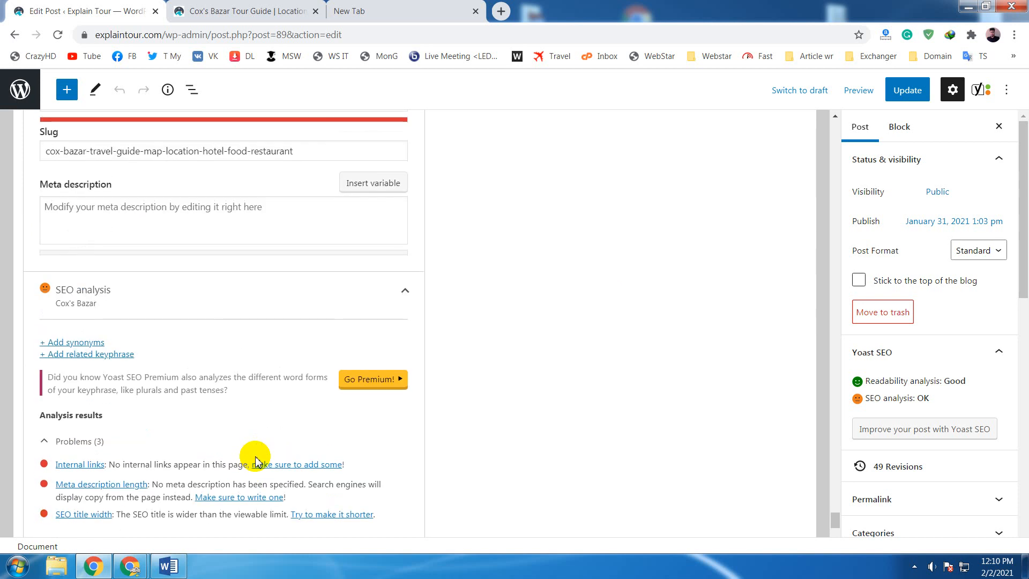
{"action": "scroll", "coordinate": [255, 462], "scroll_direction": "up", "scroll_amount": 4}
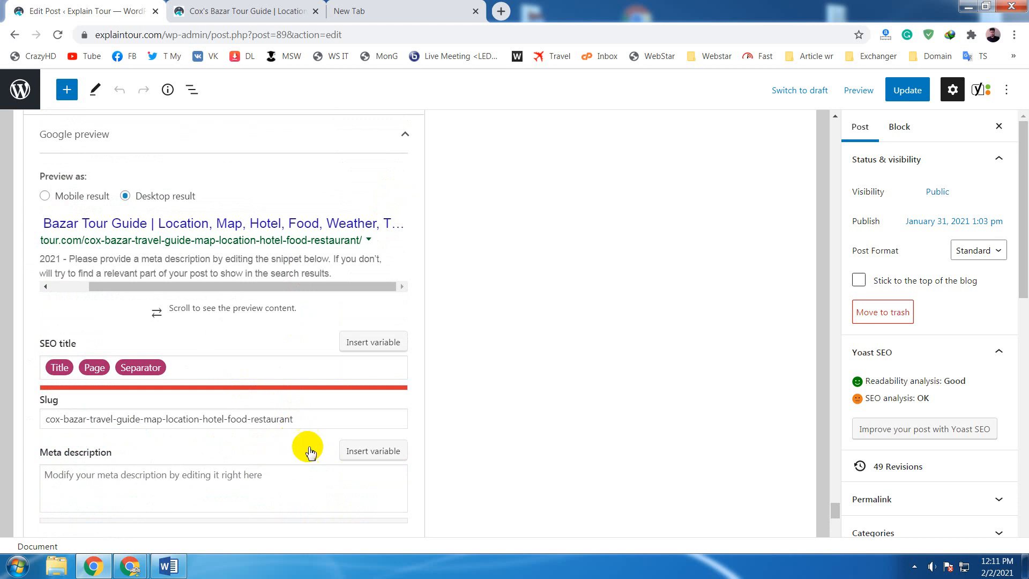
- Undo the removal of the Site title variable from the SEO title and recheck the SEO title and preview
{"action": "left_click", "coordinate": [230, 370]}
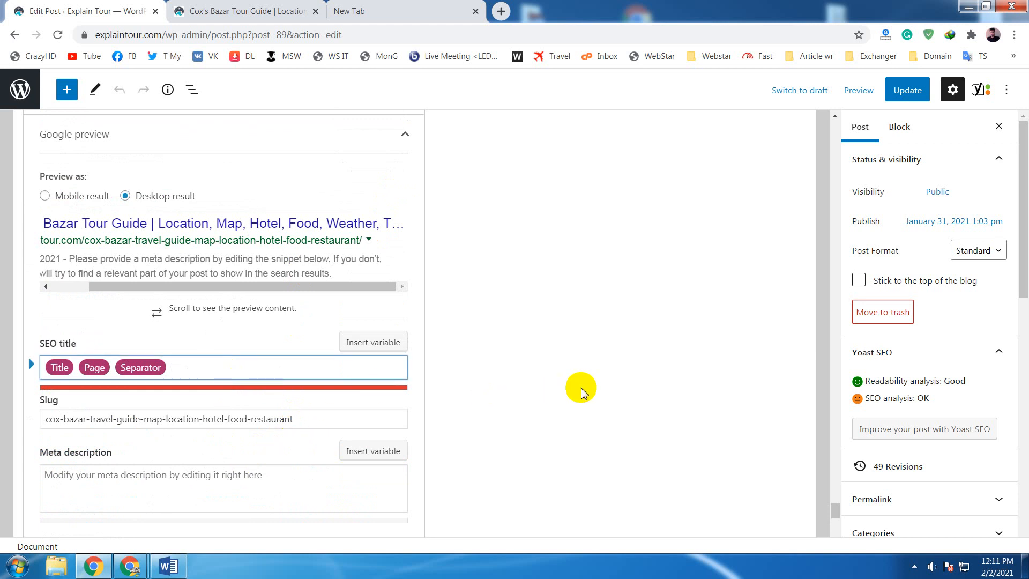
{"action": "key", "text": "ctrl+z"}
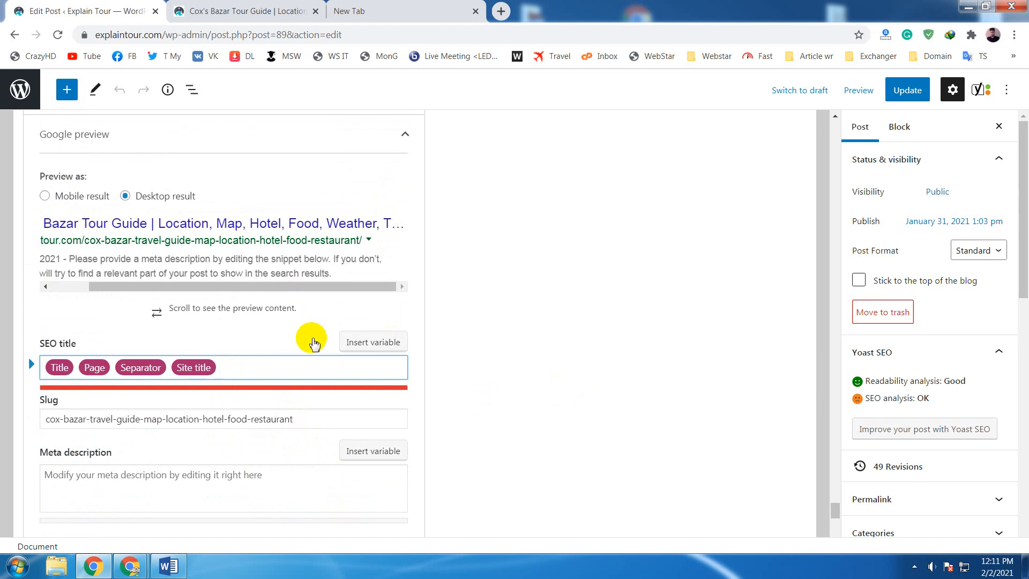
{"action": "scroll", "coordinate": [335, 385], "scroll_direction": "down", "scroll_amount": 4}
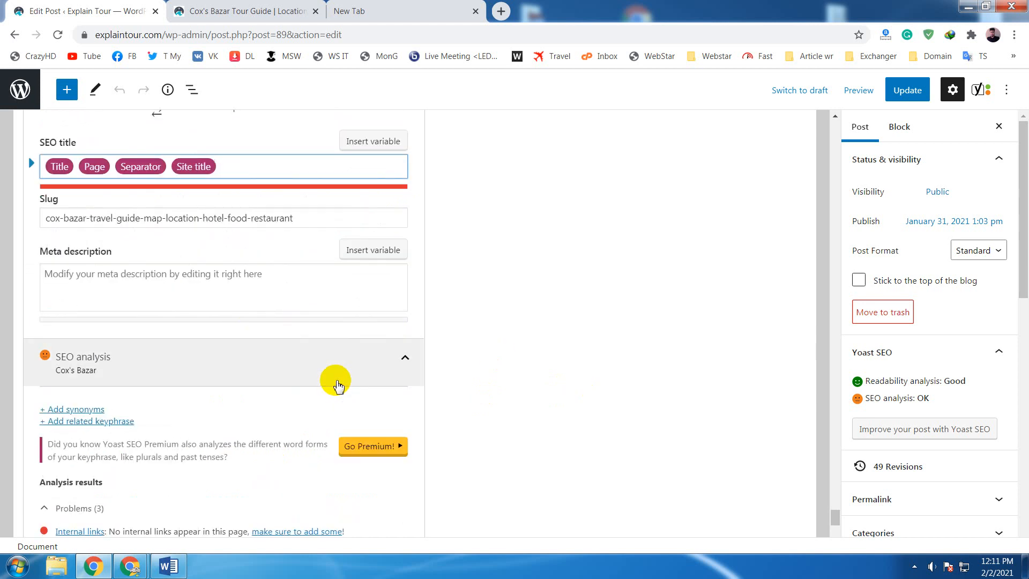
{"action": "scroll", "coordinate": [337, 381], "scroll_direction": "up", "scroll_amount": 4}
{"action": "scroll", "coordinate": [337, 382], "scroll_direction": "up", "scroll_amount": 2}
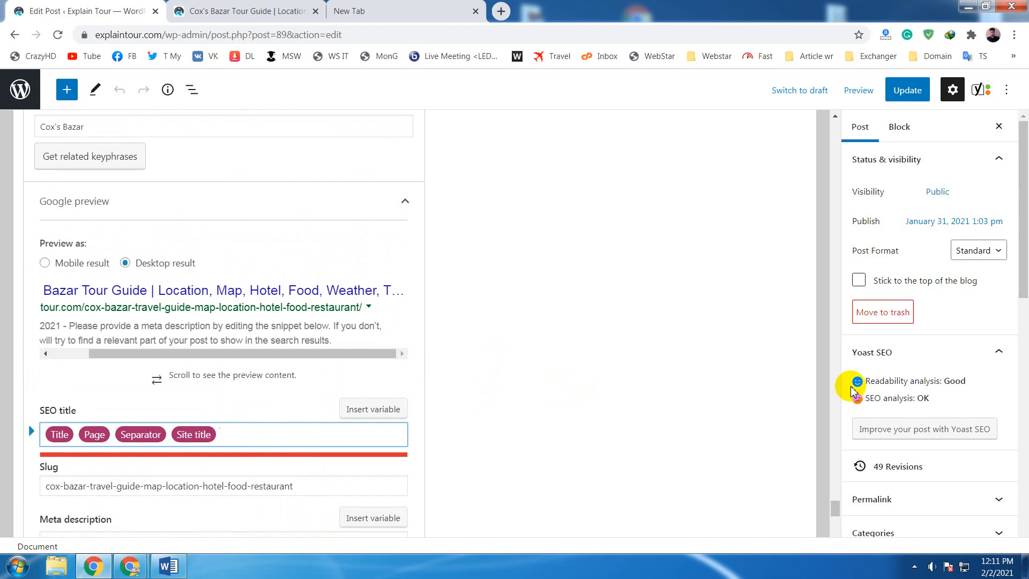
- Shorten the post title by deleting ", Things to Do" before "etc.", and return to the SEO title field
{"action": "left_click_drag", "start_coordinate": [833, 505], "coordinate": [815, 115]}
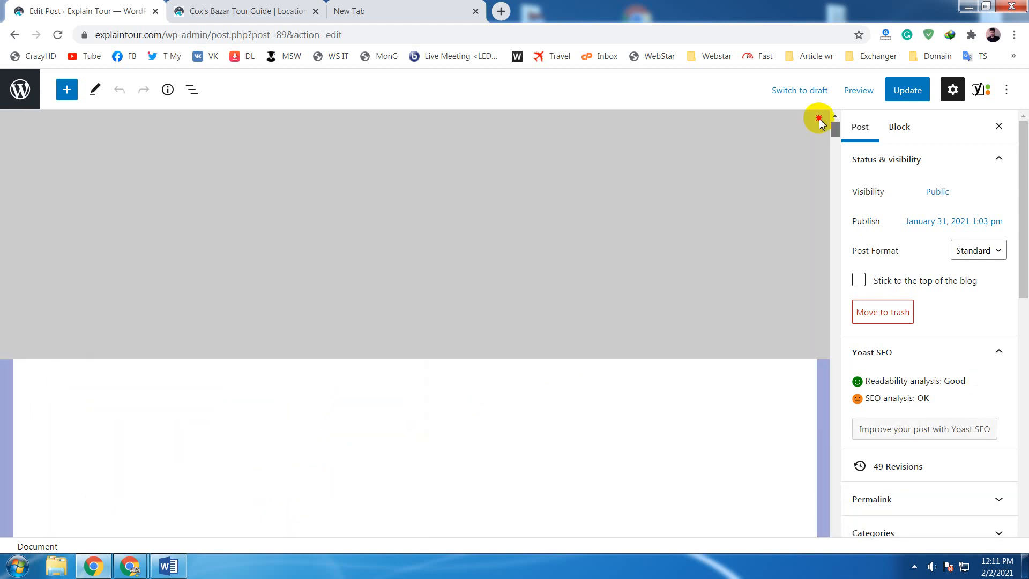
{"action": "left_click_drag", "start_coordinate": [624, 205], "coordinate": [341, 229]}
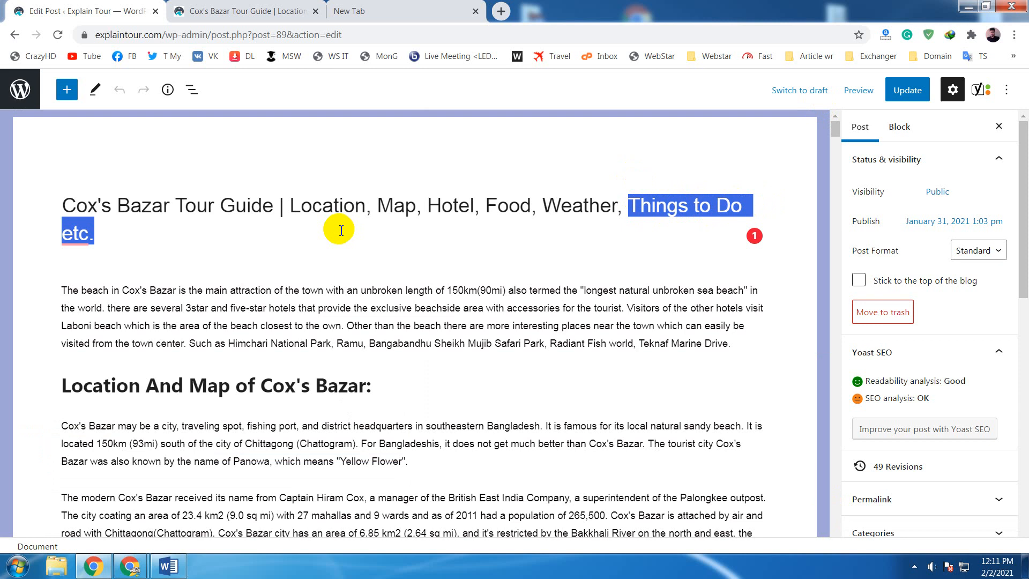
{"action": "left_click", "coordinate": [343, 227]}
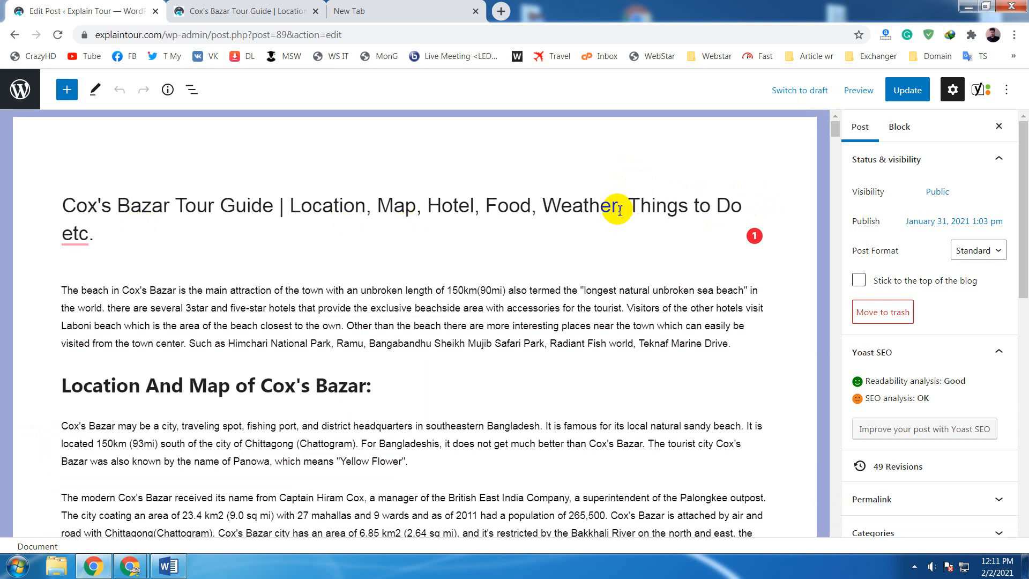
{"action": "left_click_drag", "start_coordinate": [617, 206], "coordinate": [742, 210]}
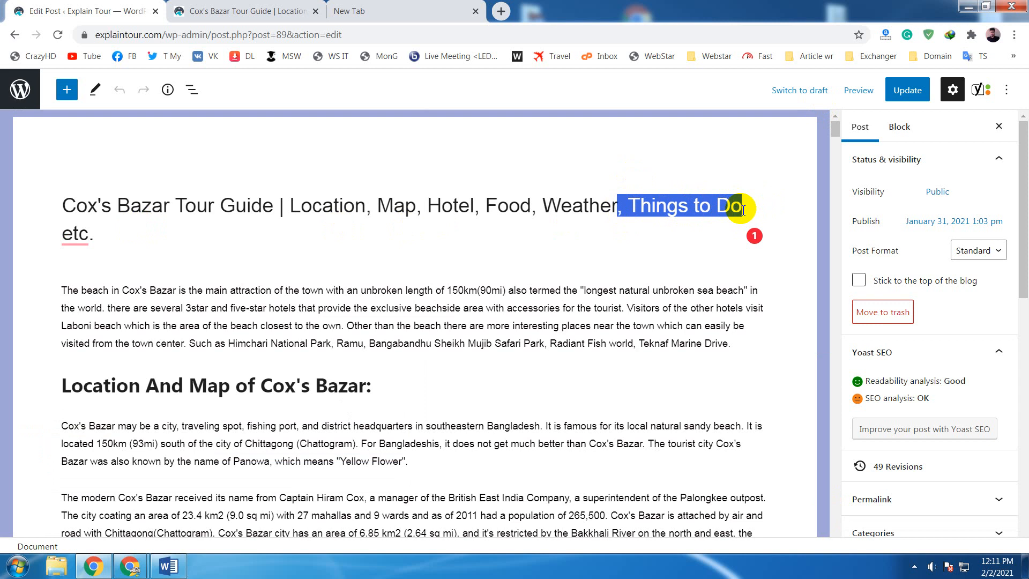
{"action": "key", "text": "BackSpace"}
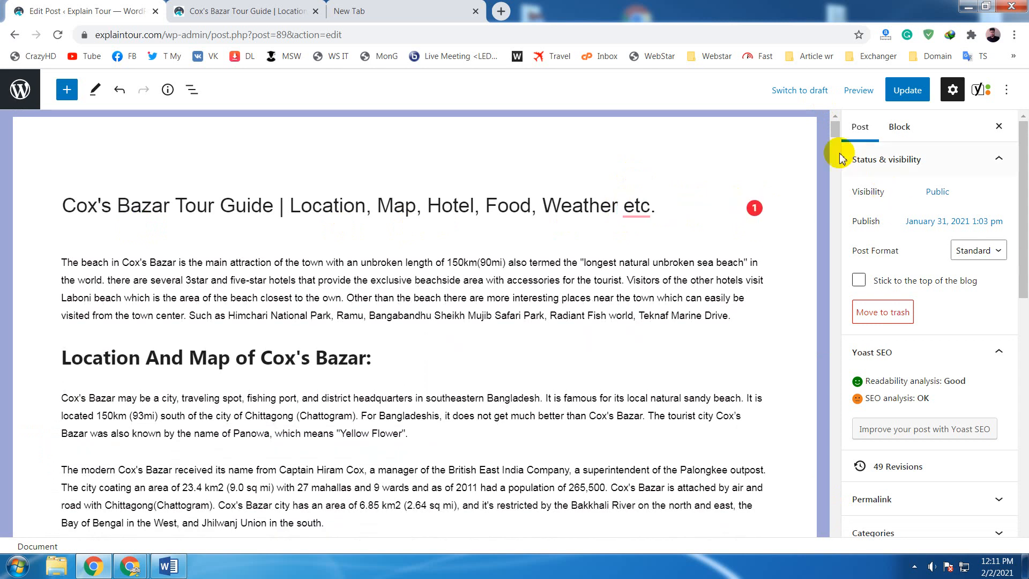
{"action": "left_click_drag", "start_coordinate": [836, 133], "coordinate": [822, 516]}
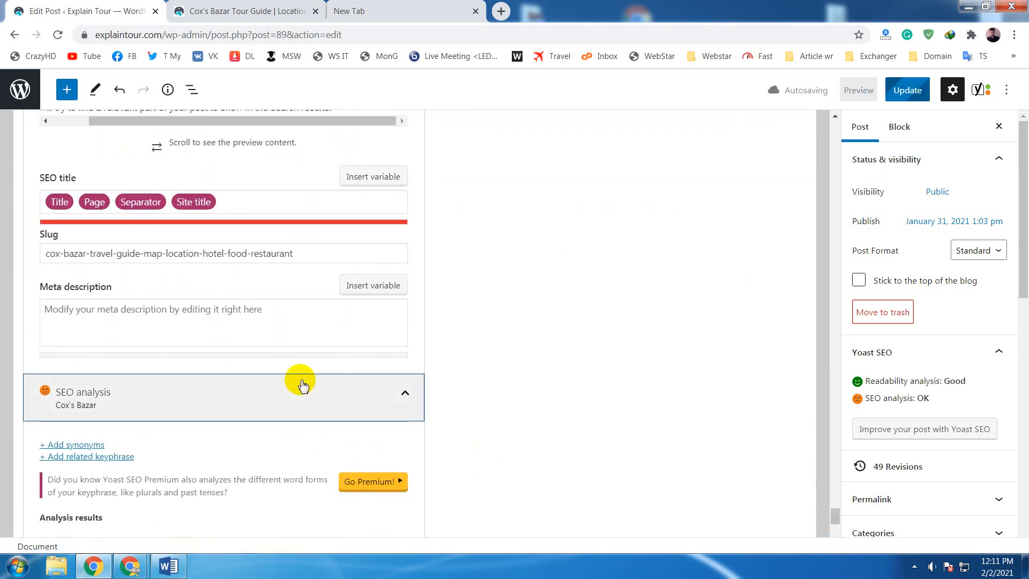
- Collapse and reopen the SEO analysis section, and review the listed problems against the SEO title
{"action": "left_click", "coordinate": [298, 385]}
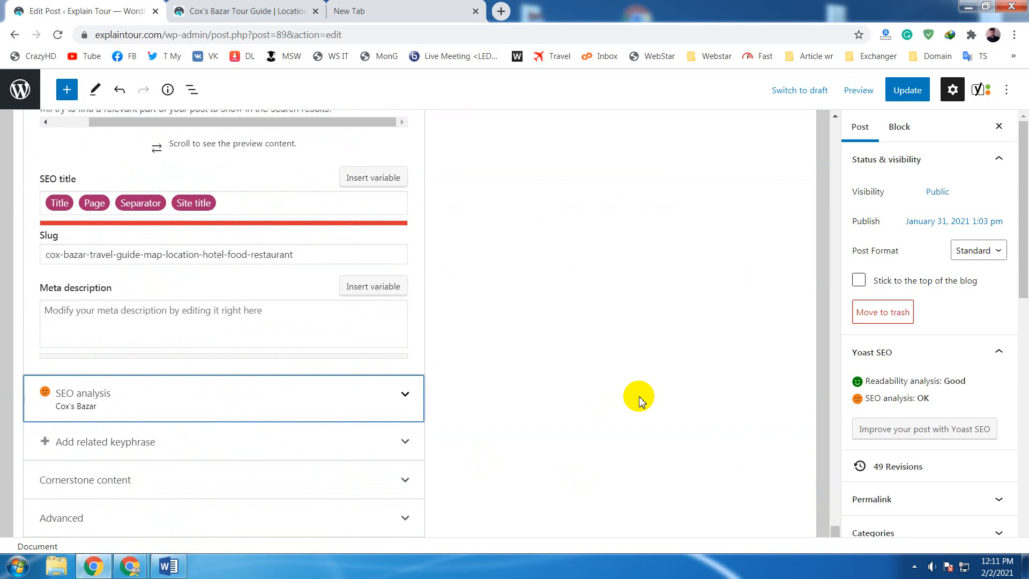
{"action": "left_click", "coordinate": [375, 397]}
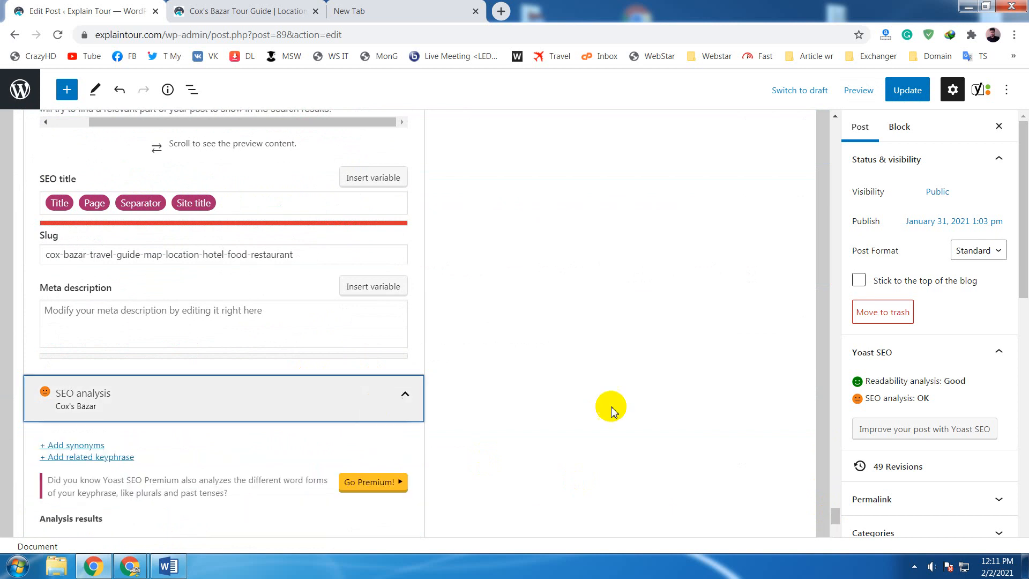
{"action": "scroll", "coordinate": [592, 366], "scroll_direction": "down", "scroll_amount": 4}
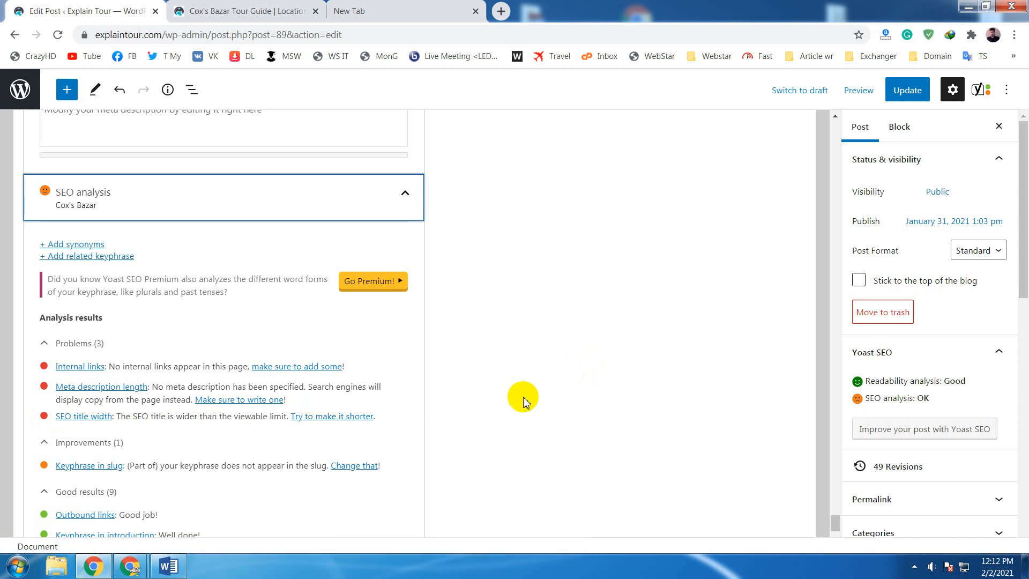
{"action": "scroll", "coordinate": [522, 397], "scroll_direction": "up", "scroll_amount": 4}
{"action": "scroll", "coordinate": [523, 397], "scroll_direction": "up", "scroll_amount": 4}
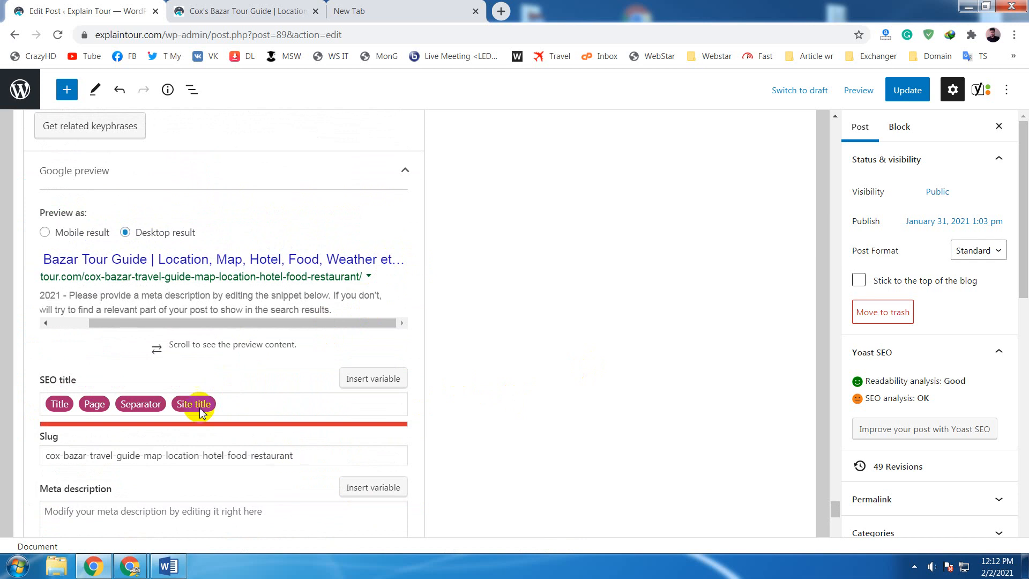
- Try removing the Site title variable from the SEO title, check the SEO analysis results, and undo the change
{"action": "left_click", "coordinate": [231, 403]}
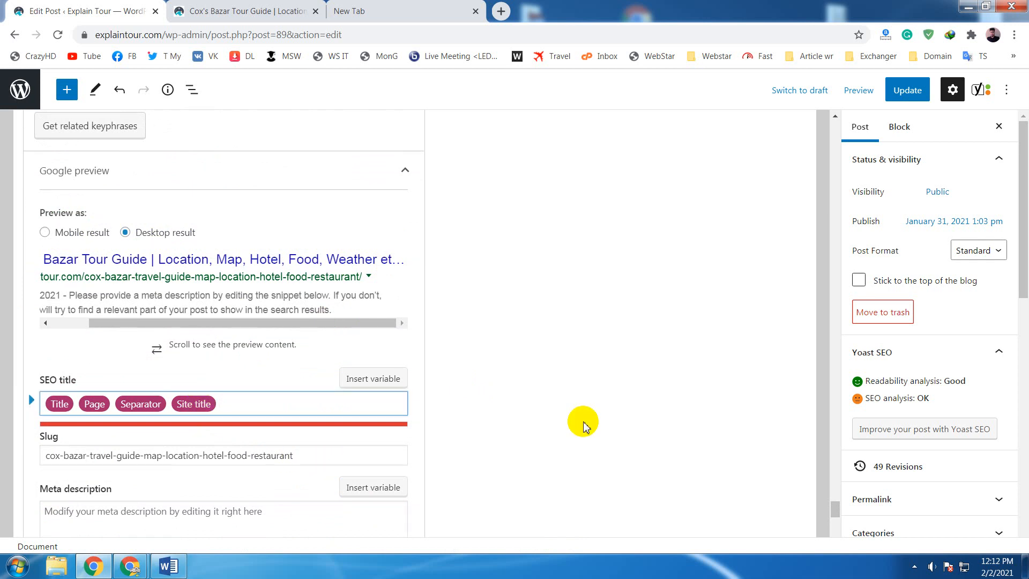
{"action": "key", "text": "BackSpace"}
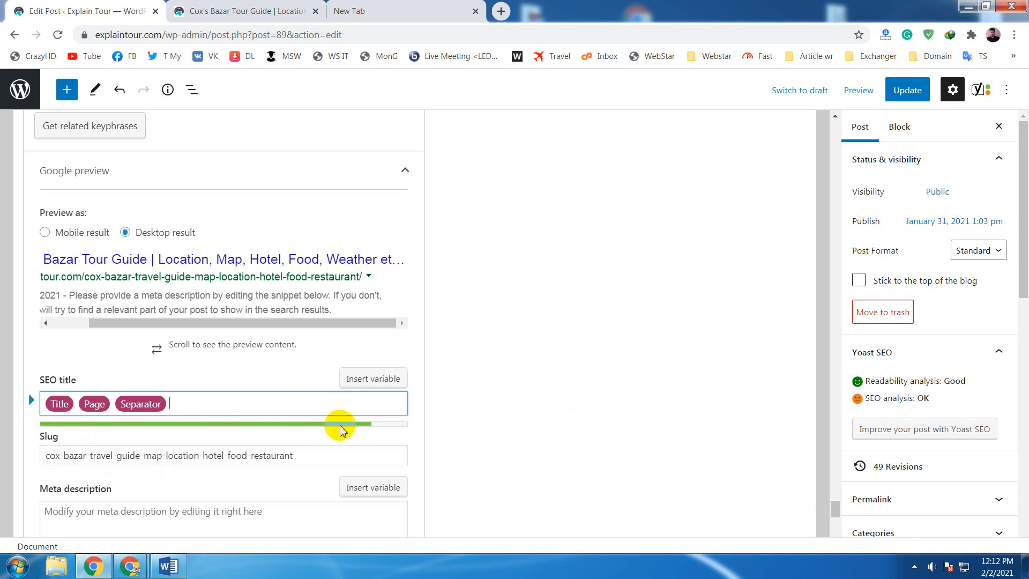
{"action": "scroll", "coordinate": [489, 425], "scroll_direction": "down", "scroll_amount": 8}
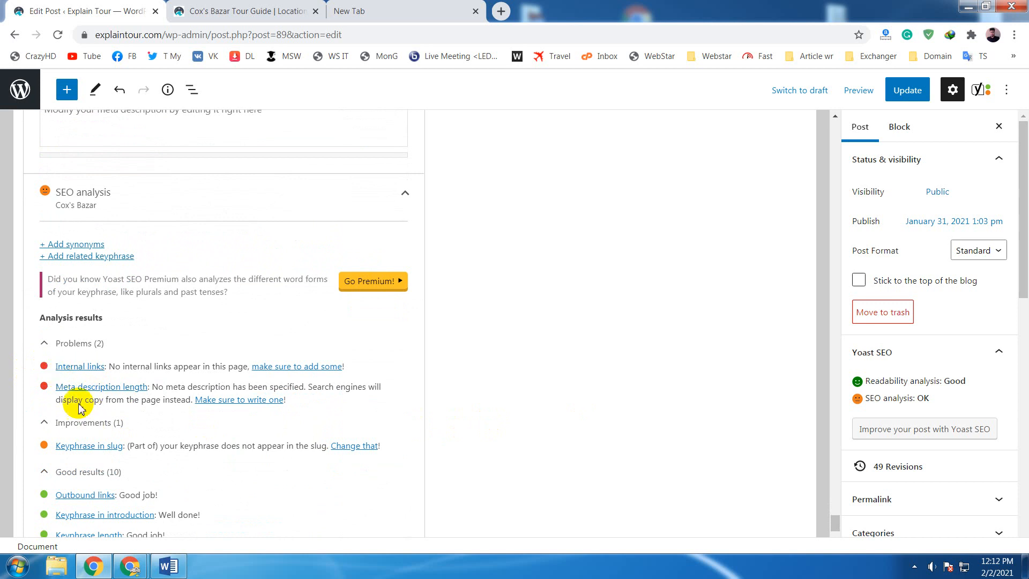
{"action": "scroll", "coordinate": [441, 404], "scroll_direction": "up", "scroll_amount": 2}
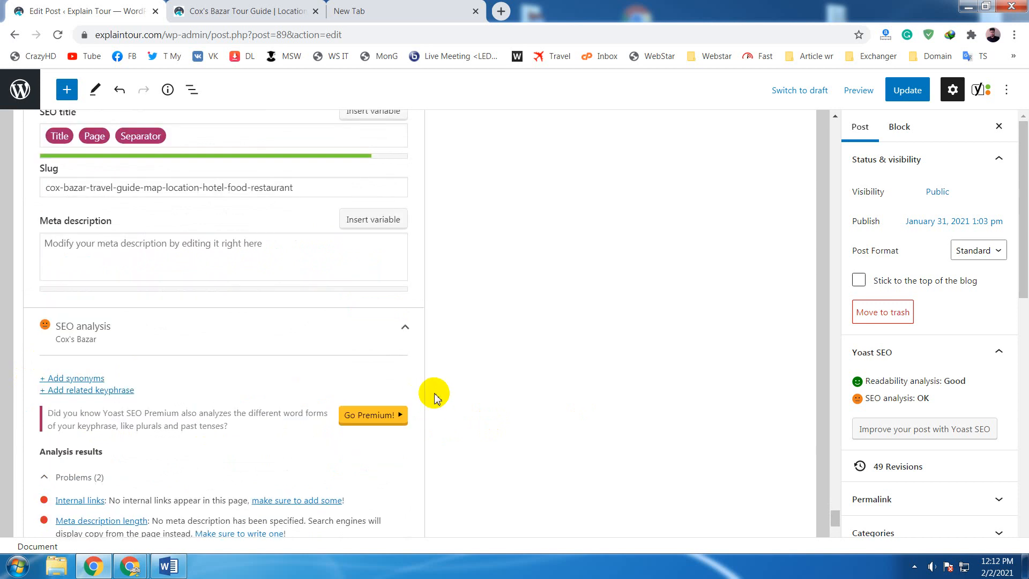
{"action": "scroll", "coordinate": [429, 395], "scroll_direction": "up", "scroll_amount": 3}
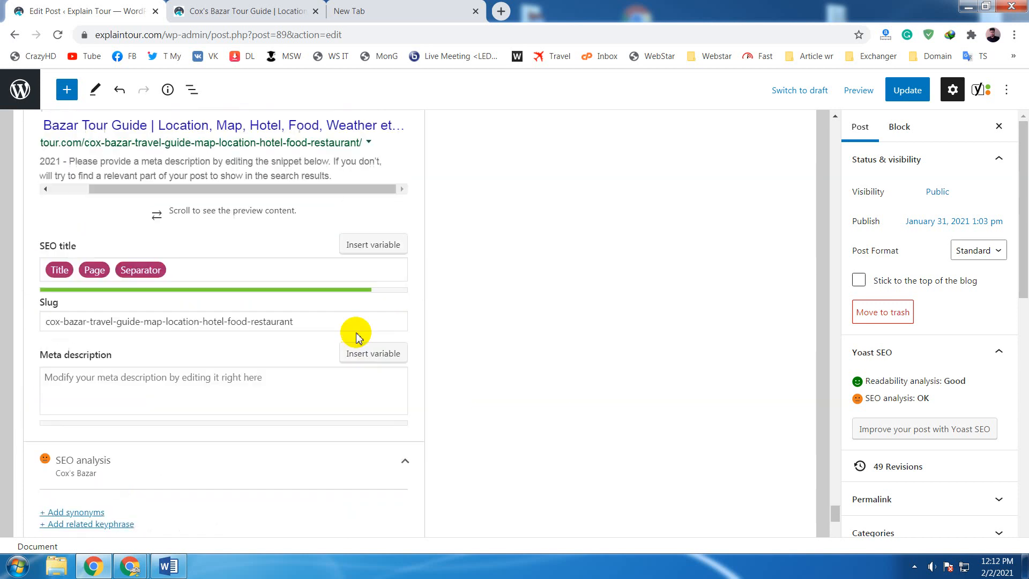
{"action": "left_click", "coordinate": [289, 275]}
{"action": "key", "text": "ctrl+z"}
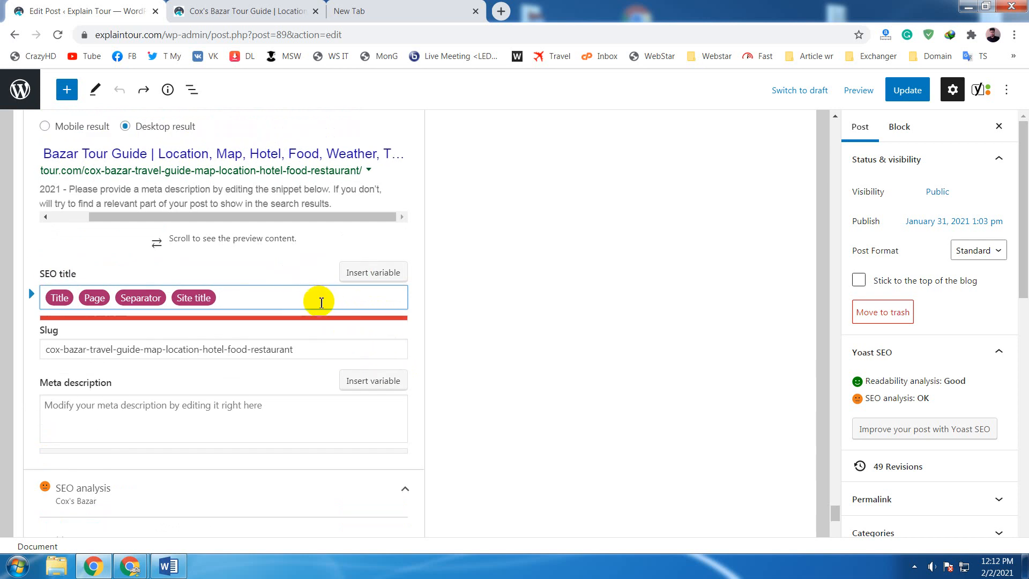
- Remove the Site title variable from the SEO title again and review the SEO analysis problems and good results
{"action": "key", "text": "BackSpace"}
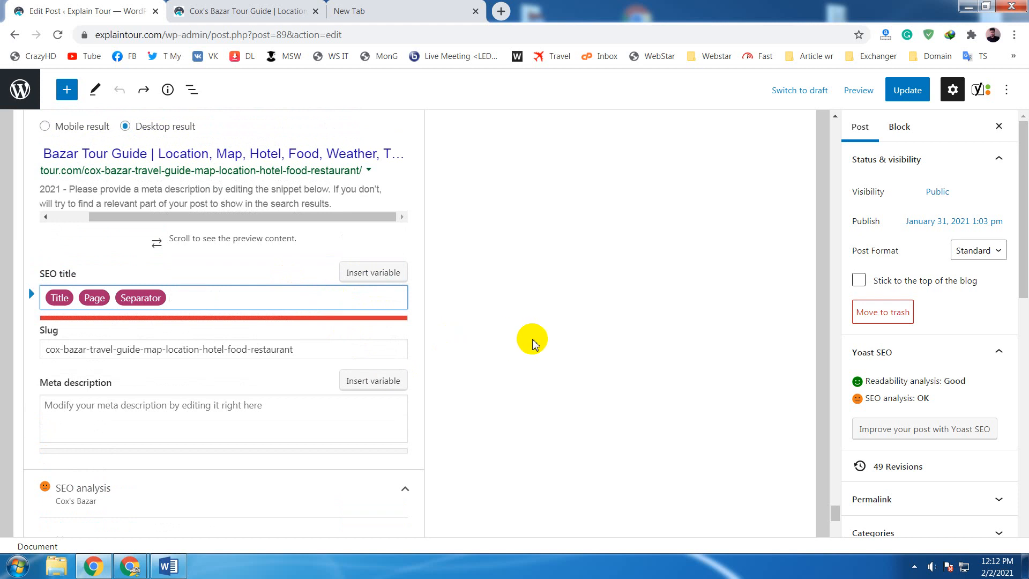
{"action": "scroll", "coordinate": [651, 302], "scroll_direction": "down", "scroll_amount": 5}
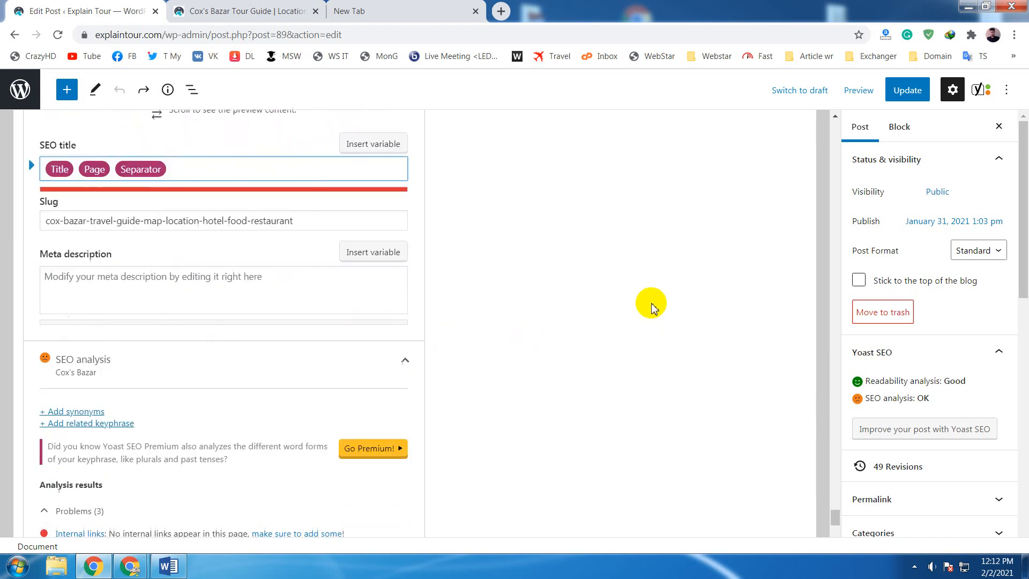
{"action": "scroll", "coordinate": [646, 294], "scroll_direction": "down", "scroll_amount": 3}
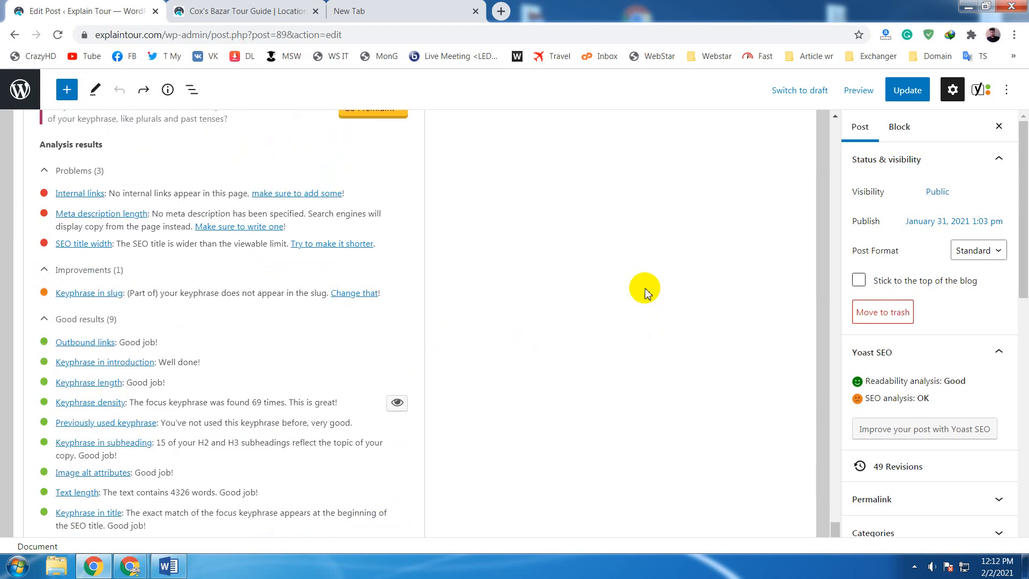
{"action": "scroll", "coordinate": [644, 290], "scroll_direction": "down", "scroll_amount": 1}
{"action": "scroll", "coordinate": [635, 286], "scroll_direction": "up", "scroll_amount": 1}
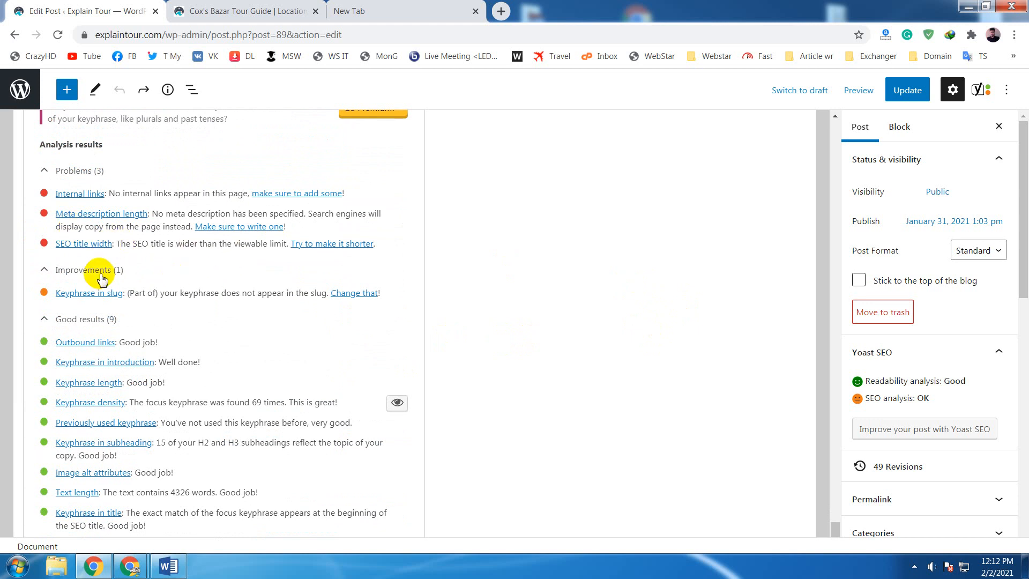
{"action": "scroll", "coordinate": [551, 361], "scroll_direction": "up", "scroll_amount": 4}
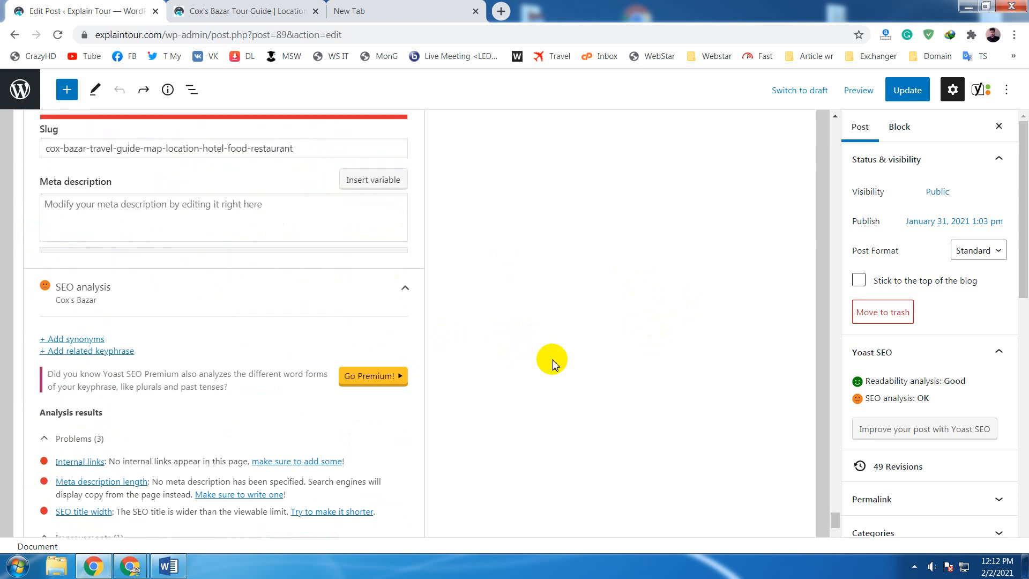
{"action": "scroll", "coordinate": [551, 360], "scroll_direction": "up", "scroll_amount": 4}
- Undo the repeated removal of the Site title variable and recheck the SEO title width problem
{"action": "left_click", "coordinate": [248, 298]}
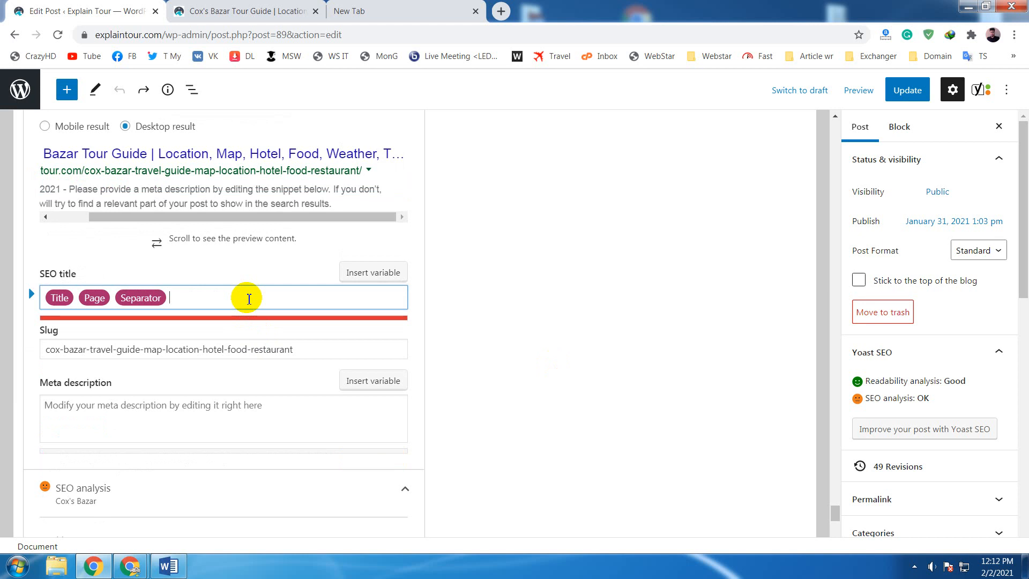
{"action": "left_click", "coordinate": [668, 374]}
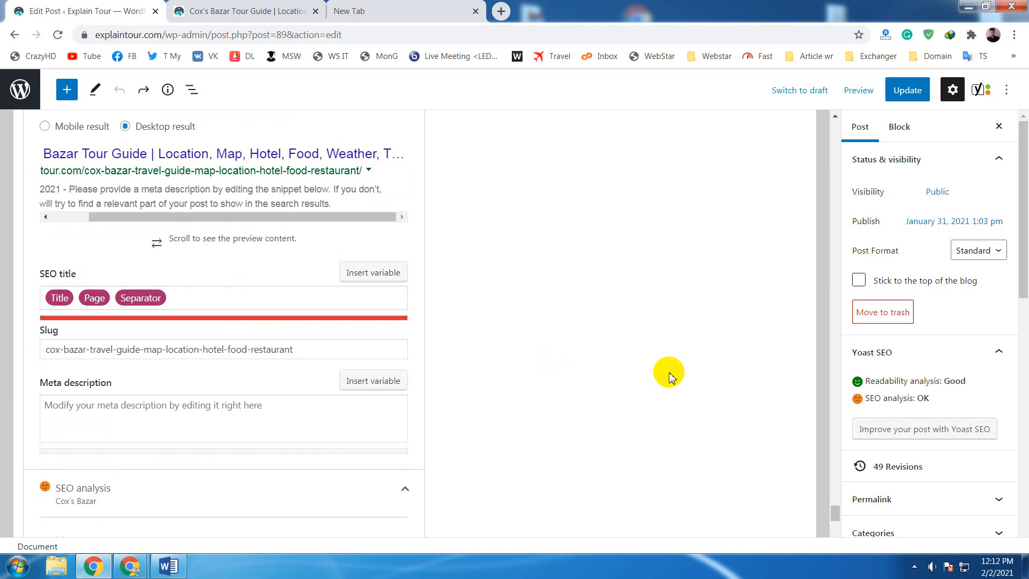
{"action": "left_click", "coordinate": [242, 302]}
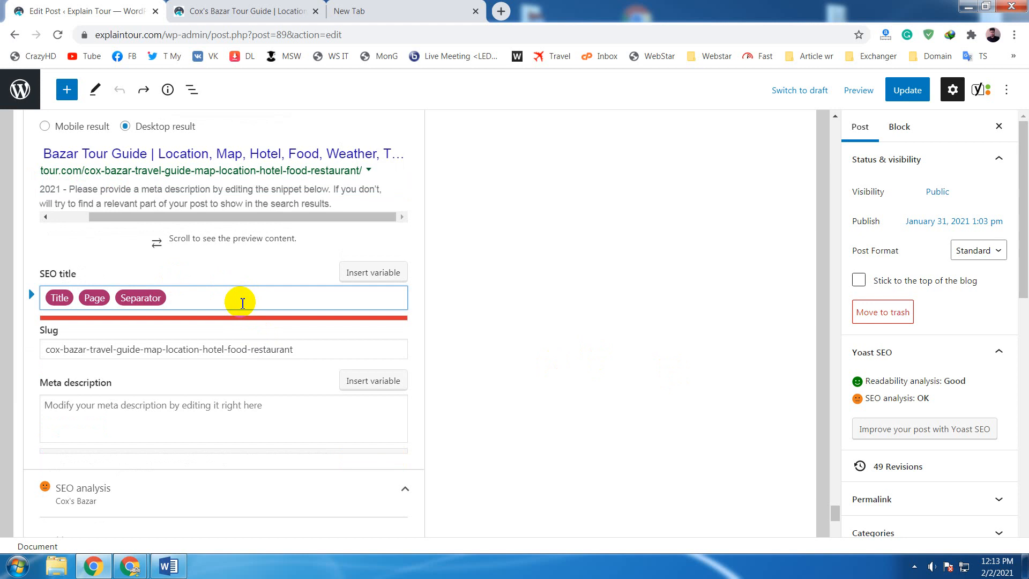
{"action": "key", "text": "ctrl+z"}
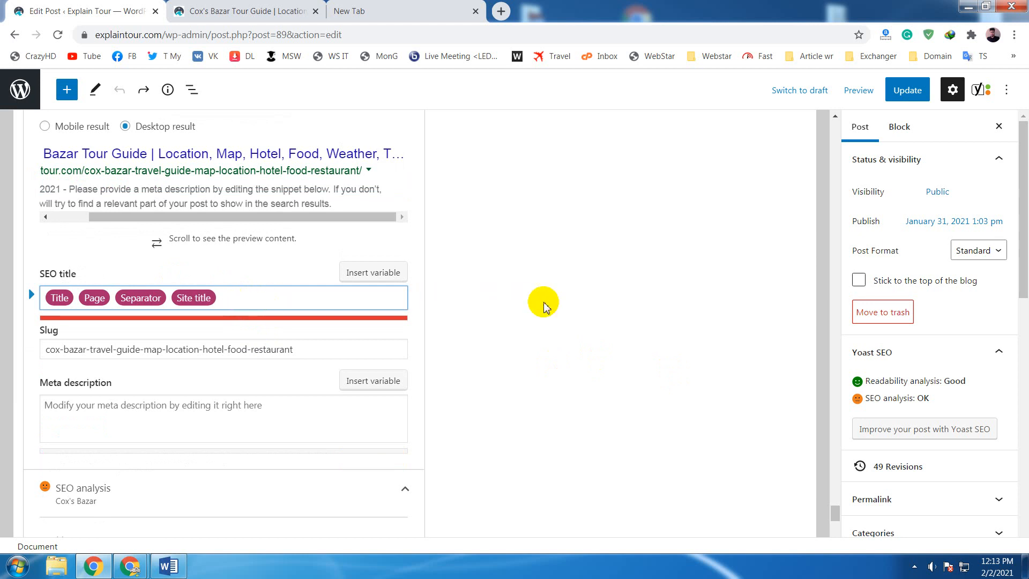
{"action": "scroll", "coordinate": [602, 307], "scroll_direction": "down", "scroll_amount": 6}
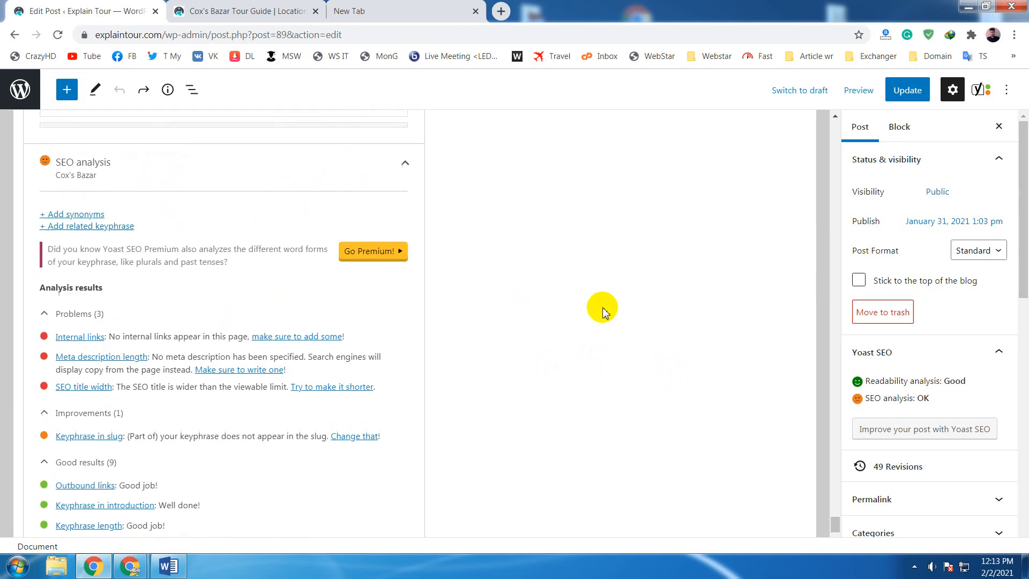
{"action": "scroll", "coordinate": [602, 308], "scroll_direction": "up", "scroll_amount": 6}
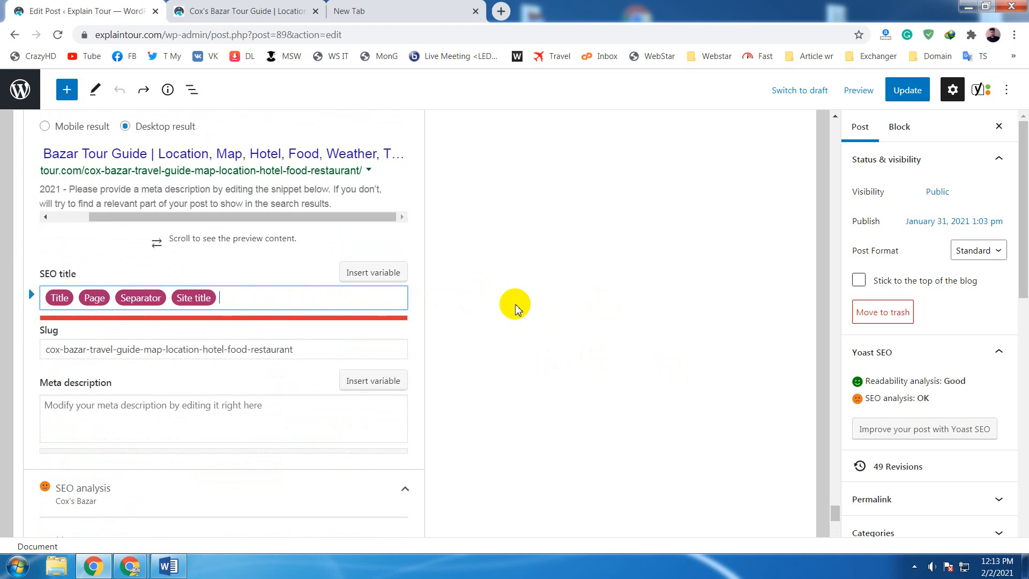
- Delete the Site title variable from the SEO title, update the post, and reload the editor page
{"action": "key", "text": "BackSpace"}
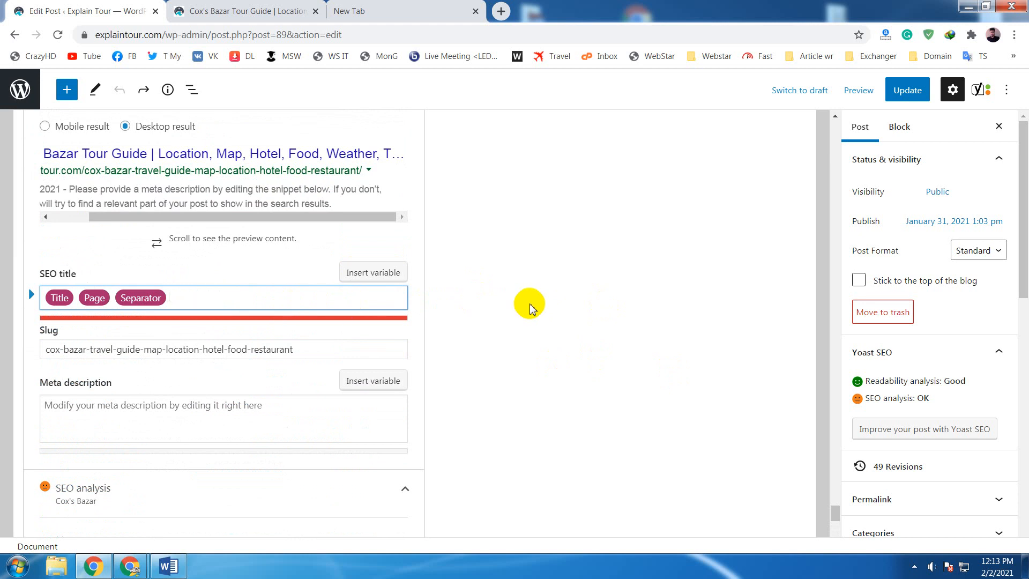
{"action": "left_click", "coordinate": [525, 303]}
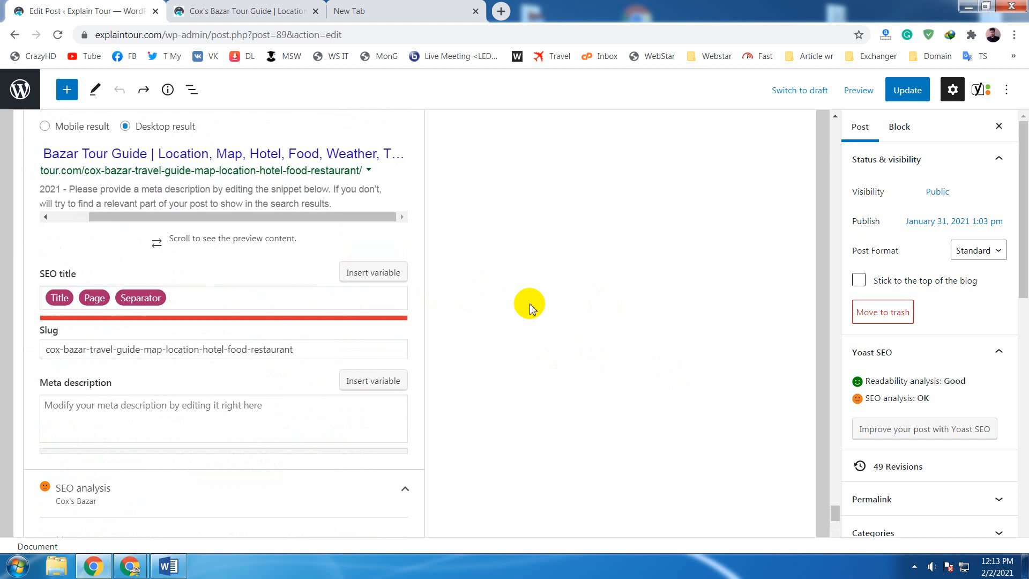
{"action": "left_click", "coordinate": [907, 90]}
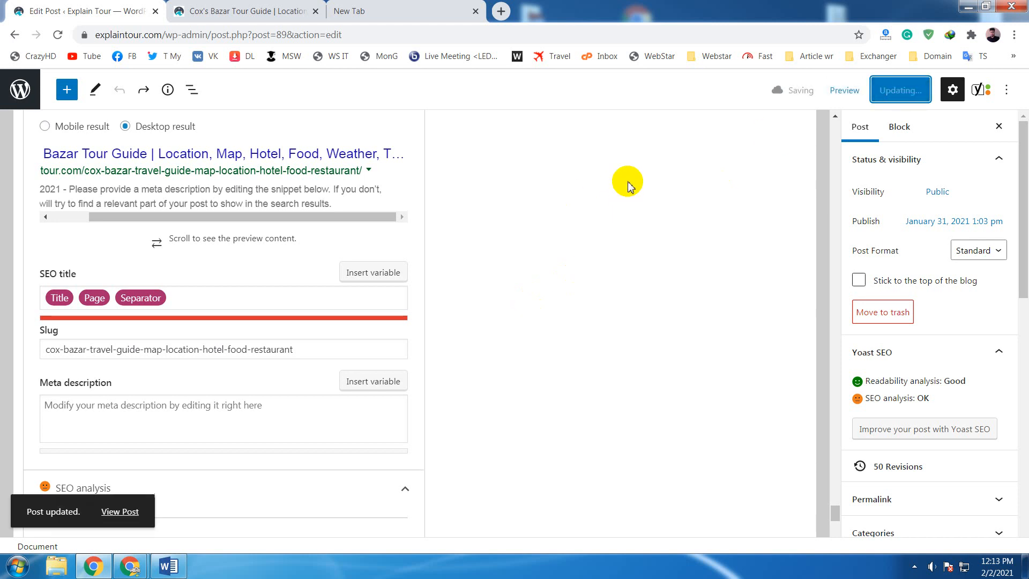
{"action": "left_click", "coordinate": [57, 33]}
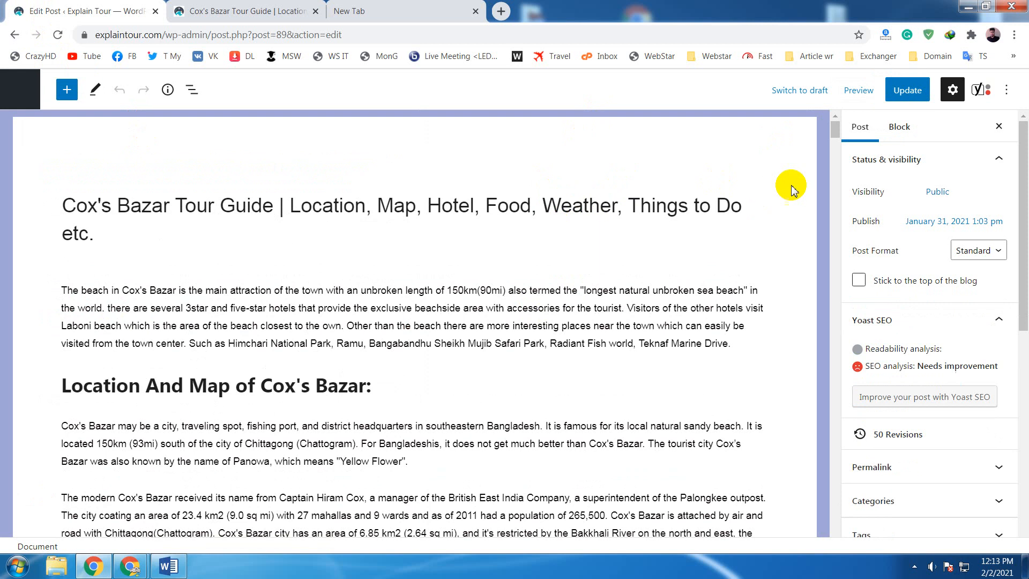
- Expand the SEO analysis section in the reloaded post's Yoast SEO box and examine its problems, improvements and good results
{"action": "left_click_drag", "start_coordinate": [835, 133], "coordinate": [820, 543]}
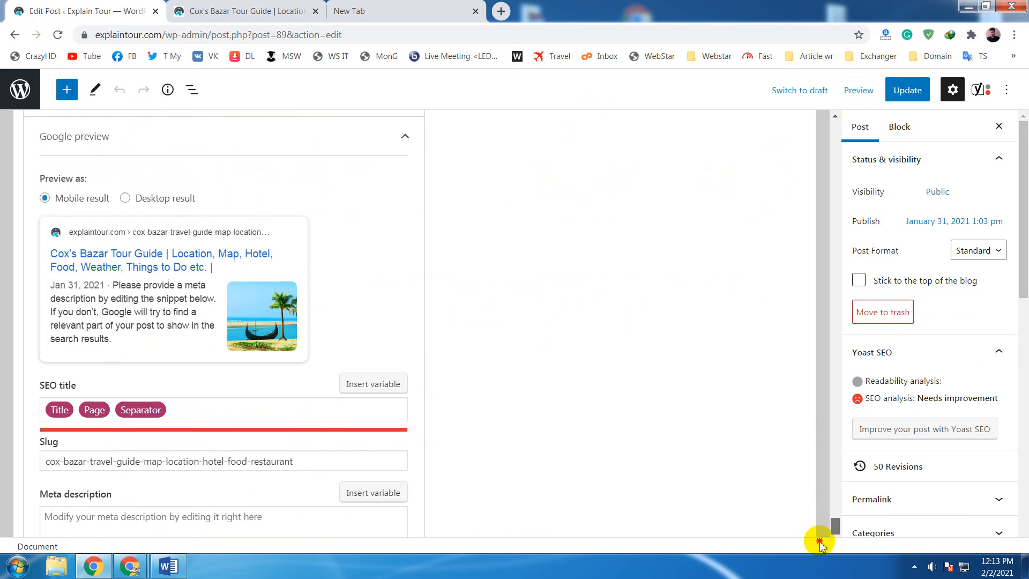
{"action": "scroll", "coordinate": [345, 407], "scroll_direction": "down", "scroll_amount": 3}
{"action": "left_click", "coordinate": [344, 403]}
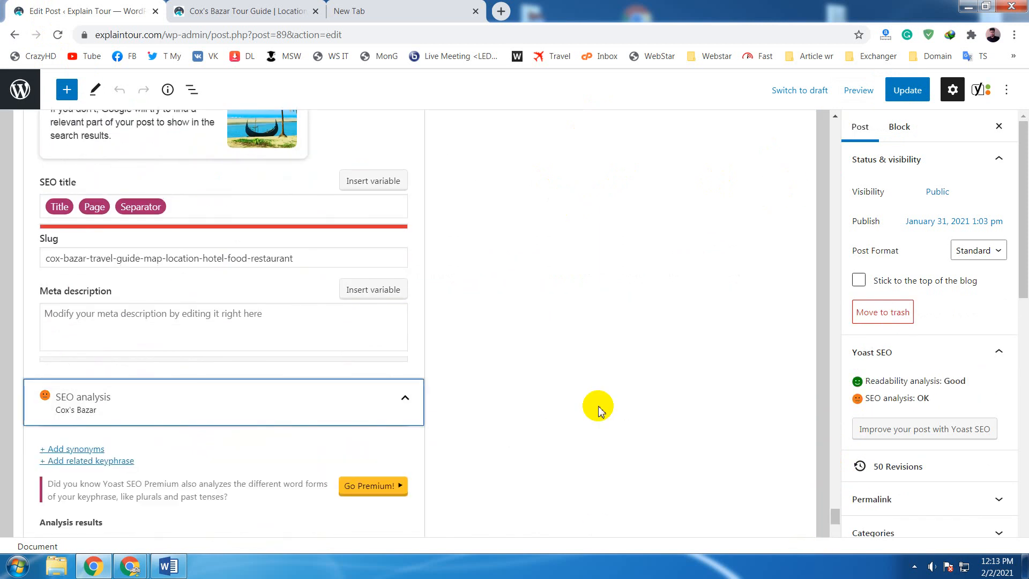
{"action": "scroll", "coordinate": [598, 408], "scroll_direction": "down", "scroll_amount": 6}
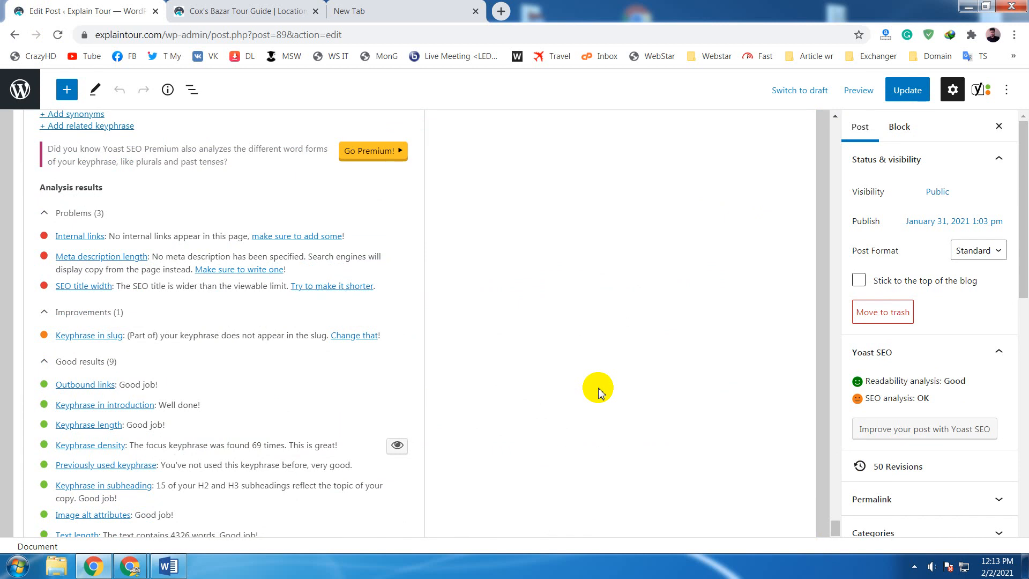
{"action": "scroll", "coordinate": [599, 390], "scroll_direction": "down", "scroll_amount": 5}
{"action": "scroll", "coordinate": [599, 390], "scroll_direction": "up", "scroll_amount": 6}
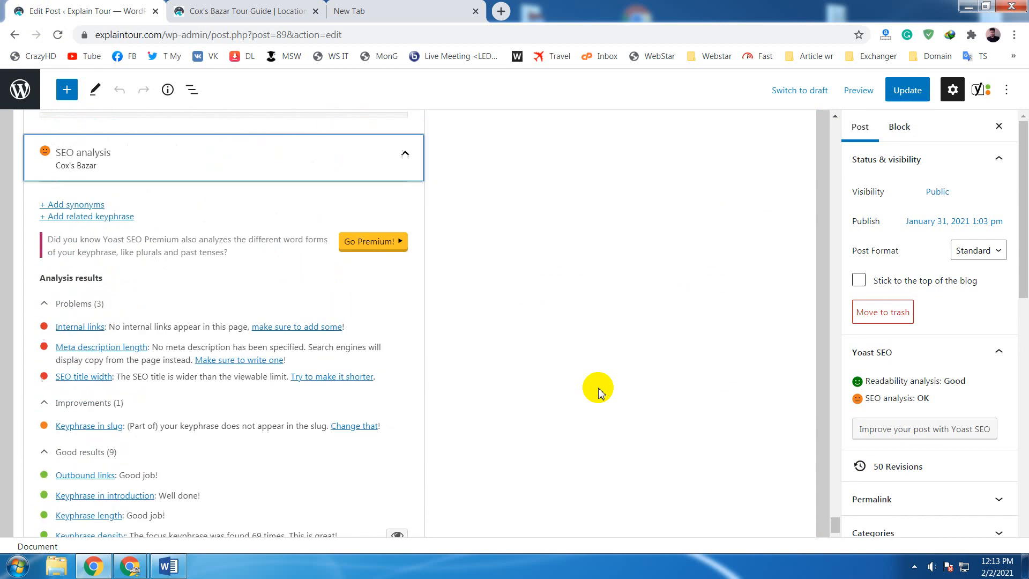
{"action": "scroll", "coordinate": [598, 391], "scroll_direction": "down", "scroll_amount": 3}
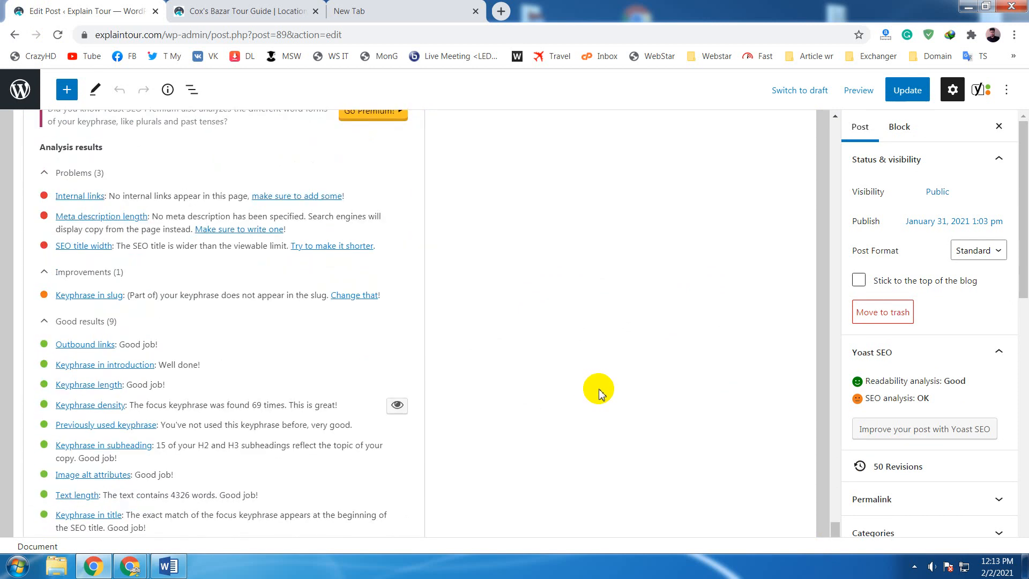
{"action": "scroll", "coordinate": [600, 394], "scroll_direction": "down", "scroll_amount": 3}
{"action": "scroll", "coordinate": [600, 394], "scroll_direction": "up", "scroll_amount": 6}
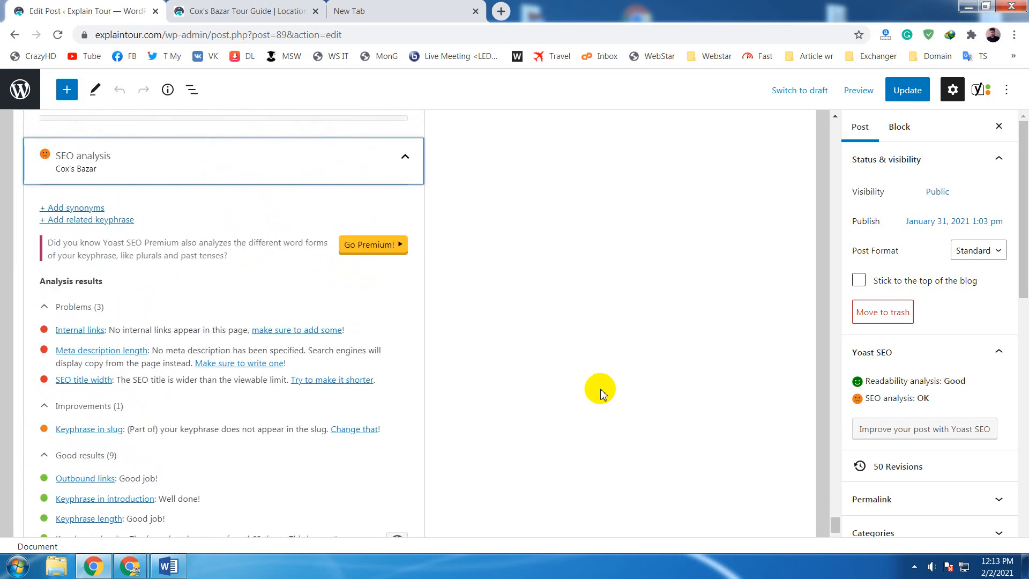
- Shorten the post title by removing "Things to Do" and the comma after "Weather", leaving "Weather etc." at its end
{"action": "scroll", "coordinate": [600, 393], "scroll_direction": "up", "scroll_amount": 10}
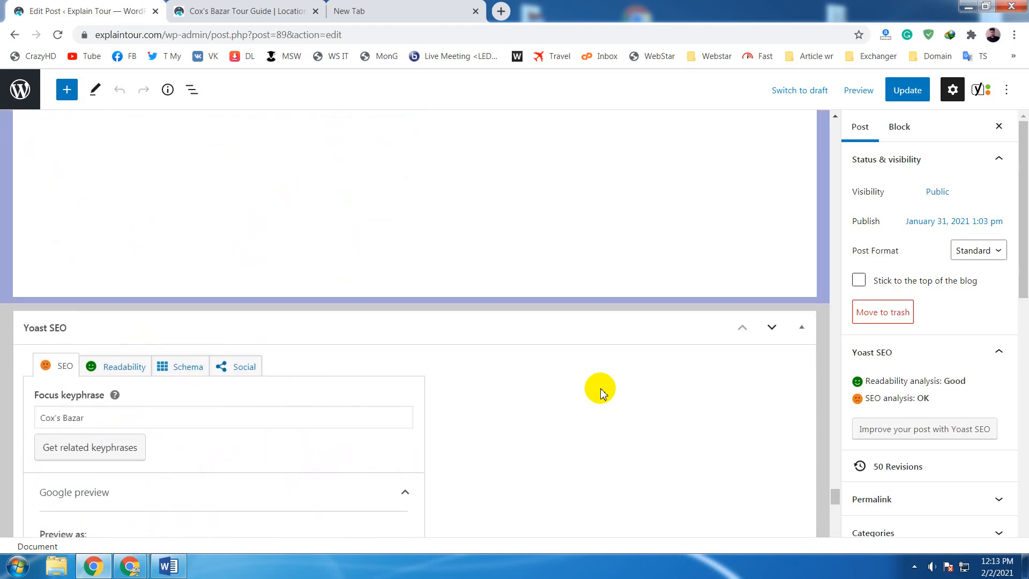
{"action": "scroll", "coordinate": [600, 392], "scroll_direction": "down", "scroll_amount": 7}
{"action": "scroll", "coordinate": [601, 394], "scroll_direction": "down", "scroll_amount": 3}
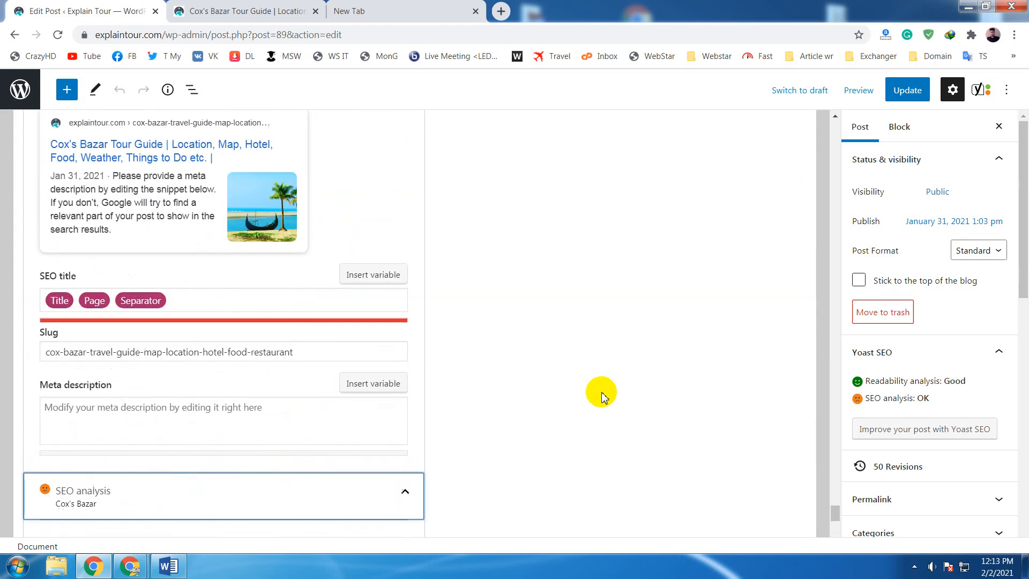
{"action": "scroll", "coordinate": [599, 395], "scroll_direction": "up", "scroll_amount": 6}
{"action": "left_click_drag", "start_coordinate": [836, 510], "coordinate": [831, 115]}
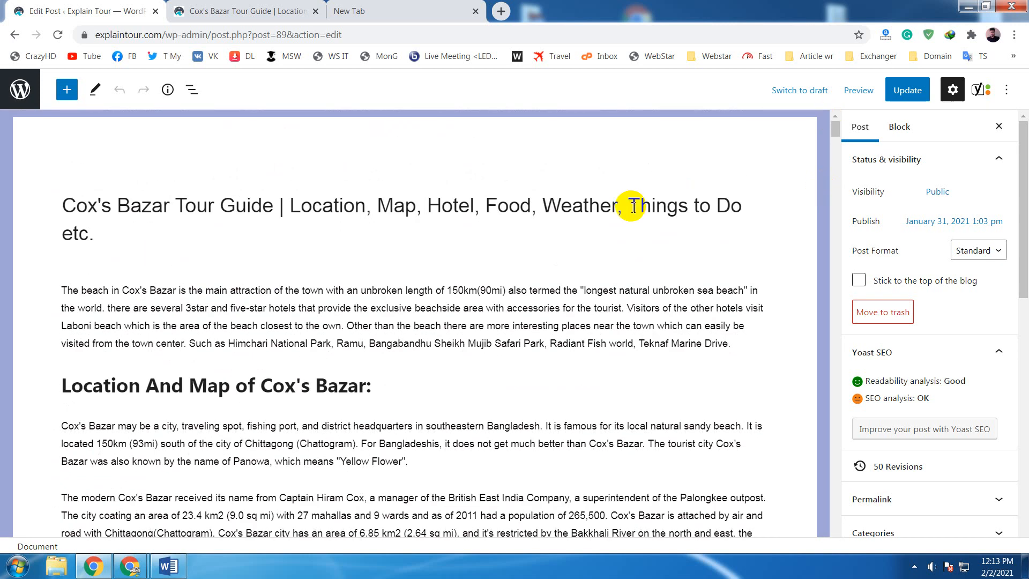
{"action": "left_click_drag", "start_coordinate": [633, 206], "coordinate": [748, 197]}
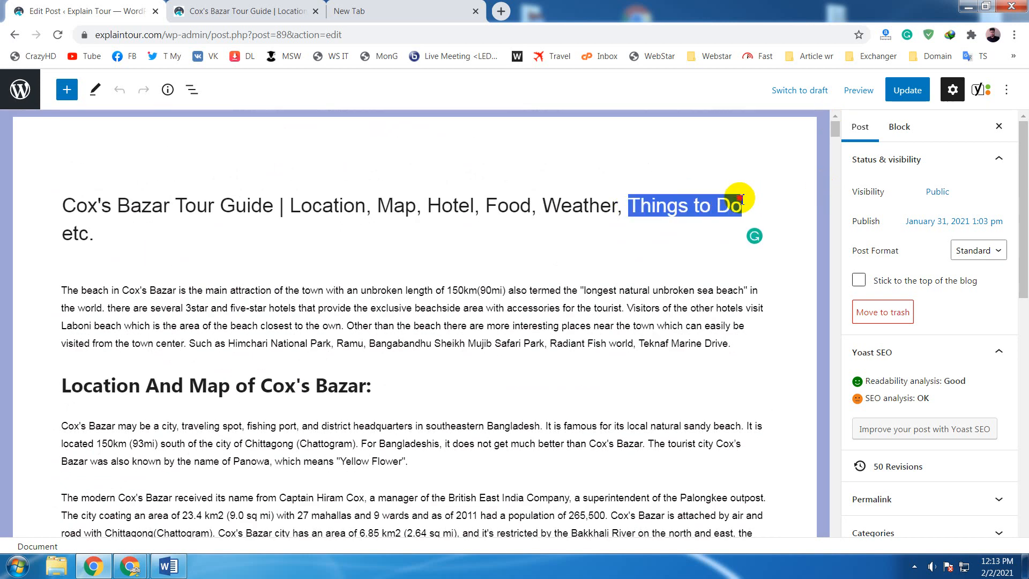
{"action": "key", "text": "BackSpace"}
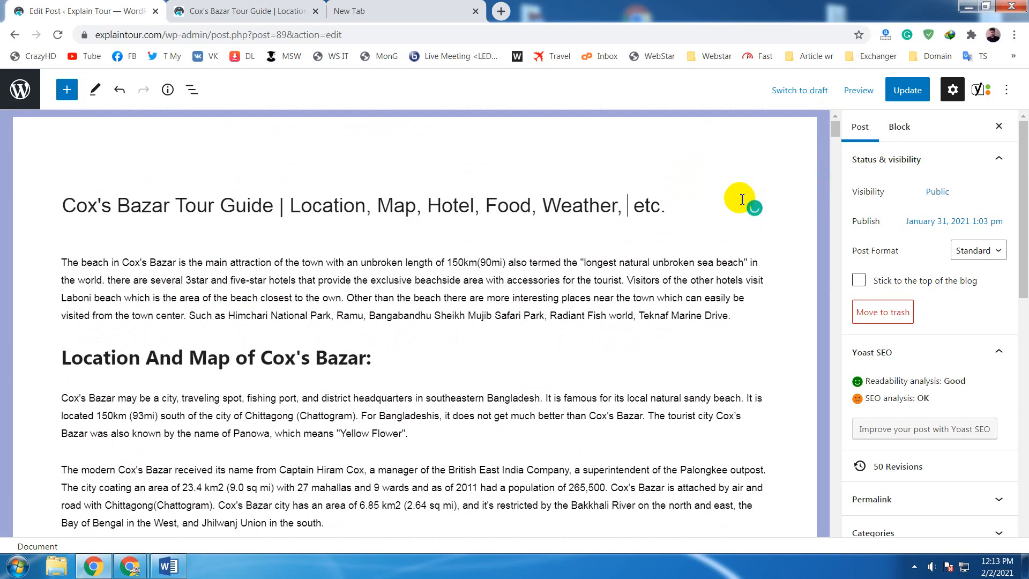
{"action": "key", "text": "BackSpace"}
{"action": "key", "text": "BackSpace"}
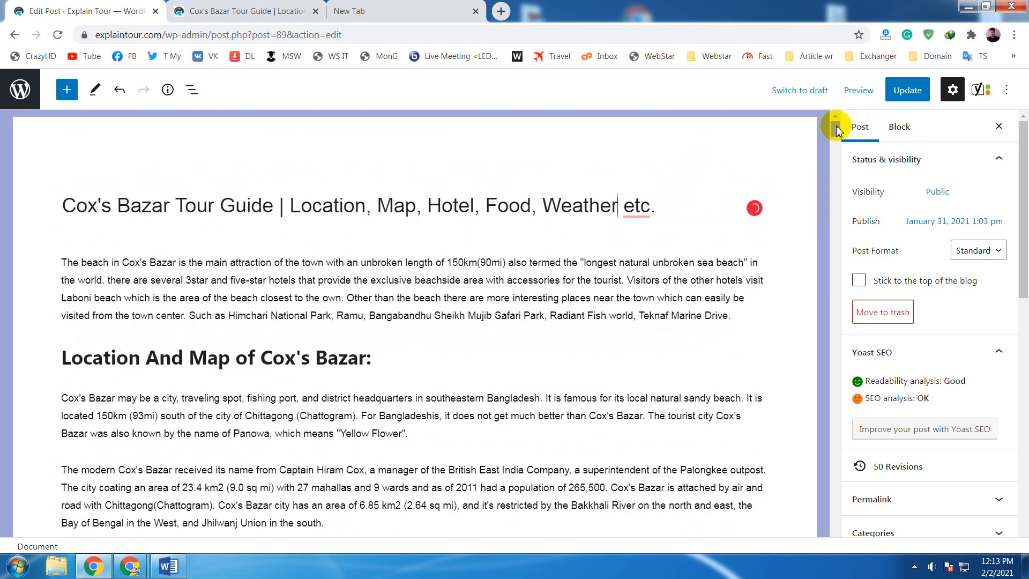
- Recheck the Yoast SEO analysis problems, improvements and good results with the shortened post title
{"action": "left_click_drag", "start_coordinate": [836, 128], "coordinate": [808, 523]}
{"action": "scroll", "coordinate": [668, 423], "scroll_direction": "down", "scroll_amount": 5}
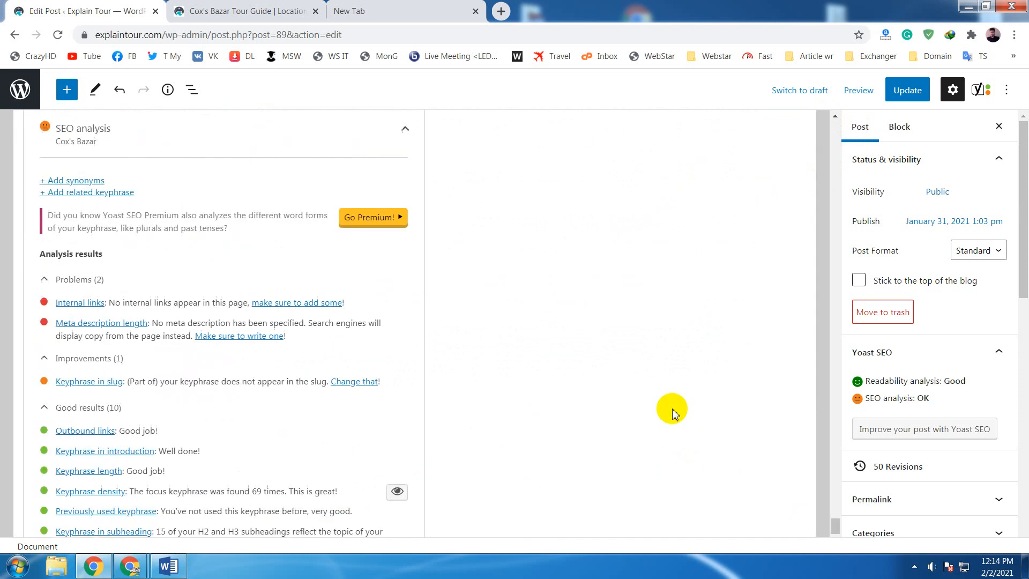
{"action": "scroll", "coordinate": [333, 273], "scroll_direction": "up", "scroll_amount": 4}
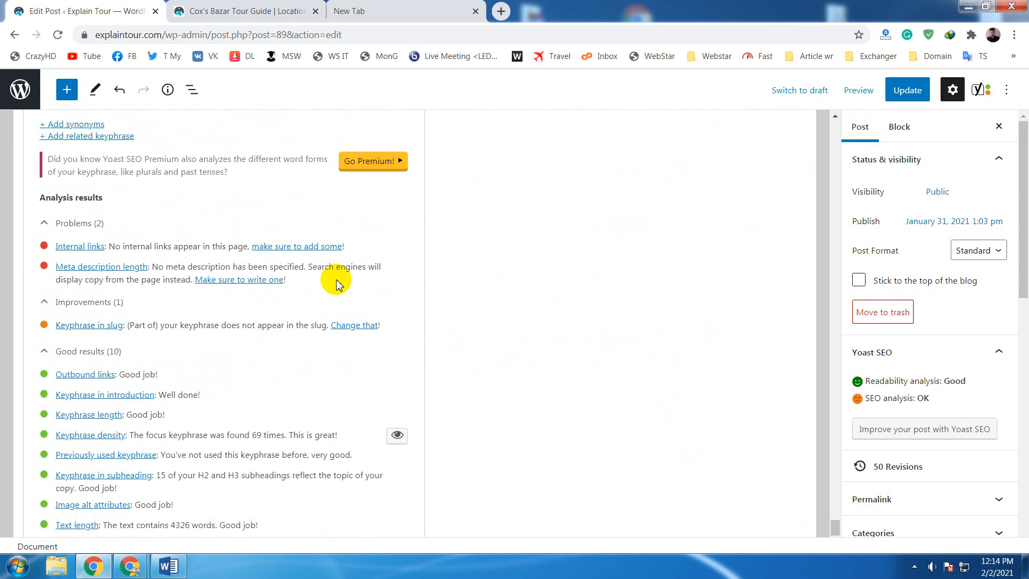
- Switch the Google preview to Desktop result and examine the rest of the snippet's title and the SEO title width bar
{"action": "scroll", "coordinate": [338, 278], "scroll_direction": "up", "scroll_amount": 12}
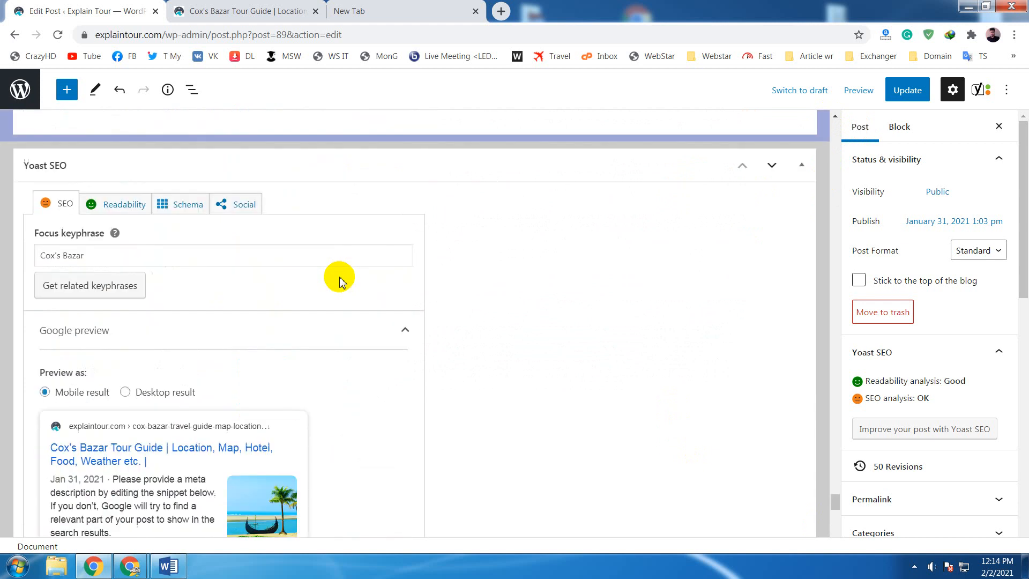
{"action": "left_click", "coordinate": [144, 392]}
{"action": "scroll", "coordinate": [571, 316], "scroll_direction": "down", "scroll_amount": 3}
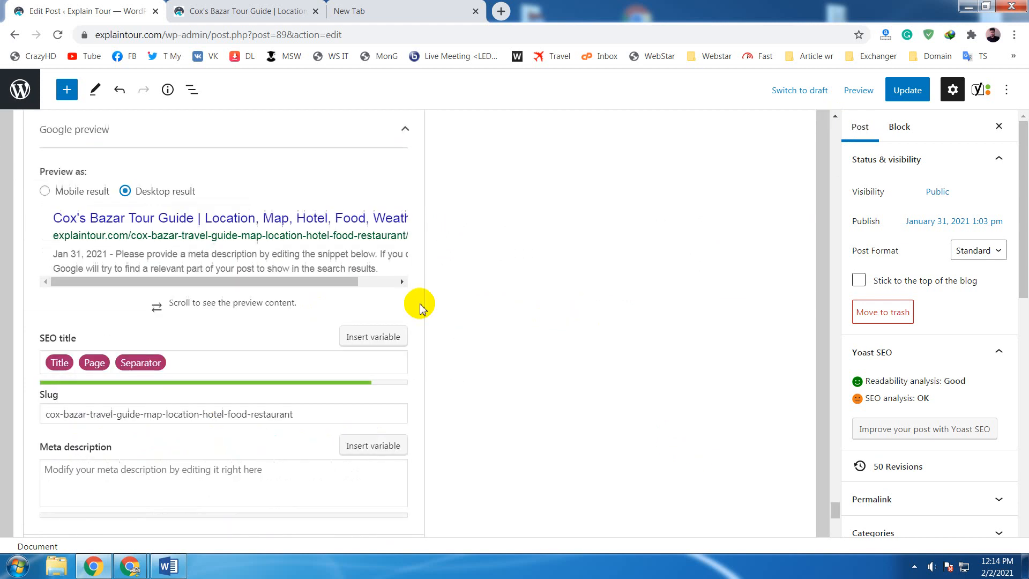
{"action": "left_click", "coordinate": [379, 283]}
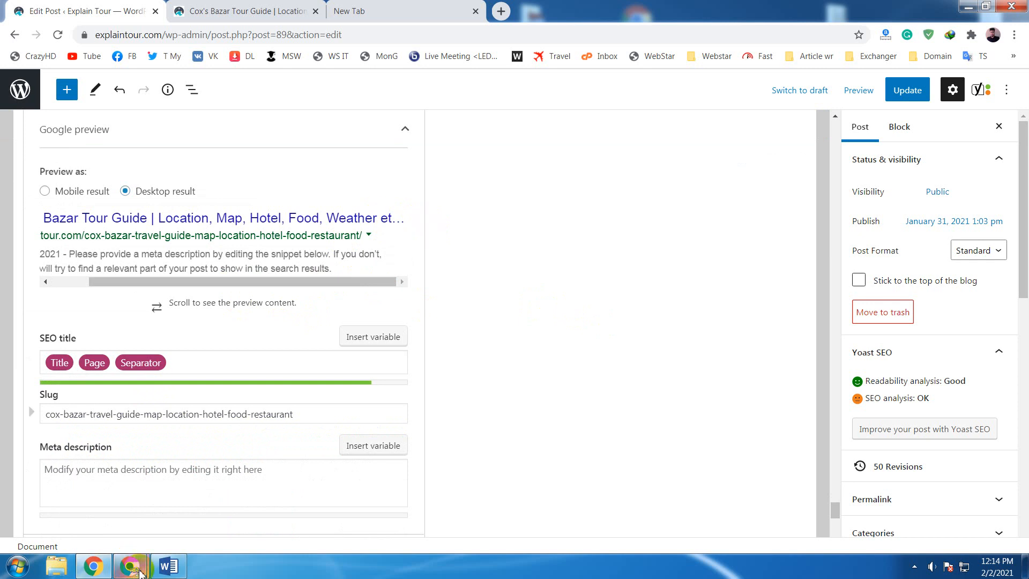
- Switch to the Google Meet call, mute the microphone and turn it back on, and return to the post editor
{"action": "mouse_move", "coordinate": [129, 563]}
{"action": "left_click", "coordinate": [91, 508]}
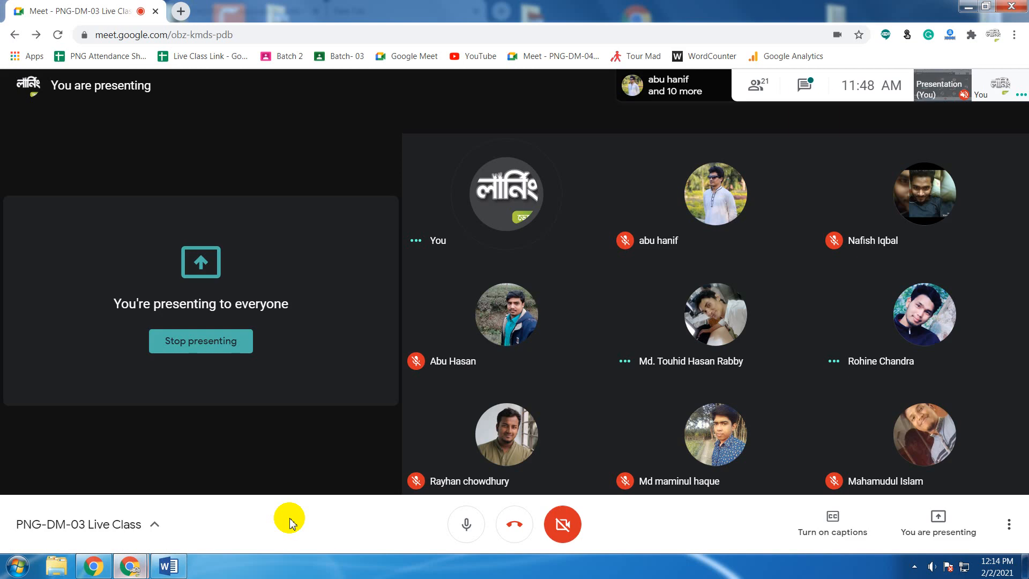
{"action": "left_click", "coordinate": [465, 527]}
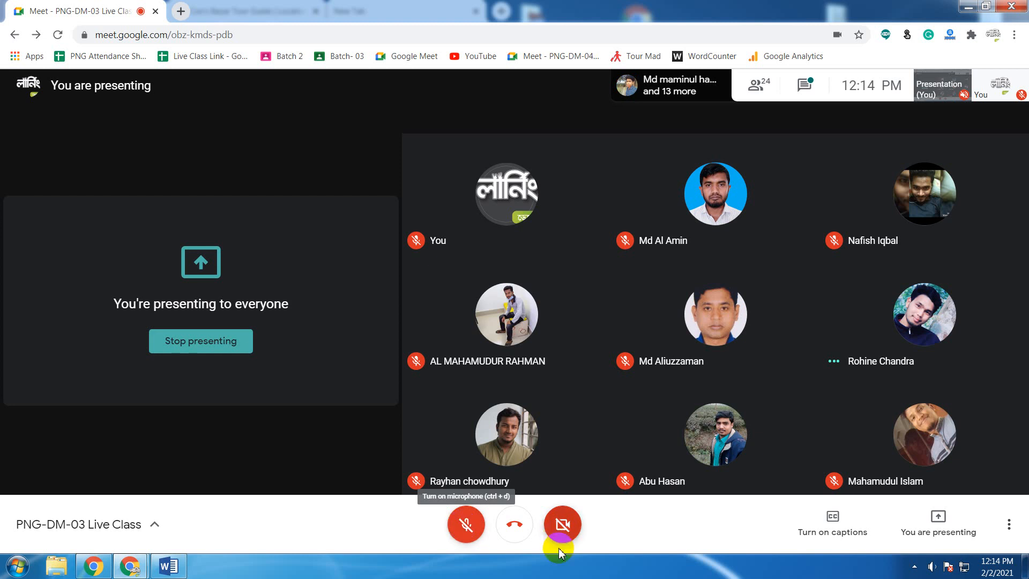
{"action": "left_click", "coordinate": [466, 531]}
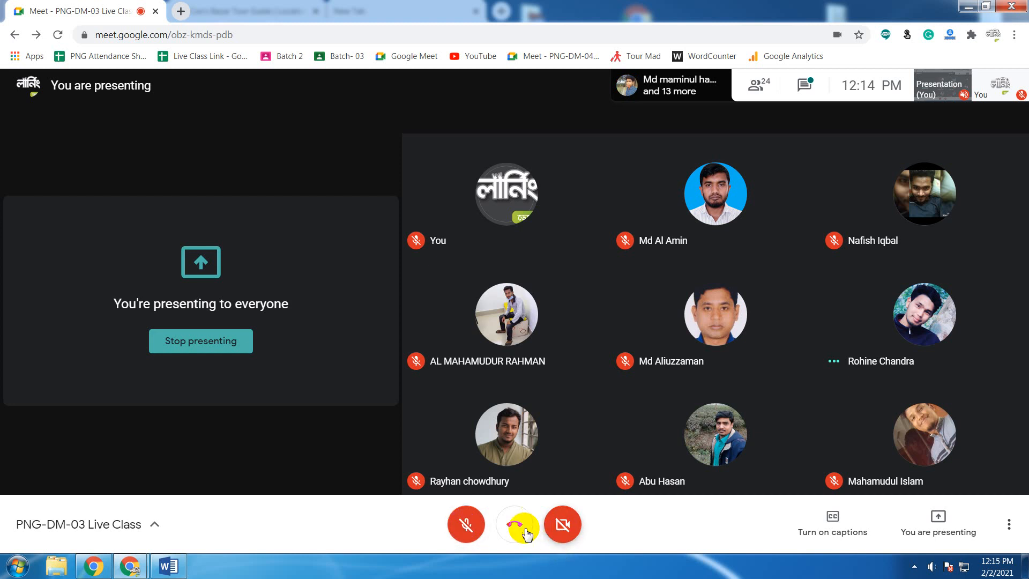
{"action": "left_click", "coordinate": [968, 6]}
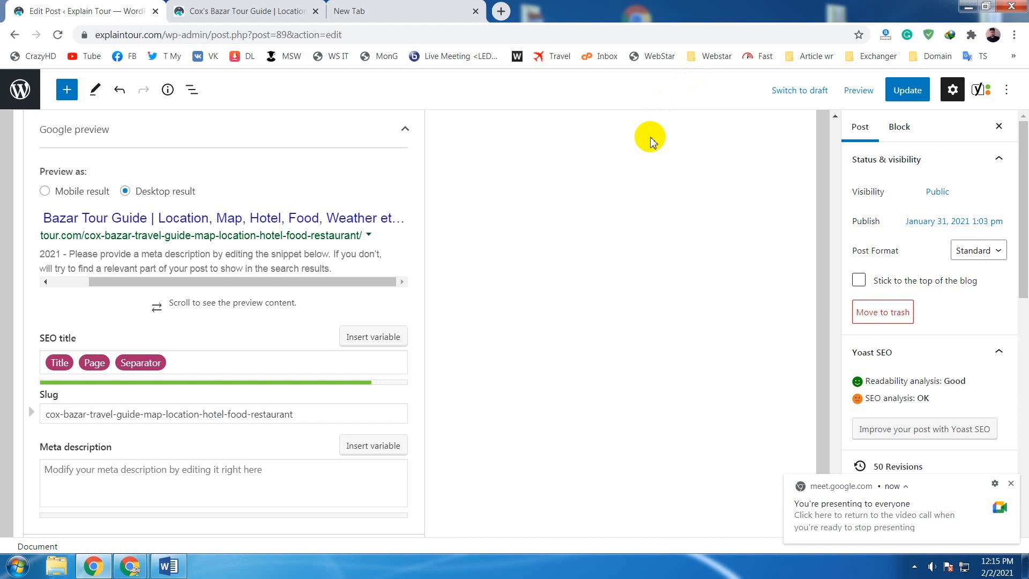
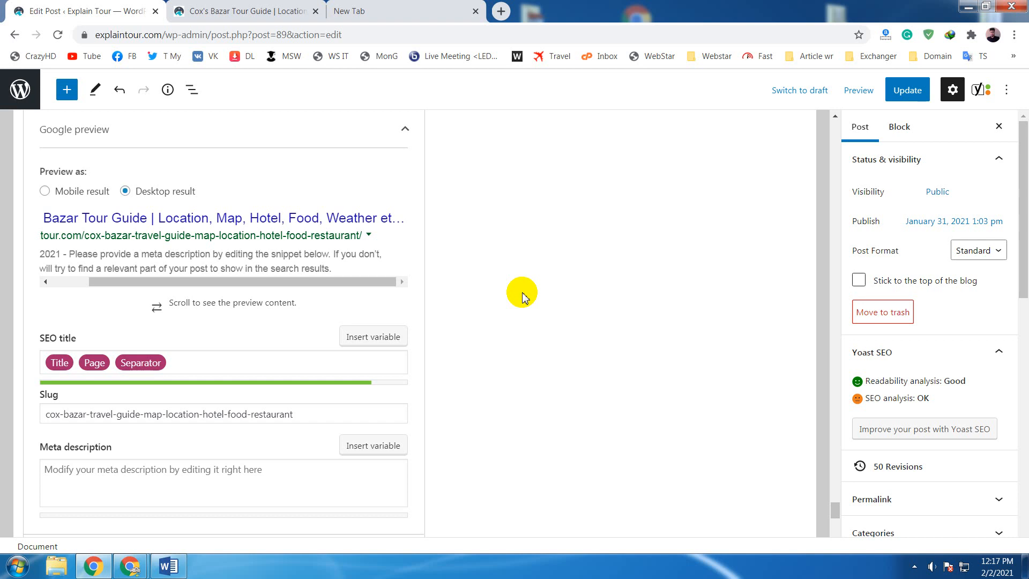
- Review the remaining SEO analysis problems and improvements, the empty meta description field and the SEO status indicators
{"action": "scroll", "coordinate": [522, 295], "scroll_direction": "down", "scroll_amount": 8}
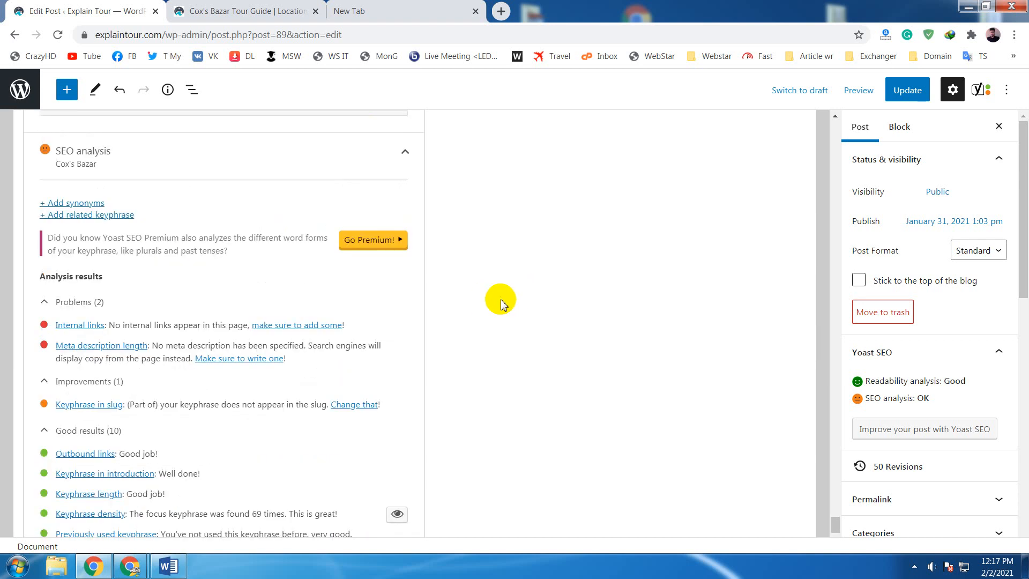
{"action": "scroll", "coordinate": [501, 298], "scroll_direction": "down", "scroll_amount": 1}
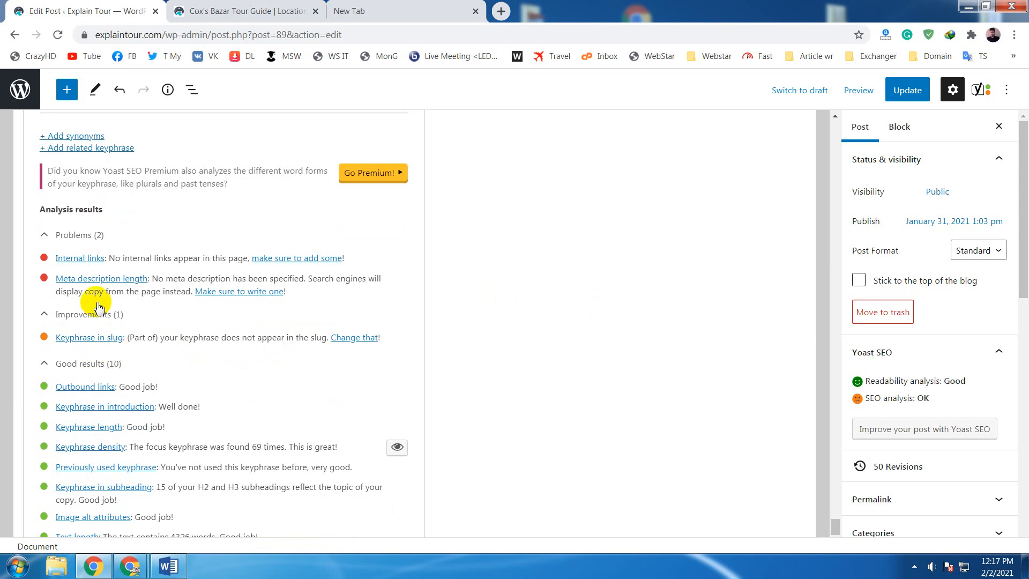
{"action": "scroll", "coordinate": [66, 336], "scroll_direction": "up", "scroll_amount": 1}
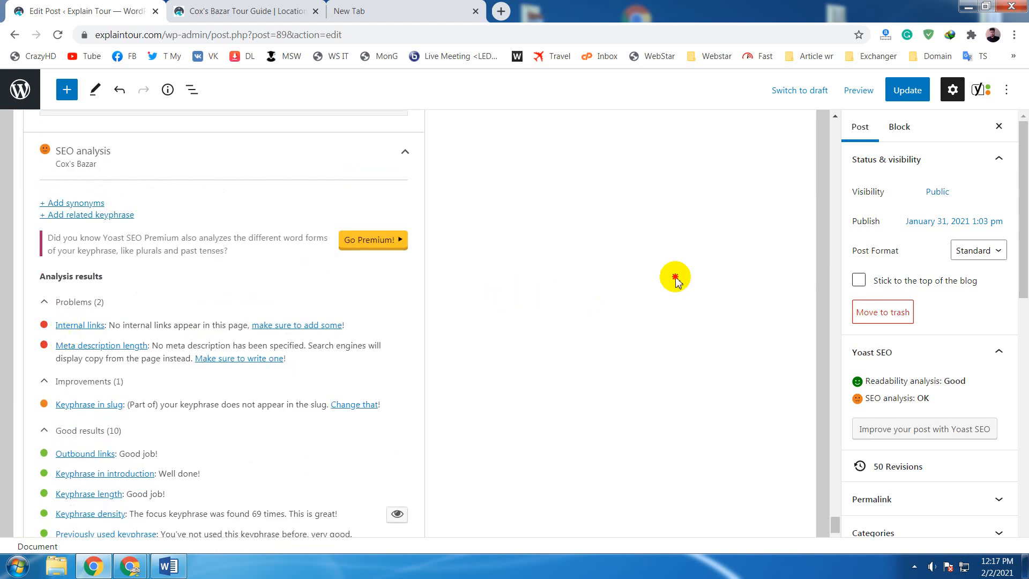
{"action": "scroll", "coordinate": [676, 281], "scroll_direction": "up", "scroll_amount": 5}
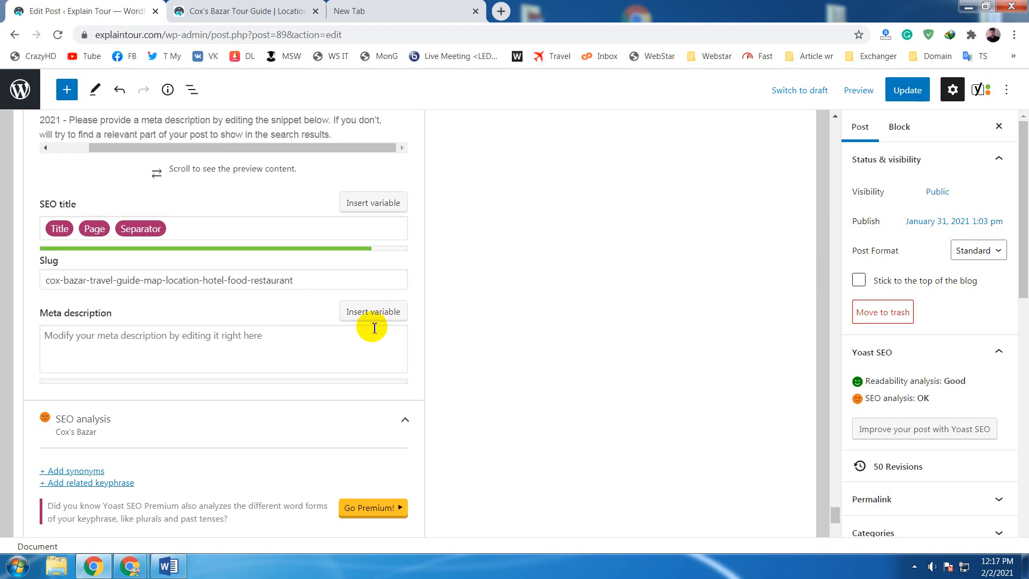
{"action": "left_click", "coordinate": [342, 344]}
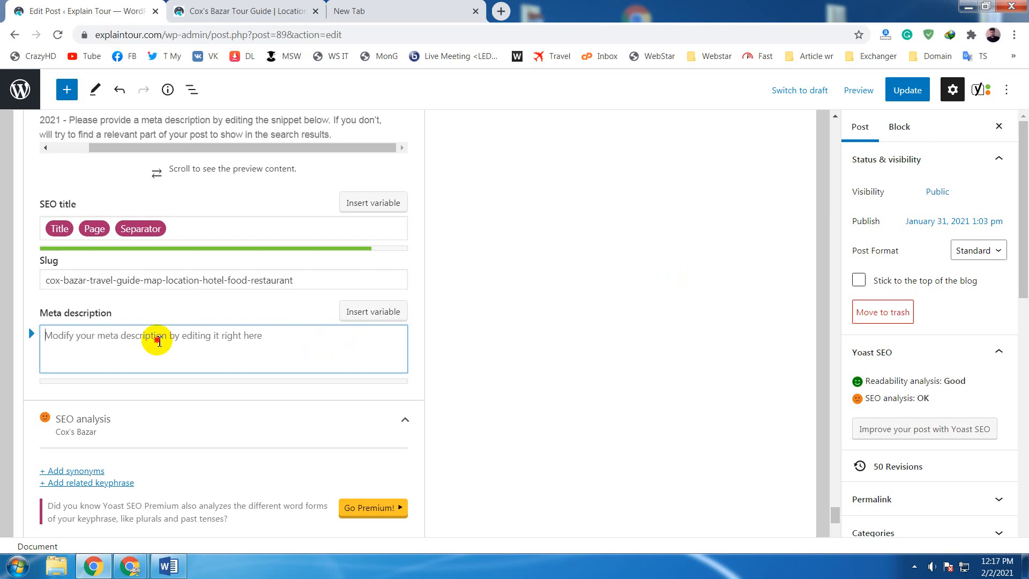
{"action": "left_click", "coordinate": [158, 341]}
{"action": "scroll", "coordinate": [153, 343], "scroll_direction": "up", "scroll_amount": 3}
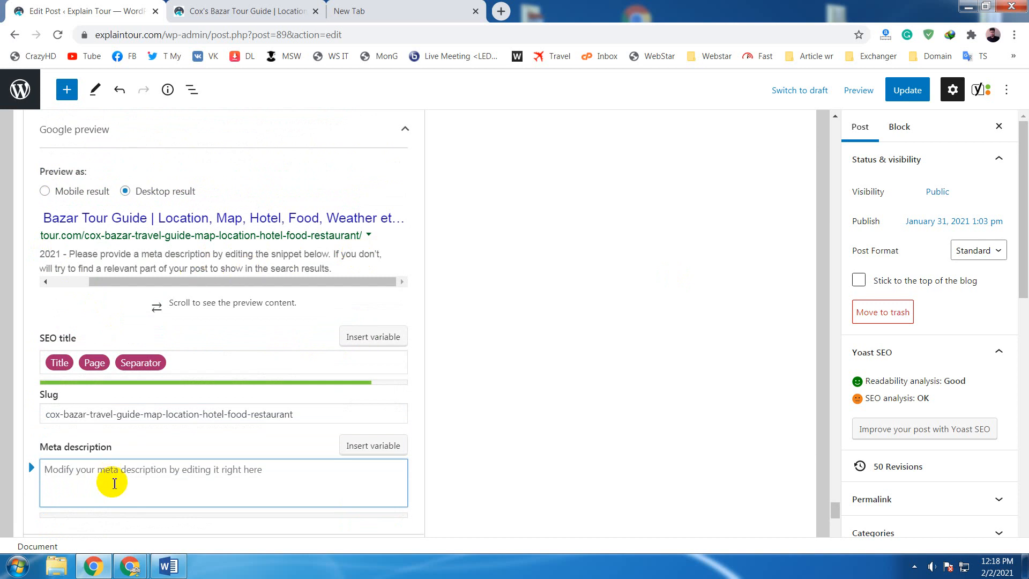
{"action": "left_click", "coordinate": [113, 483]}
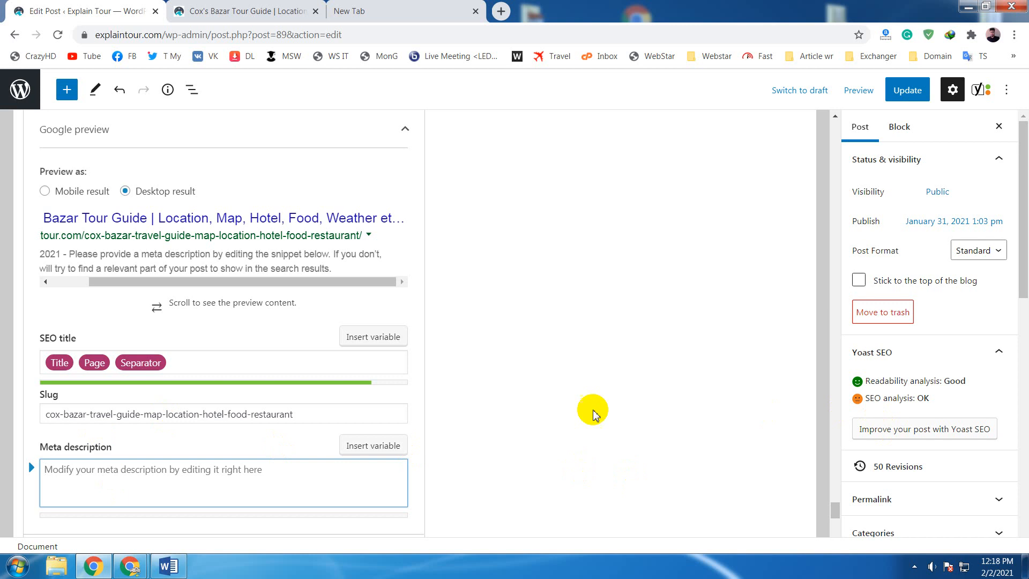
{"action": "left_click", "coordinate": [857, 399]}
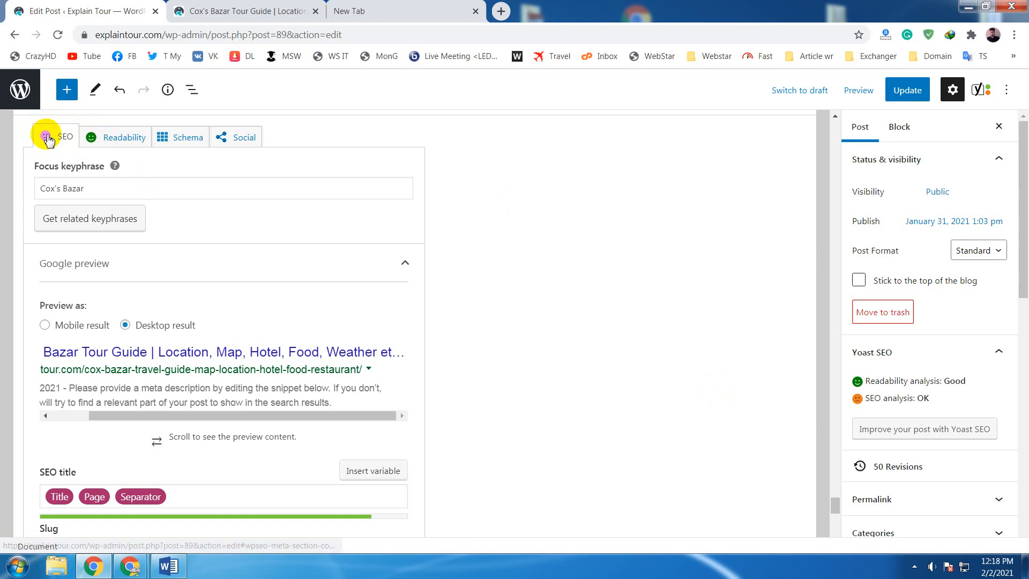
{"action": "scroll", "coordinate": [402, 301], "scroll_direction": "down", "scroll_amount": 2}
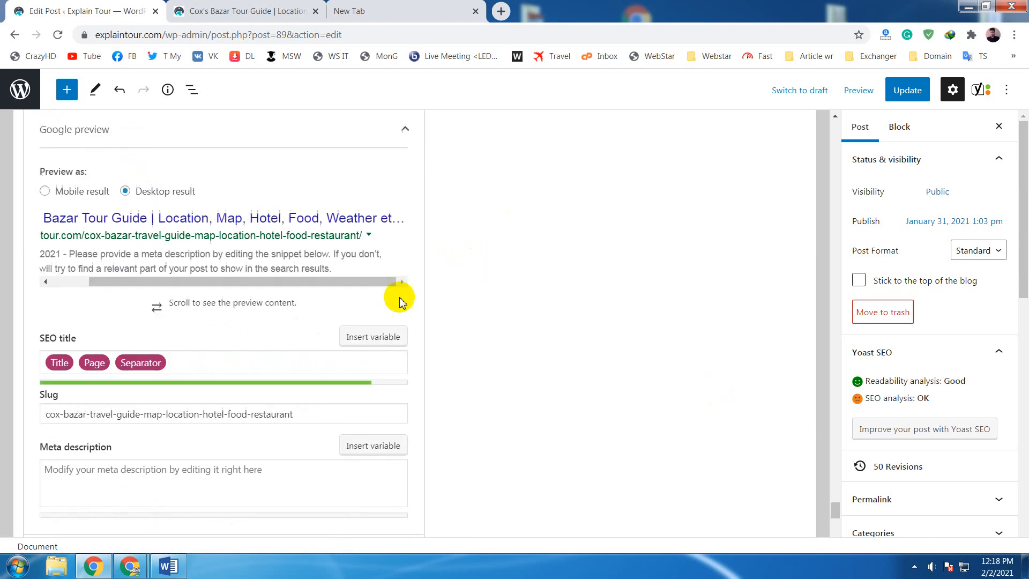
- Begin the meta description with "Cox's Bazar is one of the most attractive place"
{"action": "left_click", "coordinate": [137, 466]}
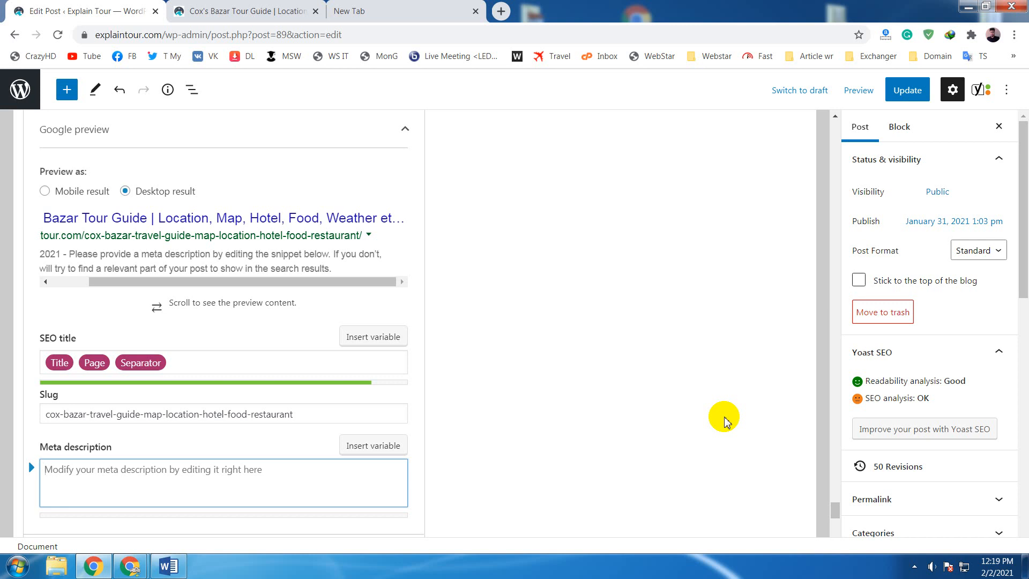
{"action": "type", "text": "Co"}
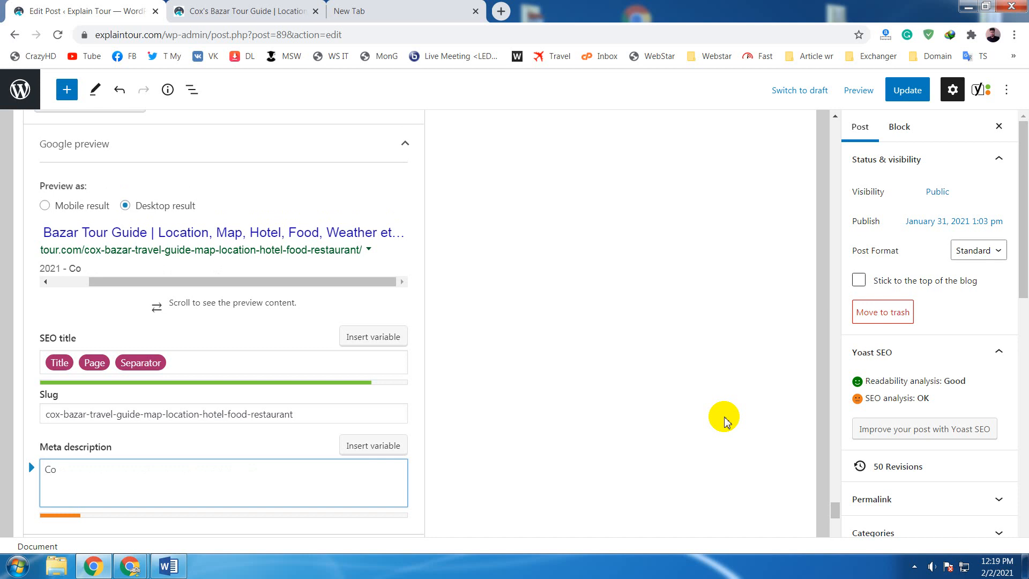
{"action": "type", "text": "x's B"}
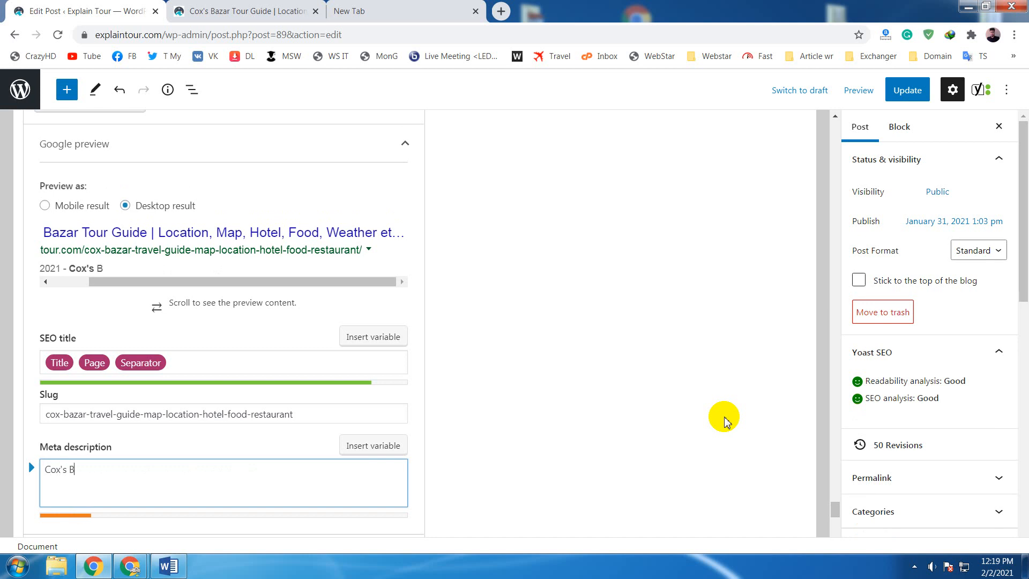
{"action": "type", "text": "azar is one"}
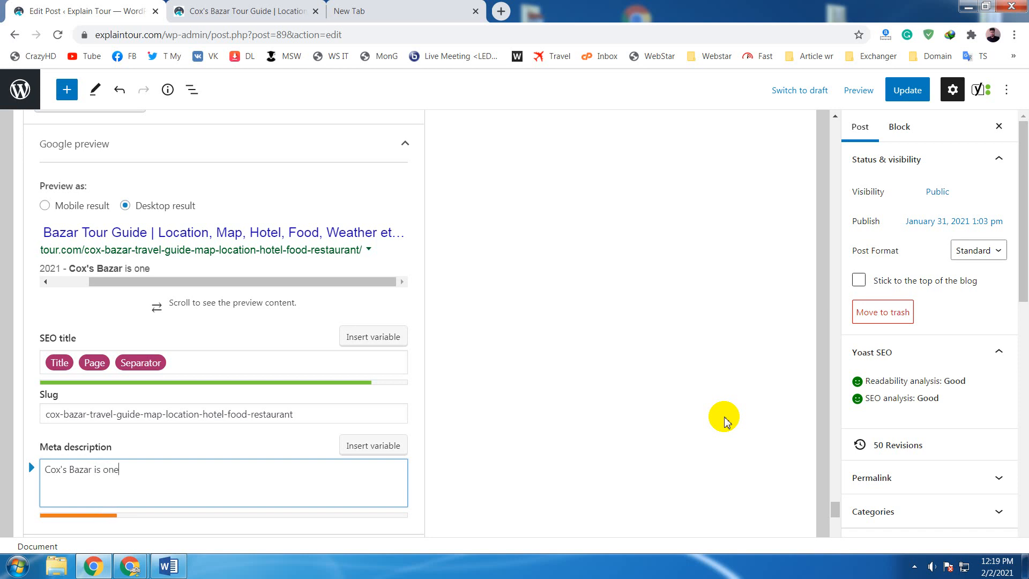
{"action": "type", "text": " of the most"}
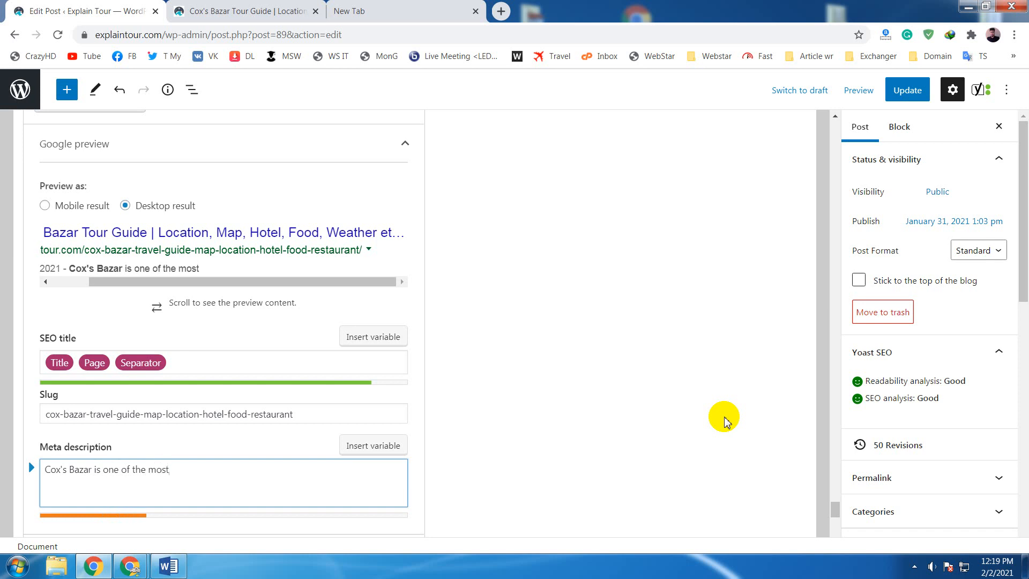
{"action": "type", "text": " attractive place"}
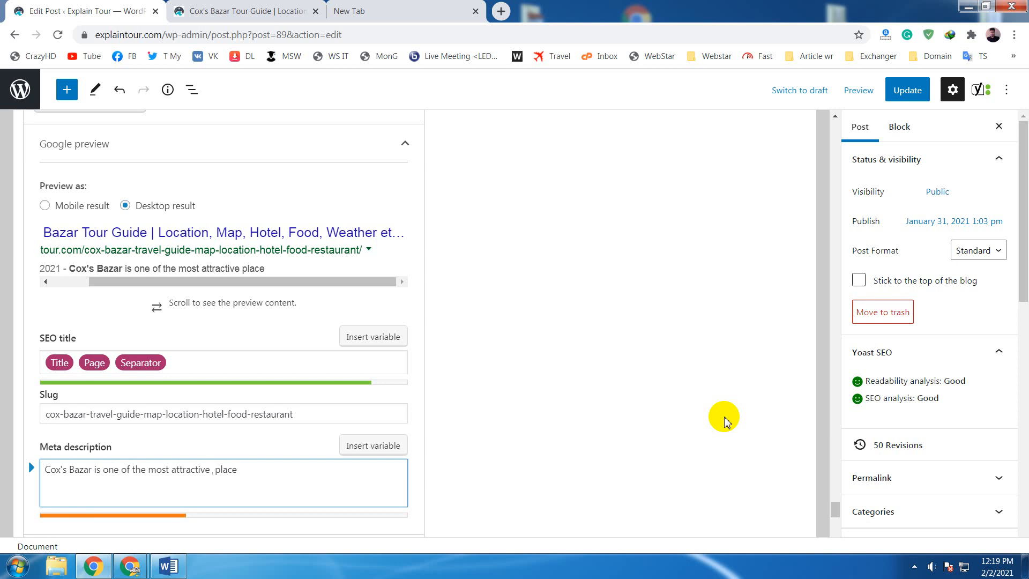
{"action": "type", "text": " tourist"}
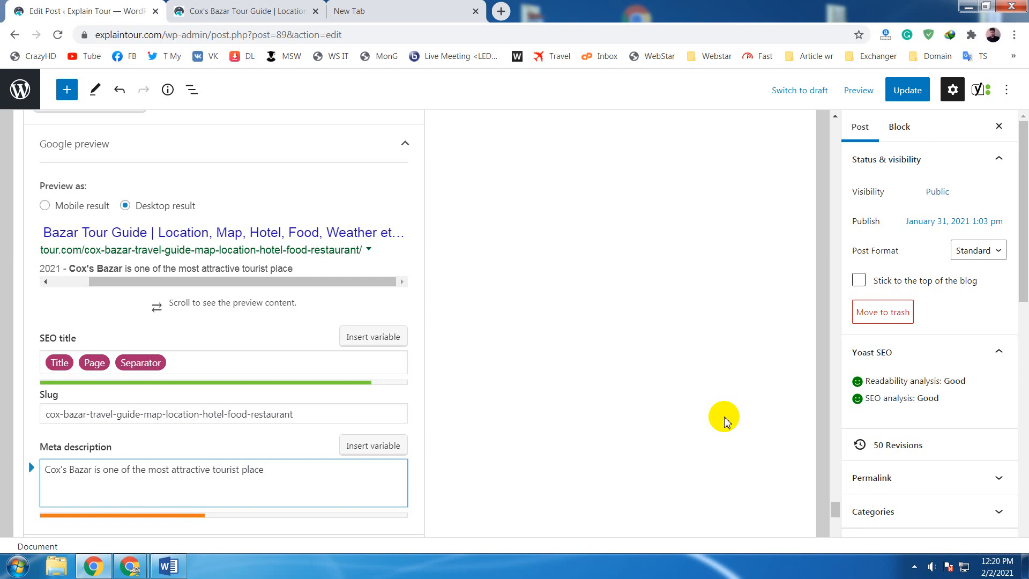
- Insert "tourist" before "place" in the meta description and end the sentence with "in Bangladesh."
{"action": "type", "text": "in Bangladesh"}
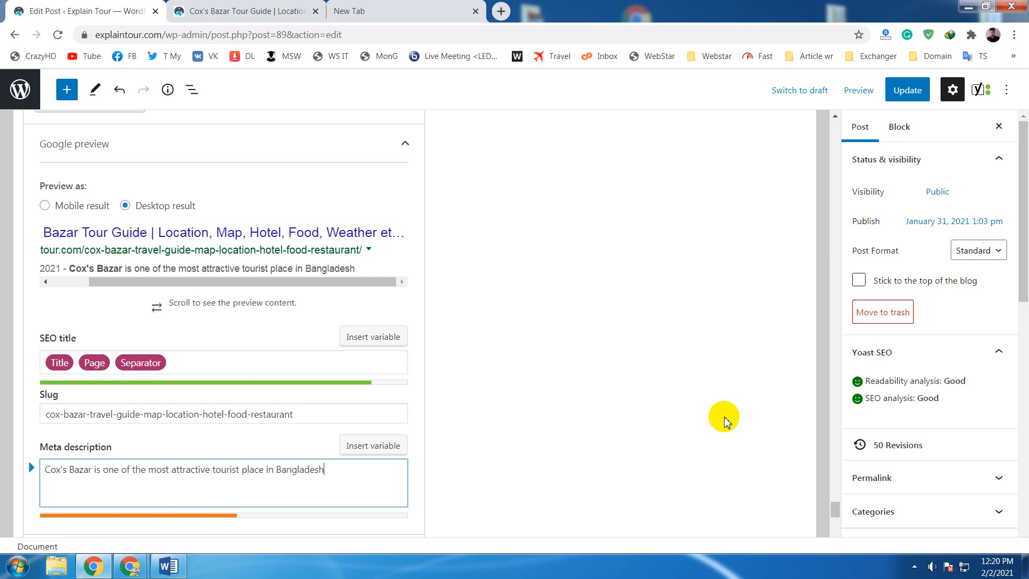
{"action": "type", "text": "."}
- Start a second meta description sentence with "Explore best hotels to stay"
{"action": "type", "text": "Explore best"}
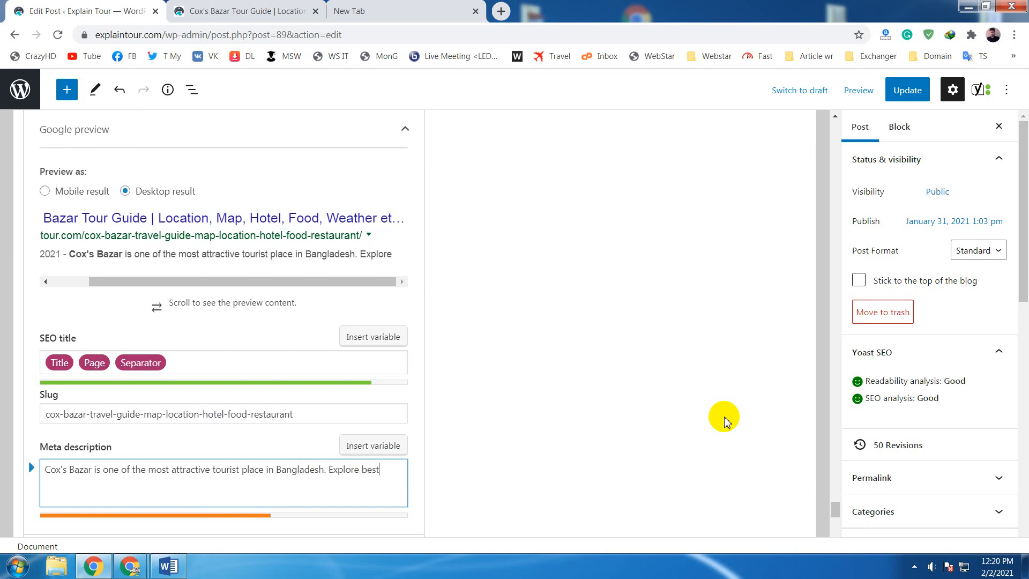
{"action": "type", "text": " hotels to stay"}
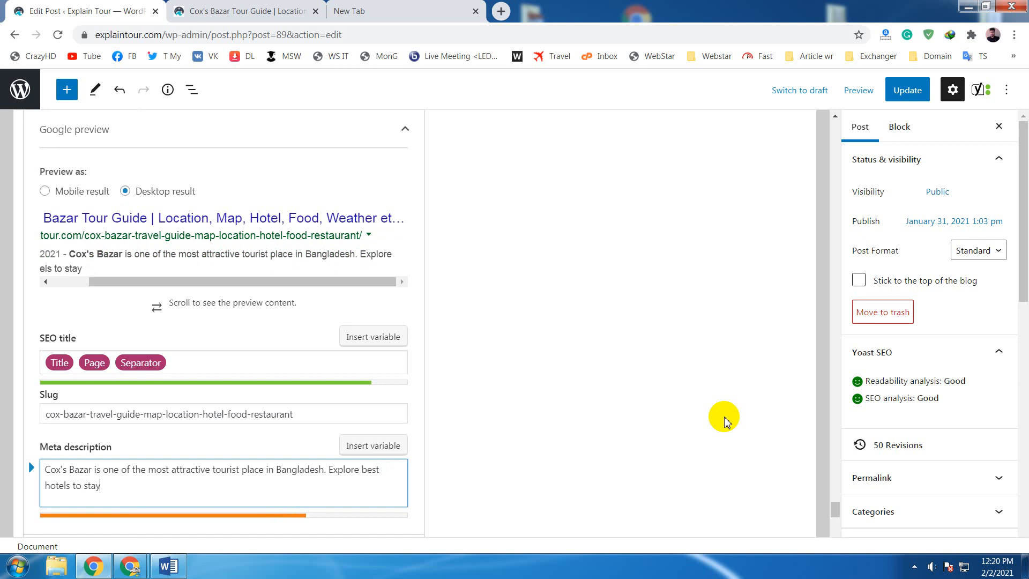
{"action": "type", "text": ","}
- Continue the second meta description sentence with ", popular food to eat"
{"action": "type", "text": "popular foood"}
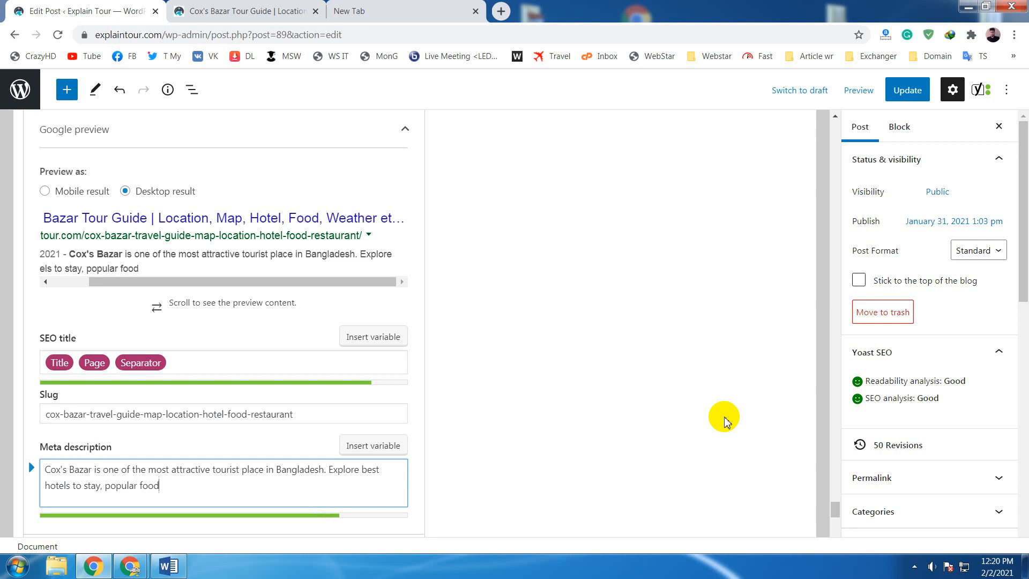
{"action": "type", "text": " to eat, best"}
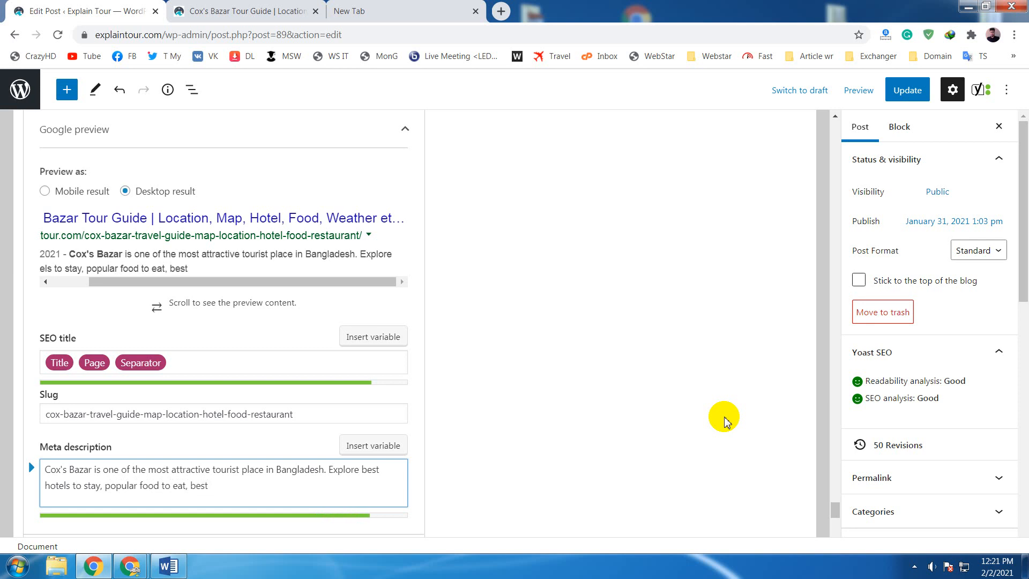
- Finish the meta description with ", things to do and more."
{"action": "key", "text": "BackSpace"}
{"action": "key", "text": "BackSpace"}
{"action": "key", "text": "BackSpace"}
{"action": "key", "text": "BackSpace"}
{"action": "key", "text": "BackSpace"}
{"action": "type", "text": "things to do"}
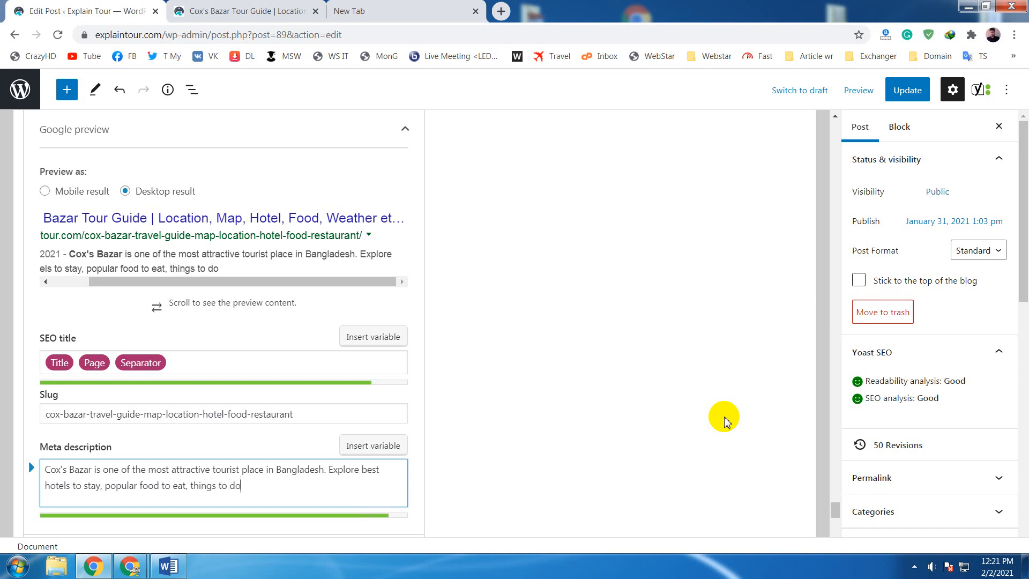
{"action": "type", "text": " and more."}
- Recheck the SEO analysis problems, improvements and good results, especially the keyphrase in meta description and meta description length entries
{"action": "scroll", "coordinate": [724, 421], "scroll_direction": "down", "scroll_amount": 5}
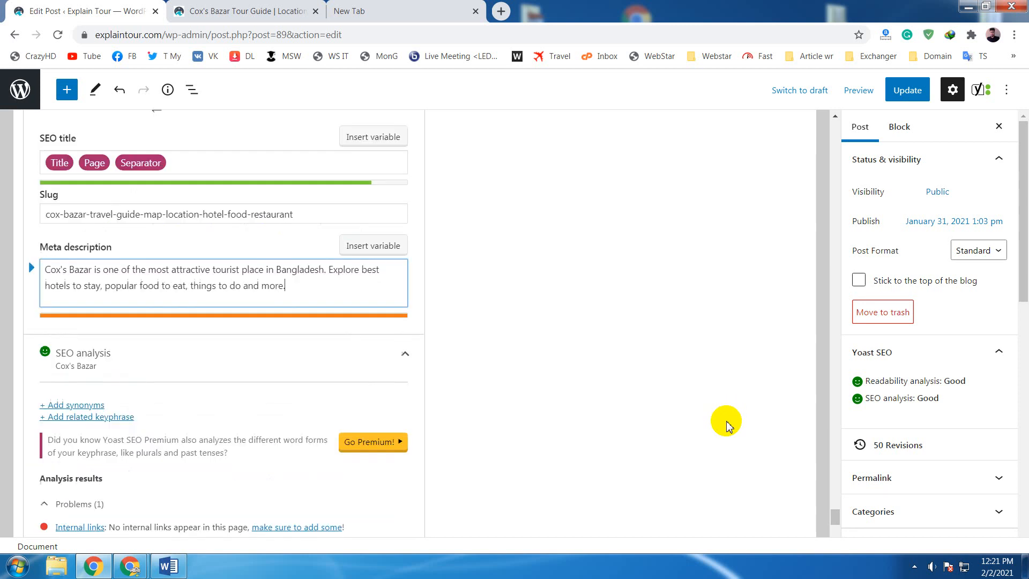
{"action": "scroll", "coordinate": [724, 426], "scroll_direction": "down", "scroll_amount": 1}
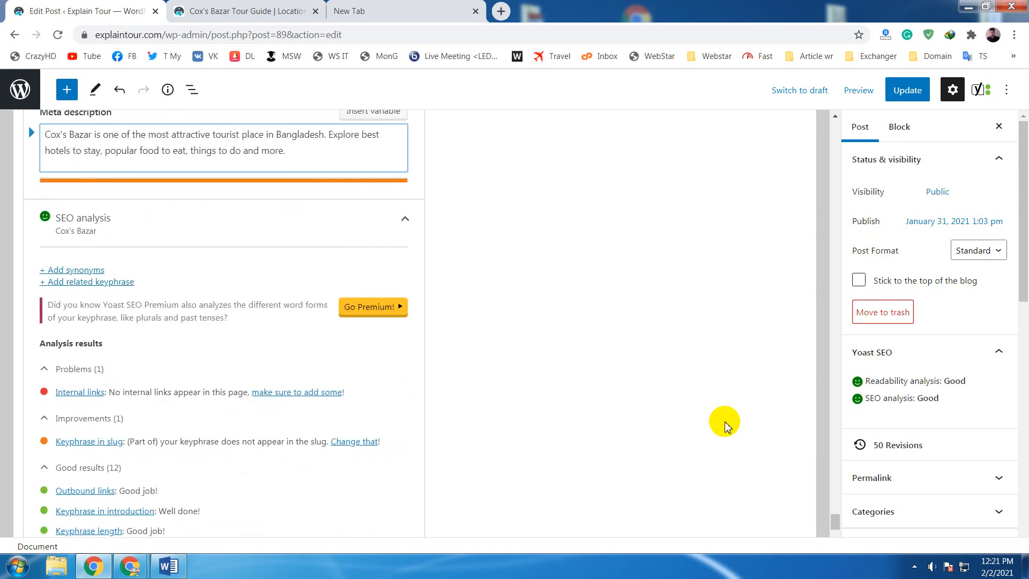
{"action": "scroll", "coordinate": [726, 427], "scroll_direction": "down", "scroll_amount": 1}
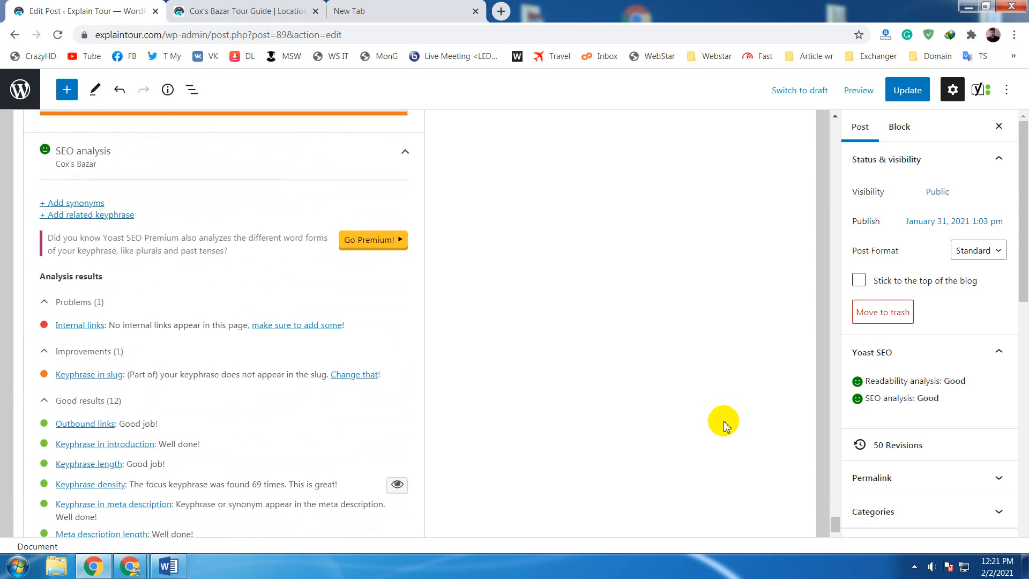
{"action": "scroll", "coordinate": [723, 426], "scroll_direction": "down", "scroll_amount": 3}
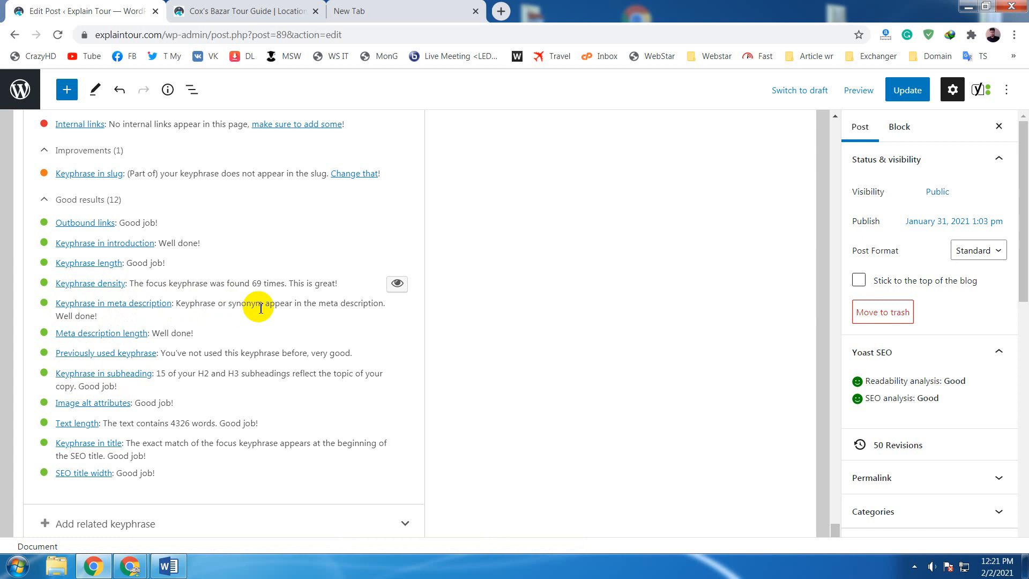
{"action": "left_click_drag", "start_coordinate": [256, 304], "coordinate": [344, 315]}
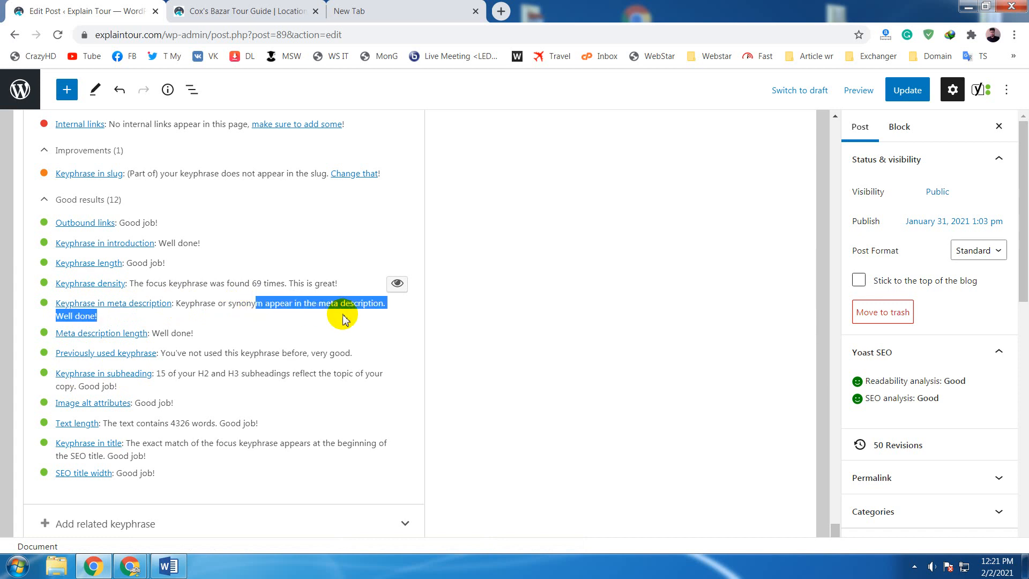
{"action": "left_click", "coordinate": [460, 335]}
{"action": "scroll", "coordinate": [462, 338], "scroll_direction": "up", "scroll_amount": 5}
{"action": "scroll", "coordinate": [462, 339], "scroll_direction": "up", "scroll_amount": 4}
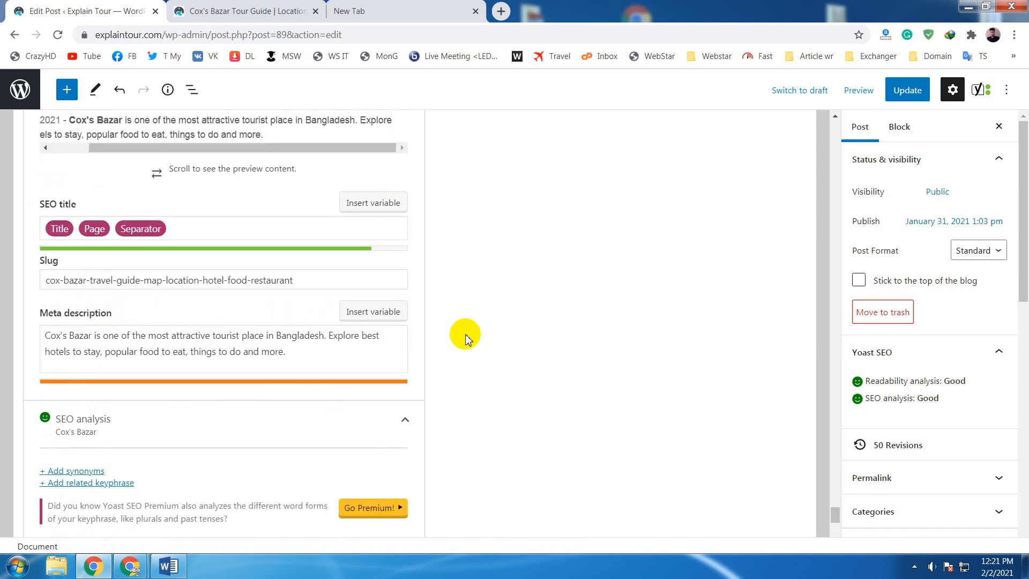
- Check the Grammarly suggestions in the meta description and dismiss the plural noun suggestion for "place"
{"action": "scroll", "coordinate": [465, 339], "scroll_direction": "down", "scroll_amount": 2}
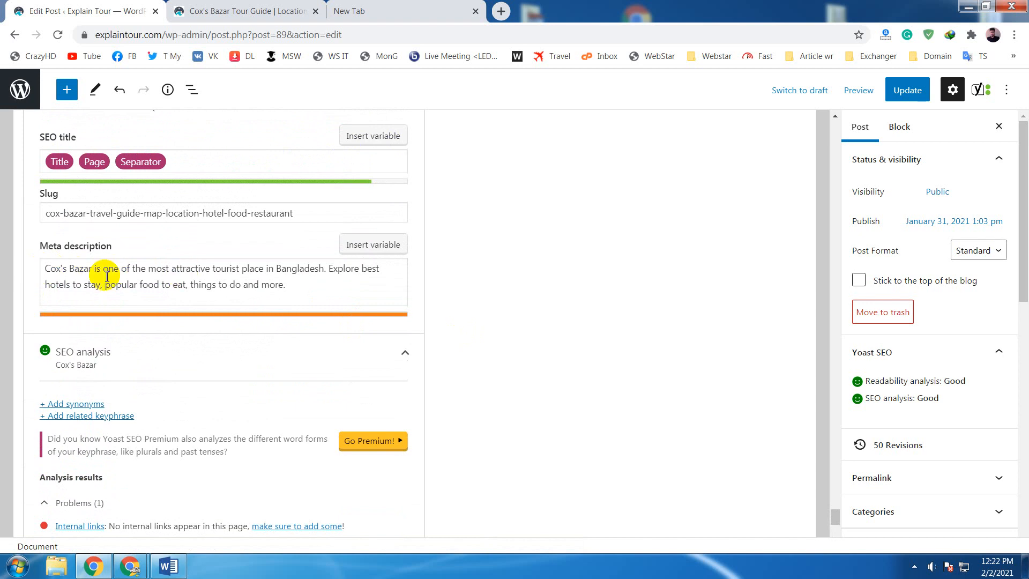
{"action": "left_click_drag", "start_coordinate": [303, 288], "coordinate": [35, 267]}
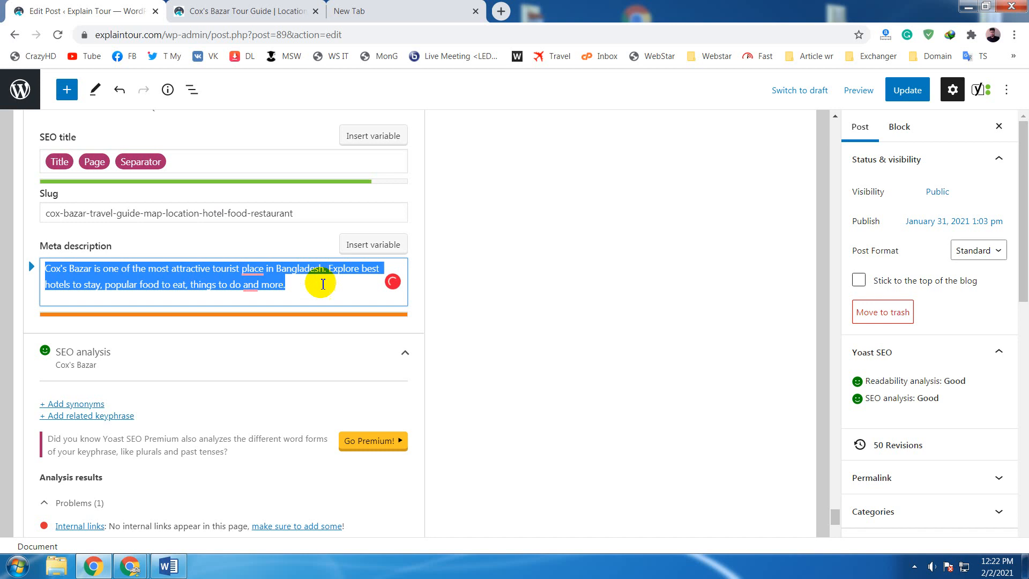
{"action": "left_click", "coordinate": [324, 284]}
{"action": "mouse_move", "coordinate": [254, 269]}
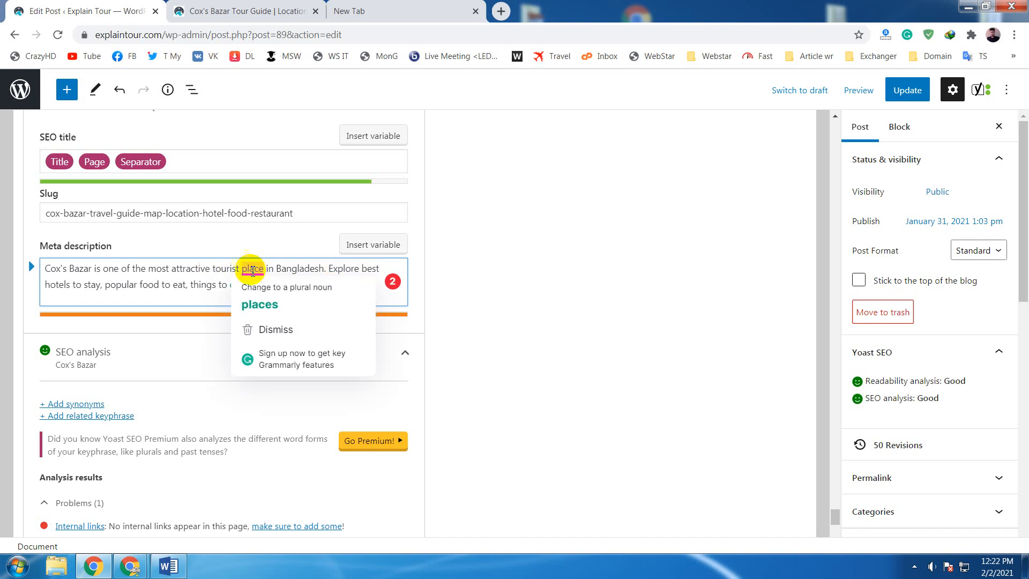
{"action": "left_click", "coordinate": [200, 284]}
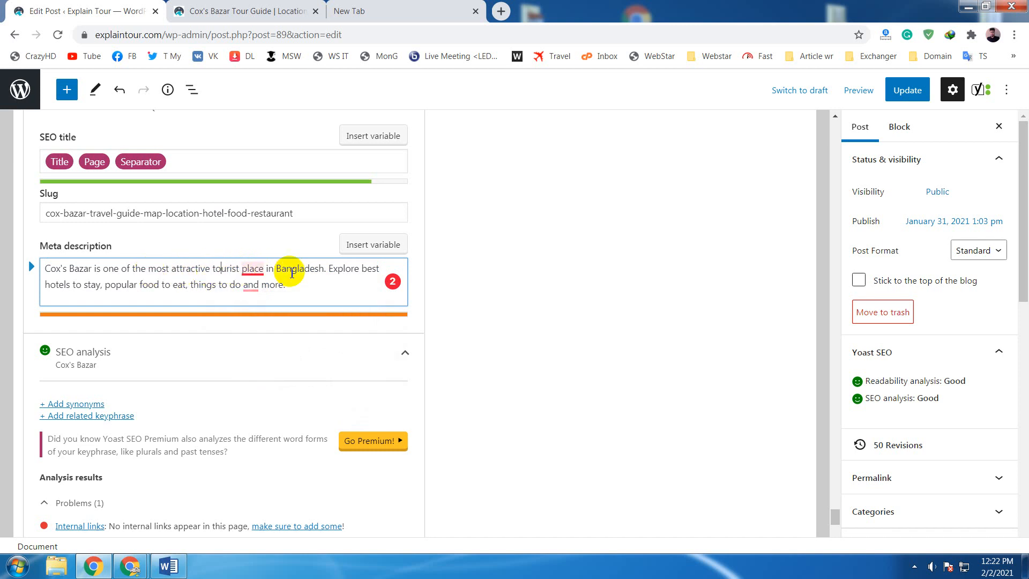
{"action": "left_click", "coordinate": [330, 289]}
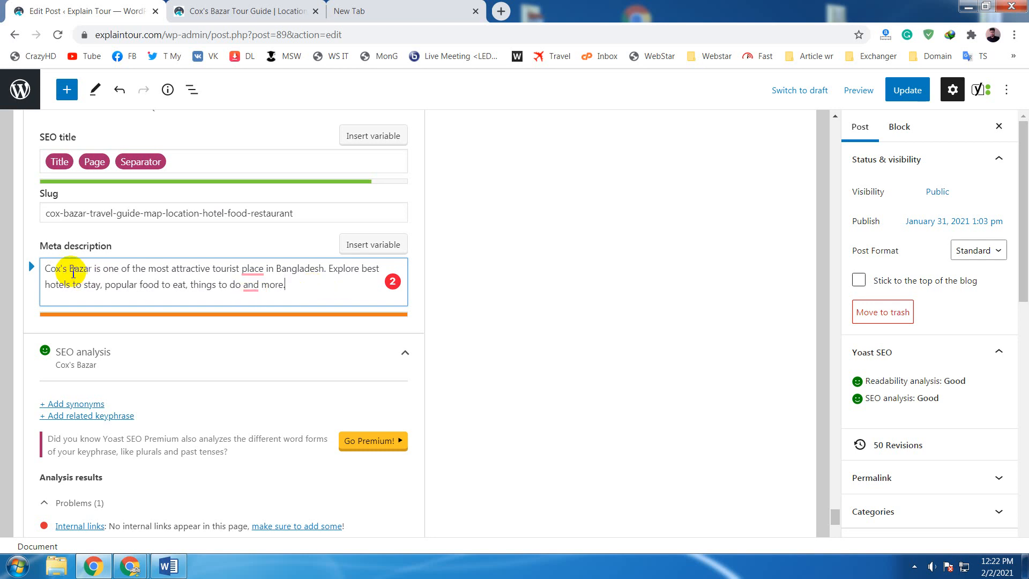
{"action": "mouse_move", "coordinate": [250, 269]}
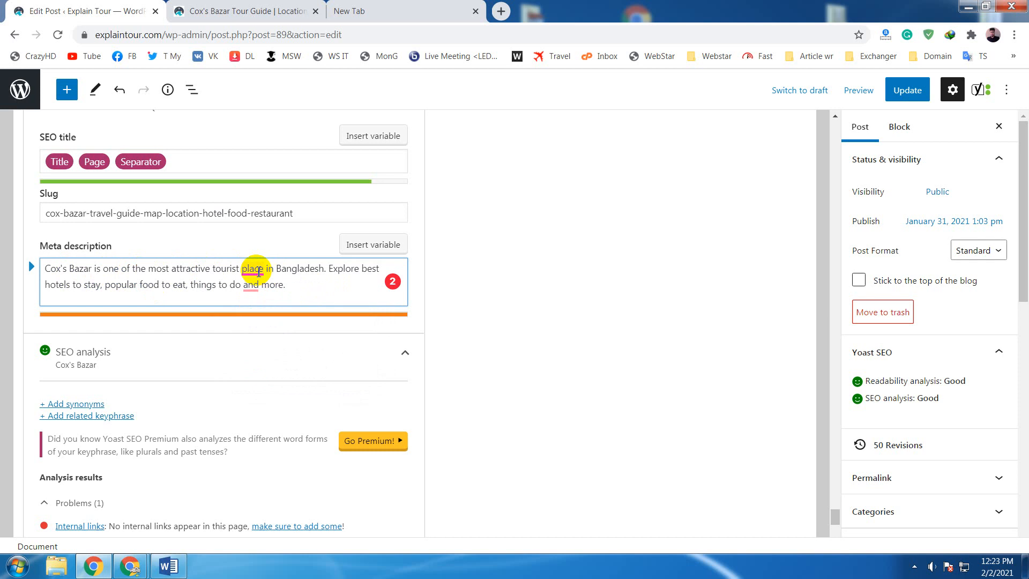
{"action": "left_click", "coordinate": [270, 329]}
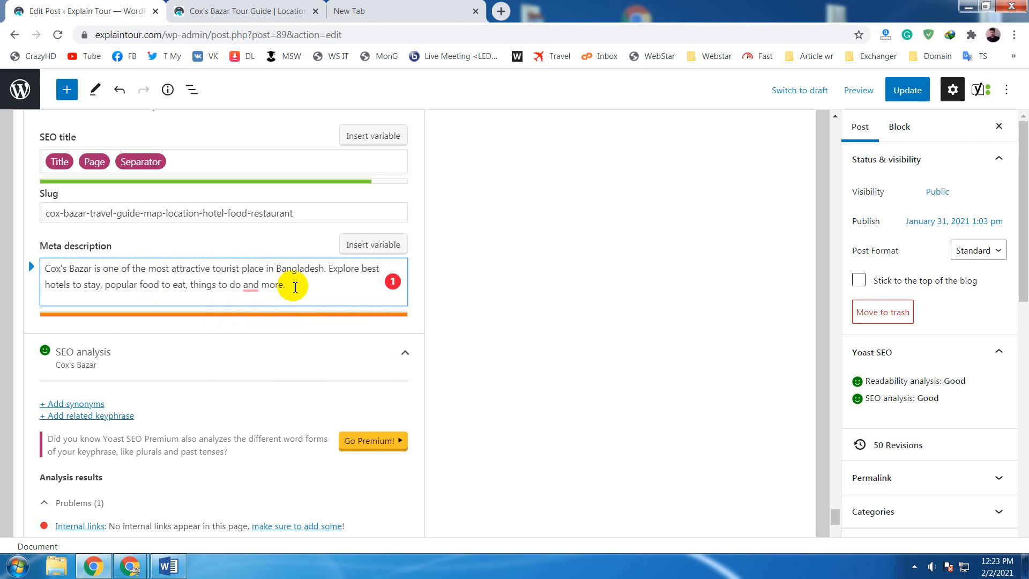
- Change "food" to "foods" in the second sentence of the meta description
{"action": "left_click", "coordinate": [288, 290]}
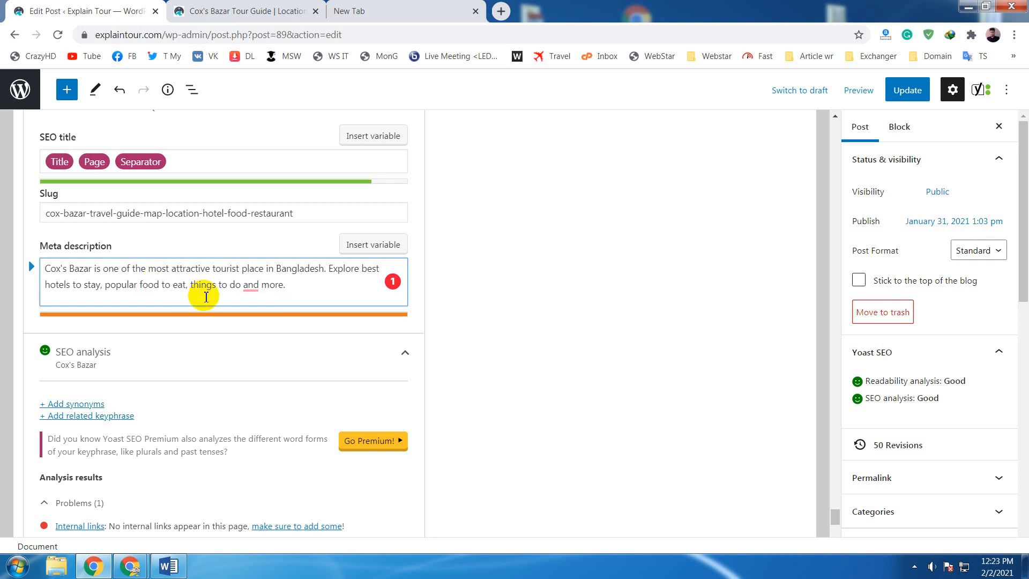
{"action": "type", "text": "s"}
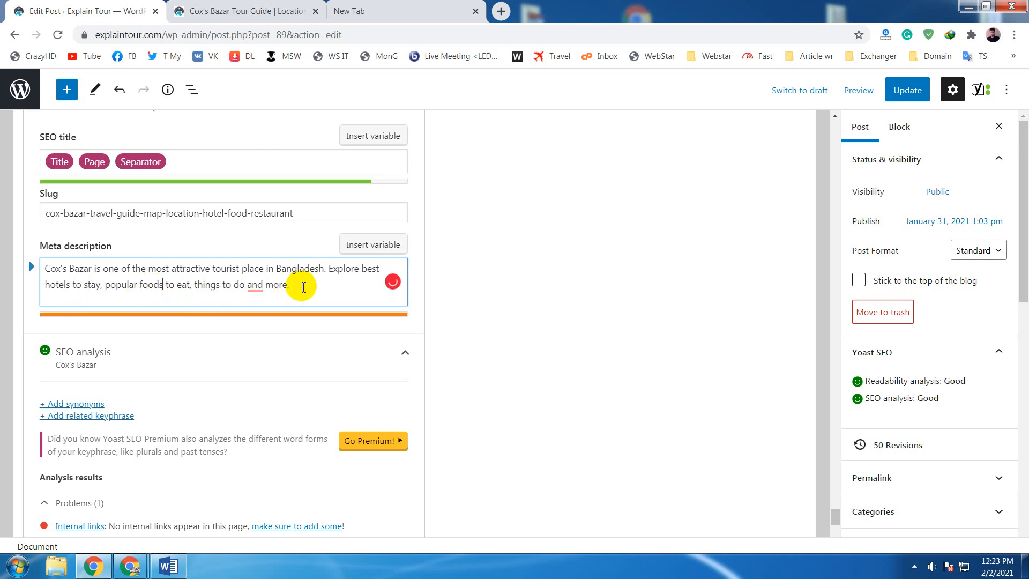
{"action": "left_click", "coordinate": [303, 287]}
- Review the SEO analysis problems, improvements and good results against the edited meta description, focusing on internal links and keyphrase in slug
{"action": "scroll", "coordinate": [302, 289], "scroll_direction": "down", "scroll_amount": 6}
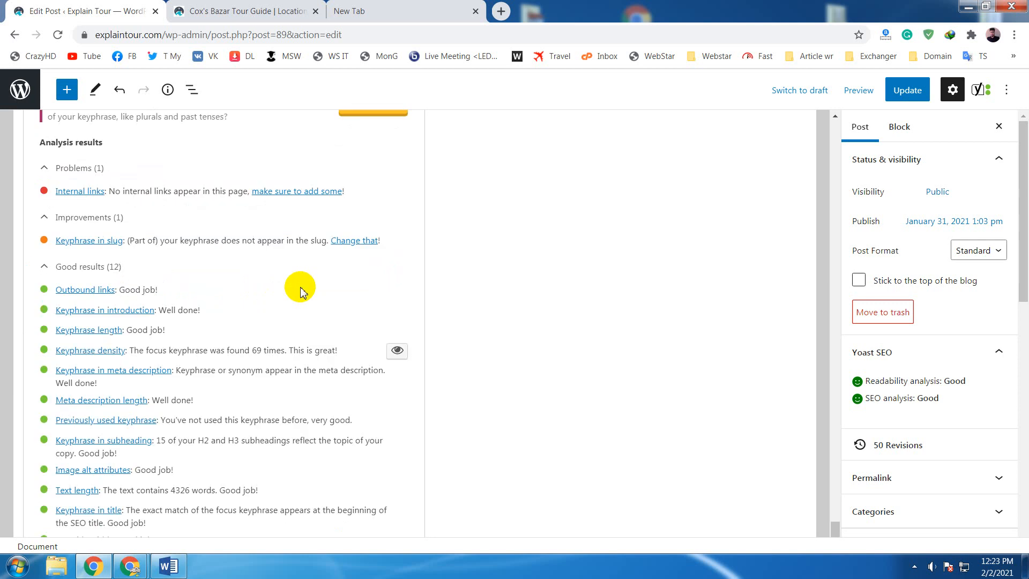
{"action": "scroll", "coordinate": [300, 291], "scroll_direction": "up", "scroll_amount": 5}
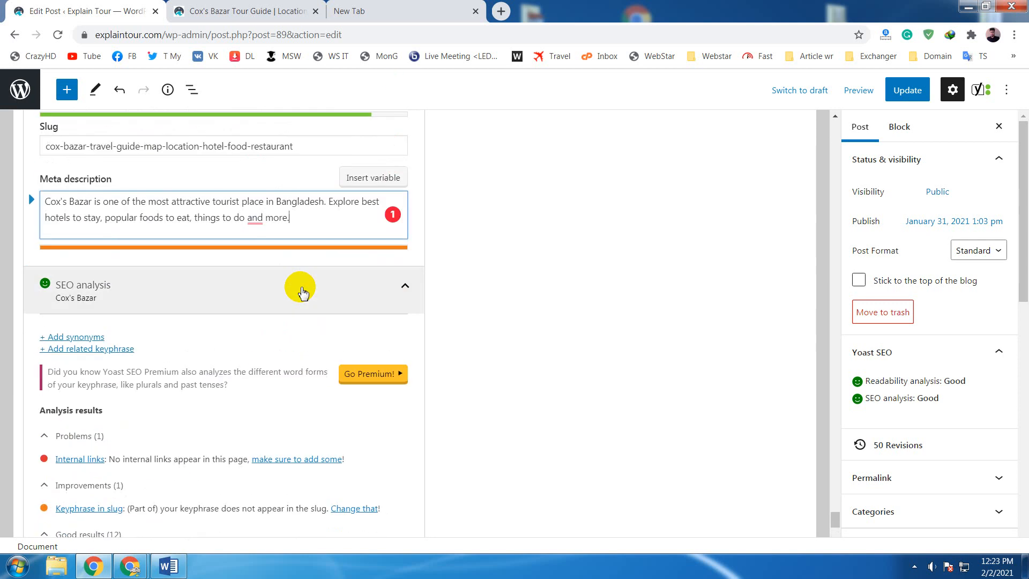
{"action": "scroll", "coordinate": [300, 289], "scroll_direction": "up", "scroll_amount": 10}
{"action": "scroll", "coordinate": [278, 272], "scroll_direction": "down", "scroll_amount": 4}
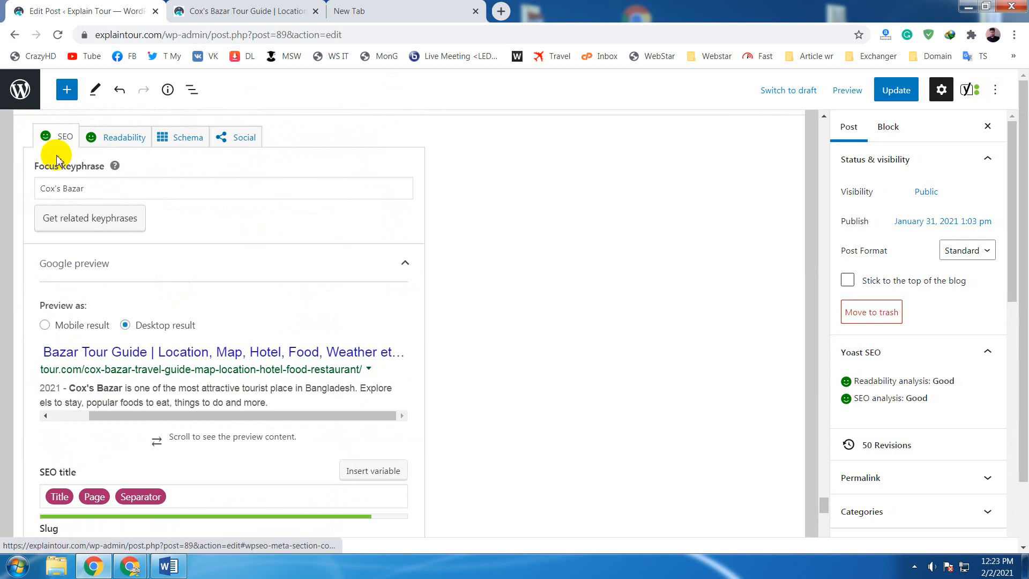
{"action": "scroll", "coordinate": [311, 272], "scroll_direction": "down", "scroll_amount": 9}
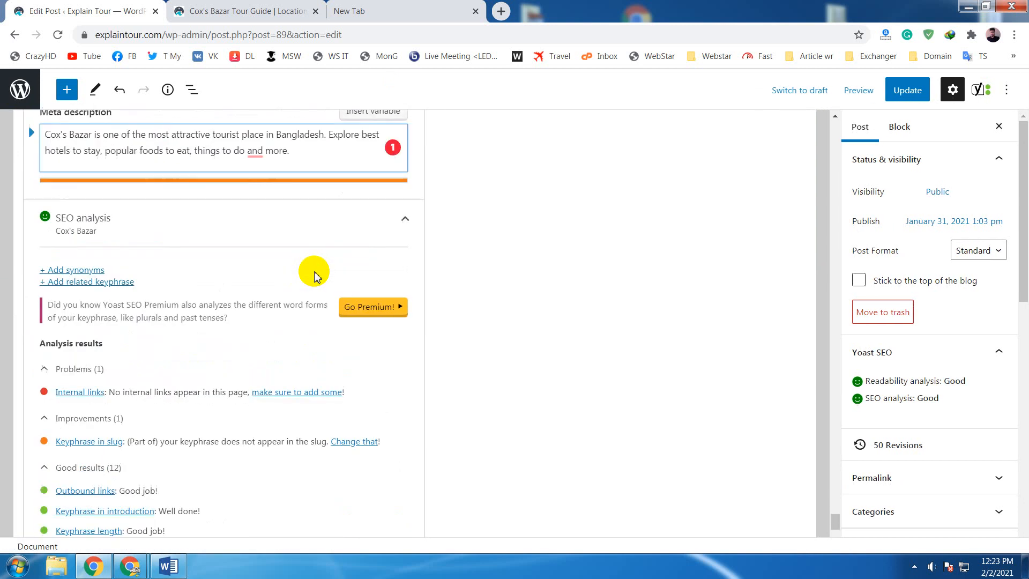
{"action": "scroll", "coordinate": [314, 275], "scroll_direction": "down", "scroll_amount": 1}
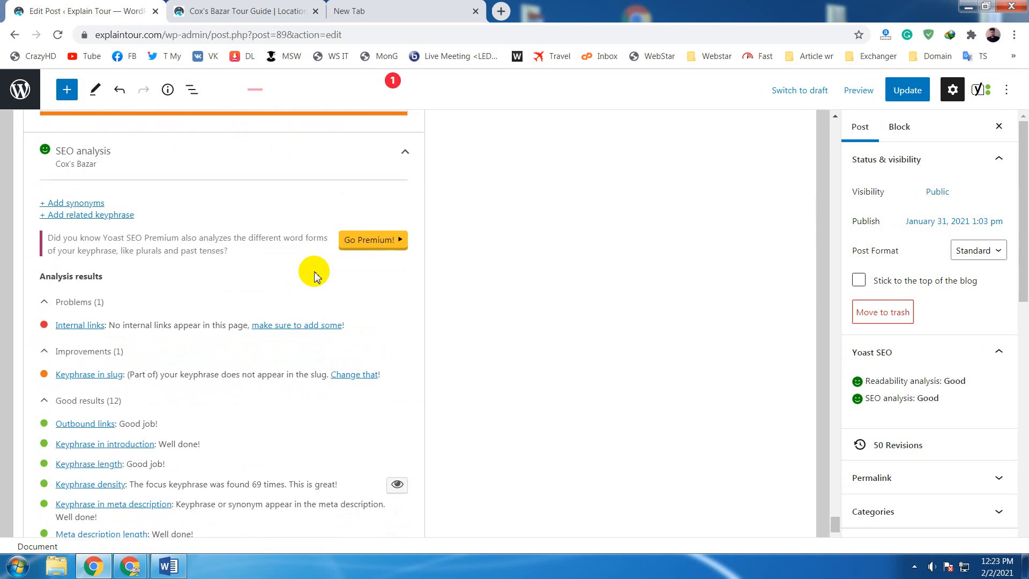
{"action": "scroll", "coordinate": [314, 276], "scroll_direction": "down", "scroll_amount": 1}
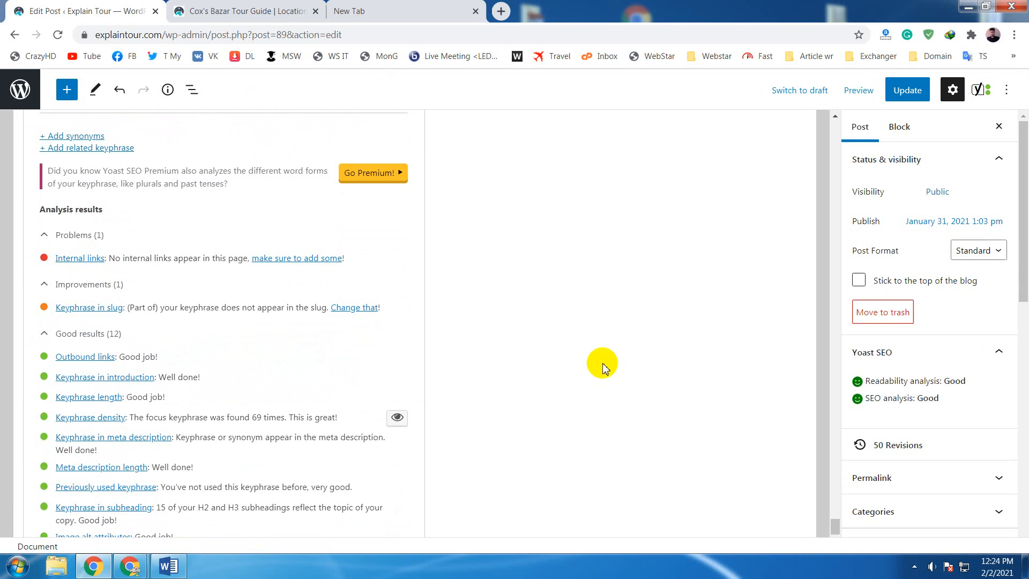
{"action": "scroll", "coordinate": [602, 367], "scroll_direction": "up", "scroll_amount": 6}
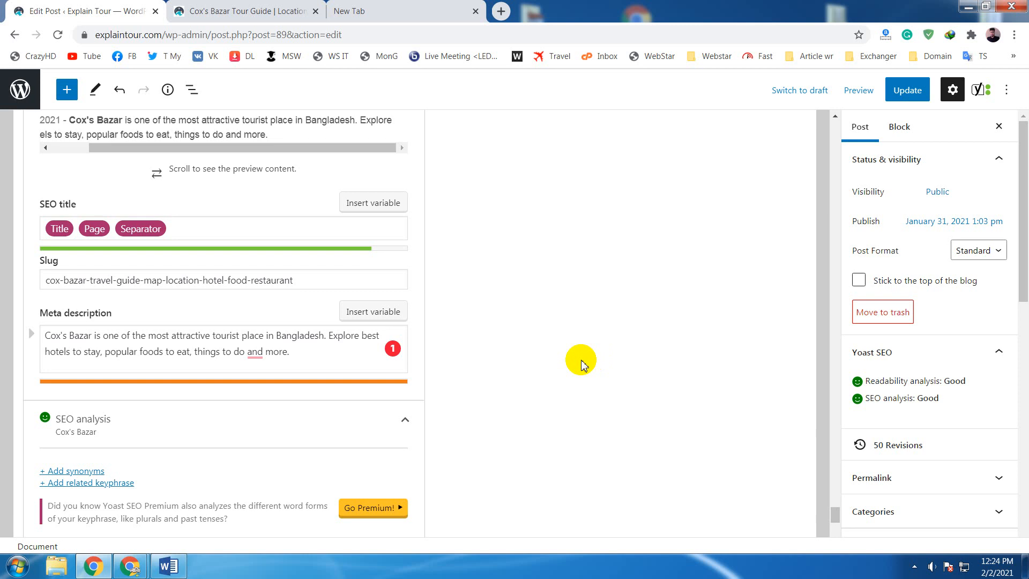
{"action": "scroll", "coordinate": [578, 356], "scroll_direction": "down", "scroll_amount": 5}
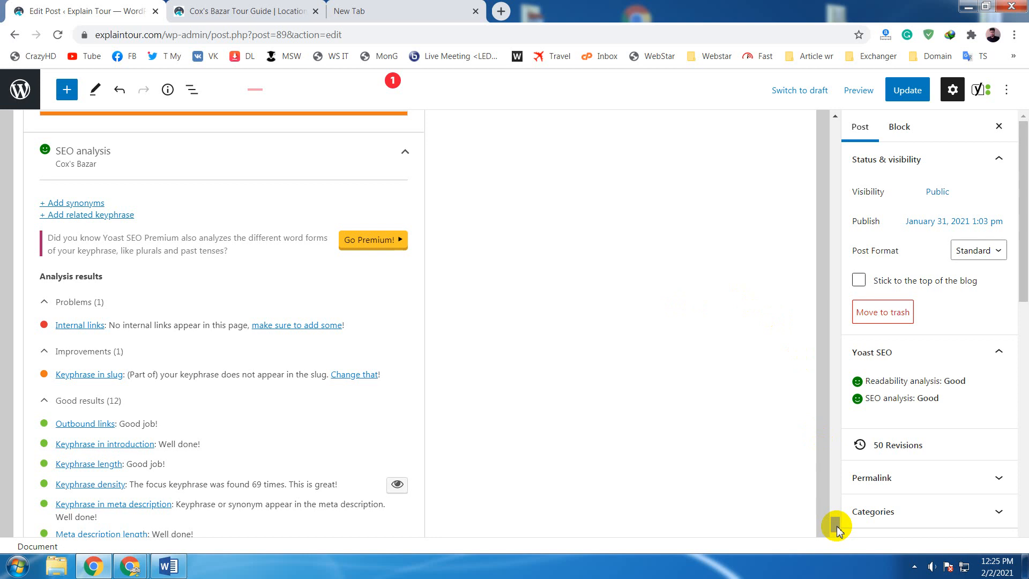
- Return to the beginning of the post, check the Google Meet class window, and go back to the post editor
{"action": "left_click_drag", "start_coordinate": [834, 523], "coordinate": [834, 131]}
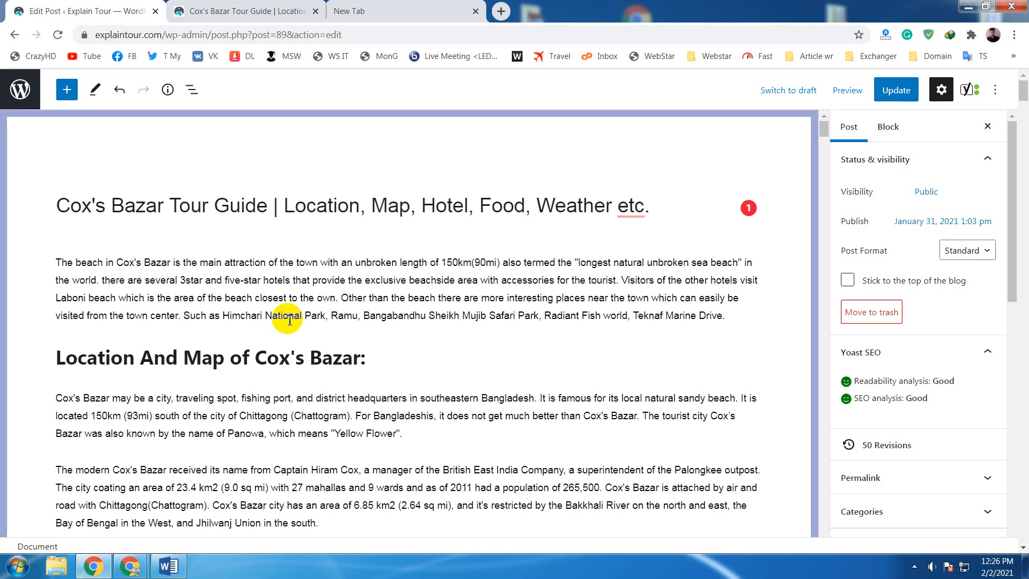
{"action": "mouse_move", "coordinate": [129, 565]}
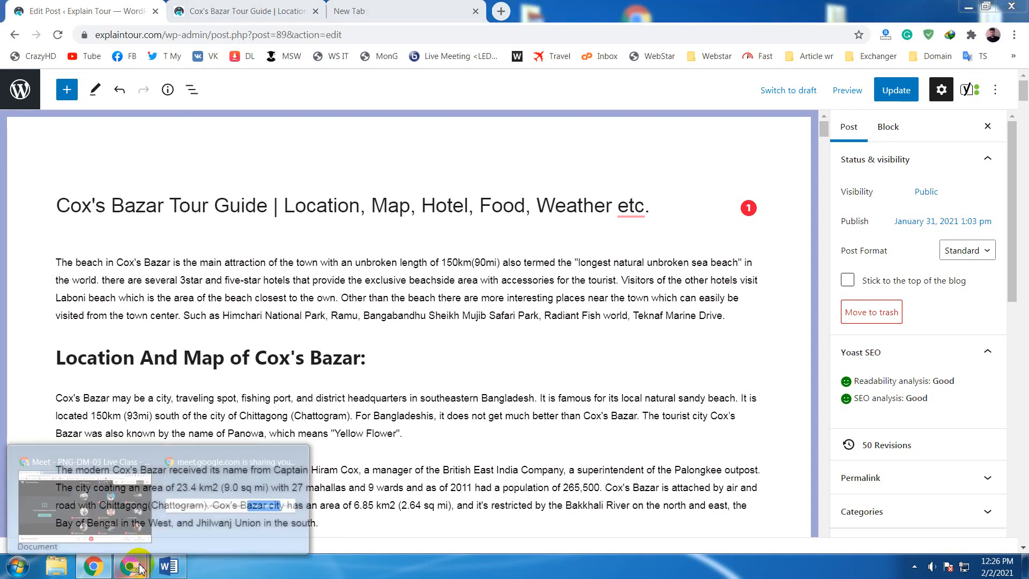
{"action": "left_click", "coordinate": [131, 509]}
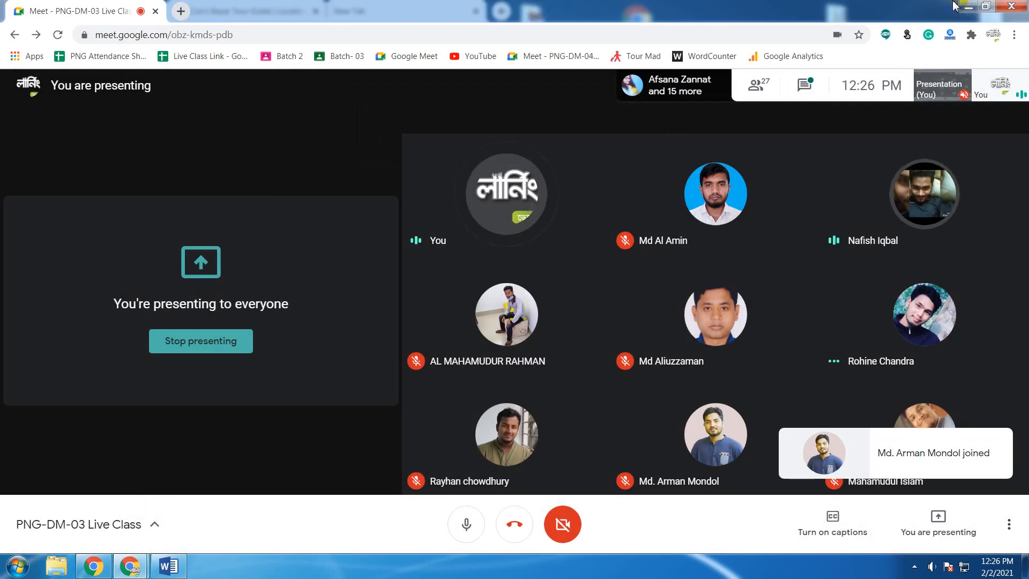
{"action": "left_click", "coordinate": [969, 7]}
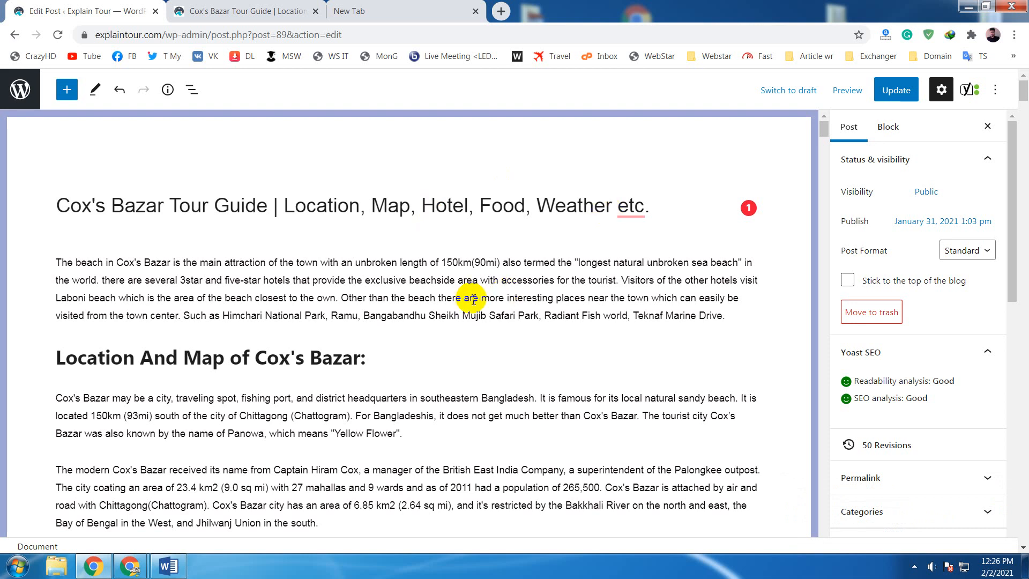
- Examine the introduction paragraph for possible internal link phrases such as "Cox's Bazar", "main attraction" and "sea beach"
{"action": "left_click", "coordinate": [437, 308]}
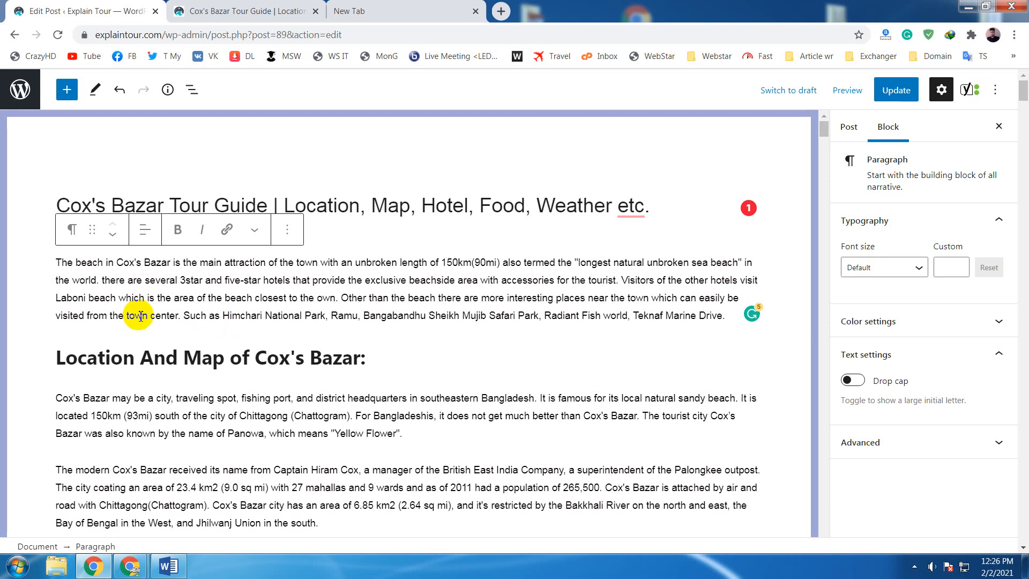
{"action": "left_click", "coordinate": [311, 296]}
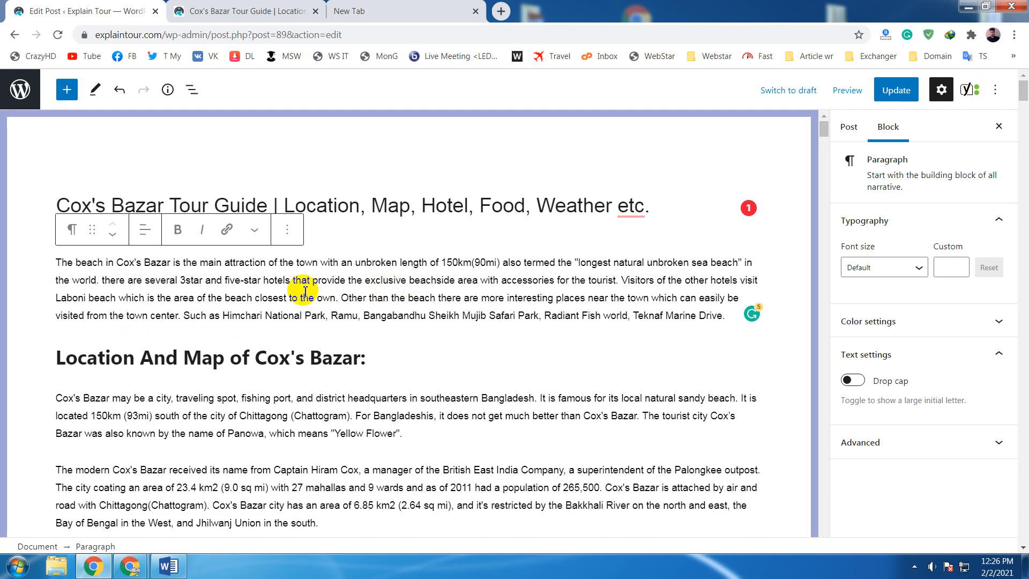
{"action": "left_click", "coordinate": [118, 263]}
{"action": "left_click_drag", "start_coordinate": [119, 263], "coordinate": [173, 264]}
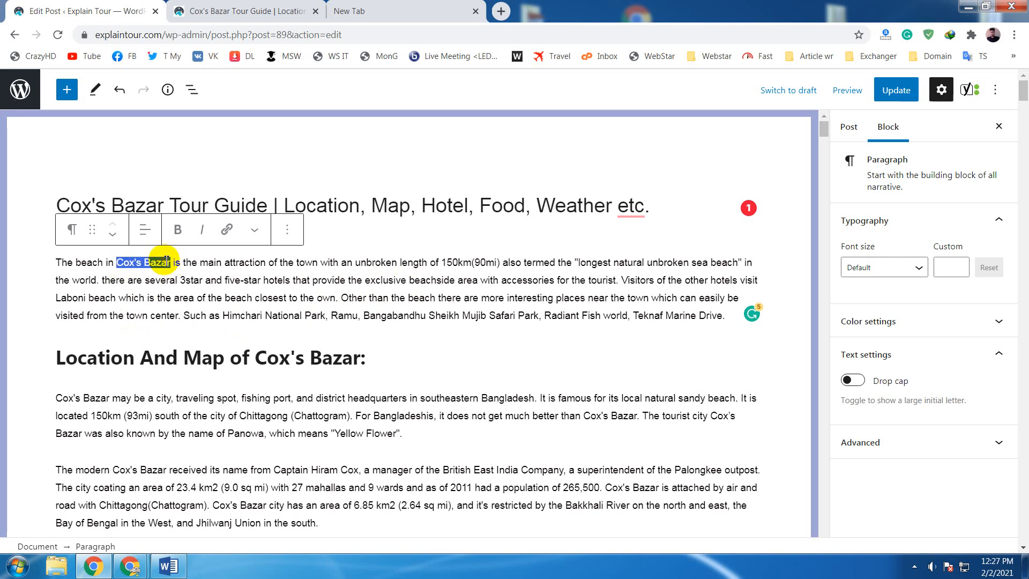
{"action": "left_click", "coordinate": [176, 261]}
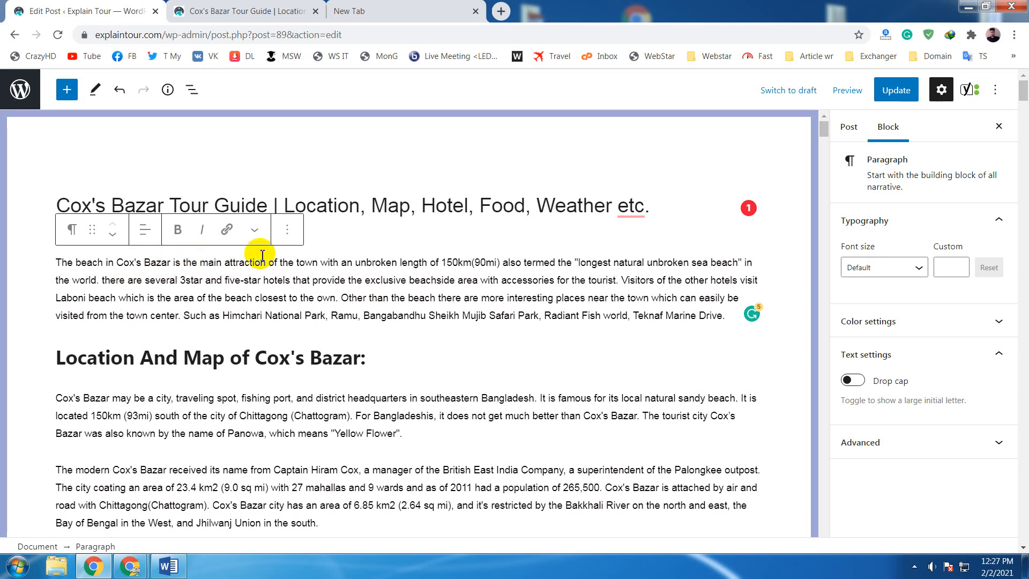
{"action": "double_click", "coordinate": [277, 285]}
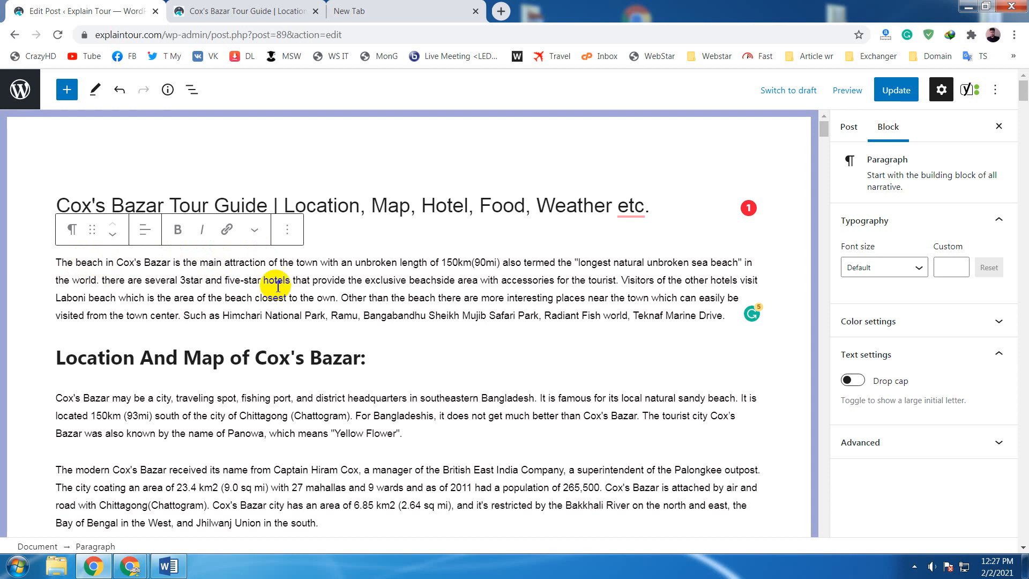
{"action": "left_click", "coordinate": [216, 264]}
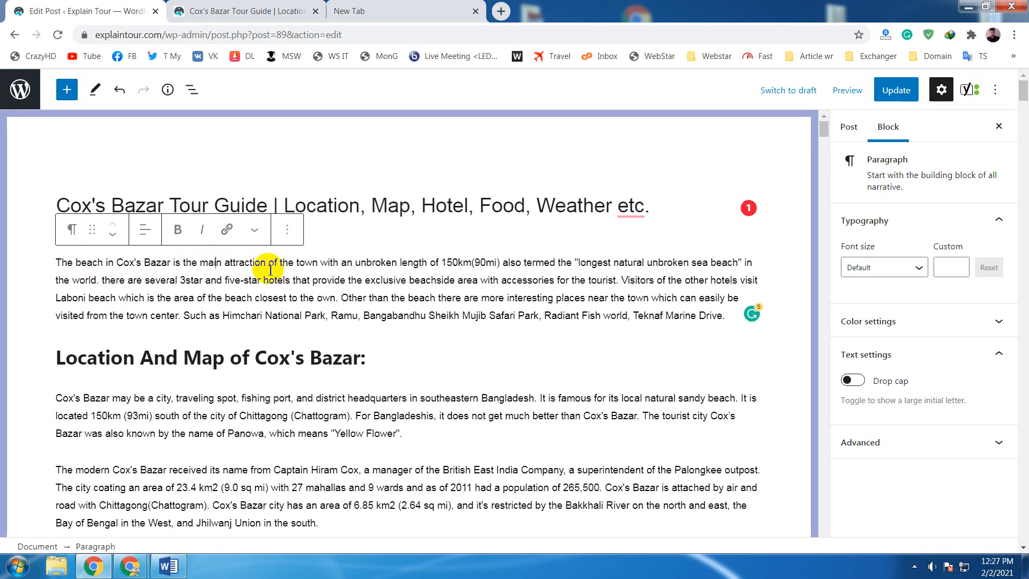
{"action": "left_click_drag", "start_coordinate": [266, 263], "coordinate": [199, 262]}
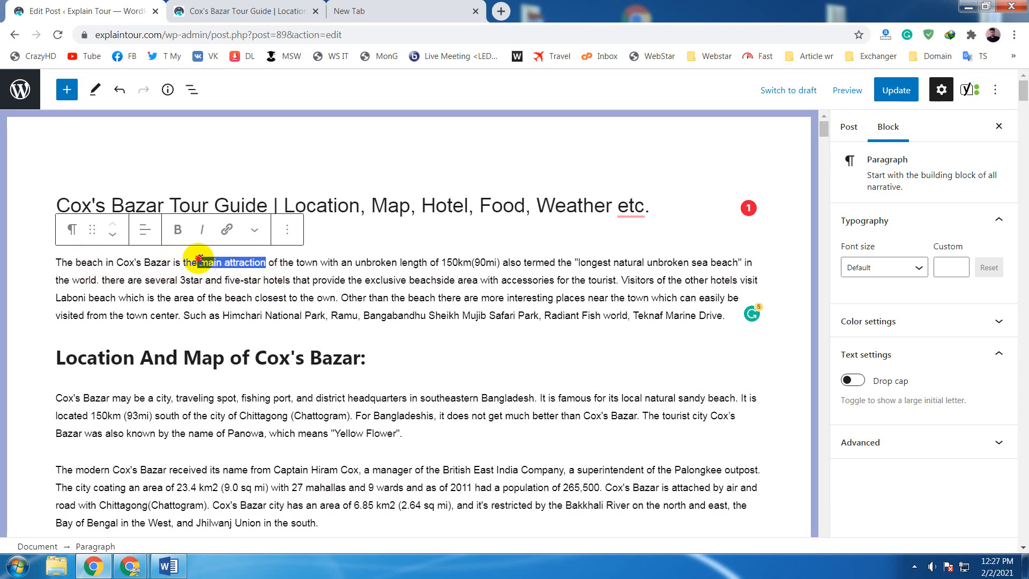
{"action": "left_click", "coordinate": [255, 262]}
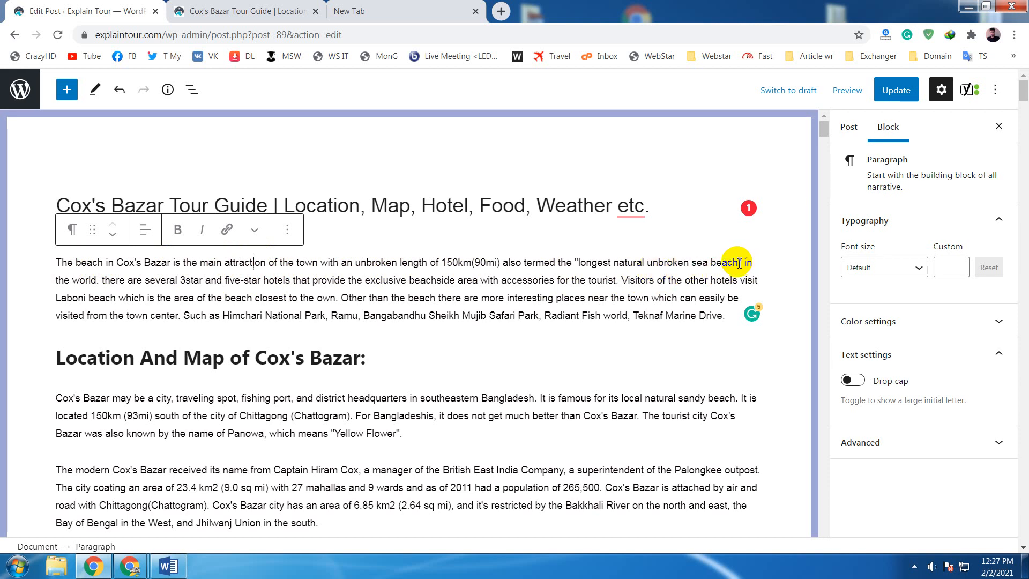
{"action": "left_click_drag", "start_coordinate": [739, 263], "coordinate": [691, 263]}
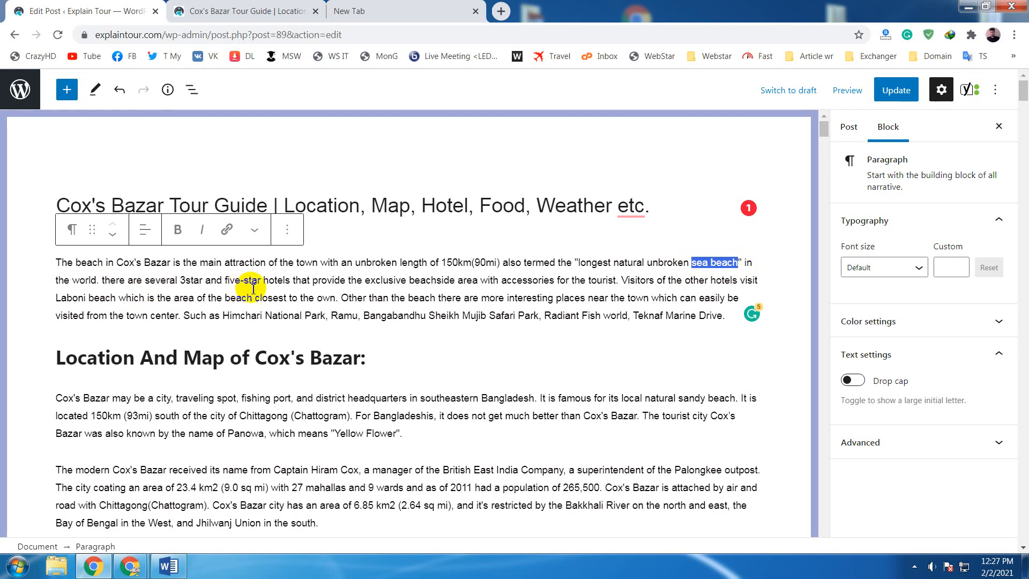
- Select the word "hotels" in the introduction paragraph and open the site's Hotels category page from the post preview
{"action": "left_click", "coordinate": [290, 280]}
{"action": "left_click_drag", "start_coordinate": [290, 281], "coordinate": [263, 281]}
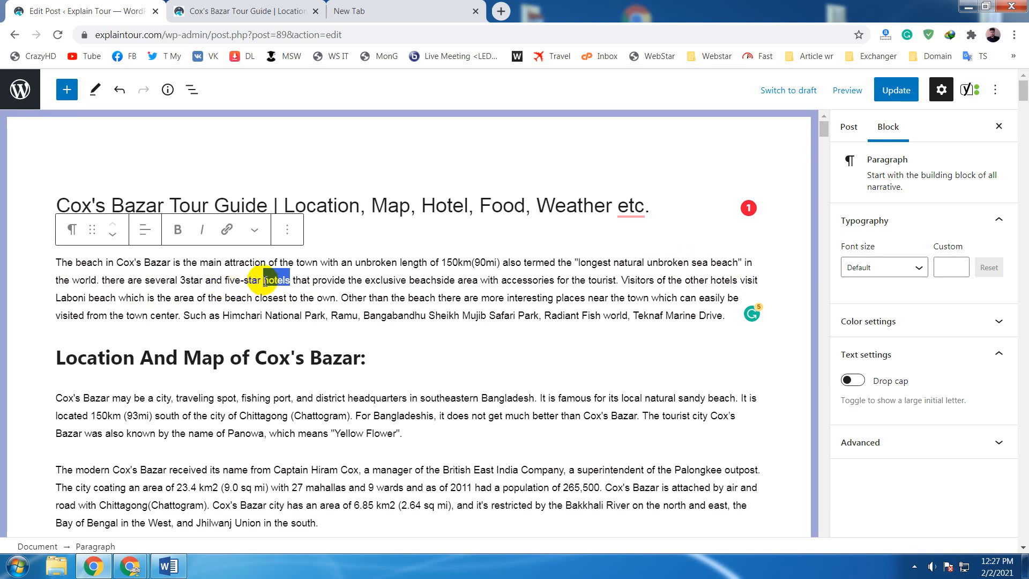
{"action": "left_click", "coordinate": [225, 13]}
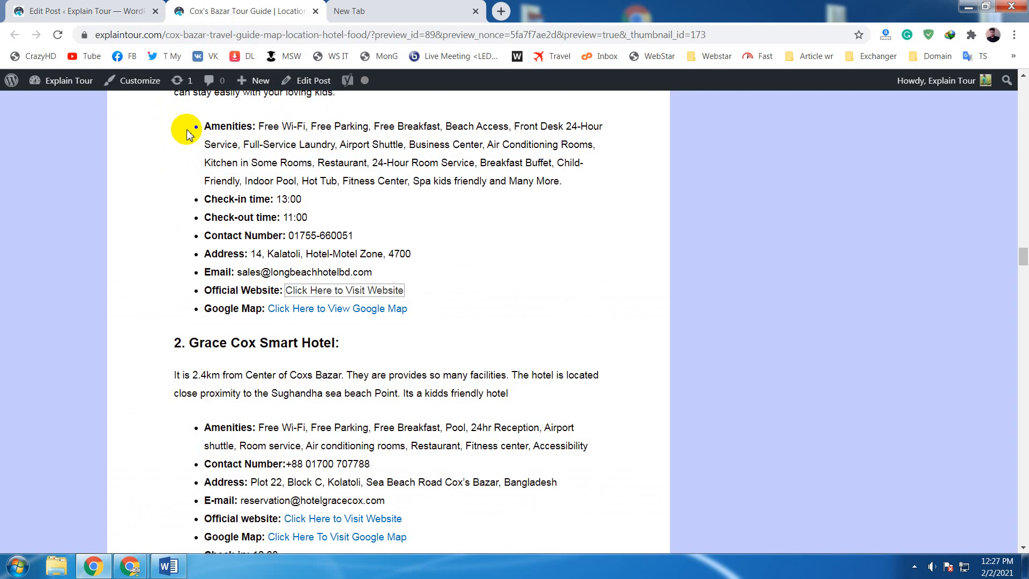
{"action": "left_click_drag", "start_coordinate": [1021, 257], "coordinate": [1018, 86]}
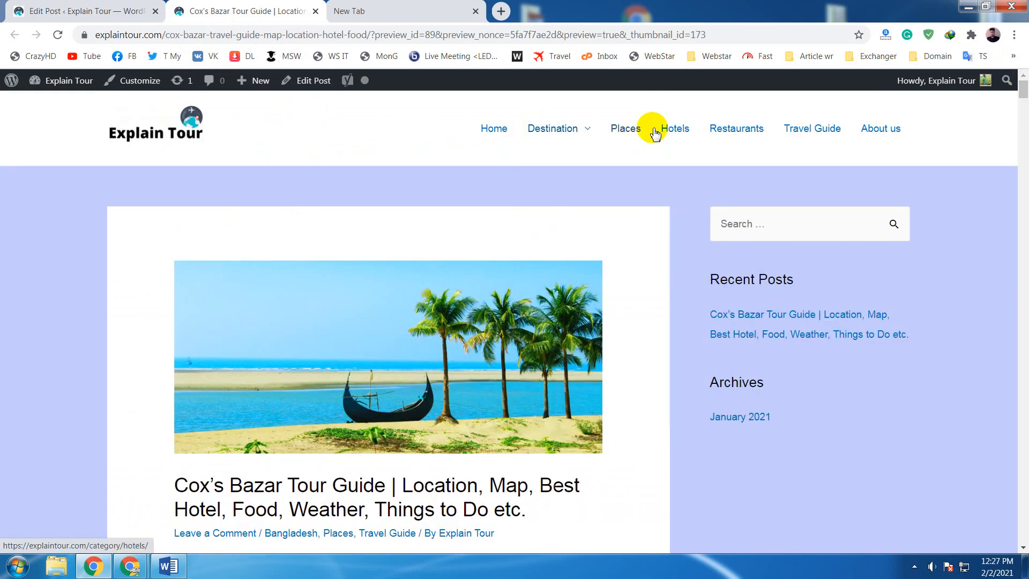
{"action": "left_click", "coordinate": [677, 132]}
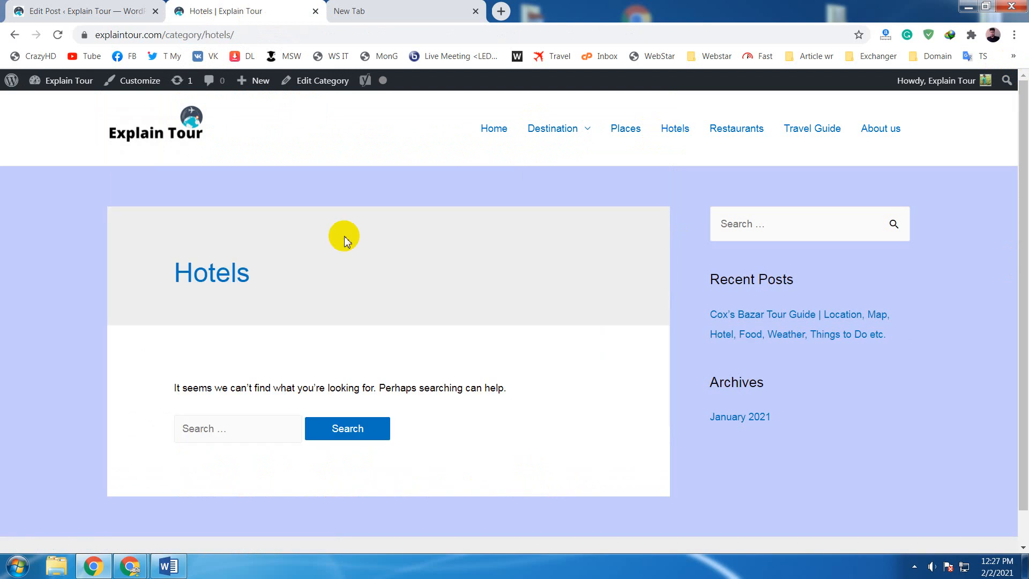
- Copy the full web address of the Hotels category page
{"action": "left_click", "coordinate": [203, 37]}
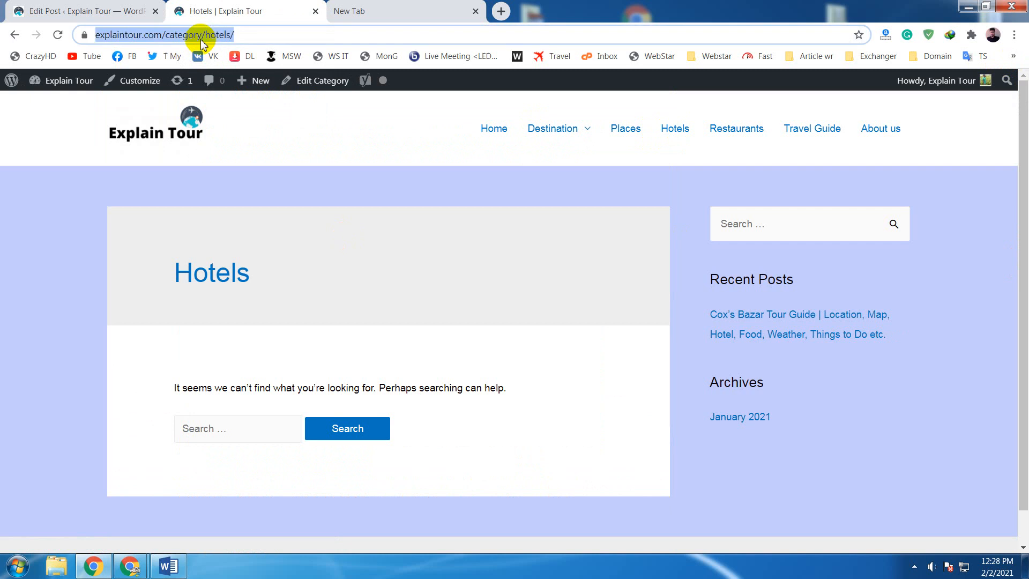
{"action": "left_click", "coordinate": [248, 34]}
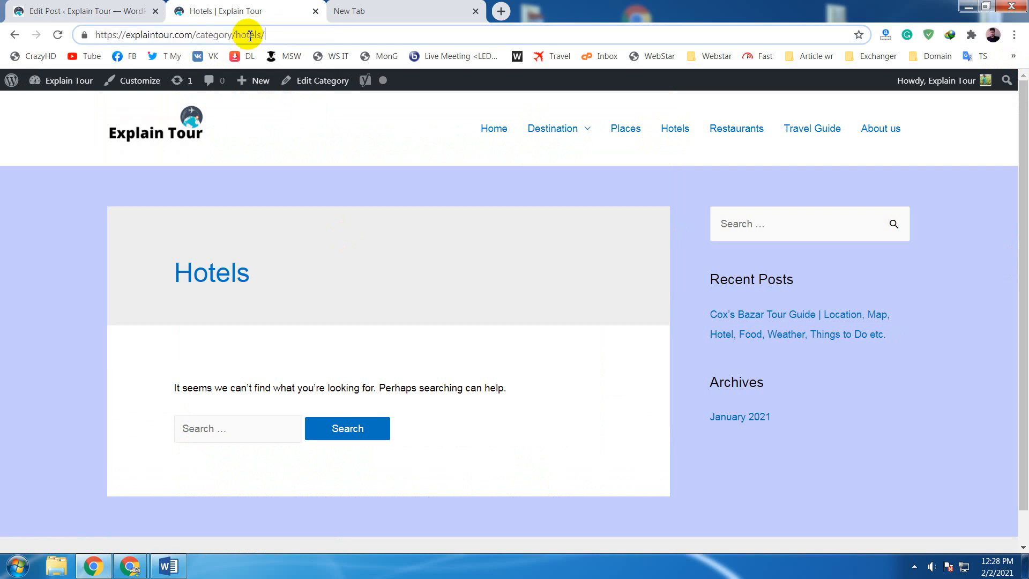
{"action": "left_click_drag", "start_coordinate": [265, 35], "coordinate": [125, 35]}
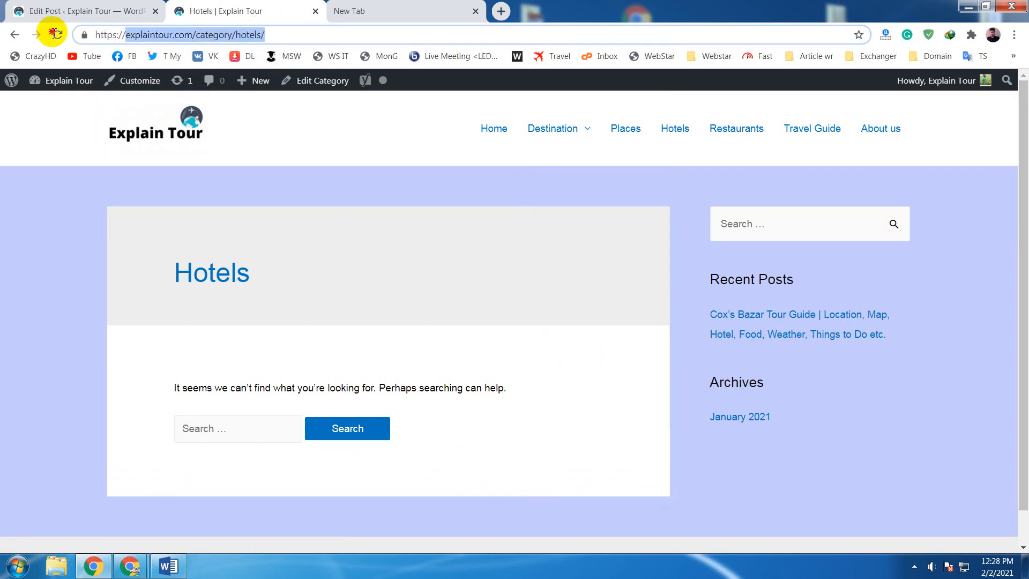
{"action": "right_click", "coordinate": [178, 34]}
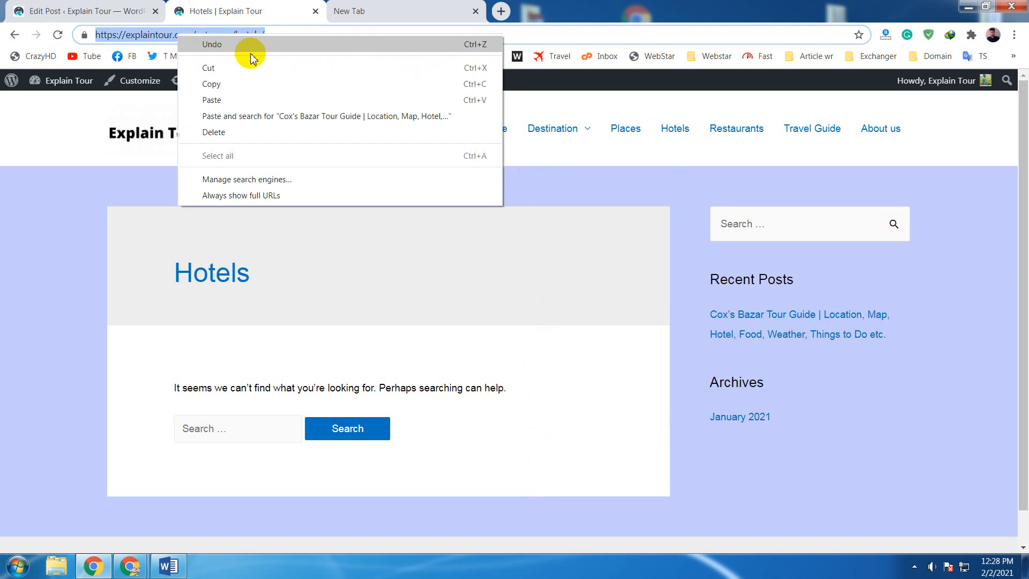
{"action": "left_click", "coordinate": [252, 87]}
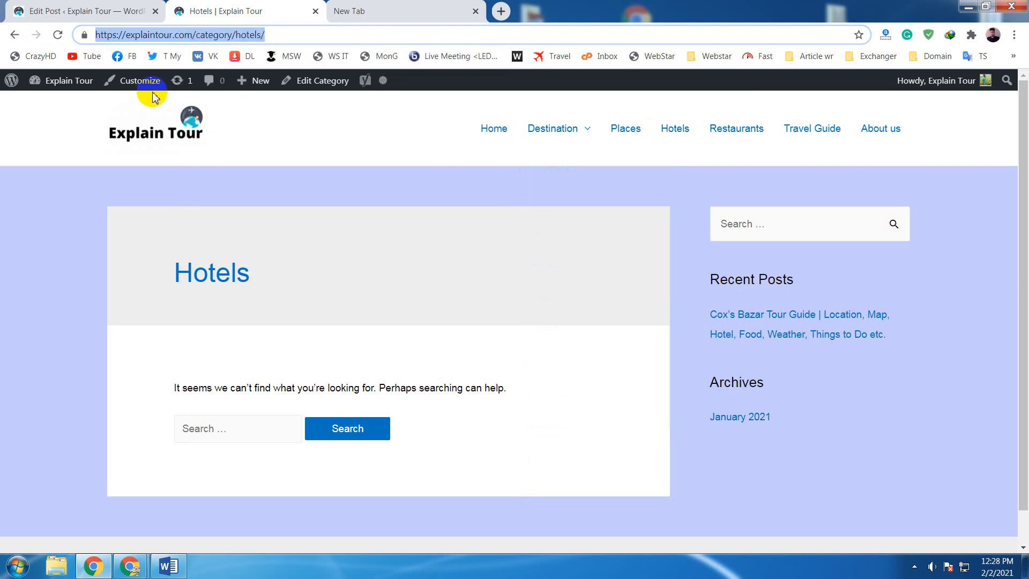
{"action": "left_click", "coordinate": [95, 6]}
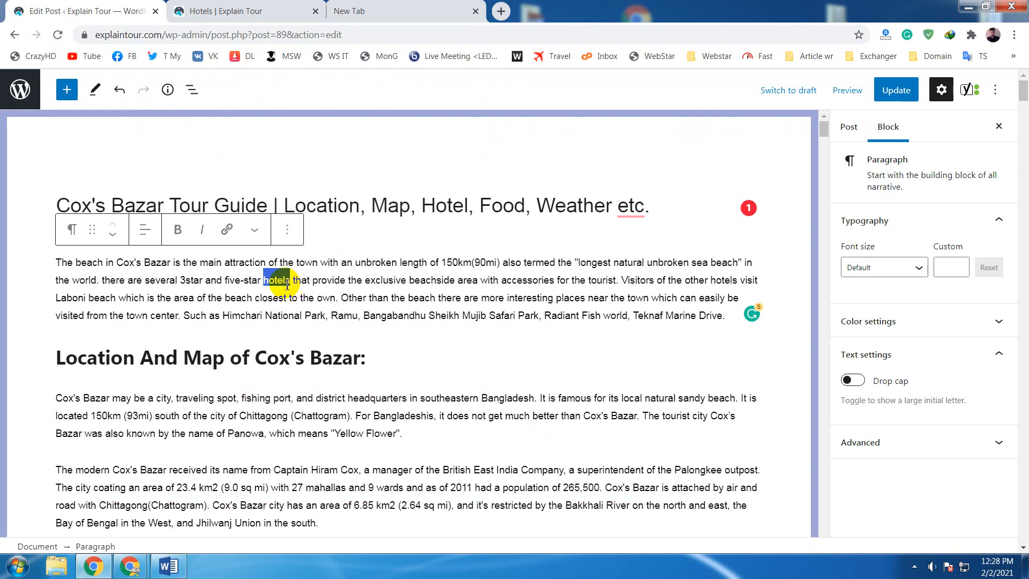
{"action": "left_click", "coordinate": [228, 230]}
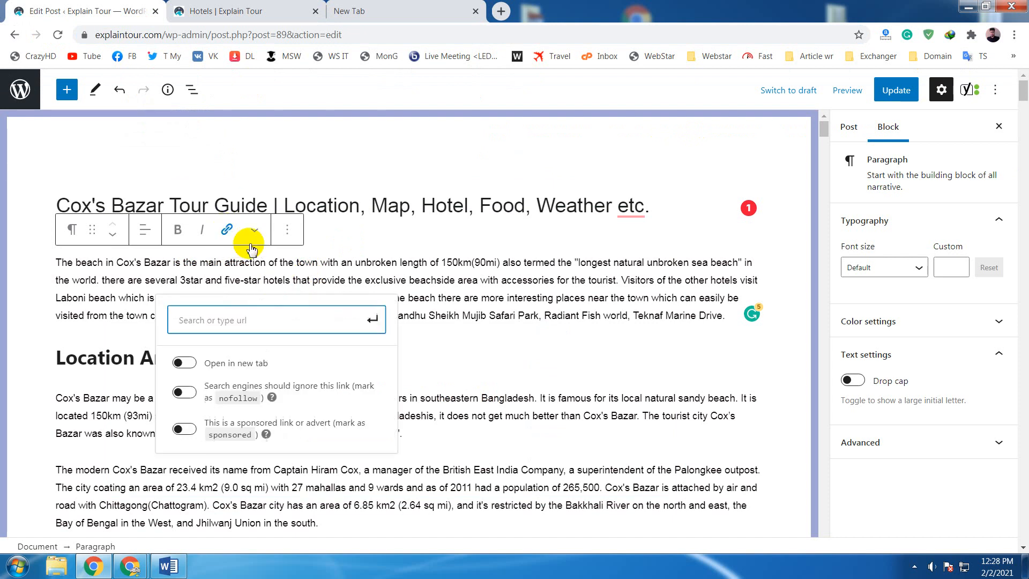
{"action": "right_click", "coordinate": [245, 323]}
{"action": "left_click", "coordinate": [287, 401]}
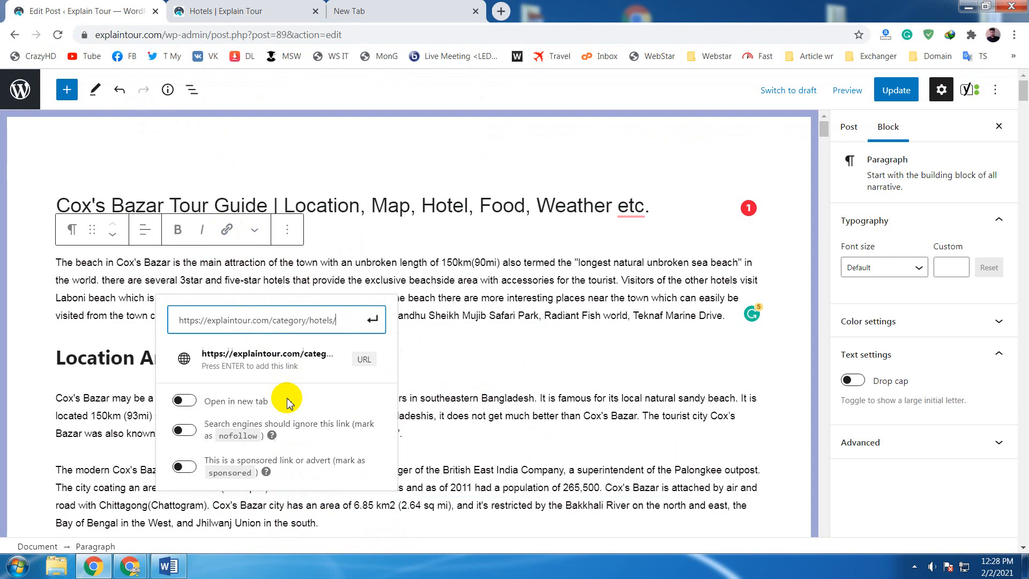
{"action": "left_click", "coordinate": [378, 320]}
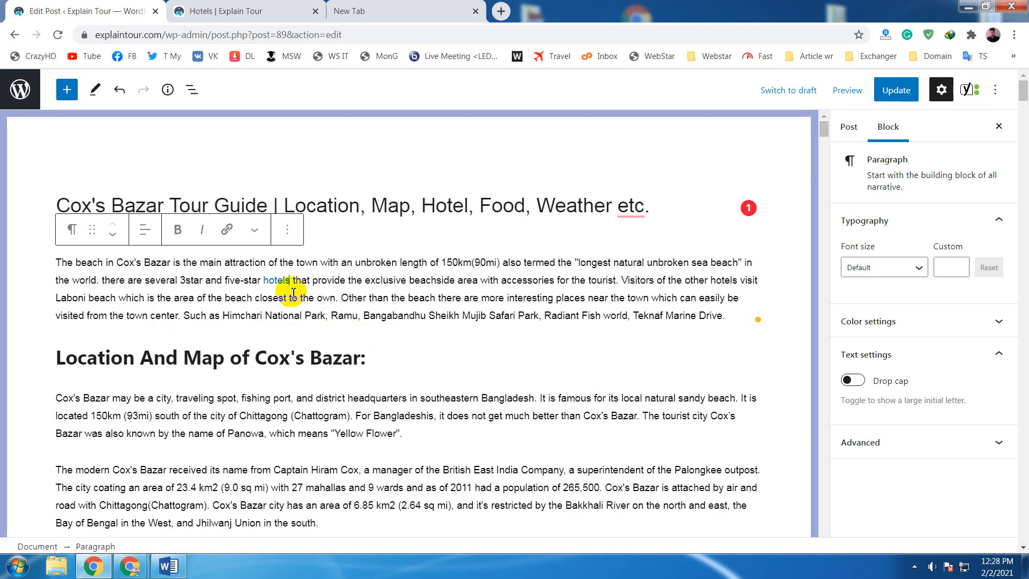
{"action": "left_click", "coordinate": [280, 281]}
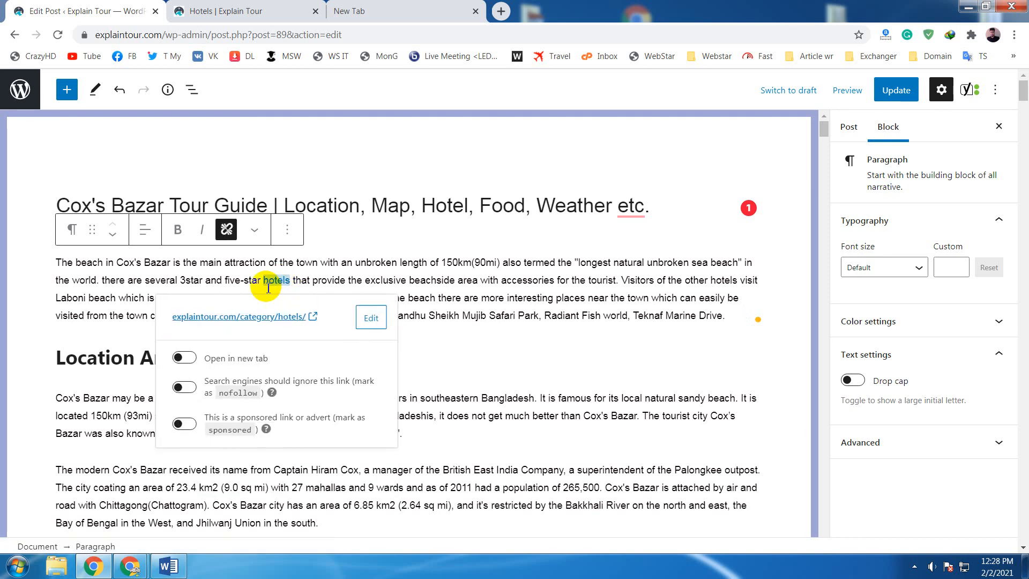
{"action": "left_click", "coordinate": [460, 280]}
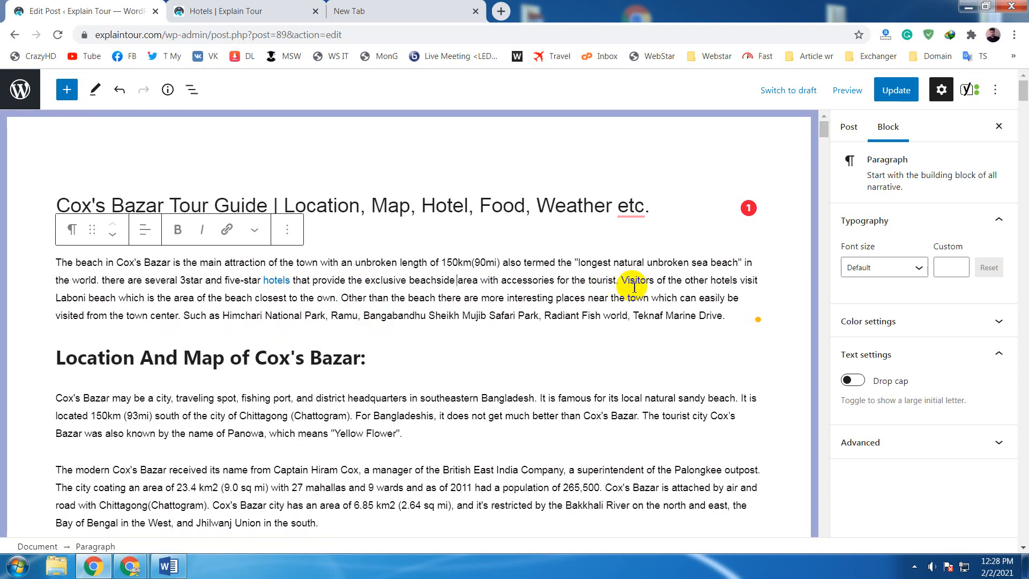
- Examine the second "hotels" and "Himchari National Park" in the introduction paragraph as further internal link phrases
{"action": "left_click", "coordinate": [733, 281]}
{"action": "left_click_drag", "start_coordinate": [734, 280], "coordinate": [713, 281]}
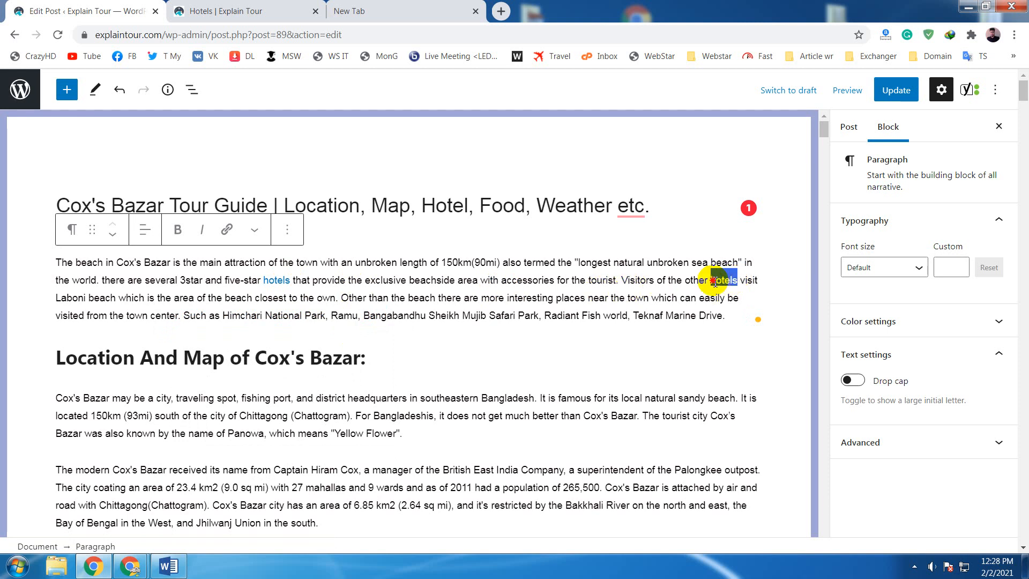
{"action": "left_click", "coordinate": [118, 314]}
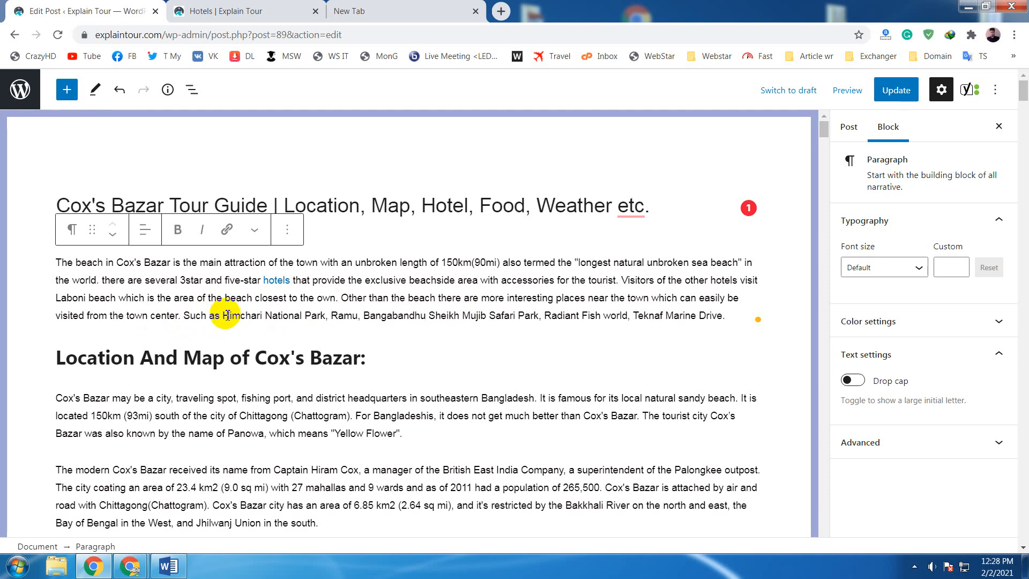
{"action": "left_click_drag", "start_coordinate": [224, 315], "coordinate": [323, 323]}
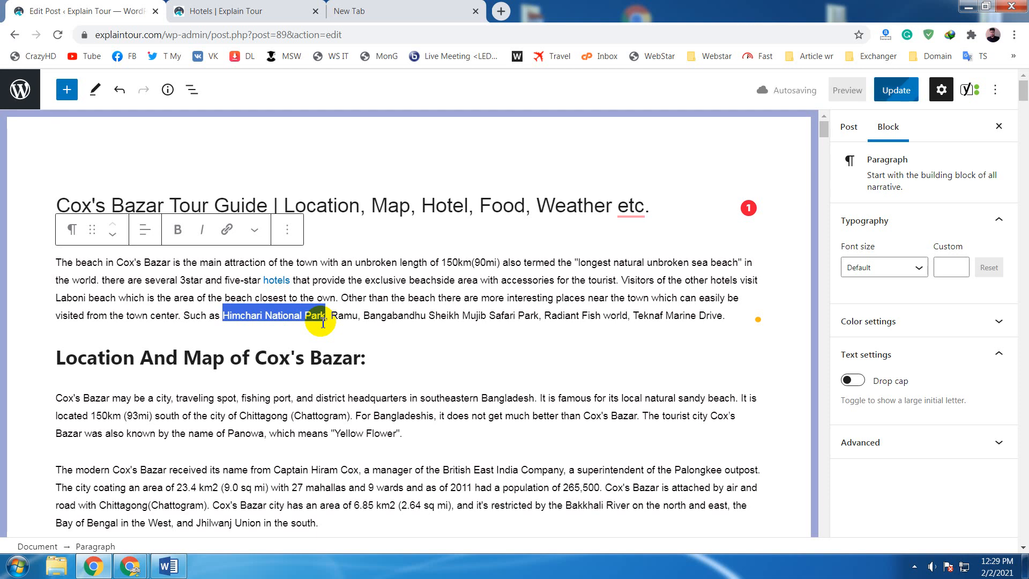
{"action": "left_click", "coordinate": [262, 300]}
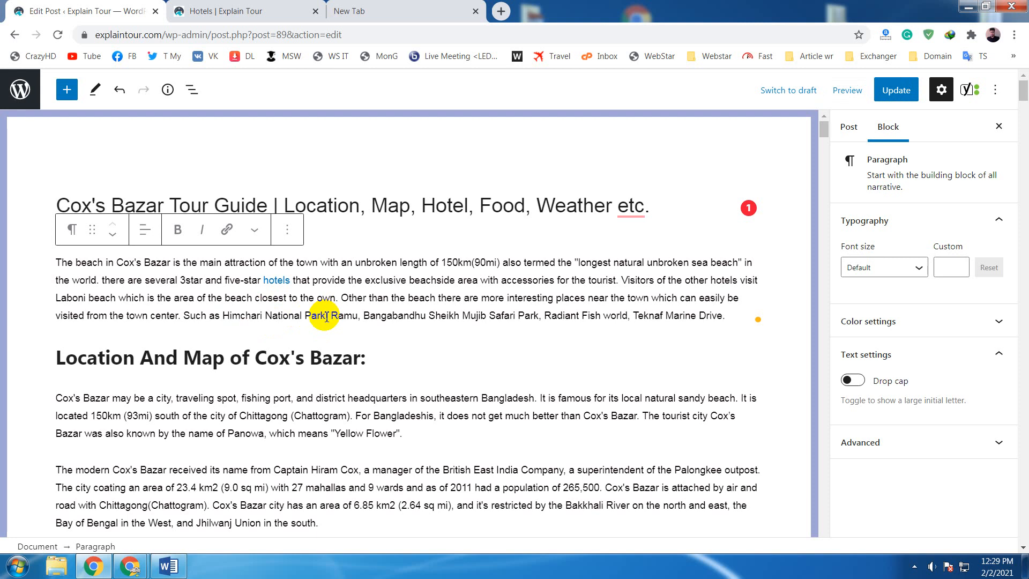
{"action": "left_click_drag", "start_coordinate": [327, 316], "coordinate": [225, 317]}
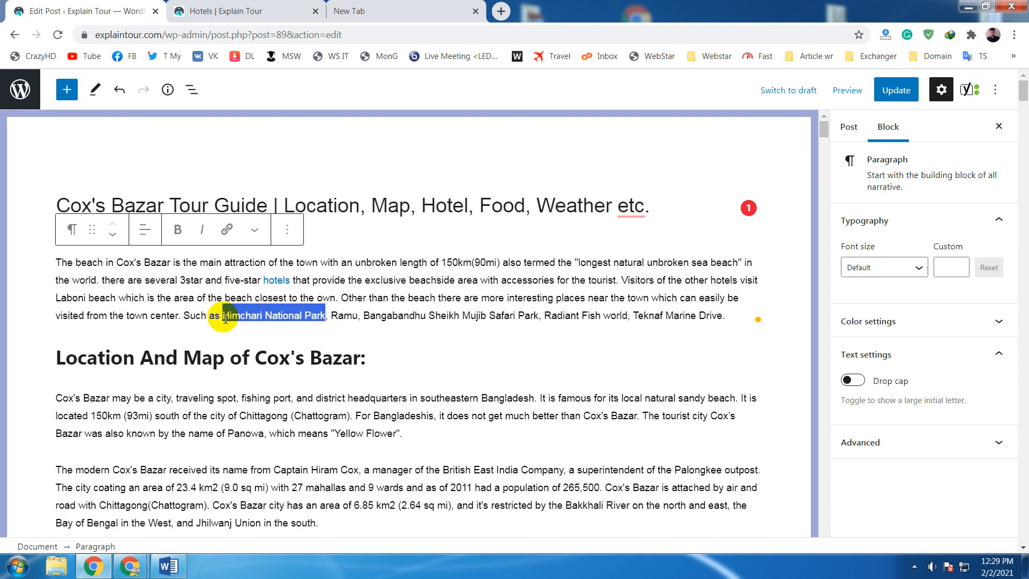
{"action": "left_click", "coordinate": [246, 272]}
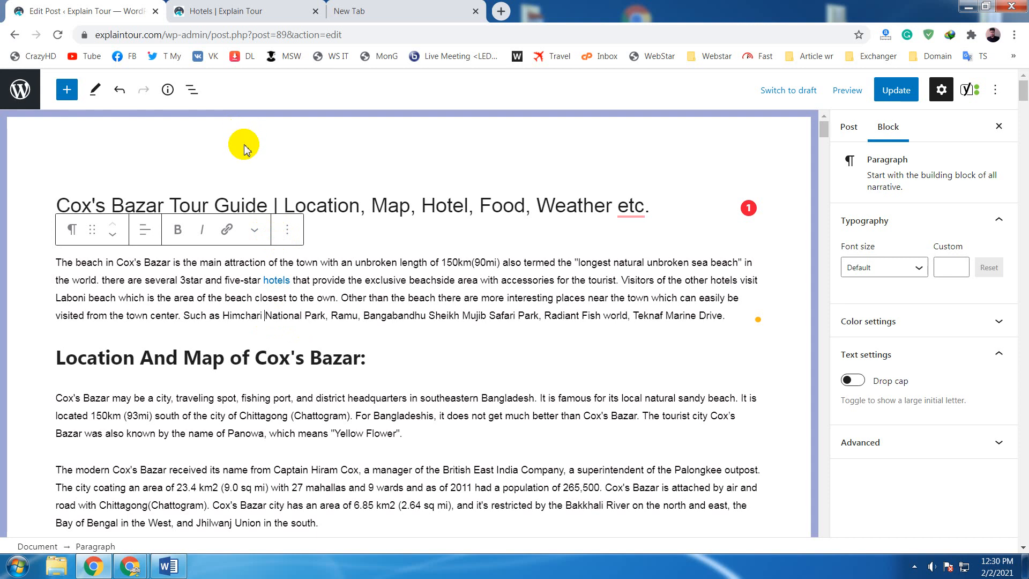
{"action": "left_click", "coordinate": [237, 8]}
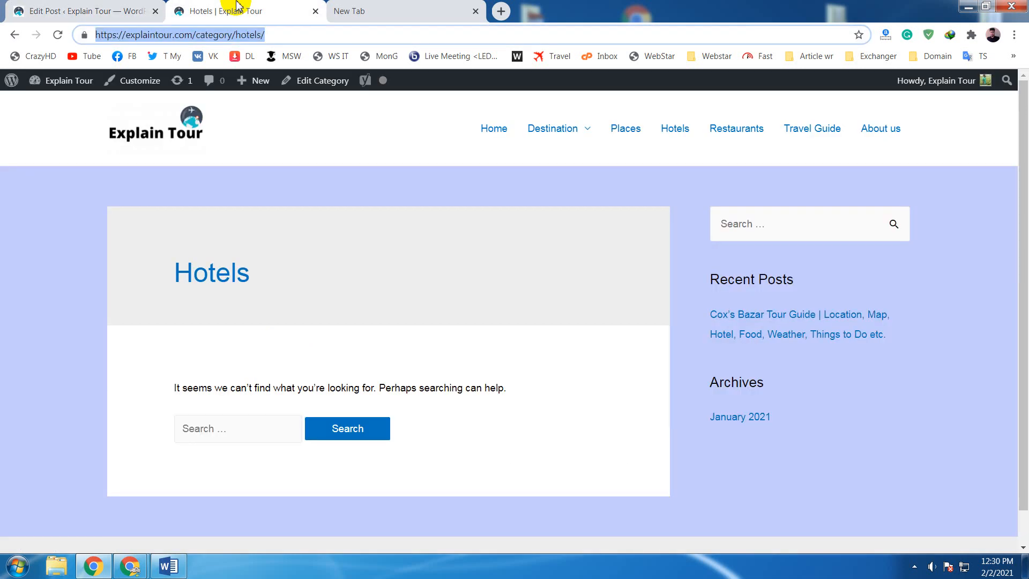
{"action": "left_click", "coordinate": [20, 5]}
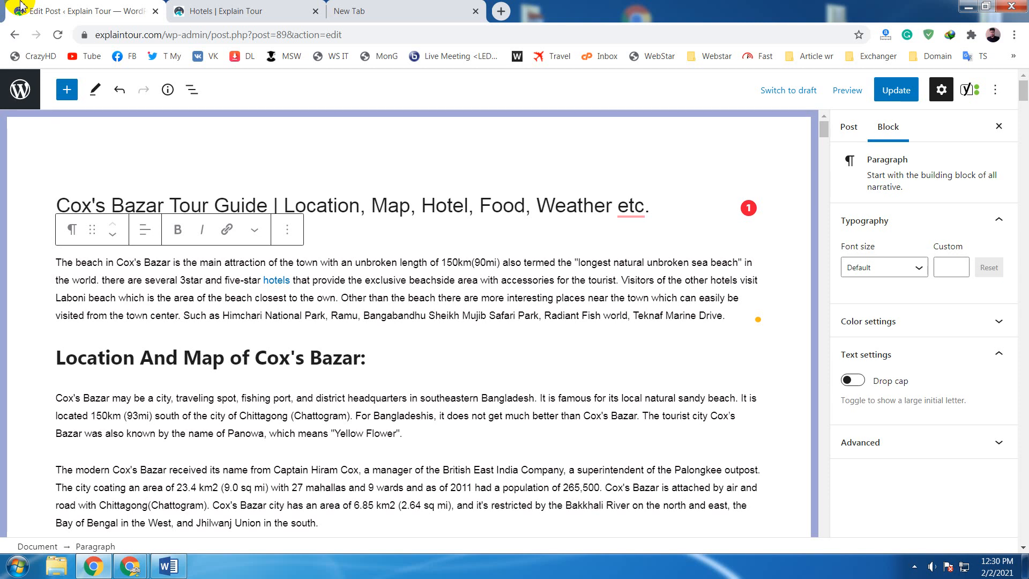
{"action": "left_click", "coordinate": [236, 7]}
{"action": "left_click", "coordinate": [107, 6]}
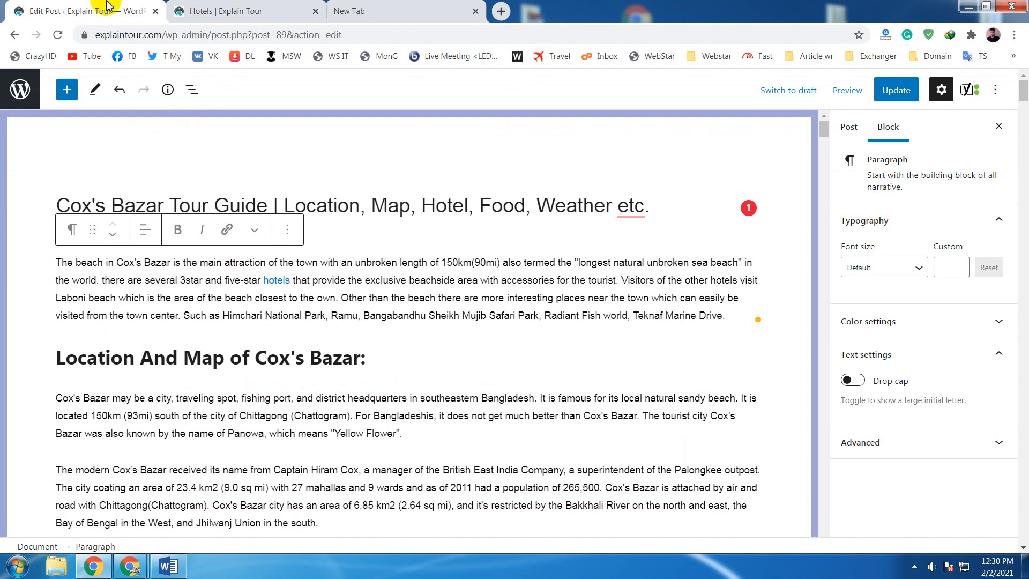
{"action": "left_click", "coordinate": [433, 6]}
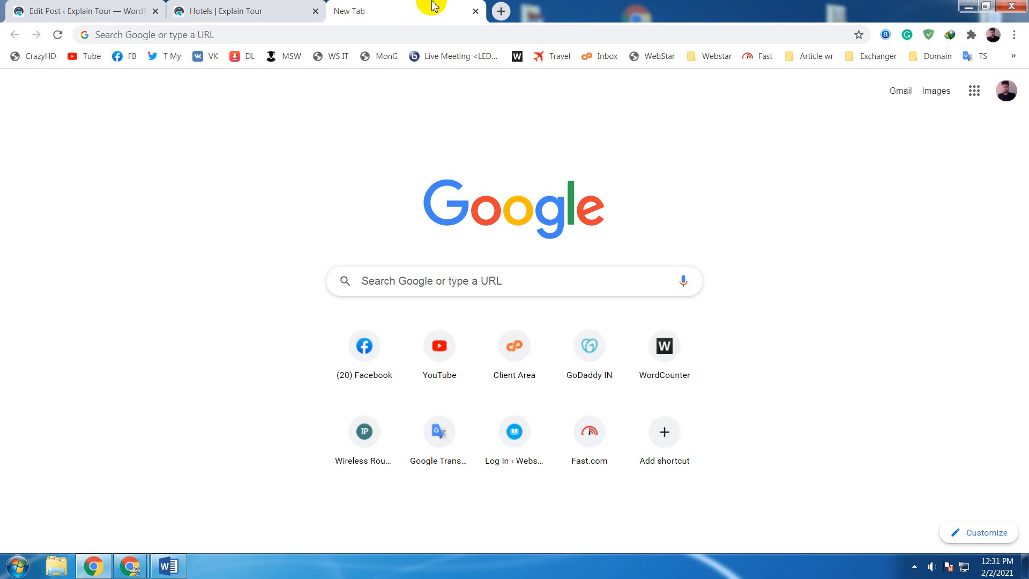
{"action": "left_click", "coordinate": [286, 6]}
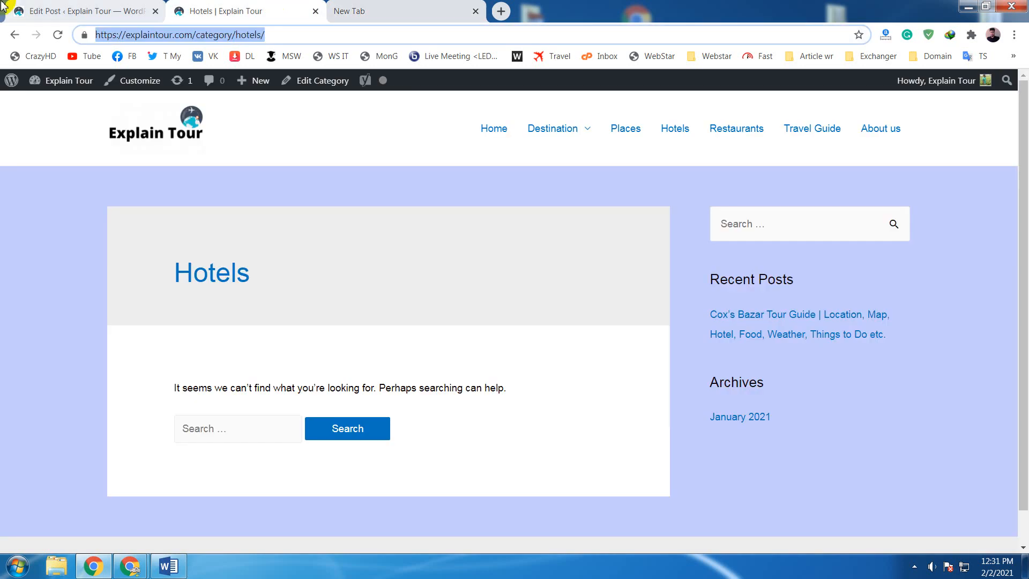
{"action": "left_click", "coordinate": [98, 8]}
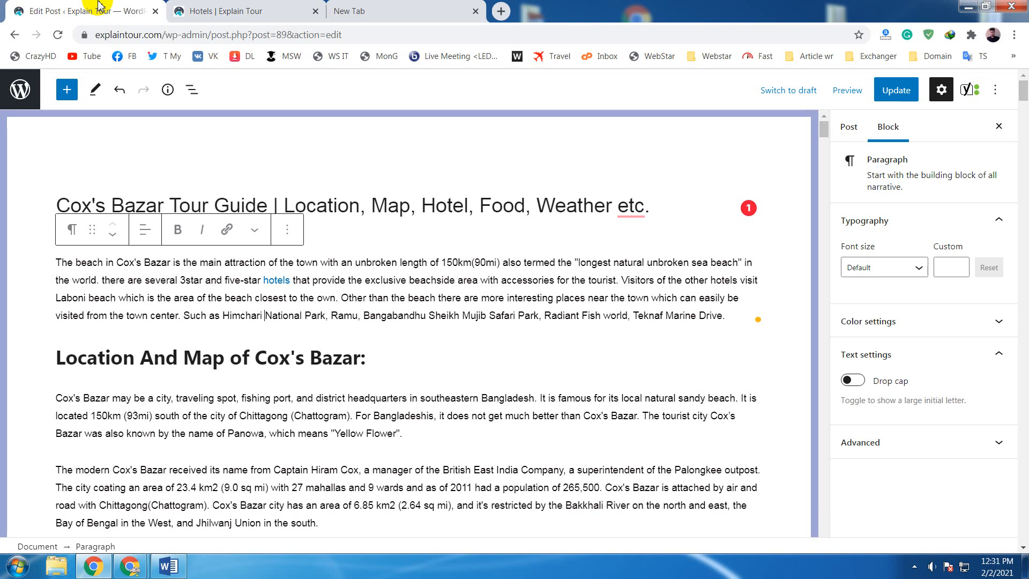
{"action": "left_click", "coordinate": [378, 6]}
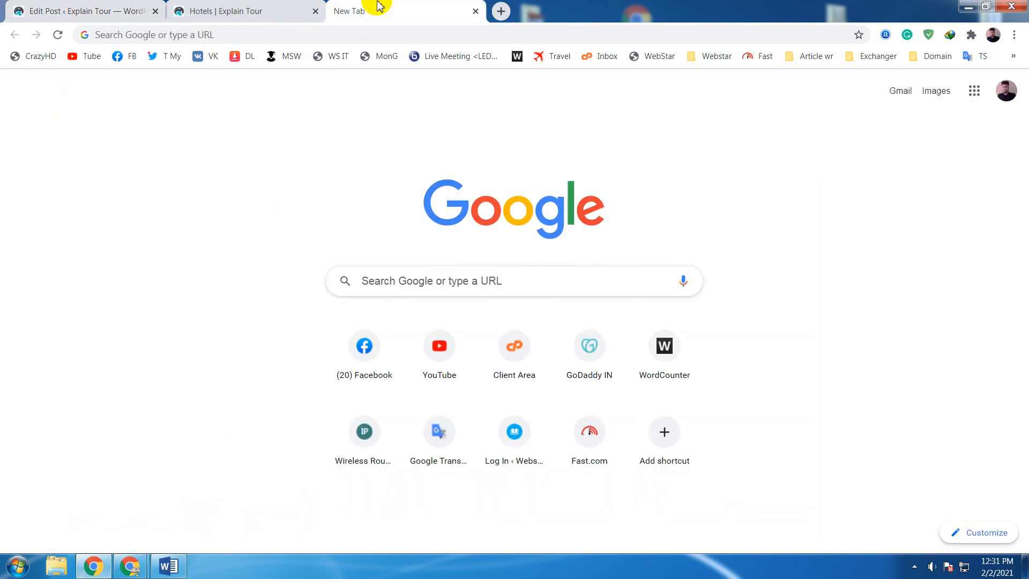
{"action": "left_click", "coordinate": [255, 7]}
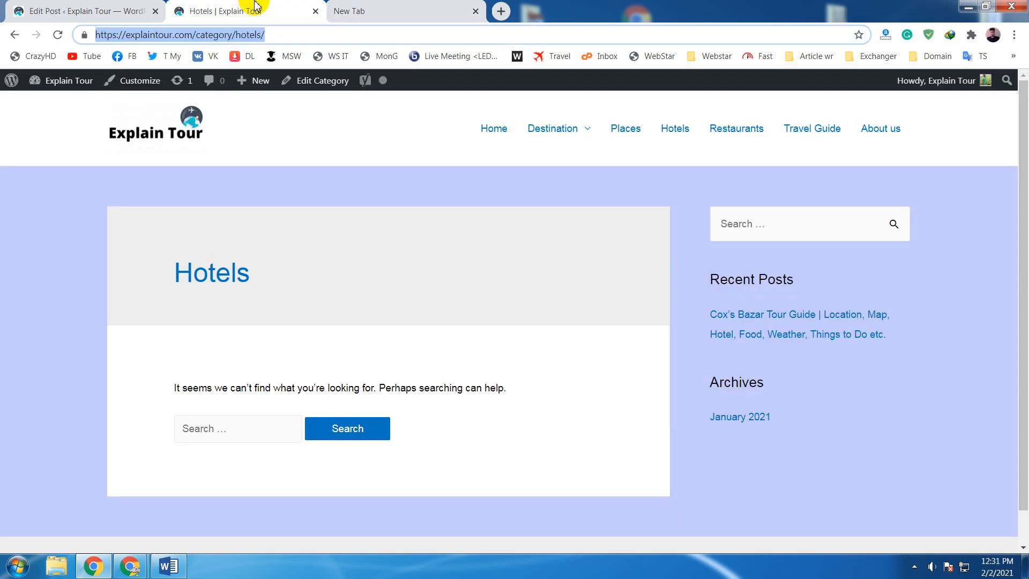
- Highlight the full web address of the Hotels category page and go back to the post editor
{"action": "left_click", "coordinate": [323, 36]}
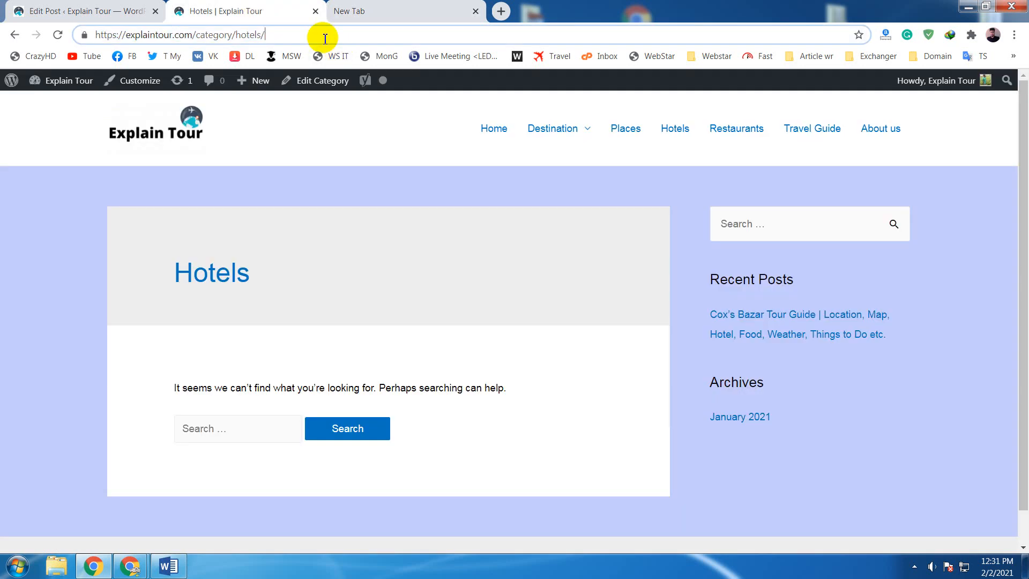
{"action": "left_click_drag", "start_coordinate": [325, 39], "coordinate": [90, 32]}
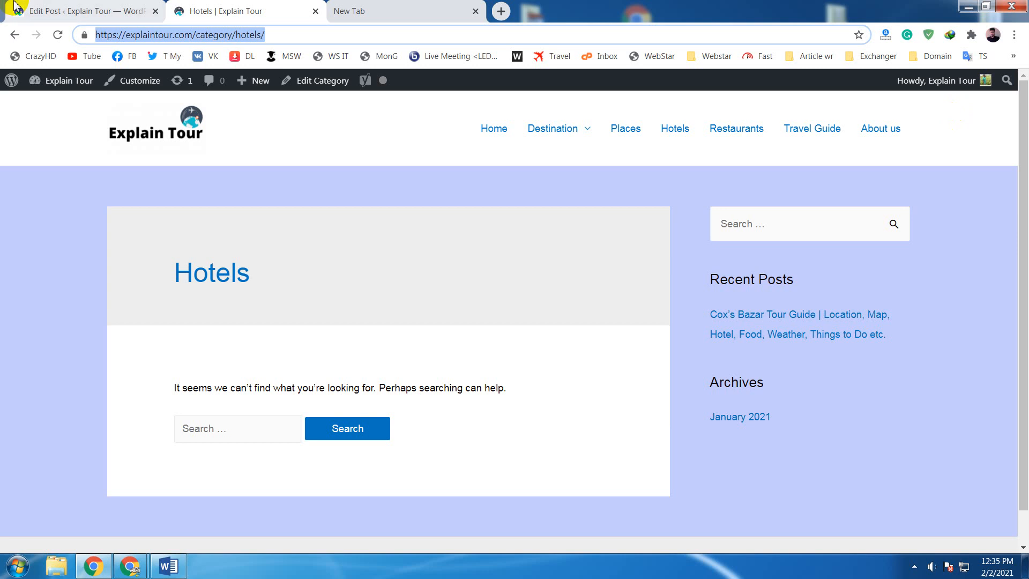
{"action": "left_click", "coordinate": [356, 35]}
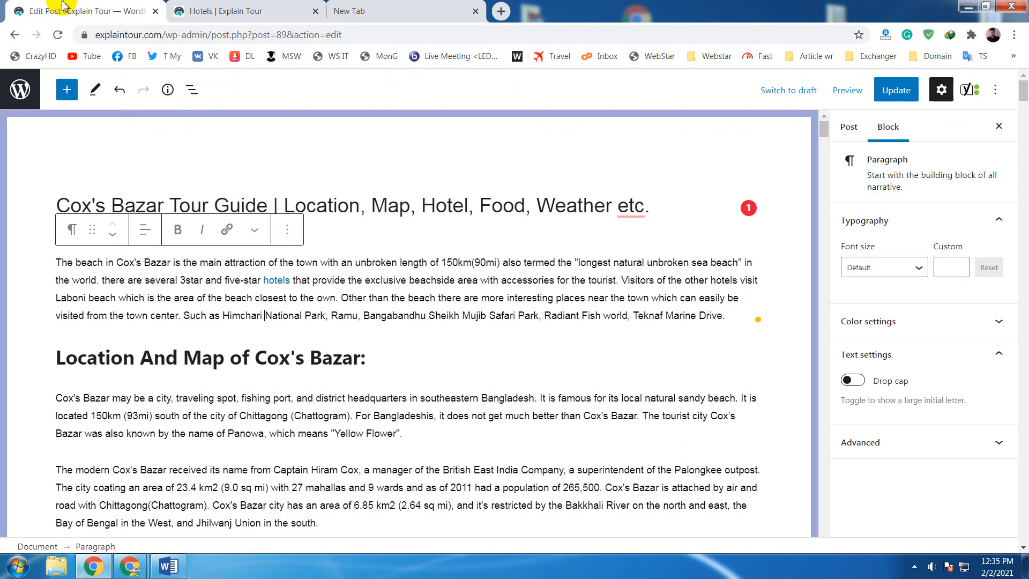
- Look through the post from the introduction to the hotel listings for places suited to further internal links
{"action": "left_click", "coordinate": [438, 358]}
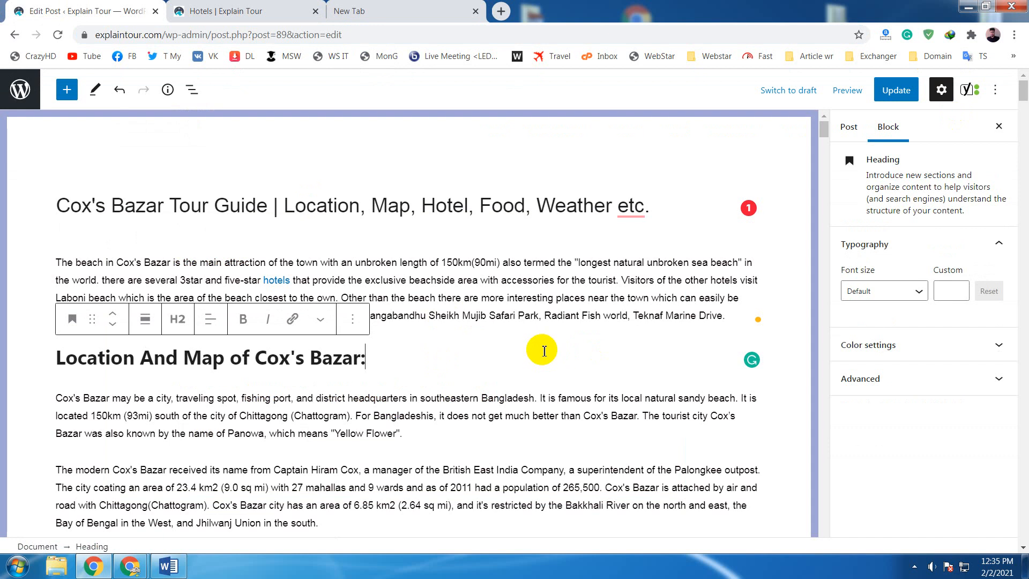
{"action": "scroll", "coordinate": [544, 352], "scroll_direction": "down", "scroll_amount": 6}
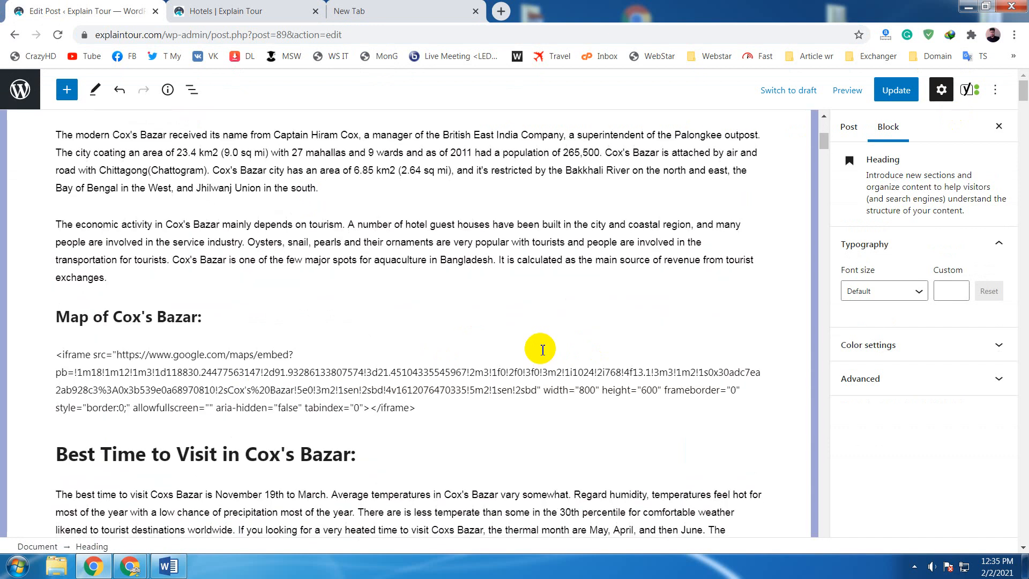
{"action": "scroll", "coordinate": [542, 349], "scroll_direction": "down", "scroll_amount": 20}
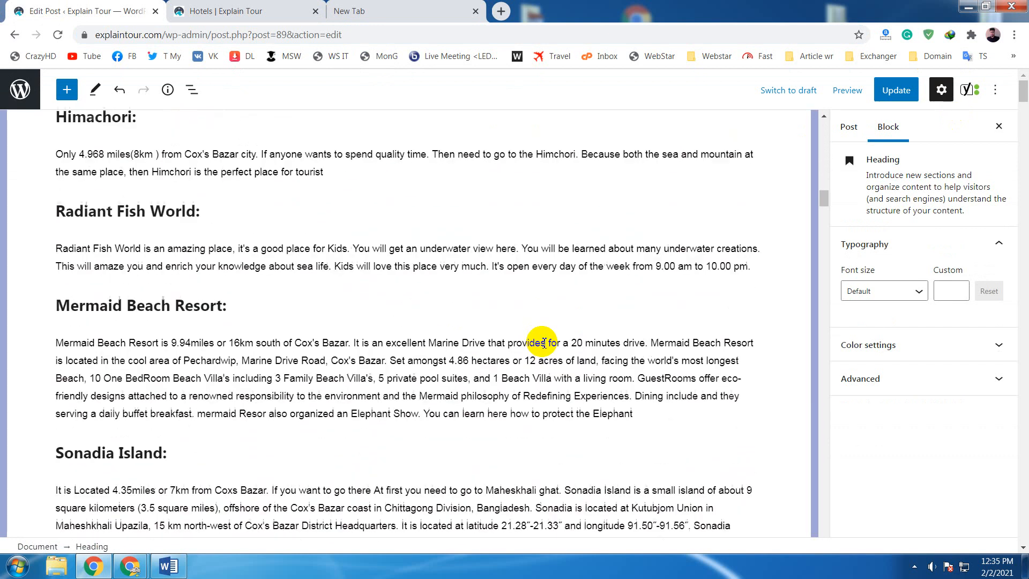
{"action": "scroll", "coordinate": [544, 343], "scroll_direction": "down", "scroll_amount": 20}
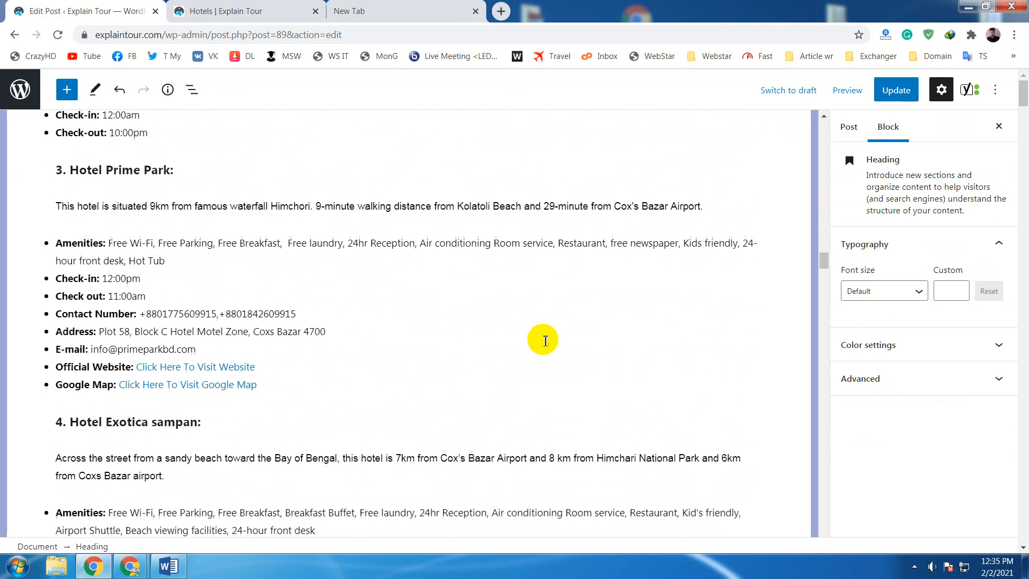
{"action": "scroll", "coordinate": [543, 340], "scroll_direction": "down", "scroll_amount": 20}
{"action": "scroll", "coordinate": [546, 337], "scroll_direction": "up", "scroll_amount": 9}
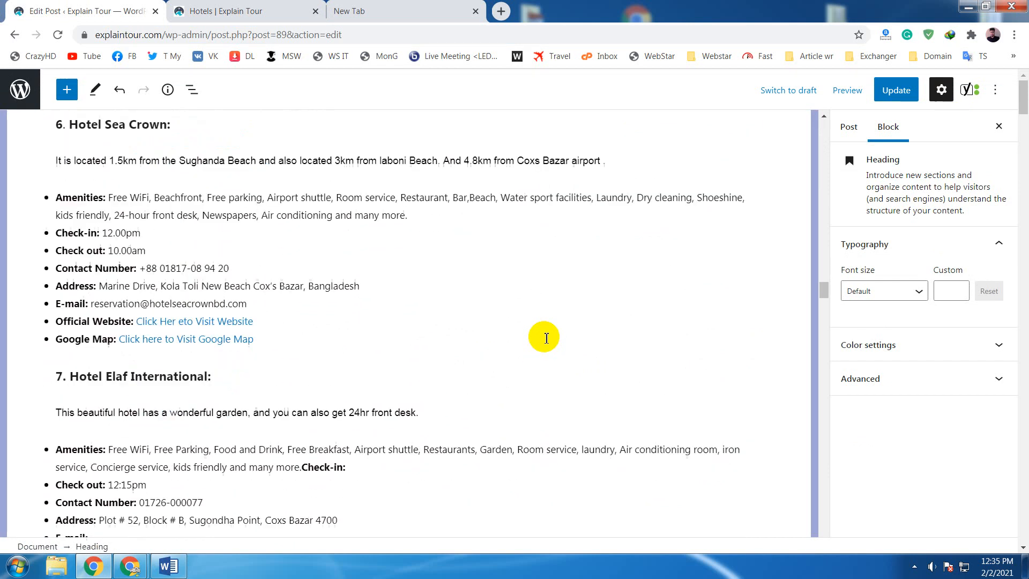
{"action": "scroll", "coordinate": [545, 337], "scroll_direction": "up", "scroll_amount": 20}
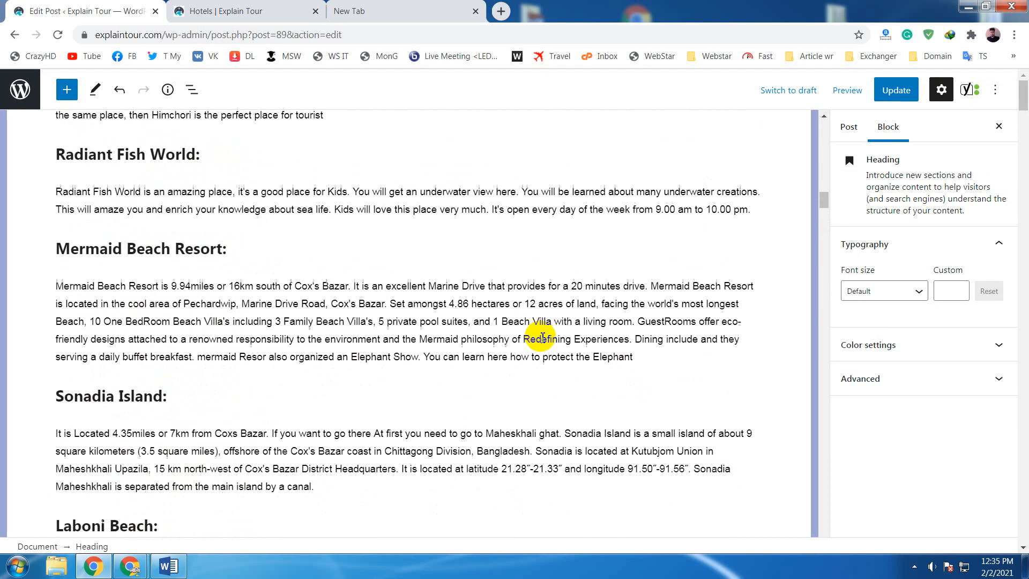
{"action": "scroll", "coordinate": [542, 337], "scroll_direction": "up", "scroll_amount": 20}
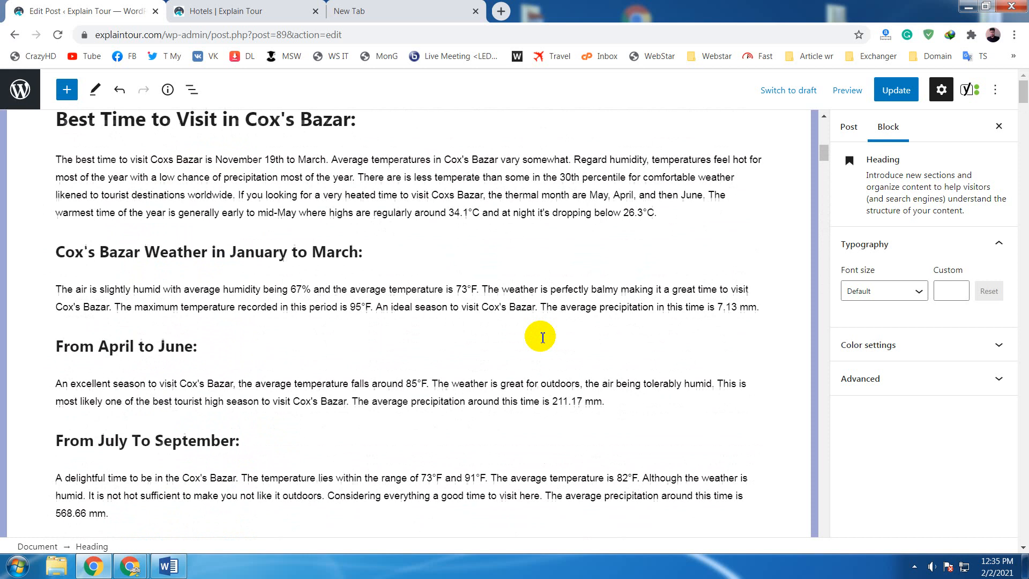
{"action": "scroll", "coordinate": [542, 337], "scroll_direction": "up", "scroll_amount": 20}
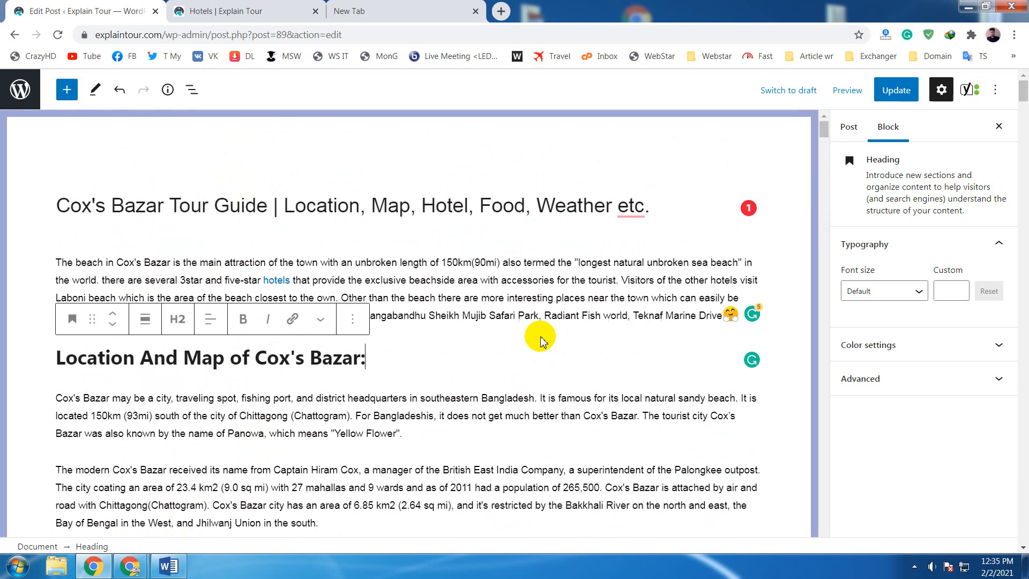
- Find the "Inani Beach:" heading under Best Things to Do in Cox's Bazar and highlight it as an internal link candidate
{"action": "scroll", "coordinate": [542, 340], "scroll_direction": "down", "scroll_amount": 8}
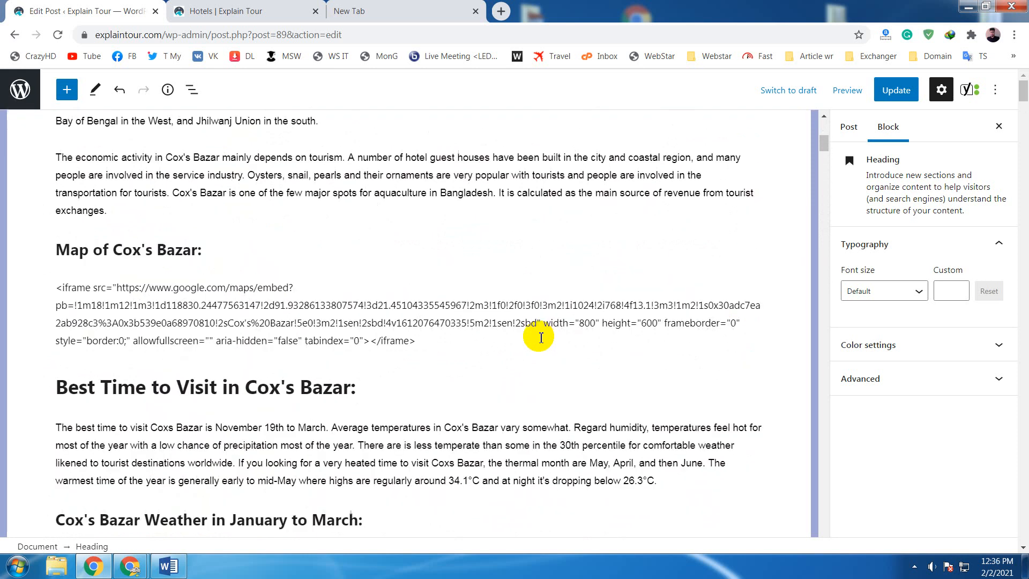
{"action": "scroll", "coordinate": [541, 337], "scroll_direction": "down", "scroll_amount": 3}
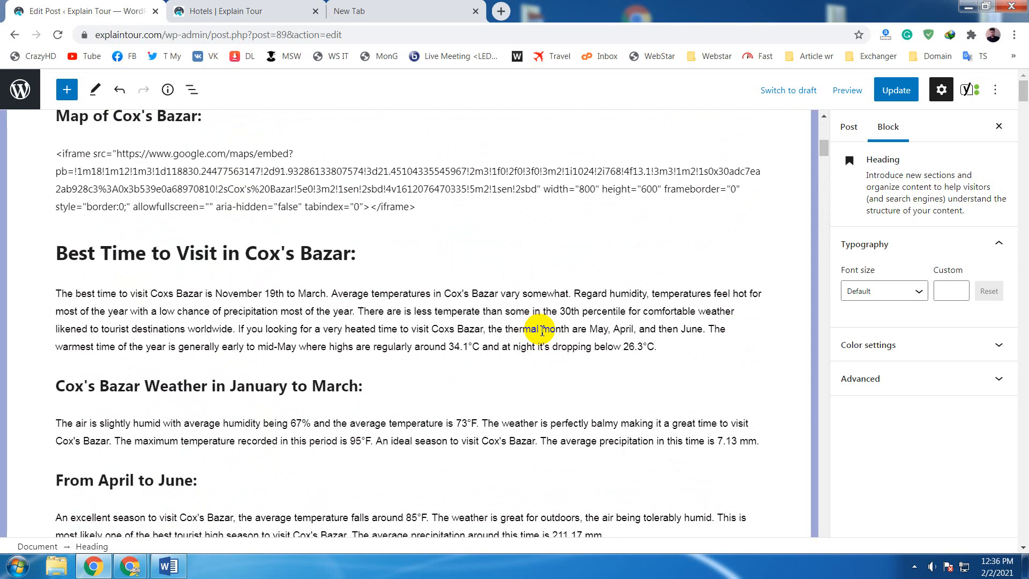
{"action": "scroll", "coordinate": [541, 331], "scroll_direction": "down", "scroll_amount": 10}
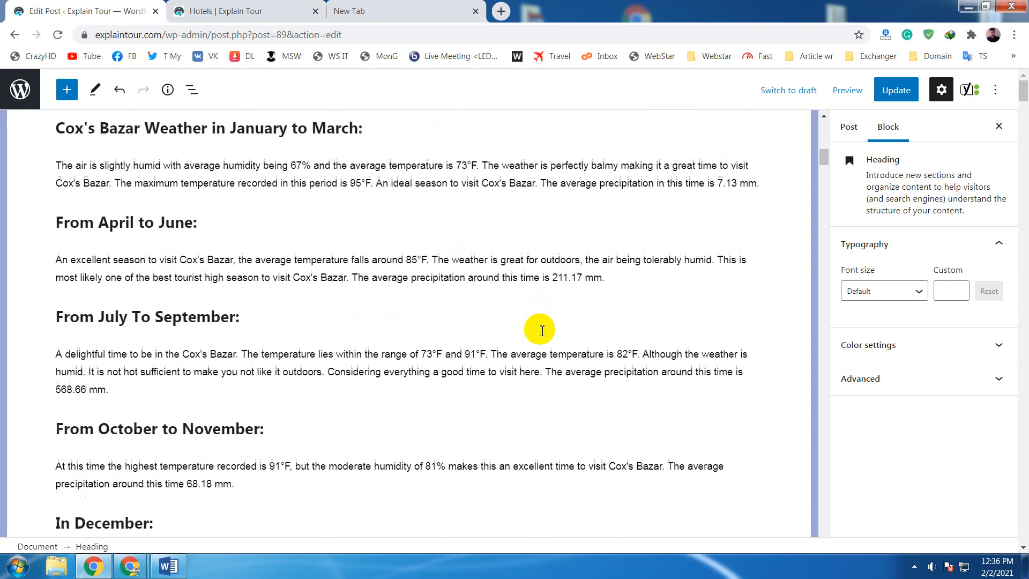
{"action": "scroll", "coordinate": [540, 331], "scroll_direction": "down", "scroll_amount": 20}
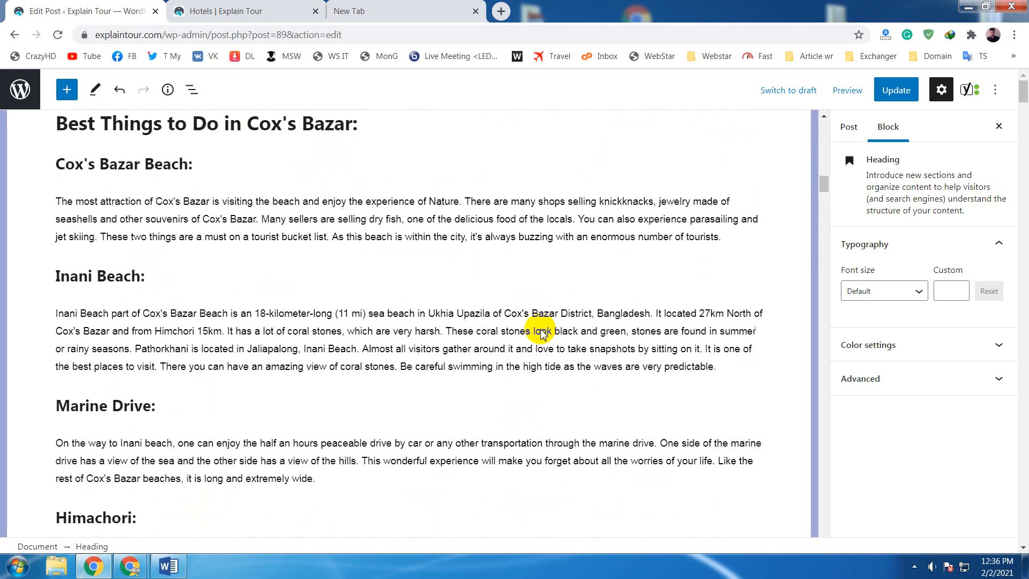
{"action": "scroll", "coordinate": [543, 330], "scroll_direction": "up", "scroll_amount": 13}
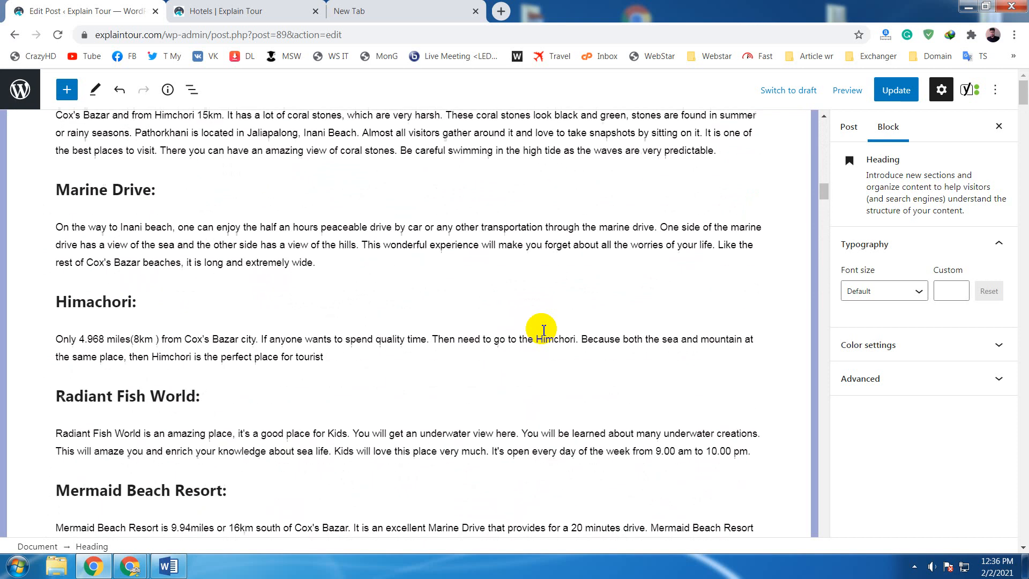
{"action": "scroll", "coordinate": [543, 329], "scroll_direction": "down", "scroll_amount": 1}
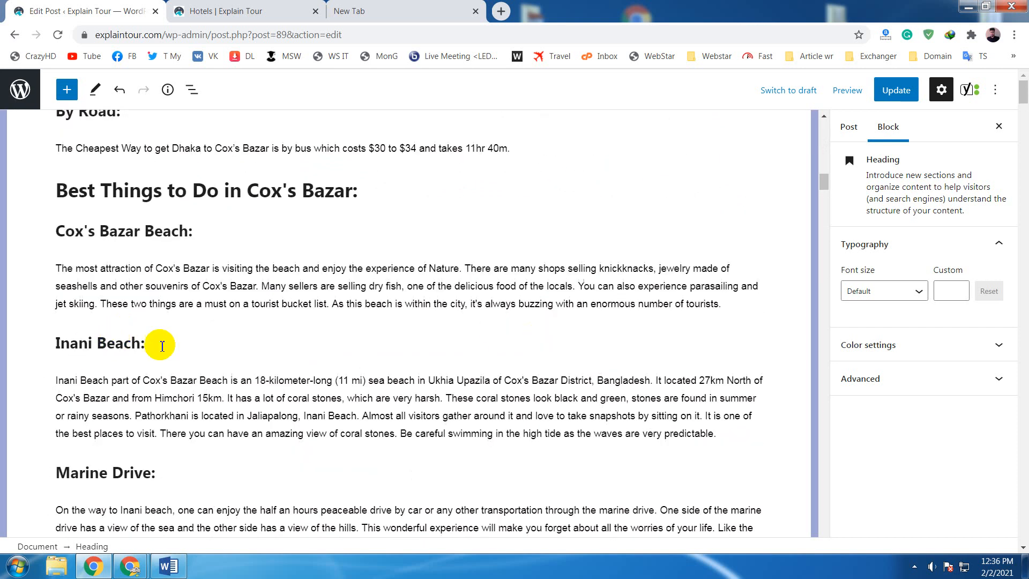
{"action": "left_click_drag", "start_coordinate": [163, 344], "coordinate": [55, 346]}
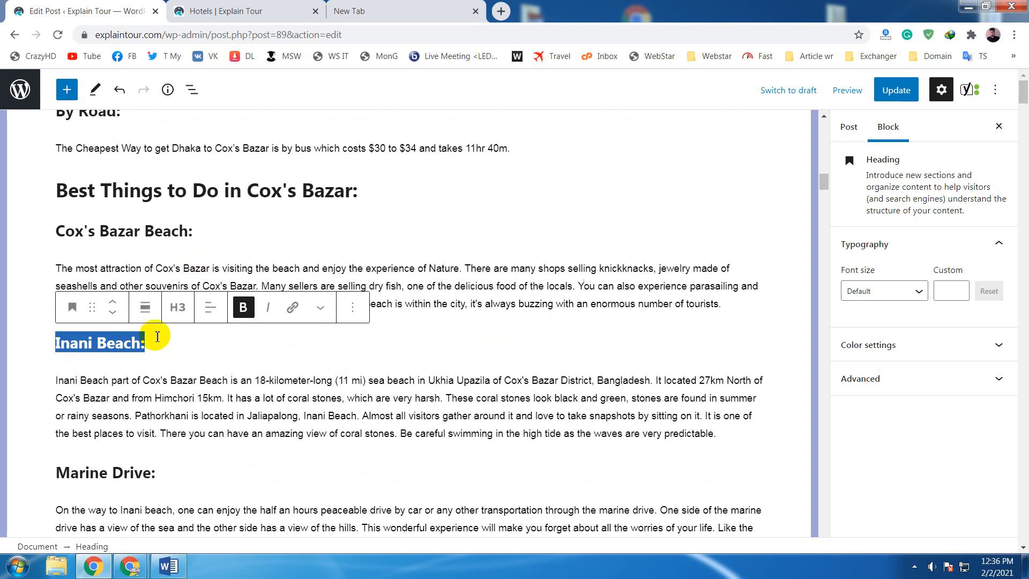
{"action": "left_click", "coordinate": [143, 344]}
{"action": "left_click_drag", "start_coordinate": [154, 343], "coordinate": [56, 343]}
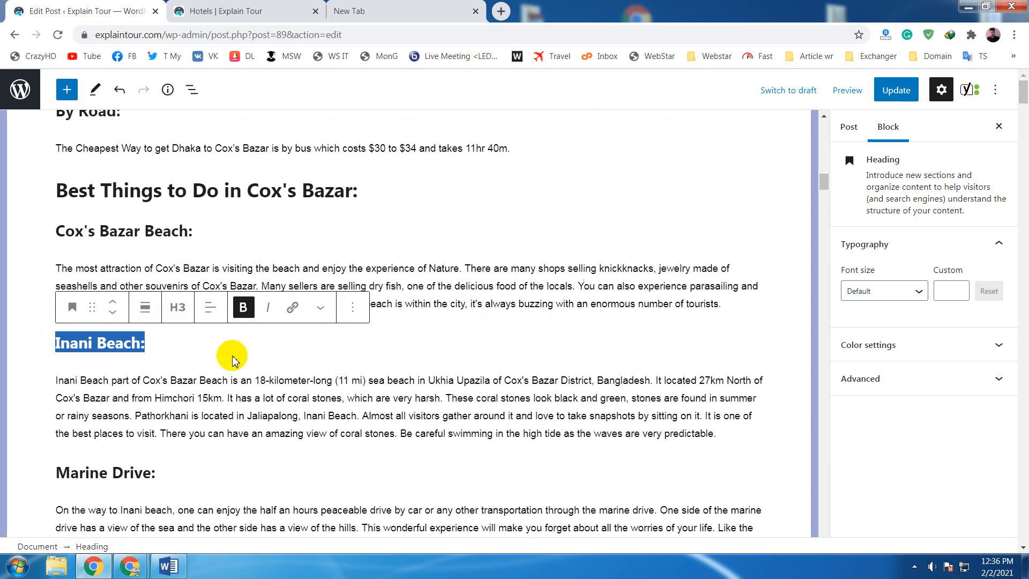
{"action": "left_click", "coordinate": [423, 335]}
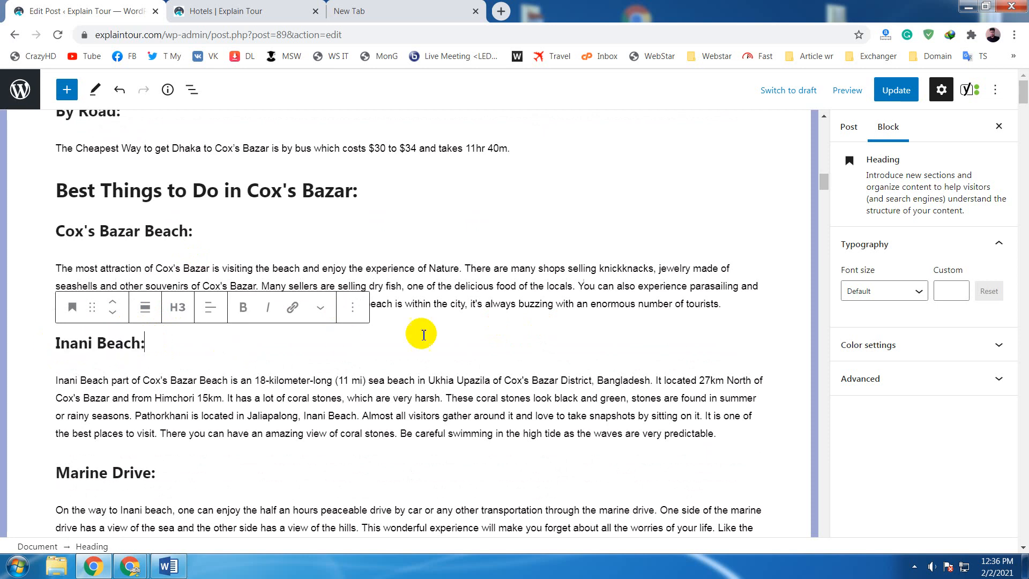
{"action": "left_click", "coordinate": [513, 292]}
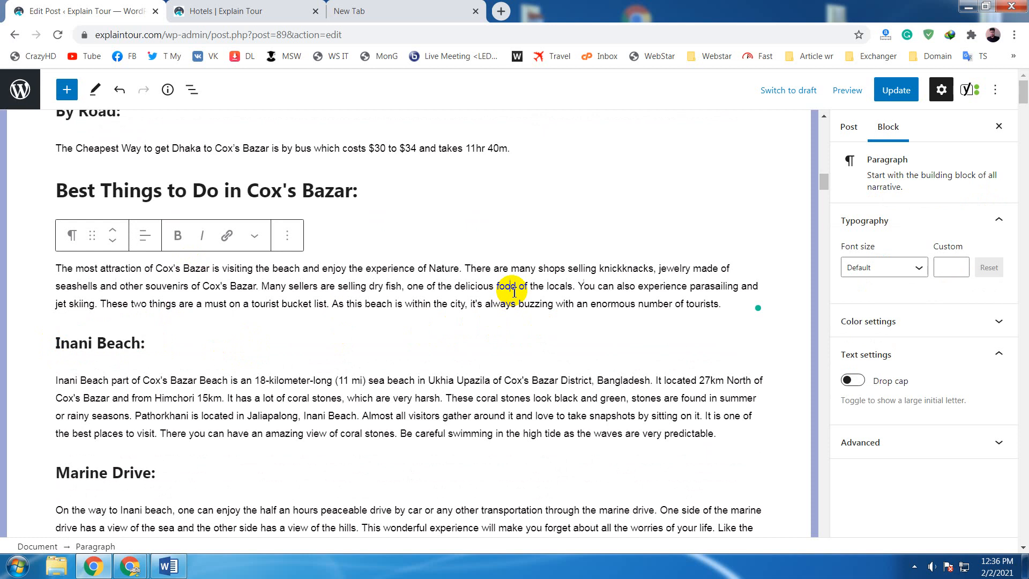
- Examine the post's sections from the introduction down to the Moheskhali paragraph for further internal link topics
{"action": "scroll", "coordinate": [513, 292], "scroll_direction": "up", "scroll_amount": 7}
{"action": "scroll", "coordinate": [509, 291], "scroll_direction": "up", "scroll_amount": 5}
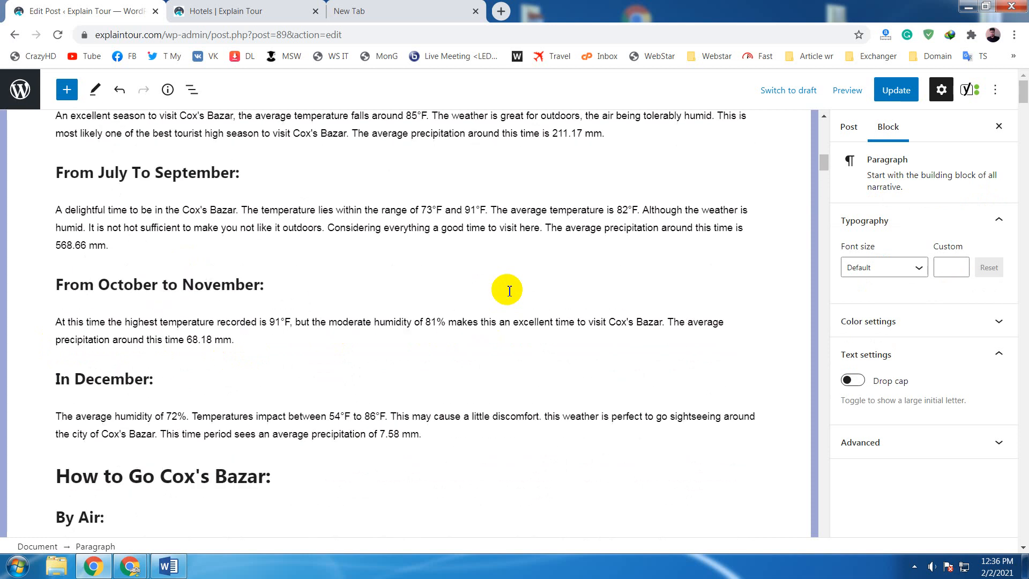
{"action": "scroll", "coordinate": [509, 290], "scroll_direction": "up", "scroll_amount": 13}
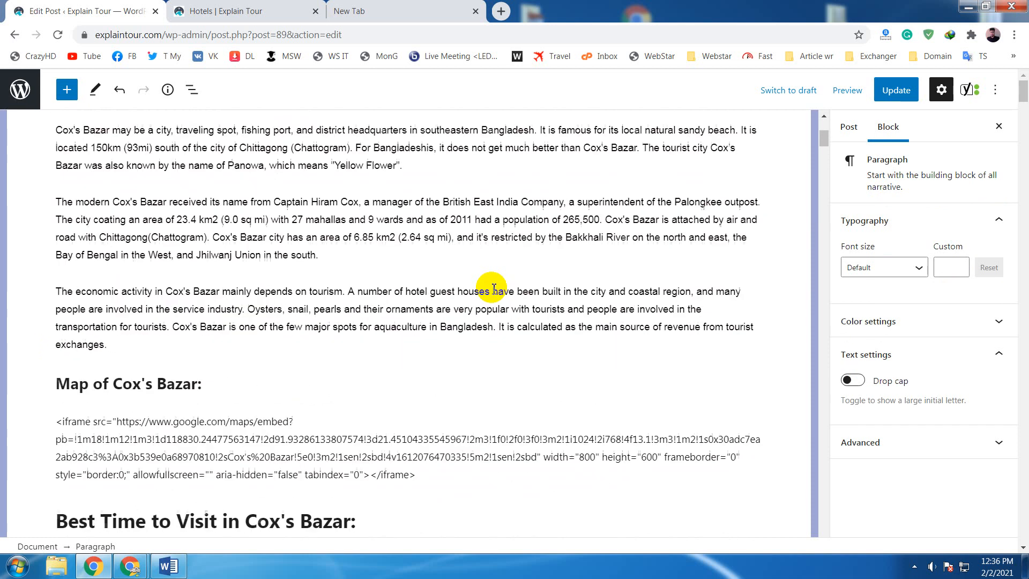
{"action": "scroll", "coordinate": [493, 288], "scroll_direction": "up", "scroll_amount": 1}
{"action": "scroll", "coordinate": [493, 288], "scroll_direction": "down", "scroll_amount": 5}
{"action": "scroll", "coordinate": [493, 288], "scroll_direction": "up", "scroll_amount": 7}
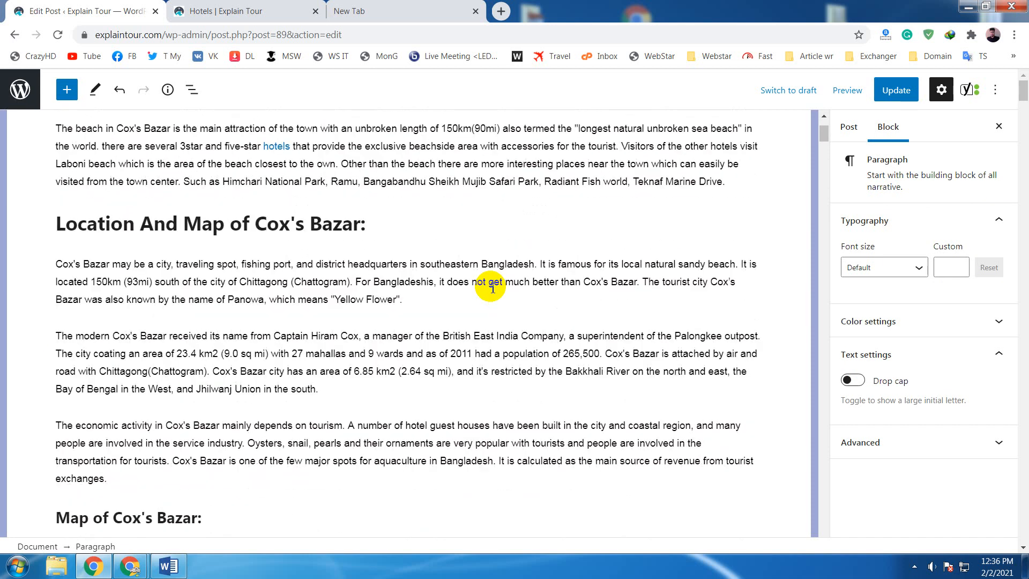
{"action": "scroll", "coordinate": [492, 288], "scroll_direction": "up", "scroll_amount": 2}
{"action": "scroll", "coordinate": [493, 289], "scroll_direction": "down", "scroll_amount": 10}
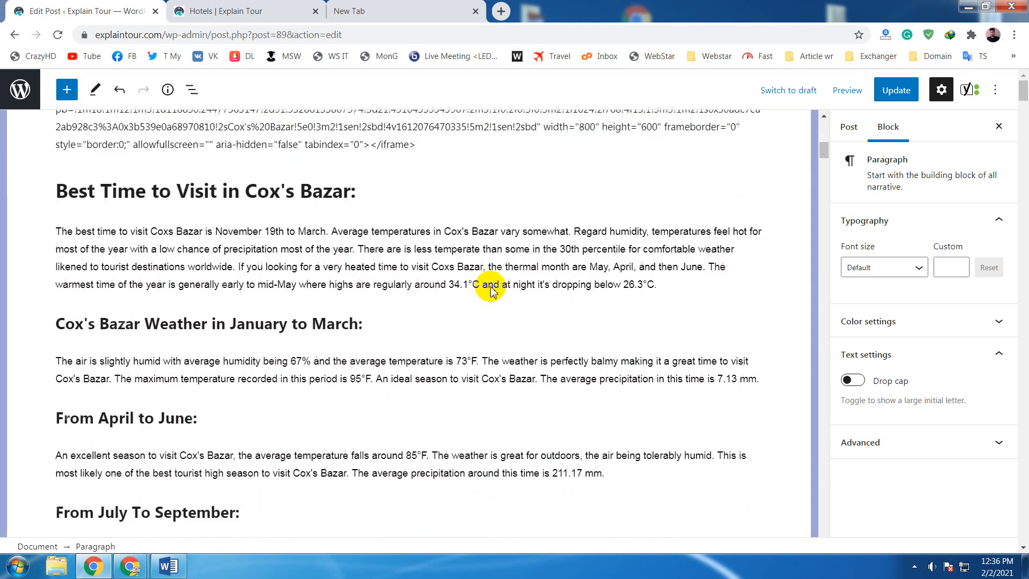
{"action": "scroll", "coordinate": [492, 291], "scroll_direction": "down", "scroll_amount": 20}
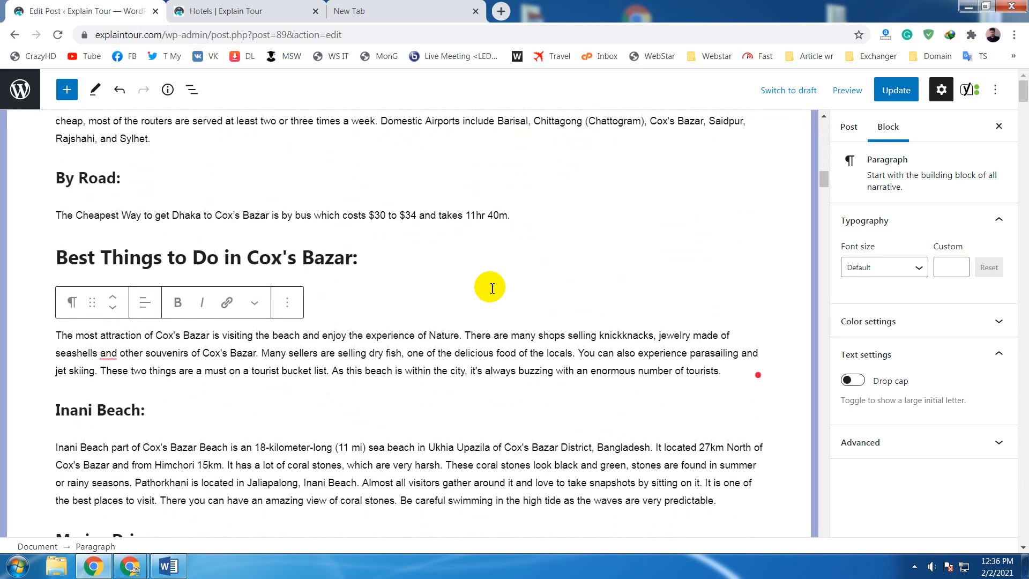
{"action": "scroll", "coordinate": [492, 288], "scroll_direction": "down", "scroll_amount": 5}
{"action": "scroll", "coordinate": [492, 288], "scroll_direction": "down", "scroll_amount": 8}
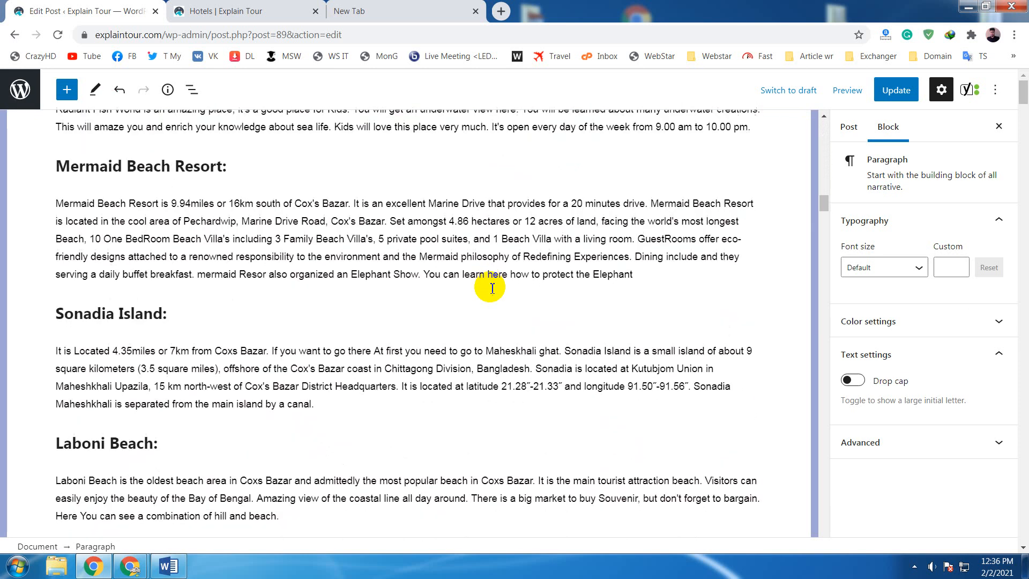
{"action": "scroll", "coordinate": [493, 288], "scroll_direction": "down", "scroll_amount": 5}
{"action": "scroll", "coordinate": [493, 289], "scroll_direction": "up", "scroll_amount": 15}
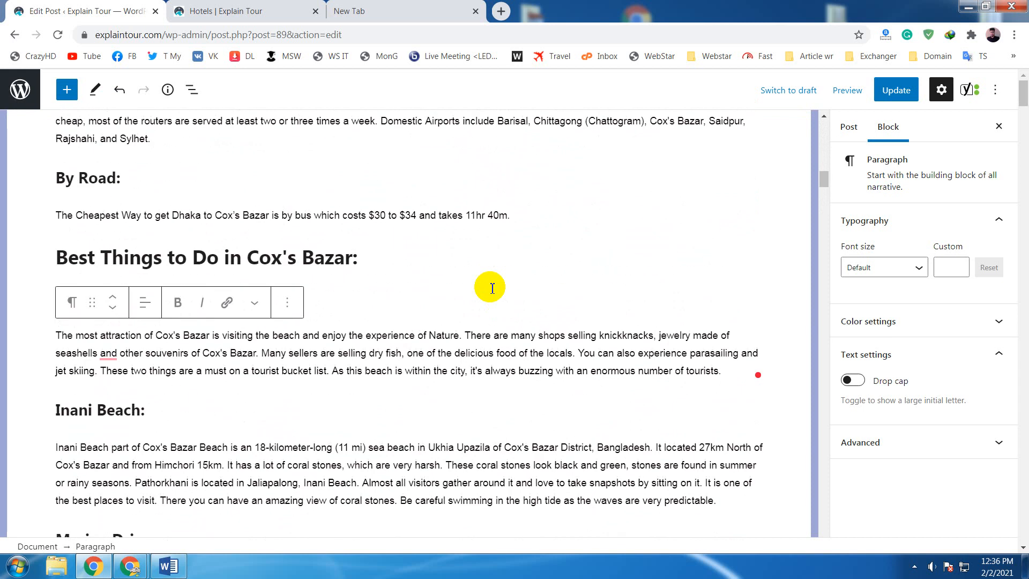
{"action": "scroll", "coordinate": [492, 288], "scroll_direction": "down", "scroll_amount": 4}
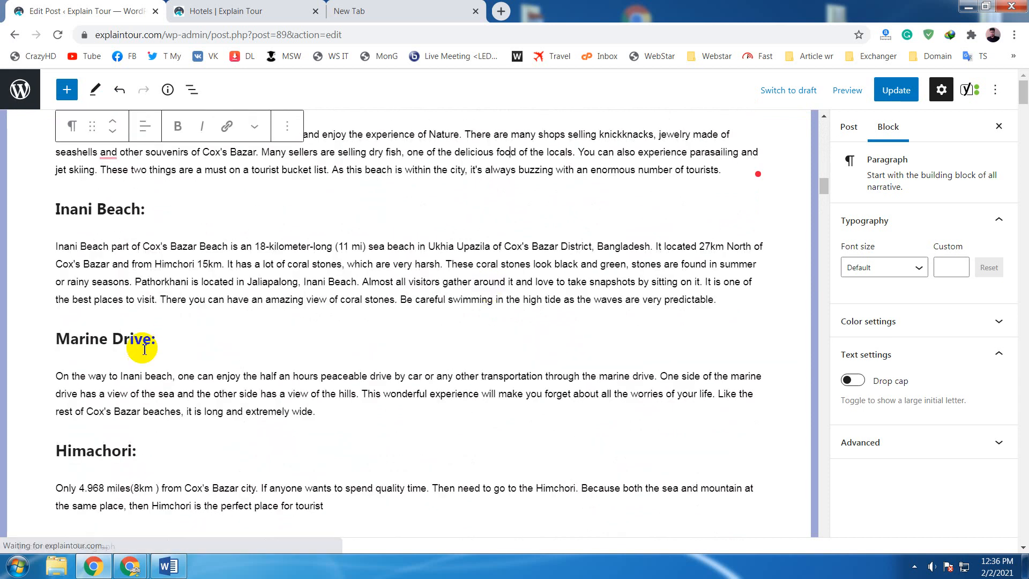
{"action": "scroll", "coordinate": [161, 343], "scroll_direction": "down", "scroll_amount": 4}
{"action": "scroll", "coordinate": [187, 340], "scroll_direction": "up", "scroll_amount": 5}
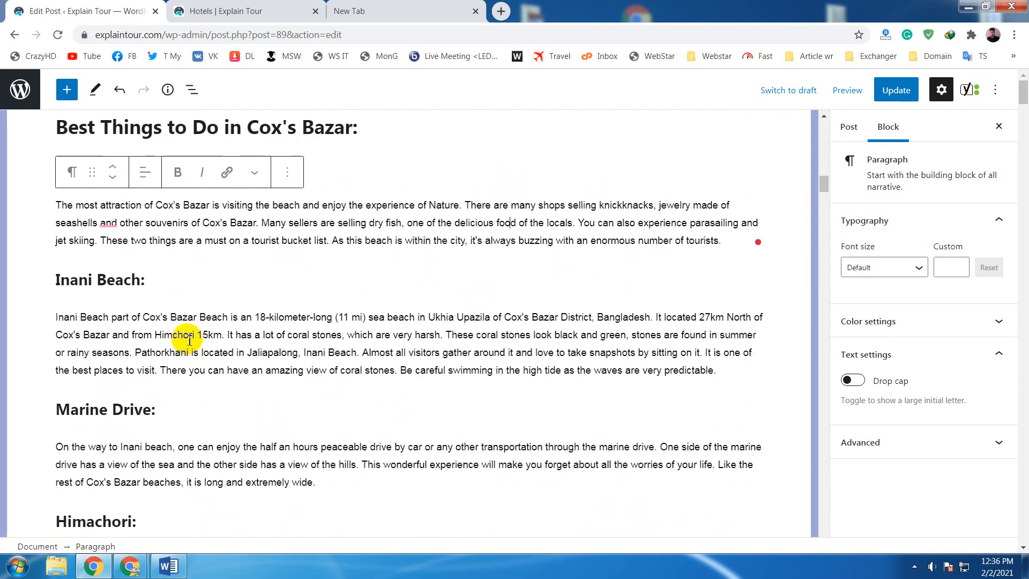
{"action": "scroll", "coordinate": [189, 341], "scroll_direction": "down", "scroll_amount": 4}
{"action": "scroll", "coordinate": [200, 335], "scroll_direction": "down", "scroll_amount": 10}
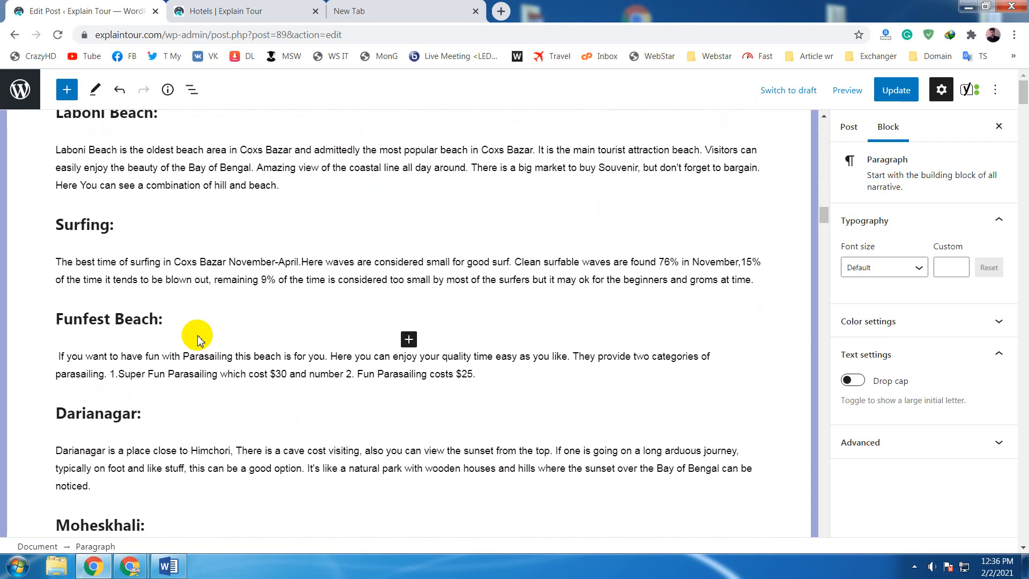
{"action": "scroll", "coordinate": [197, 339], "scroll_direction": "down", "scroll_amount": 10}
{"action": "scroll", "coordinate": [199, 337], "scroll_direction": "up", "scroll_amount": 7}
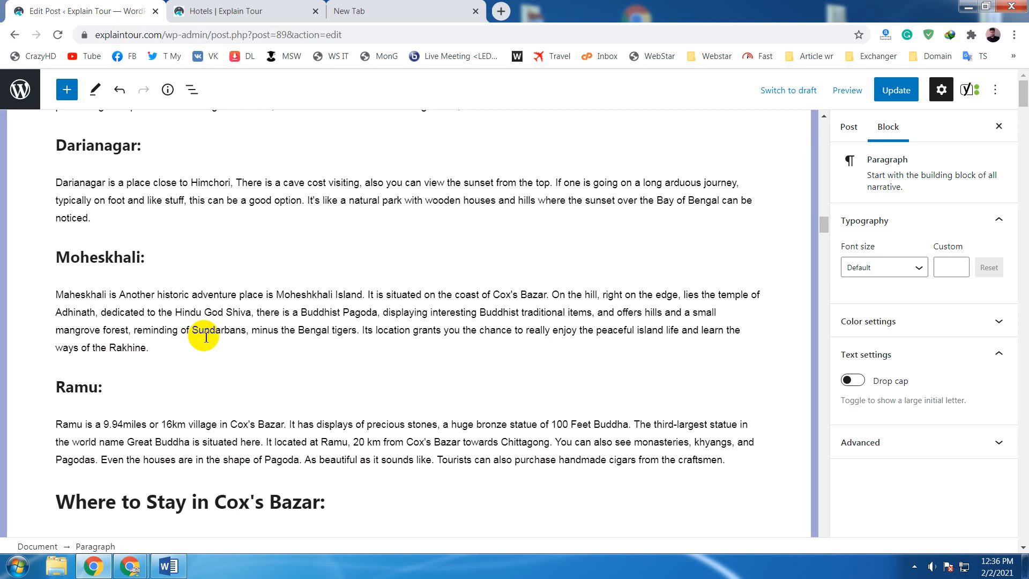
{"action": "left_click", "coordinate": [206, 337]}
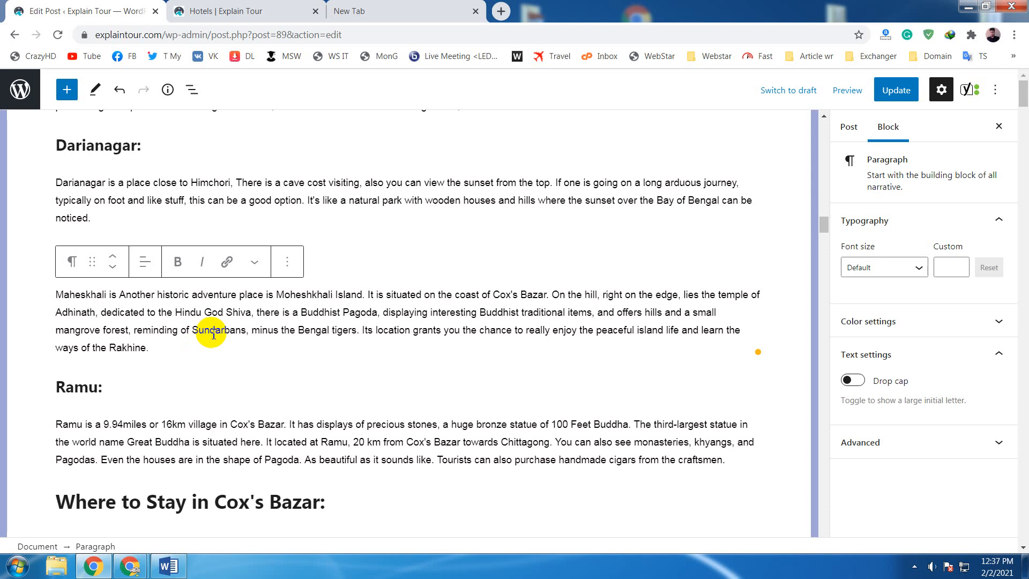
- Go back to the "Laboni Beach:" heading and highlight its text as another internal link candidate
{"action": "scroll", "coordinate": [213, 335], "scroll_direction": "up", "scroll_amount": 5}
{"action": "scroll", "coordinate": [198, 332], "scroll_direction": "up", "scroll_amount": 4}
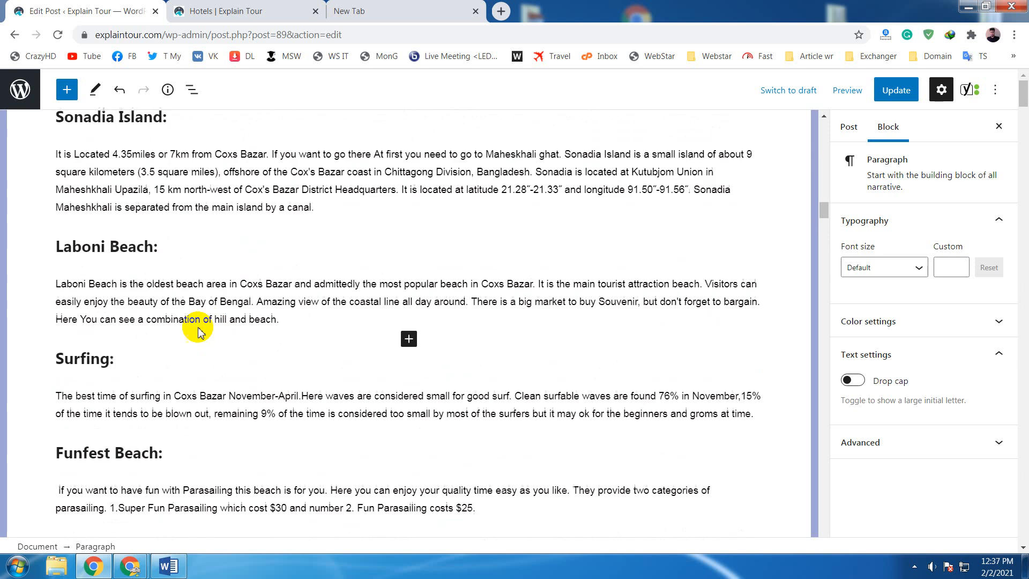
{"action": "left_click", "coordinate": [185, 247]}
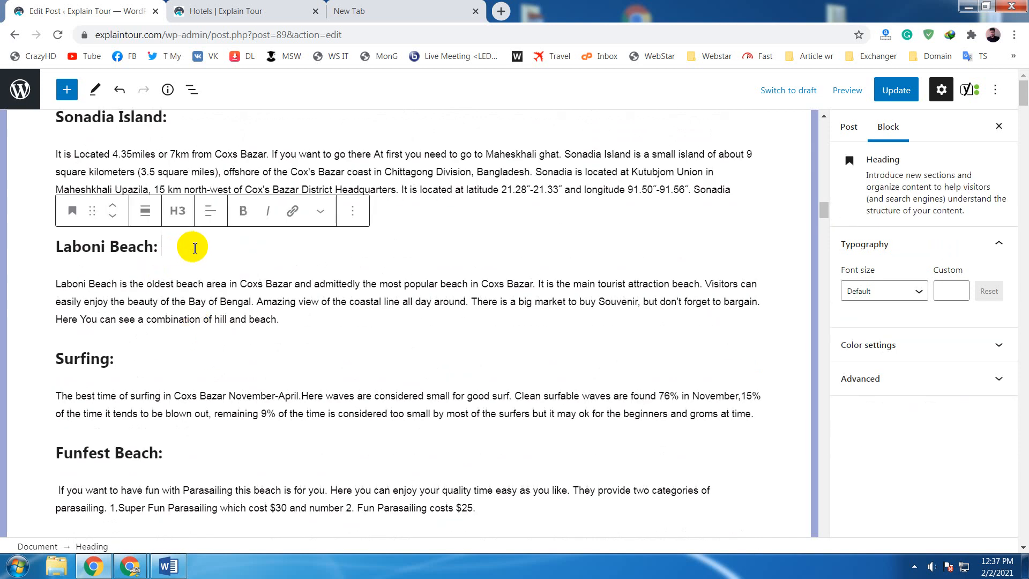
{"action": "left_click_drag", "start_coordinate": [194, 248], "coordinate": [53, 249]}
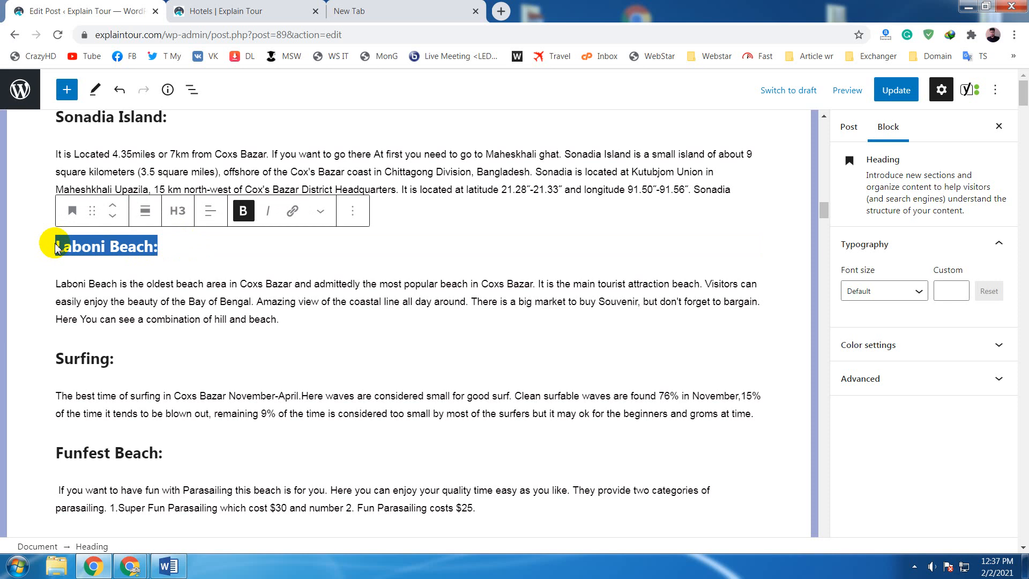
{"action": "double_click", "coordinate": [127, 248]}
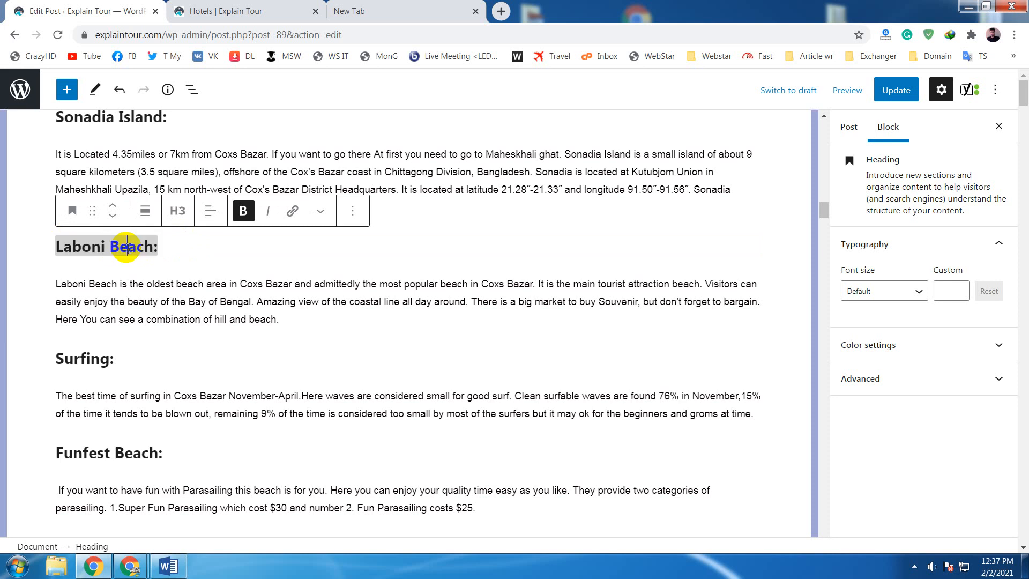
{"action": "left_click_drag", "start_coordinate": [127, 248], "coordinate": [170, 249]}
{"action": "left_click", "coordinate": [157, 251]}
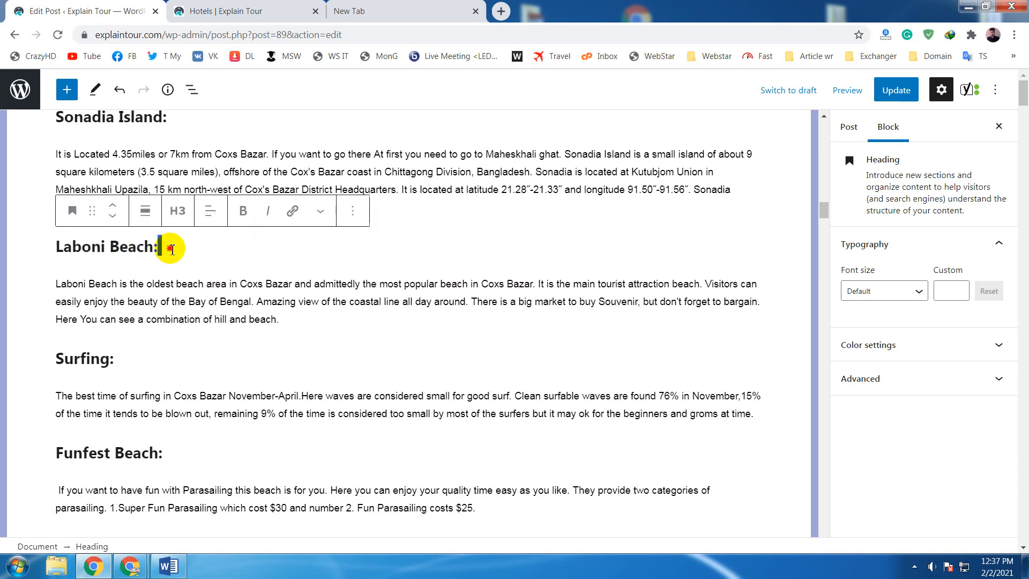
{"action": "left_click", "coordinate": [155, 249]}
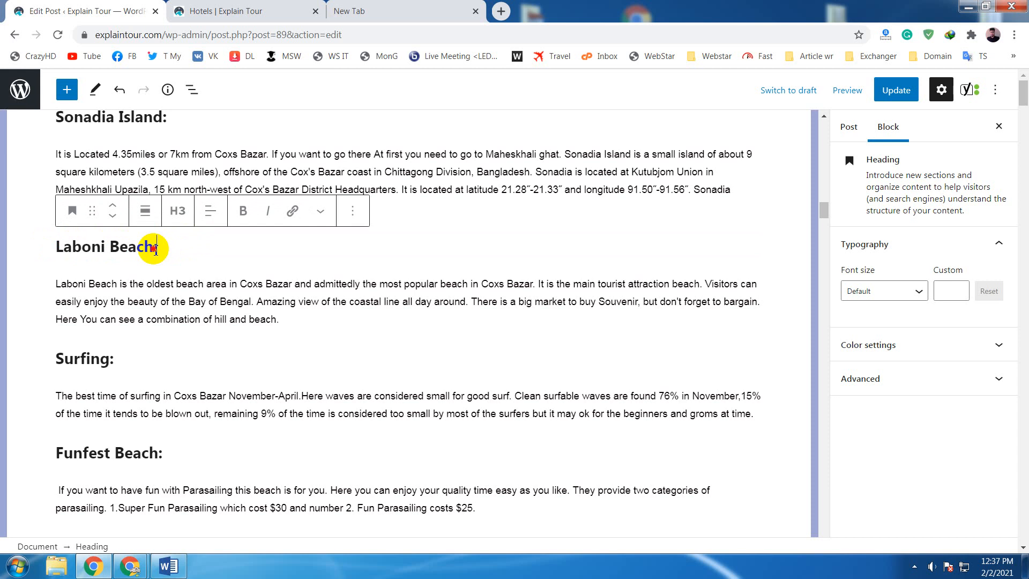
{"action": "left_click_drag", "start_coordinate": [155, 249], "coordinate": [51, 248]}
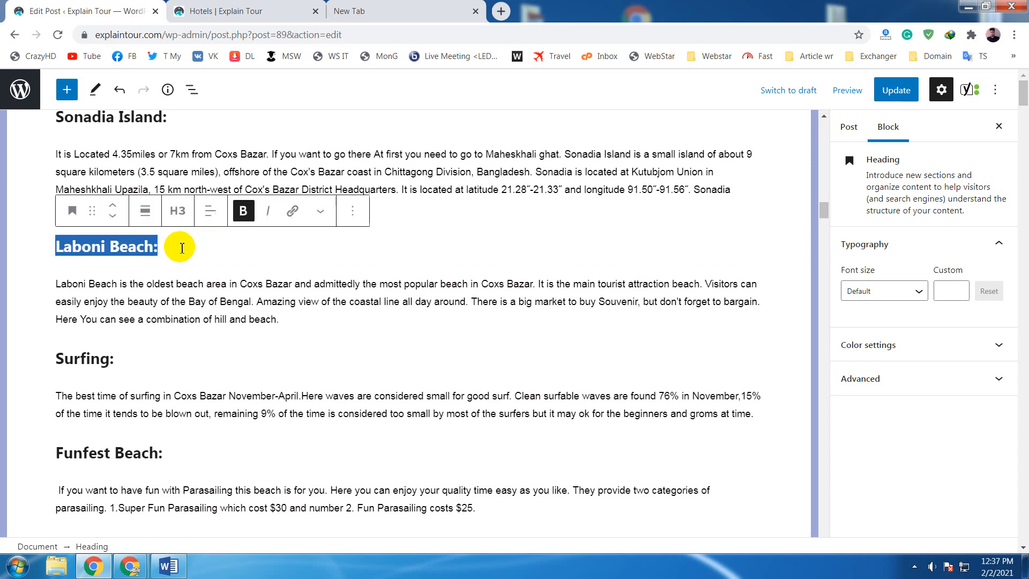
{"action": "left_click", "coordinate": [158, 252]}
{"action": "left_click_drag", "start_coordinate": [159, 251], "coordinate": [57, 247]}
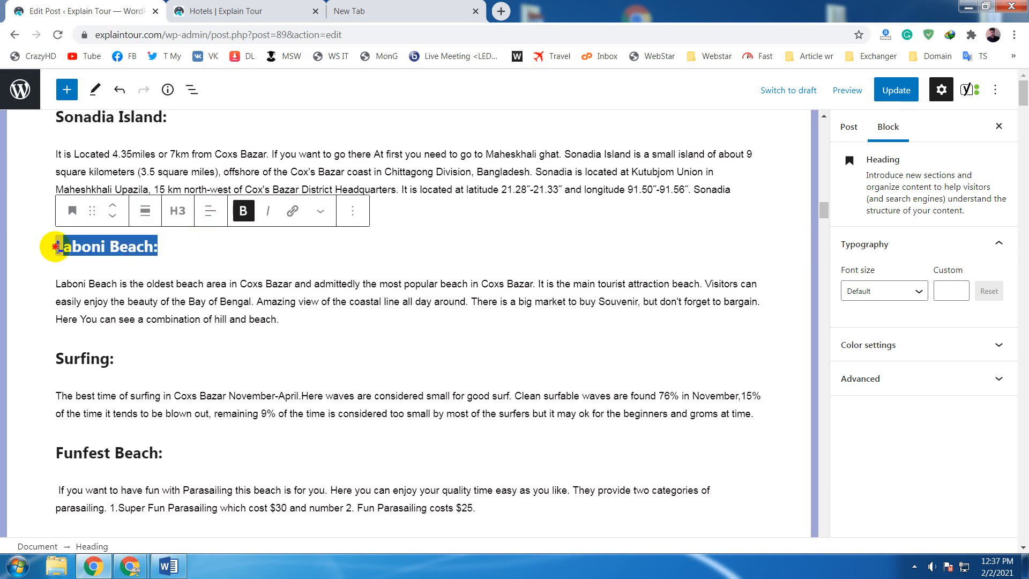
{"action": "left_click_drag", "start_coordinate": [167, 248], "coordinate": [55, 252]}
{"action": "left_click", "coordinate": [188, 247]}
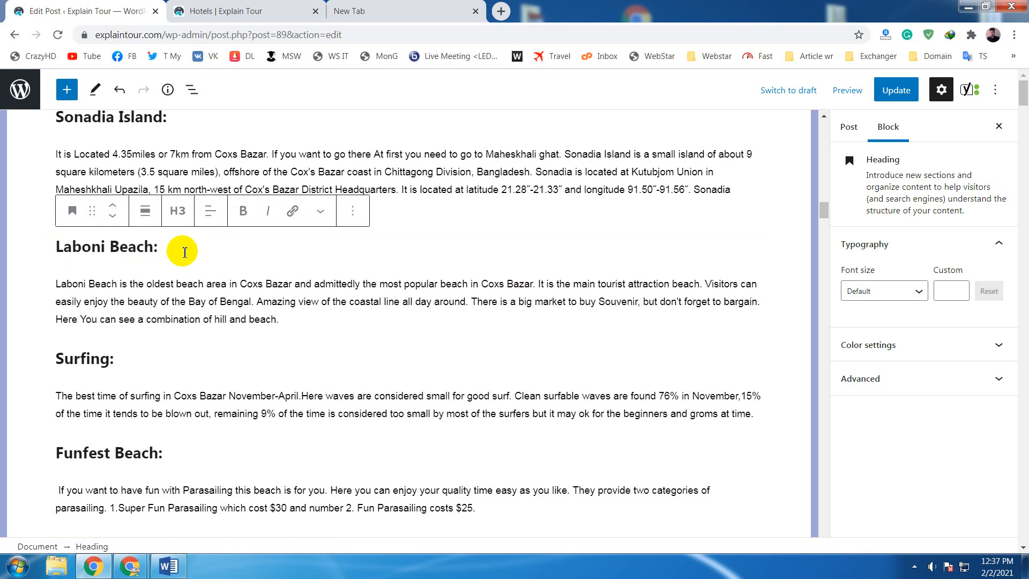
{"action": "left_click_drag", "start_coordinate": [165, 253], "coordinate": [102, 247]}
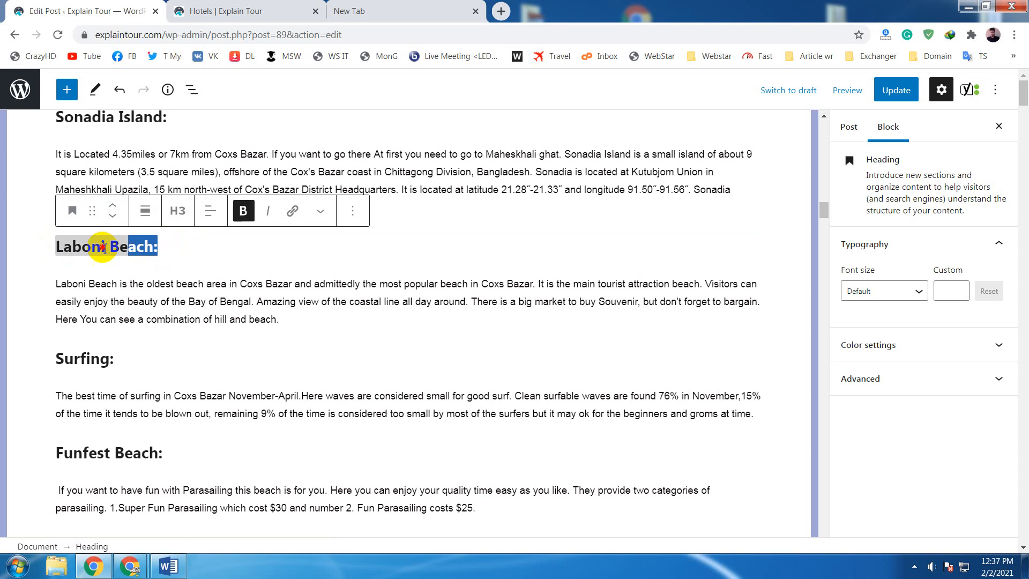
{"action": "left_click", "coordinate": [161, 249]}
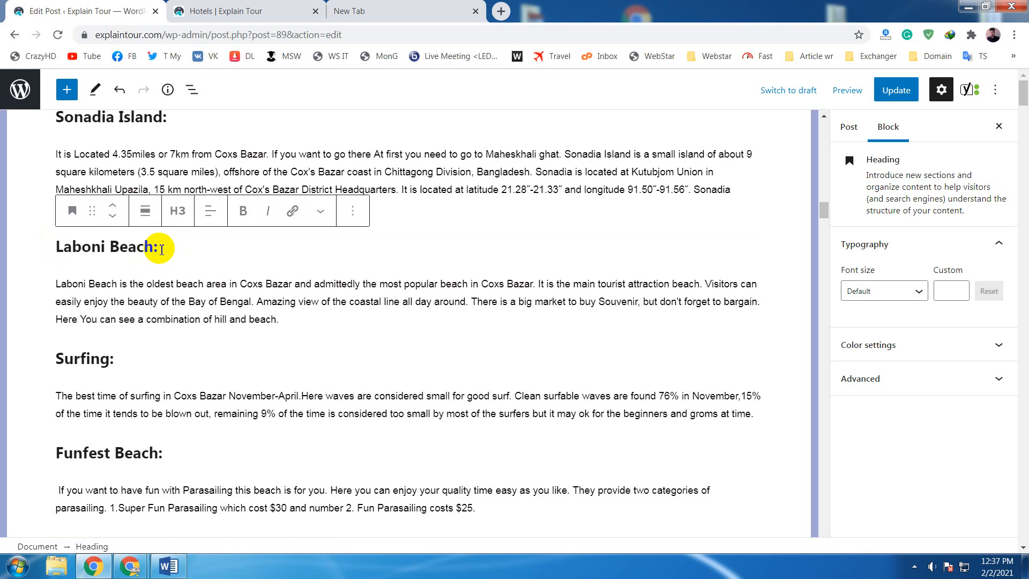
{"action": "left_click", "coordinate": [164, 251]}
{"action": "scroll", "coordinate": [171, 248], "scroll_direction": "down", "scroll_amount": 1}
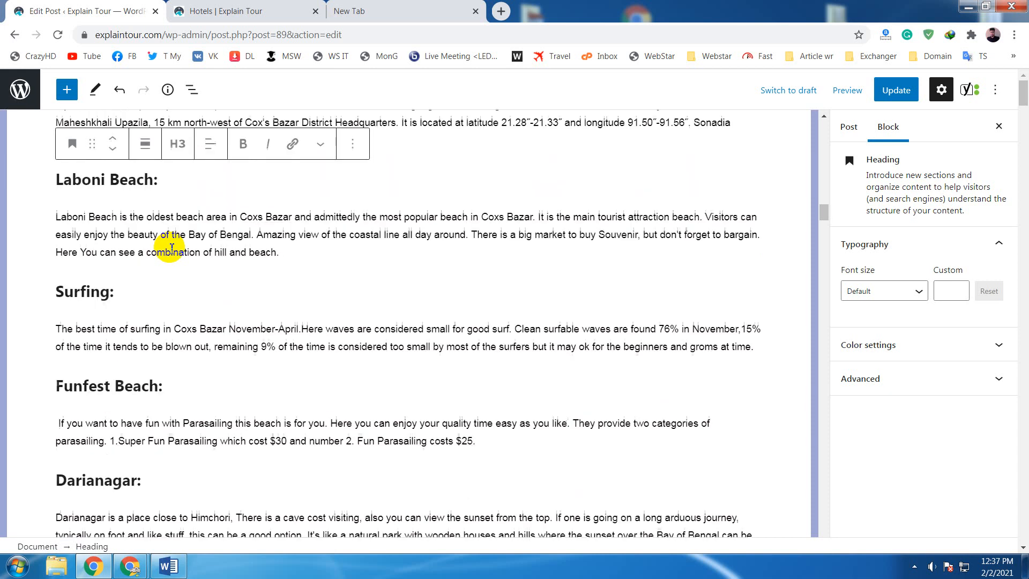
{"action": "scroll", "coordinate": [173, 247], "scroll_direction": "up", "scroll_amount": 1}
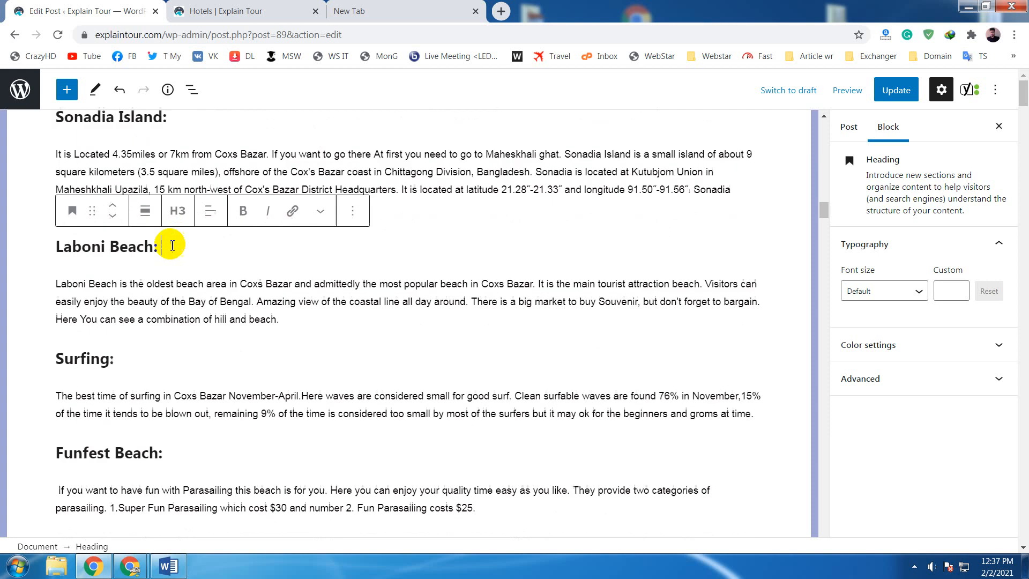
{"action": "left_click", "coordinate": [159, 247]}
{"action": "triple_click", "coordinate": [121, 245]}
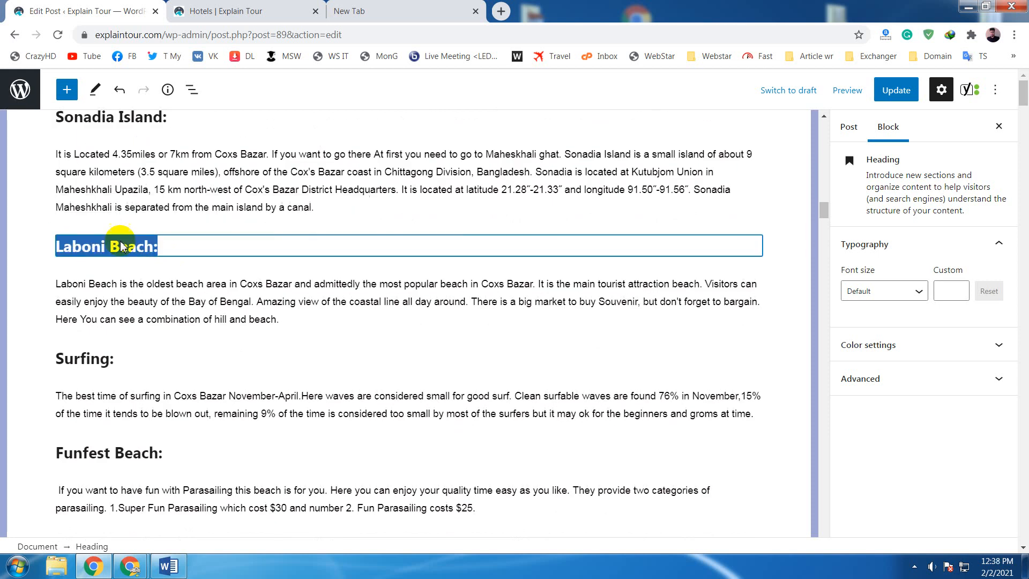
{"action": "left_click", "coordinate": [180, 246]}
{"action": "left_click", "coordinate": [161, 249]}
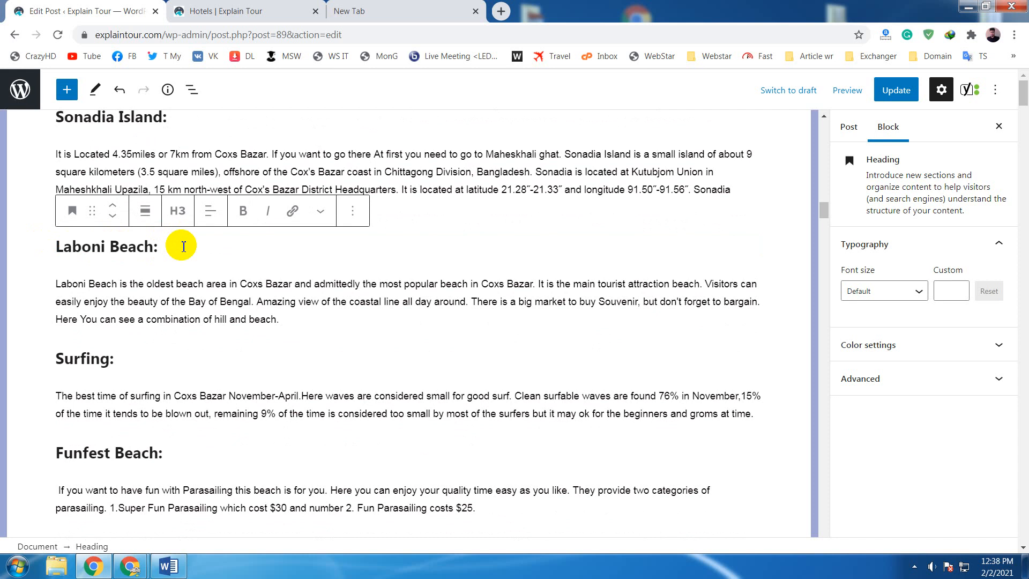
{"action": "left_click_drag", "start_coordinate": [184, 246], "coordinate": [77, 248]}
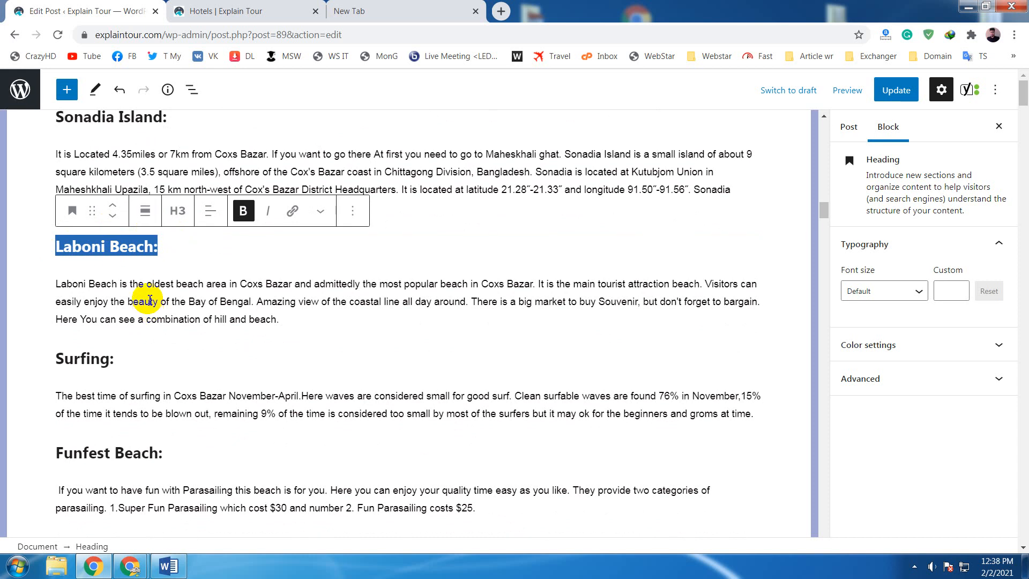
- Highlight the "Laboni Beach:" heading and then the "Surfing:" heading as internal link candidates
{"action": "left_click", "coordinate": [266, 322]}
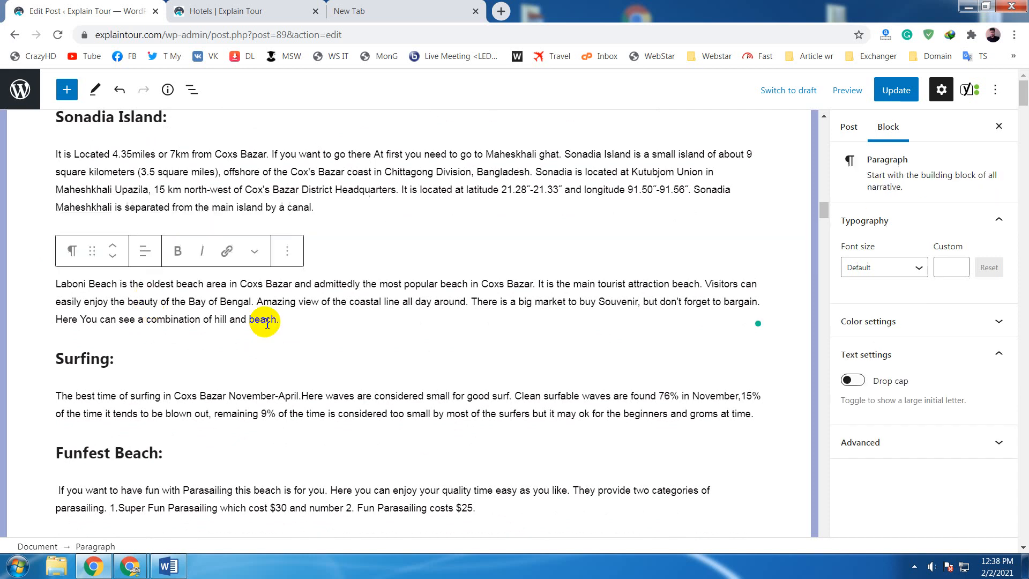
{"action": "left_click", "coordinate": [336, 190]}
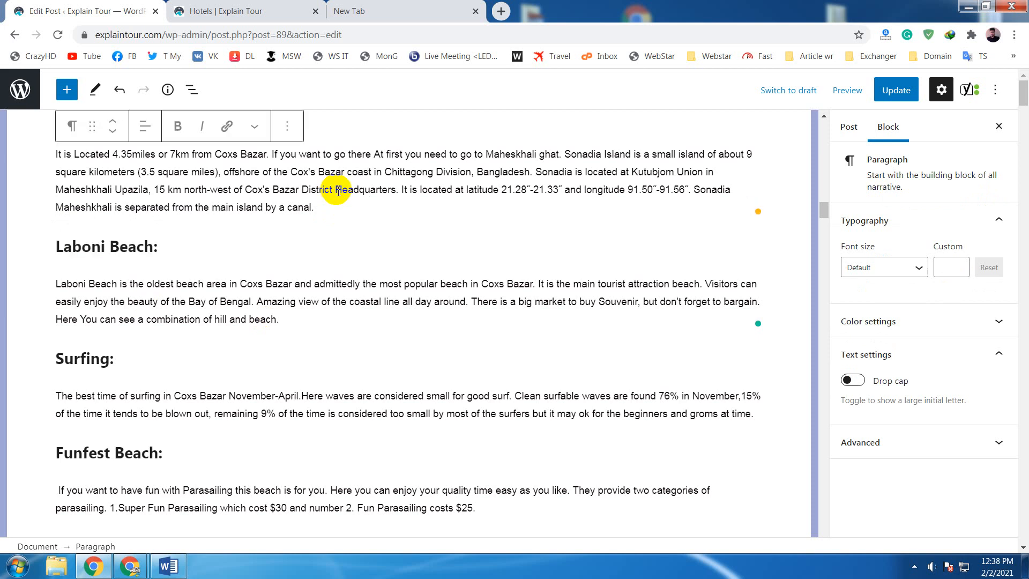
{"action": "left_click_drag", "start_coordinate": [166, 250], "coordinate": [45, 259]}
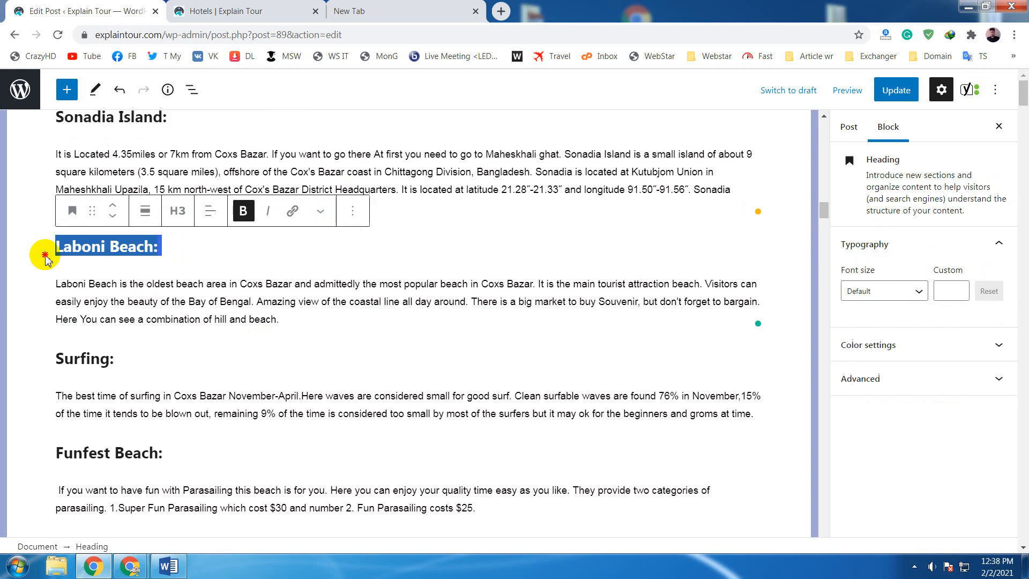
{"action": "left_click", "coordinate": [121, 356]}
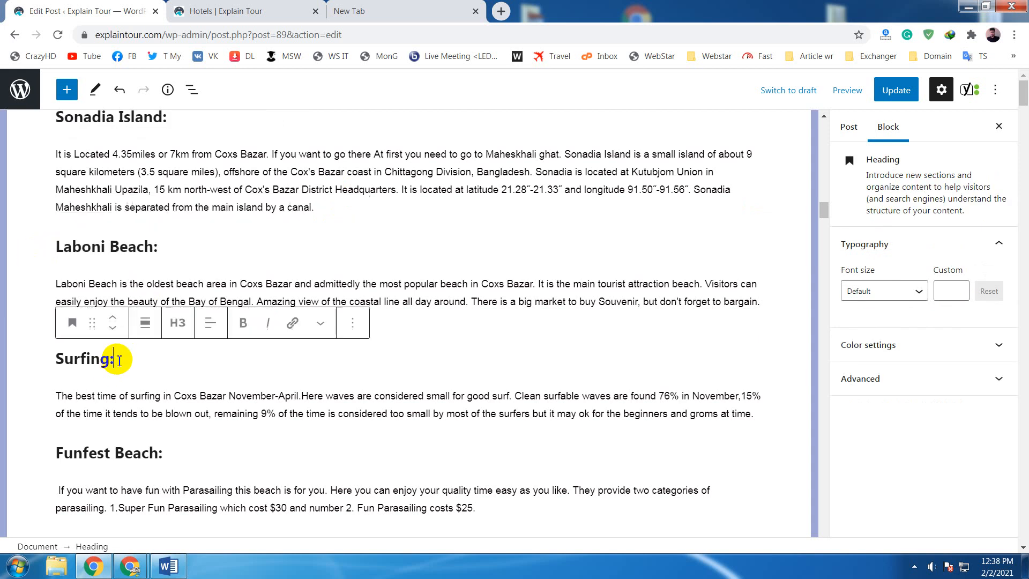
{"action": "left_click_drag", "start_coordinate": [122, 356], "coordinate": [67, 359]}
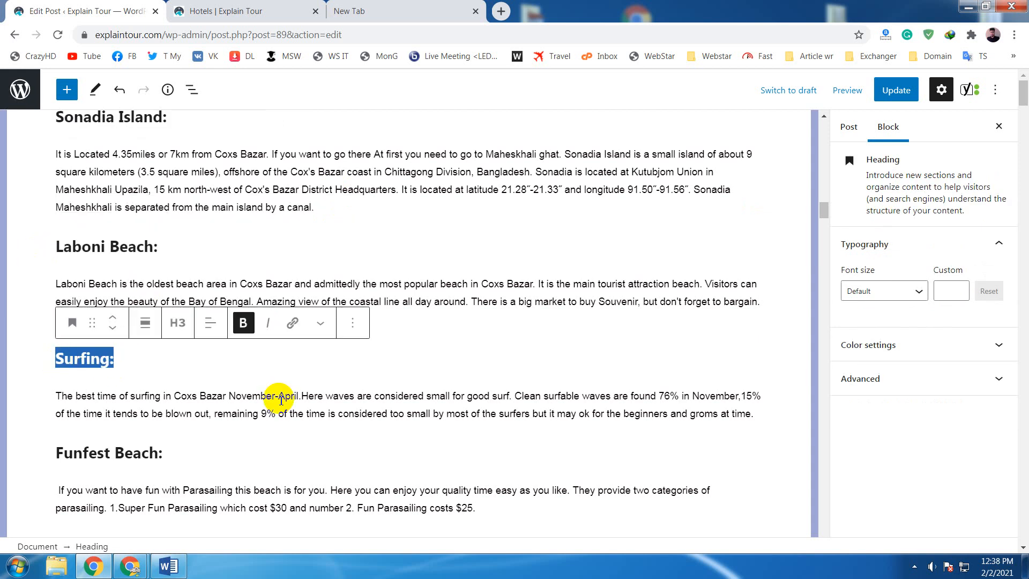
- Examine the post from the Funfest Beach section down to the Long Beach Hotel listing for further internal link places
{"action": "scroll", "coordinate": [281, 399], "scroll_direction": "down", "scroll_amount": 6}
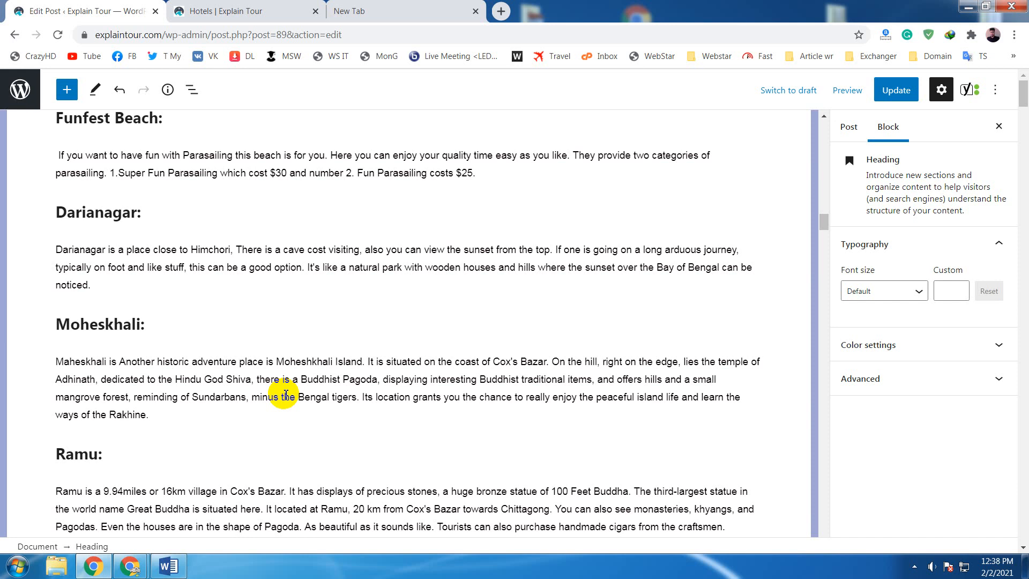
{"action": "left_click", "coordinate": [344, 419]}
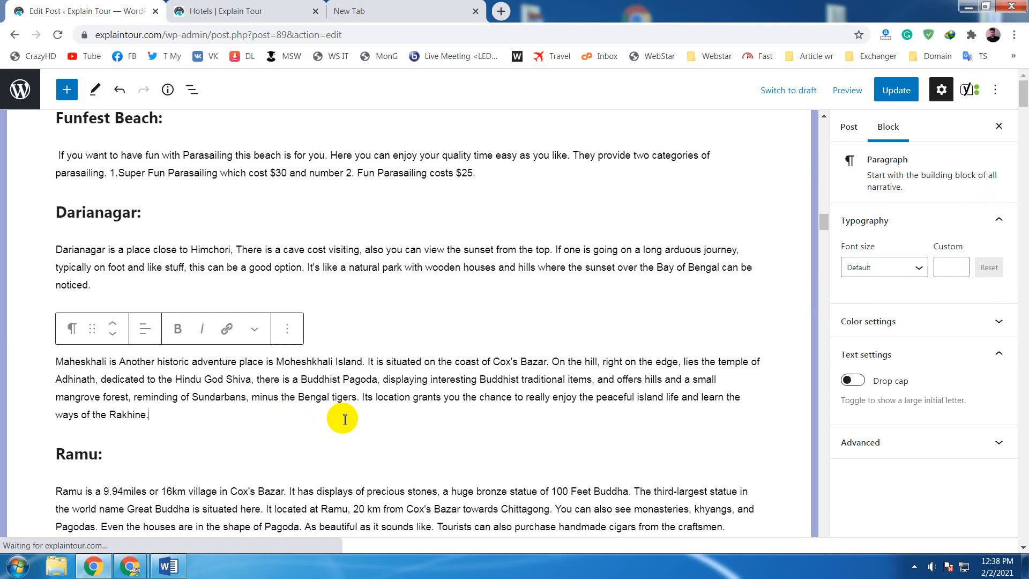
{"action": "scroll", "coordinate": [351, 417], "scroll_direction": "down", "scroll_amount": 7}
{"action": "scroll", "coordinate": [356, 414], "scroll_direction": "down", "scroll_amount": 1}
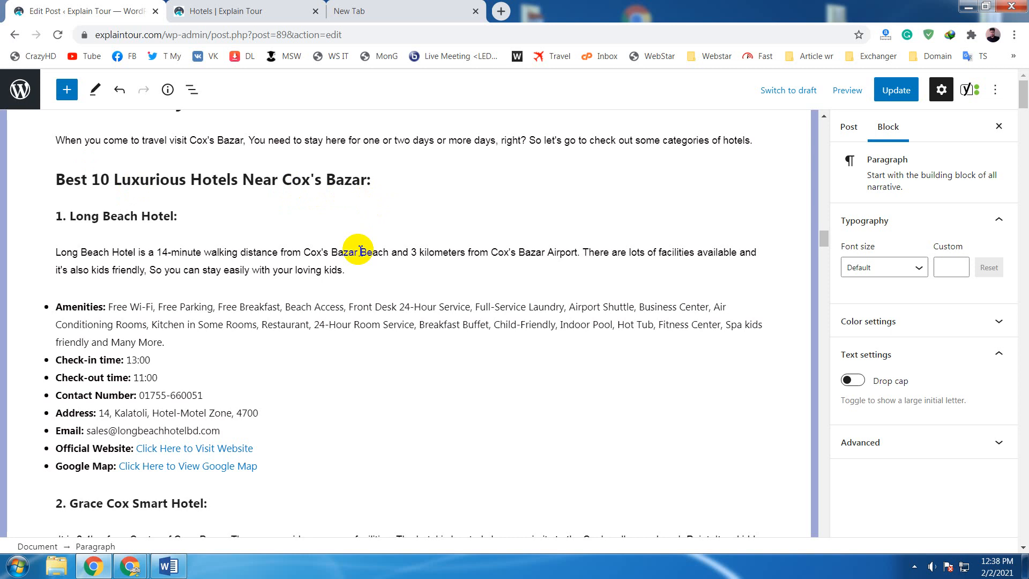
{"action": "left_click", "coordinate": [377, 395]}
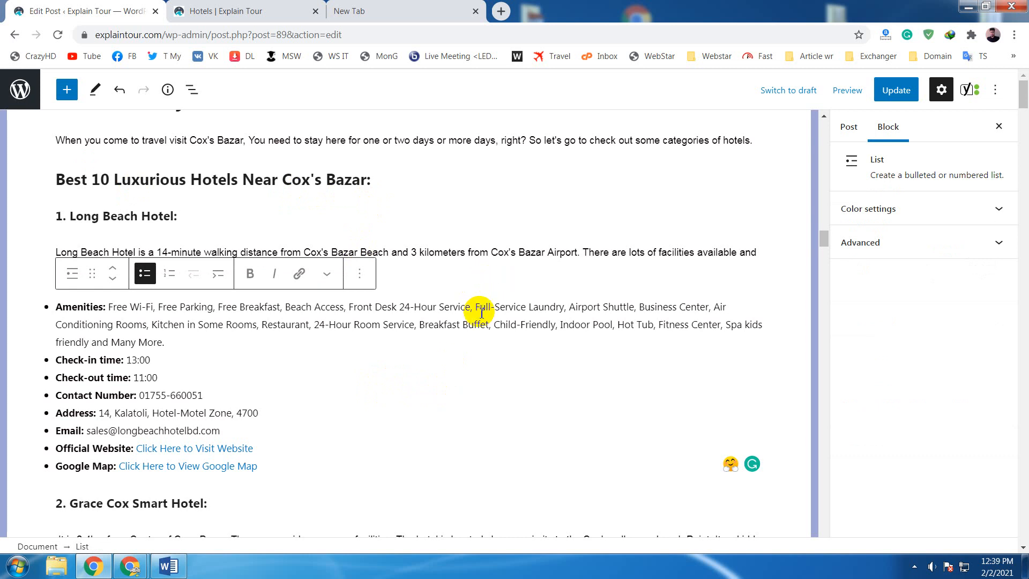
{"action": "scroll", "coordinate": [471, 308], "scroll_direction": "down", "scroll_amount": 1}
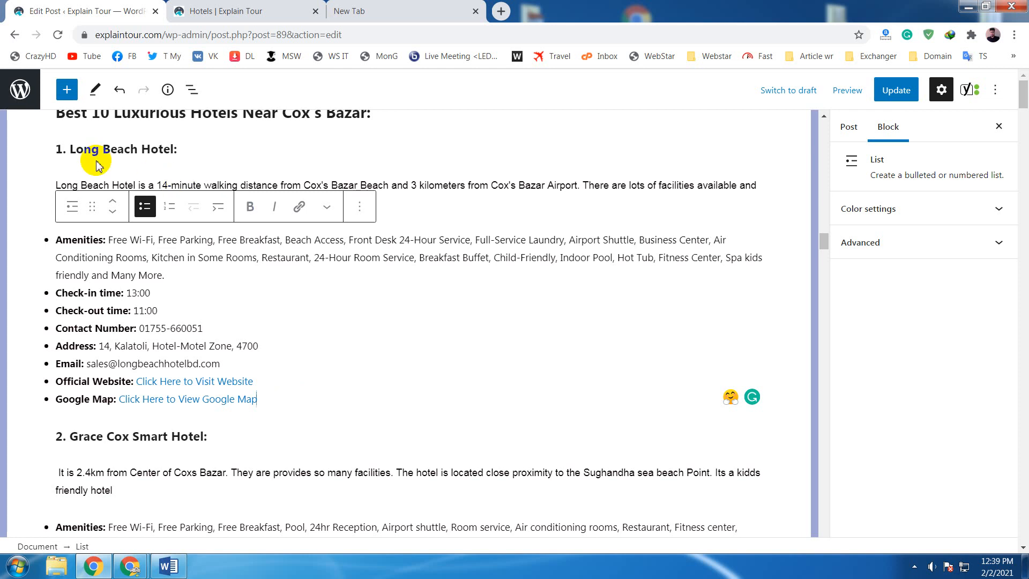
{"action": "scroll", "coordinate": [158, 179], "scroll_direction": "up", "scroll_amount": 1}
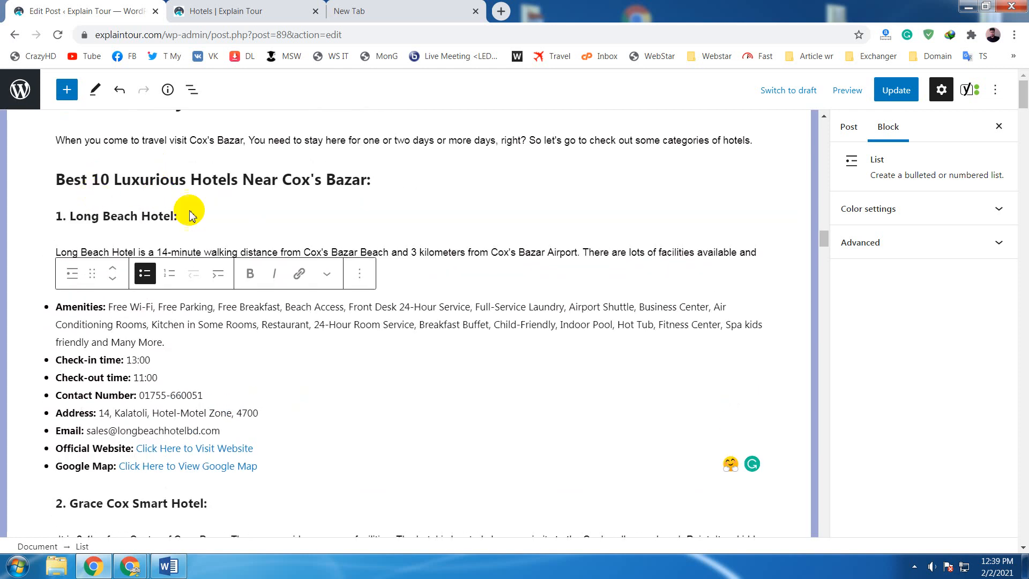
{"action": "scroll", "coordinate": [189, 211], "scroll_direction": "up", "scroll_amount": 2}
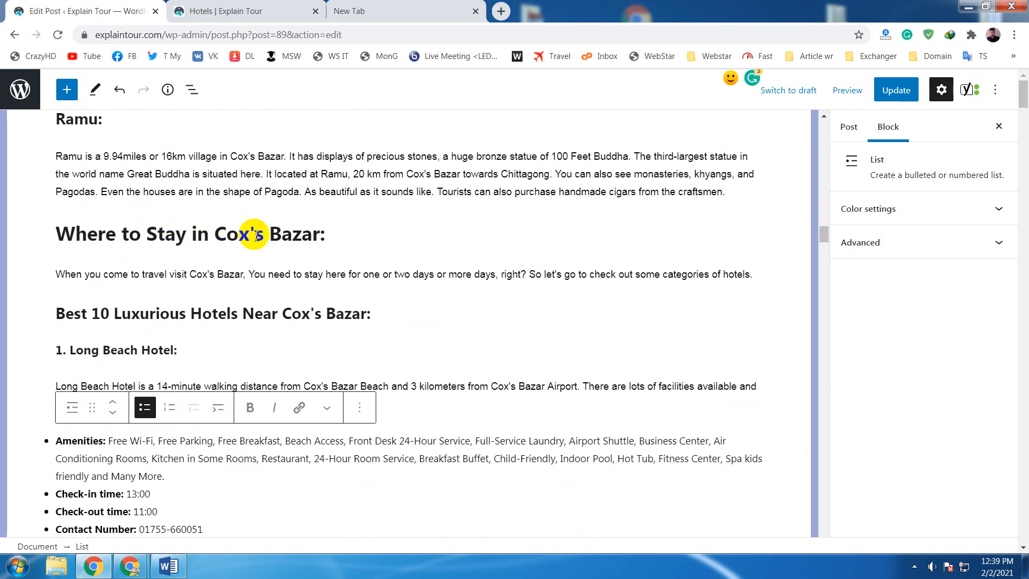
- Examine the "Where to Stay in Cox's Bazar:" section and its first luxurious hotel entry as internal link topics
{"action": "left_click", "coordinate": [365, 235]}
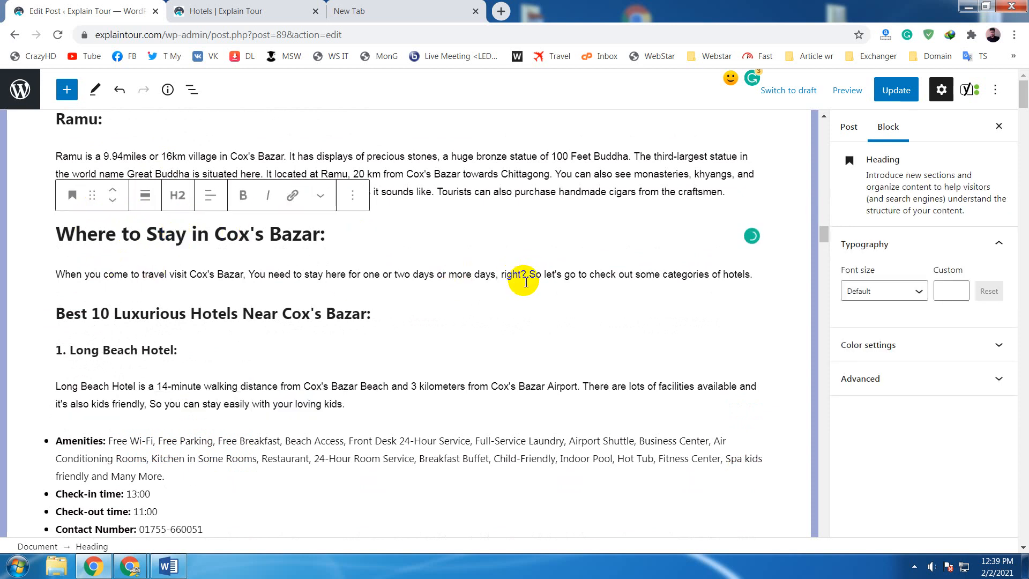
{"action": "left_click", "coordinate": [709, 275]}
{"action": "key", "text": "Up"}
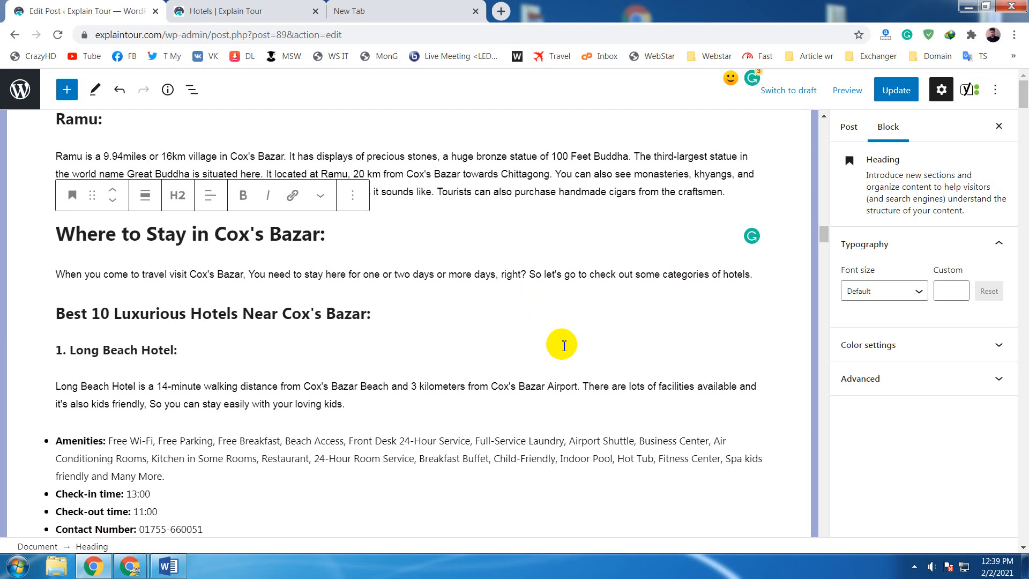
{"action": "scroll", "coordinate": [564, 345], "scroll_direction": "down", "scroll_amount": 1}
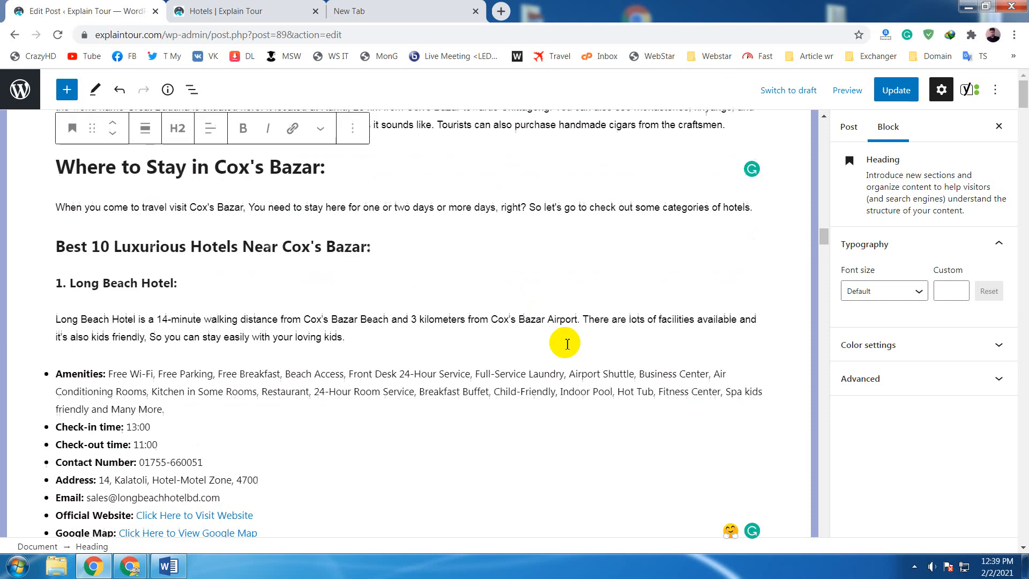
{"action": "double_click", "coordinate": [78, 251]}
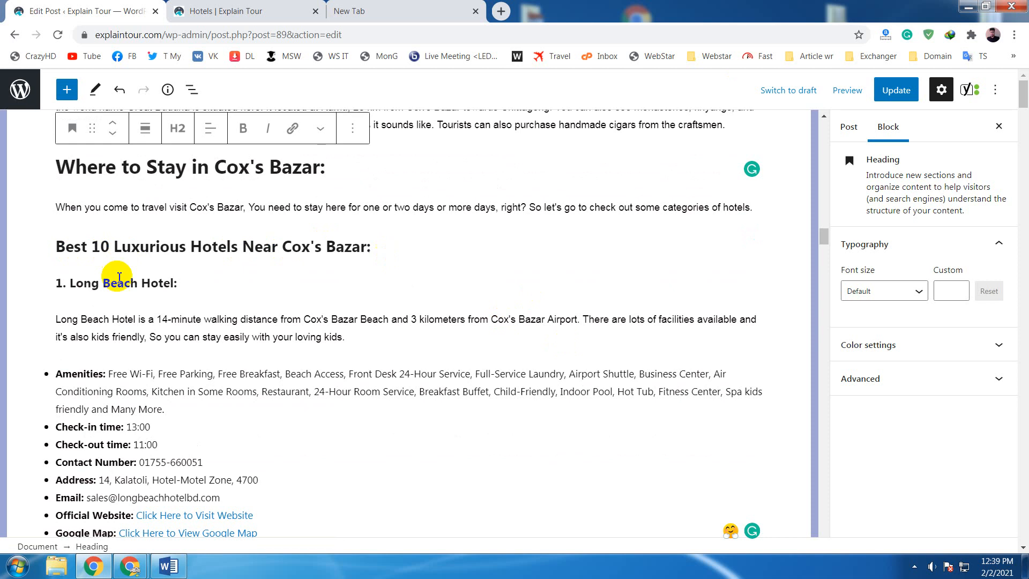
{"action": "scroll", "coordinate": [94, 271], "scroll_direction": "down", "scroll_amount": 3}
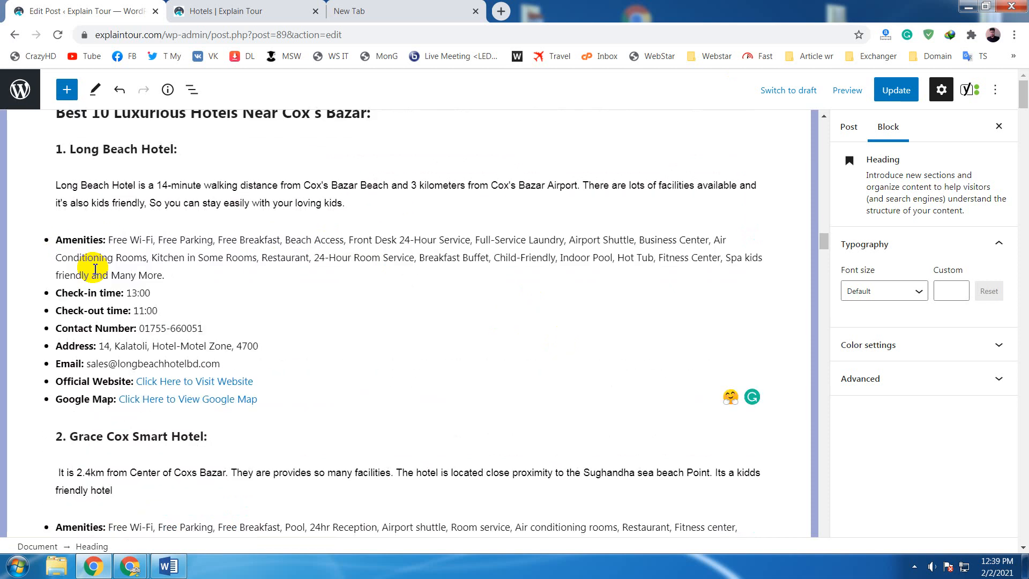
{"action": "scroll", "coordinate": [94, 270], "scroll_direction": "up", "scroll_amount": 1}
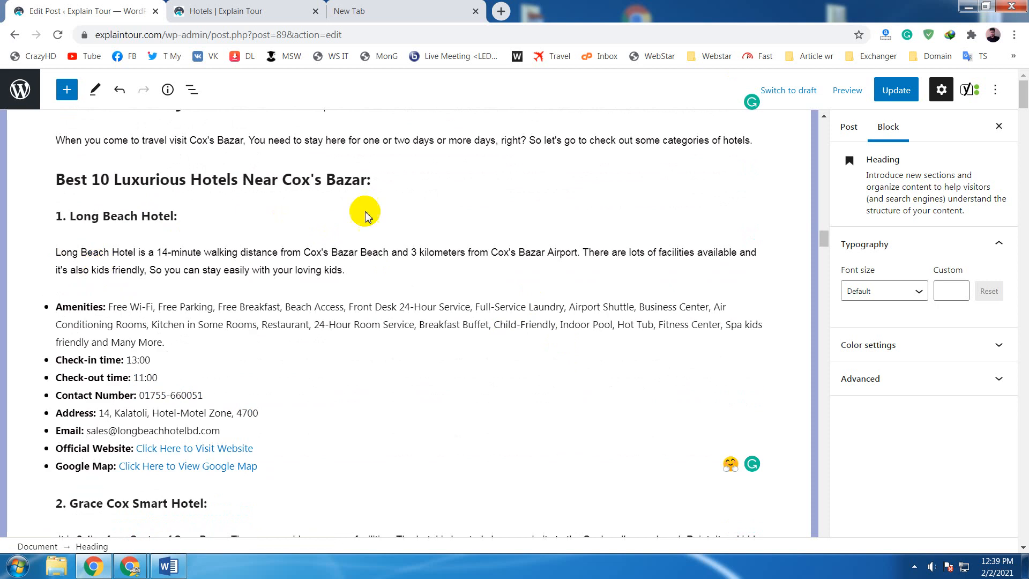
- Copy the text of the "Best 10 Luxurious Hotels Near Cox's Bazar:" heading
{"action": "left_click_drag", "start_coordinate": [369, 180], "coordinate": [61, 170]}
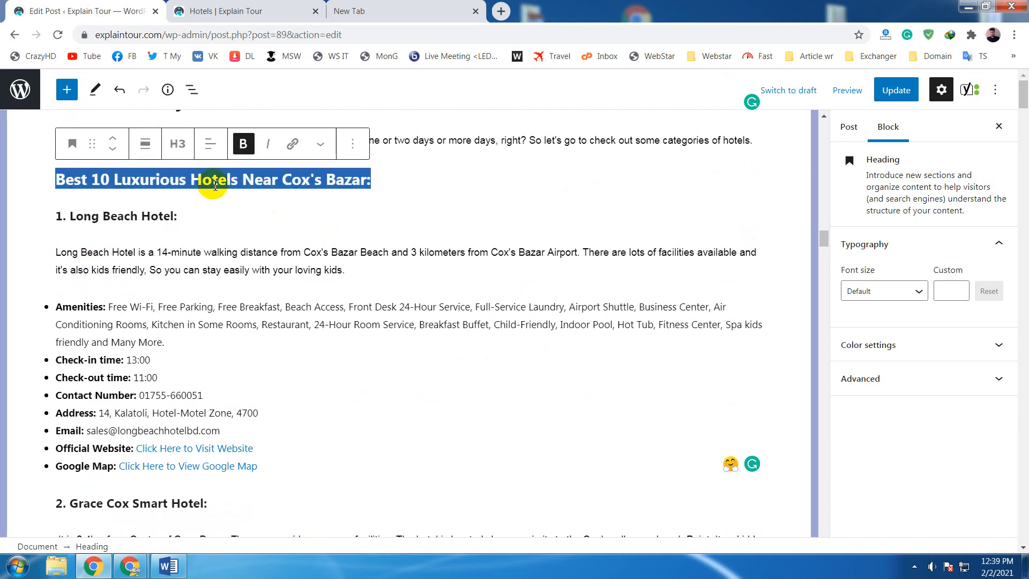
{"action": "right_click", "coordinate": [309, 181]}
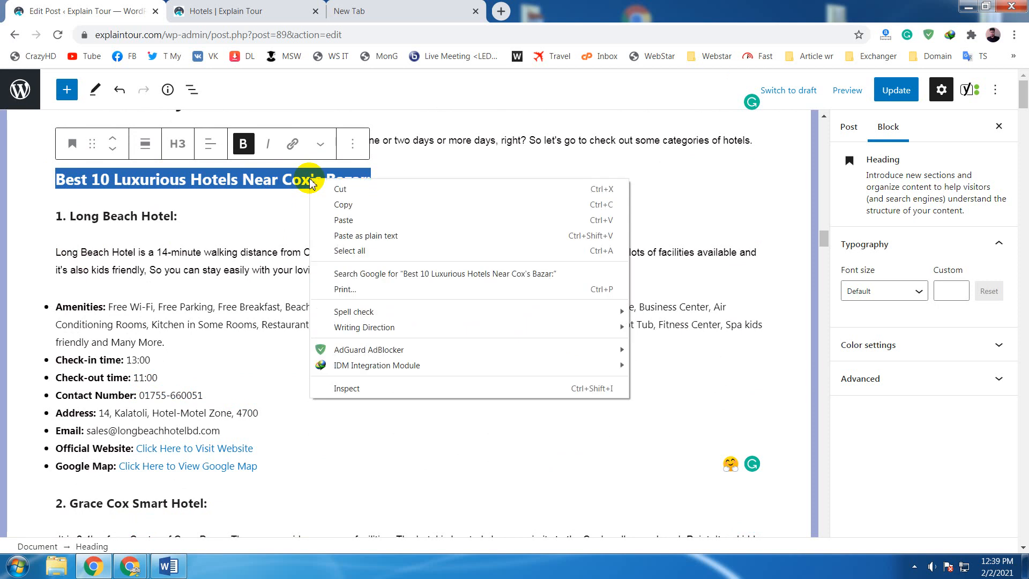
{"action": "left_click", "coordinate": [358, 204]}
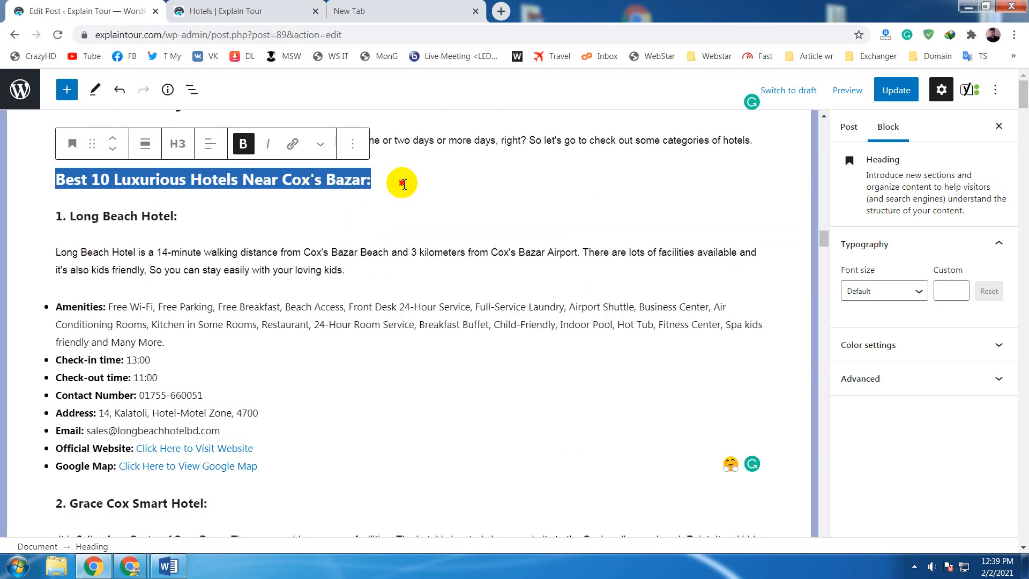
{"action": "left_click", "coordinate": [402, 184]}
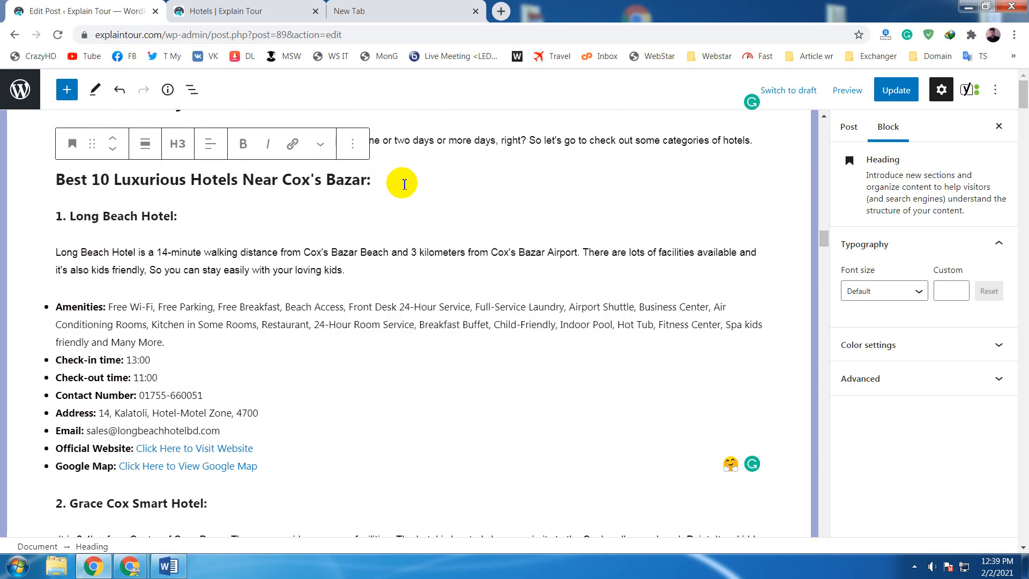
{"action": "triple_click", "coordinate": [311, 181]}
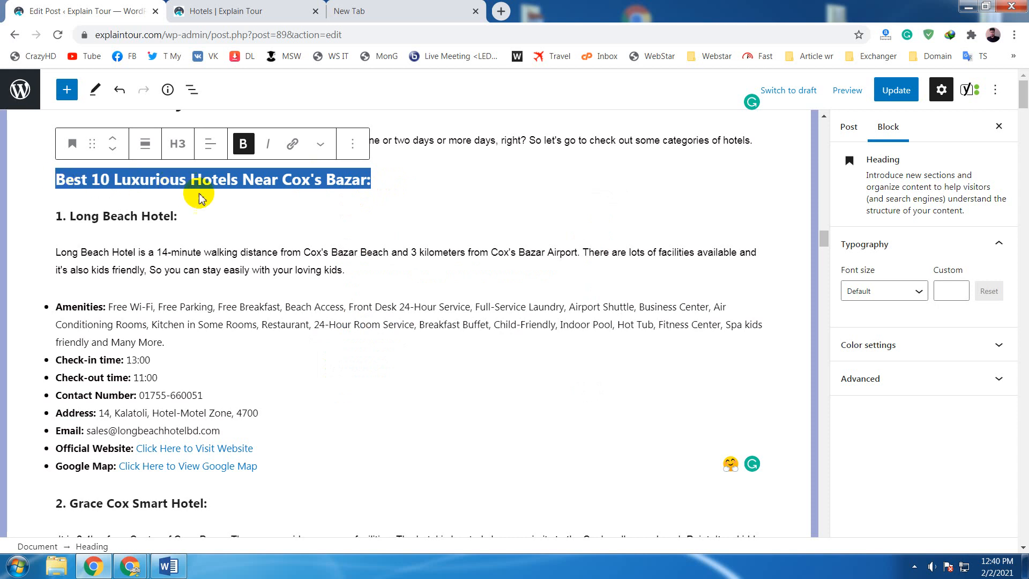
{"action": "left_click", "coordinate": [213, 215]}
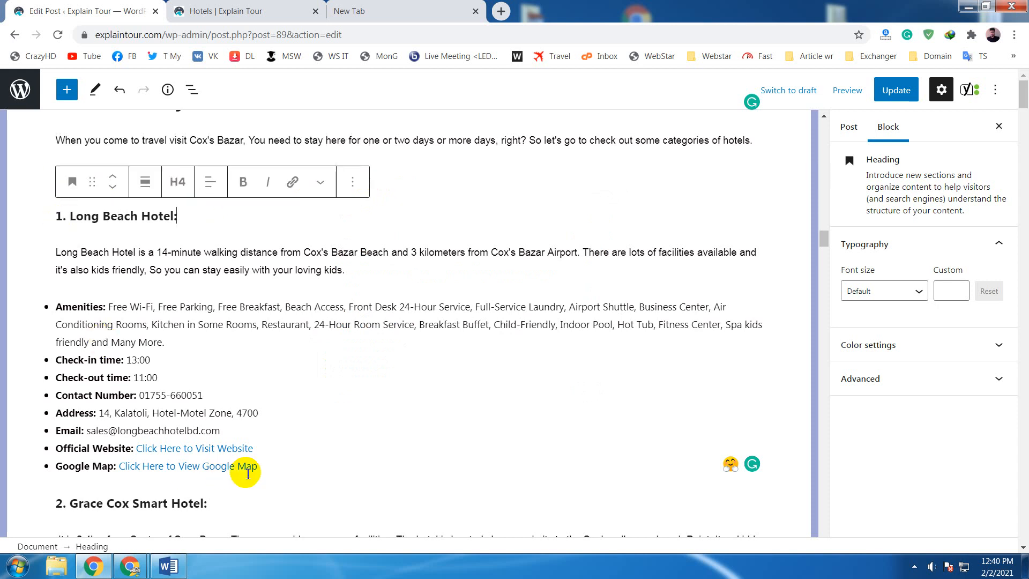
- Highlight the complete "1. Long Beach Hotel:" entry through its Google Map line, and examine its description and amenities list
{"action": "left_click_drag", "start_coordinate": [258, 466], "coordinate": [58, 213]}
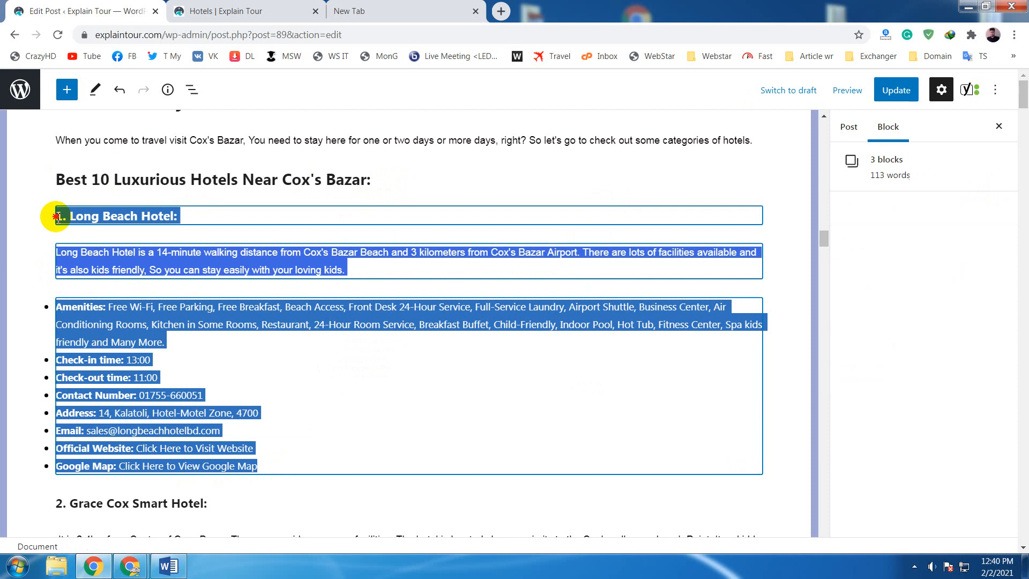
{"action": "left_click", "coordinate": [207, 218]}
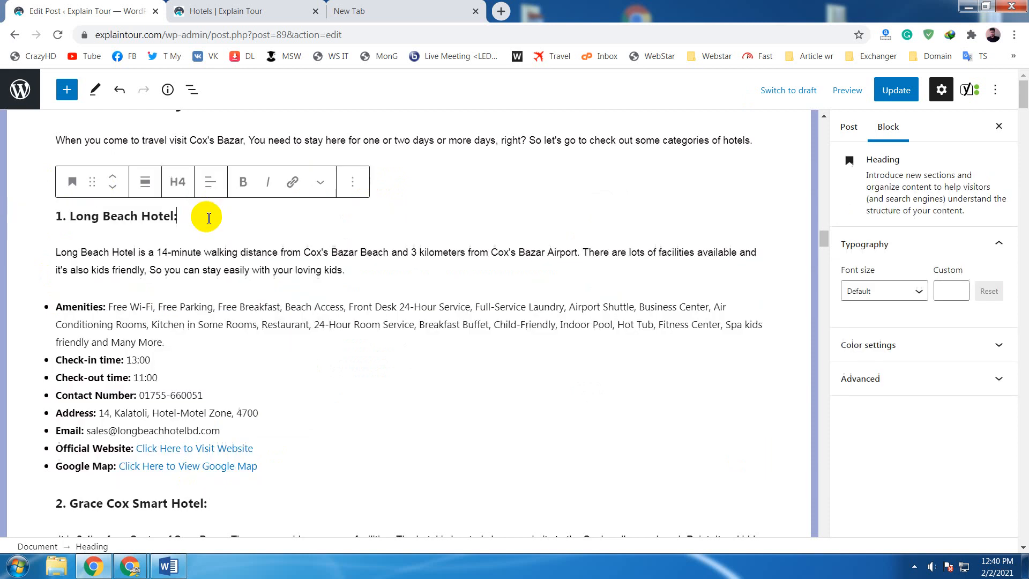
{"action": "left_click", "coordinate": [337, 261]}
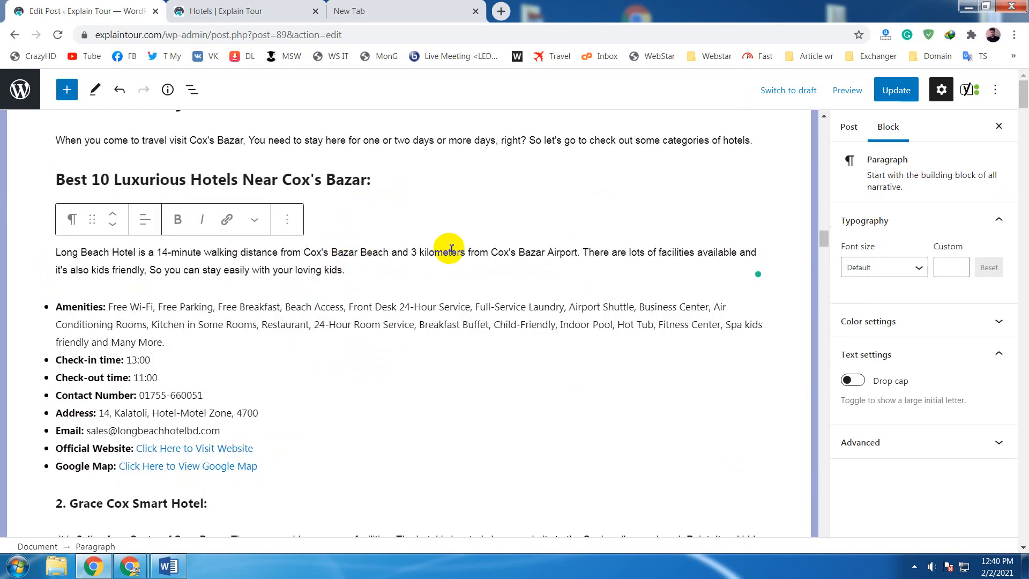
{"action": "left_click", "coordinate": [432, 311]}
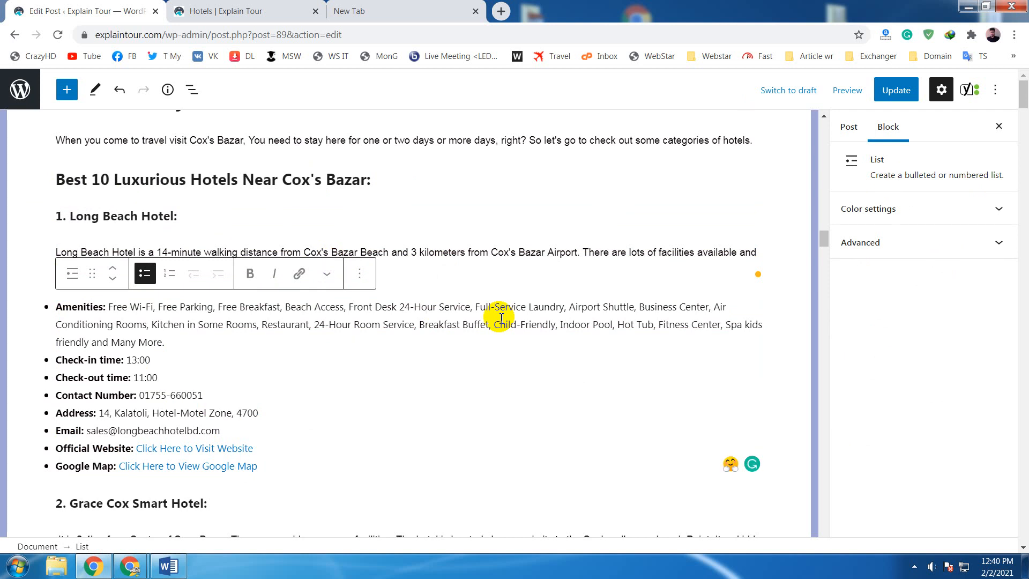
{"action": "left_click", "coordinate": [438, 323]}
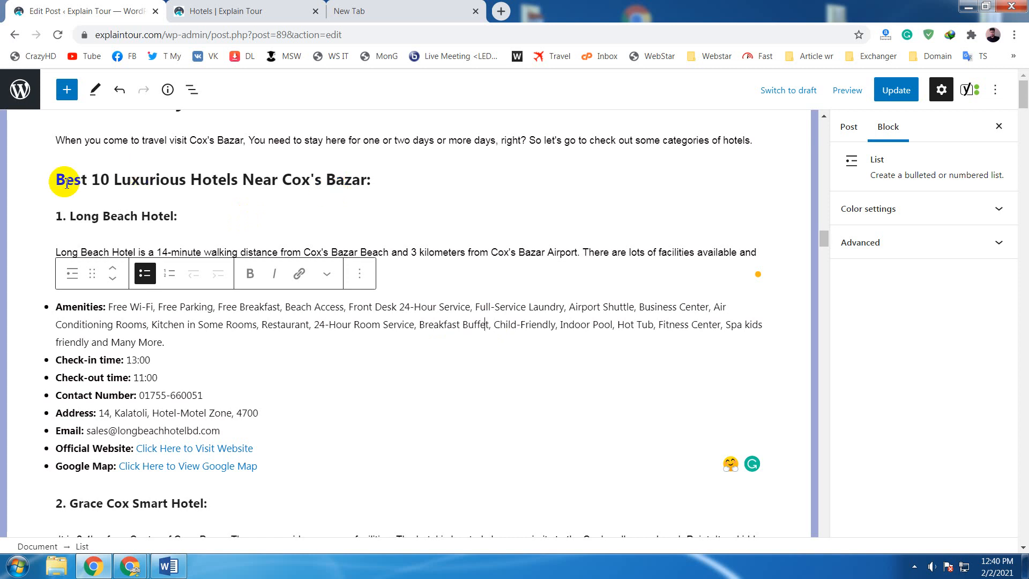
- Copy the hotel entries from the "1. Long Beach Hotel:" heading through the Google Map line of the ninth hotel
{"action": "scroll", "coordinate": [75, 198], "scroll_direction": "down", "scroll_amount": 1}
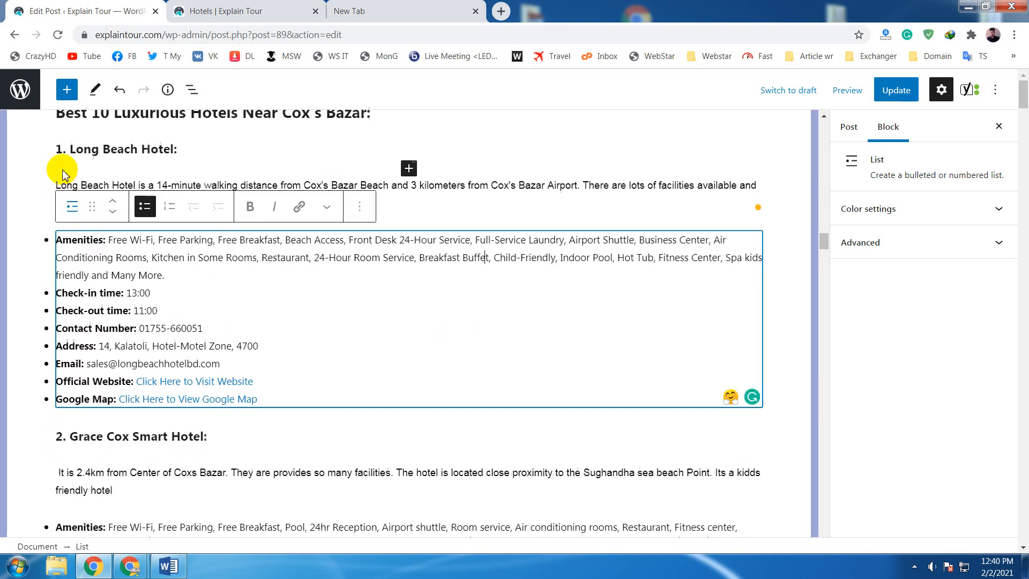
{"action": "left_click", "coordinate": [57, 150]}
{"action": "left_click_drag", "start_coordinate": [57, 150], "coordinate": [284, 232]}
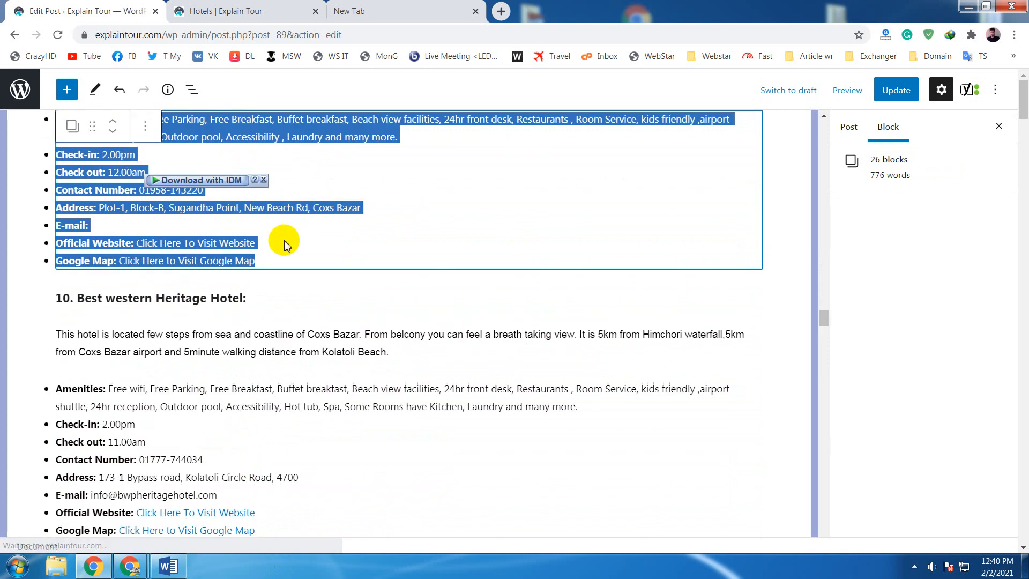
{"action": "key", "text": "ctrl+c"}
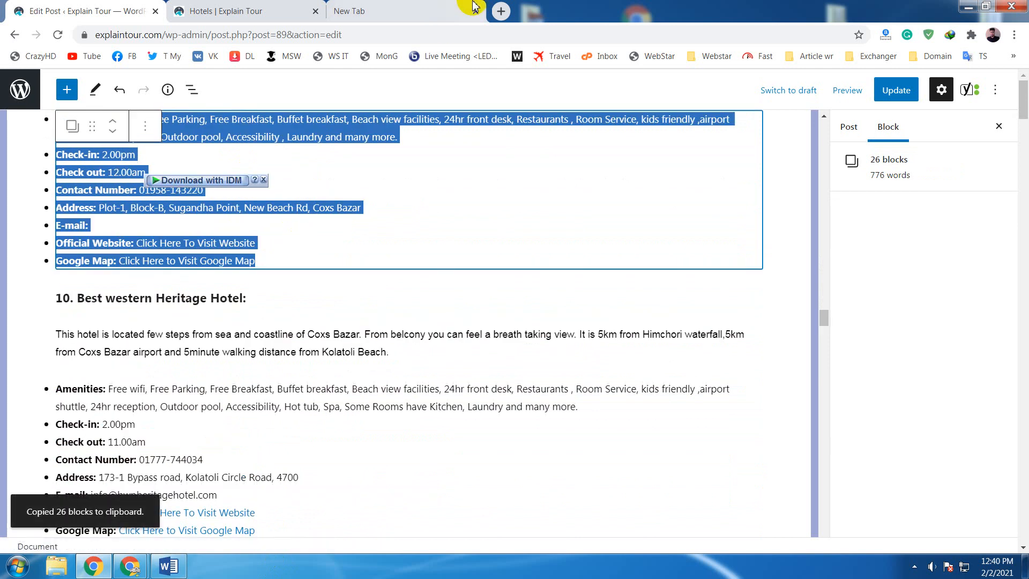
- Open WordCounter in the empty browser tab and replace its existing text with the copied hotel entries
{"action": "key", "text": "ctrl+Tab"}
{"action": "left_click", "coordinate": [517, 56]}
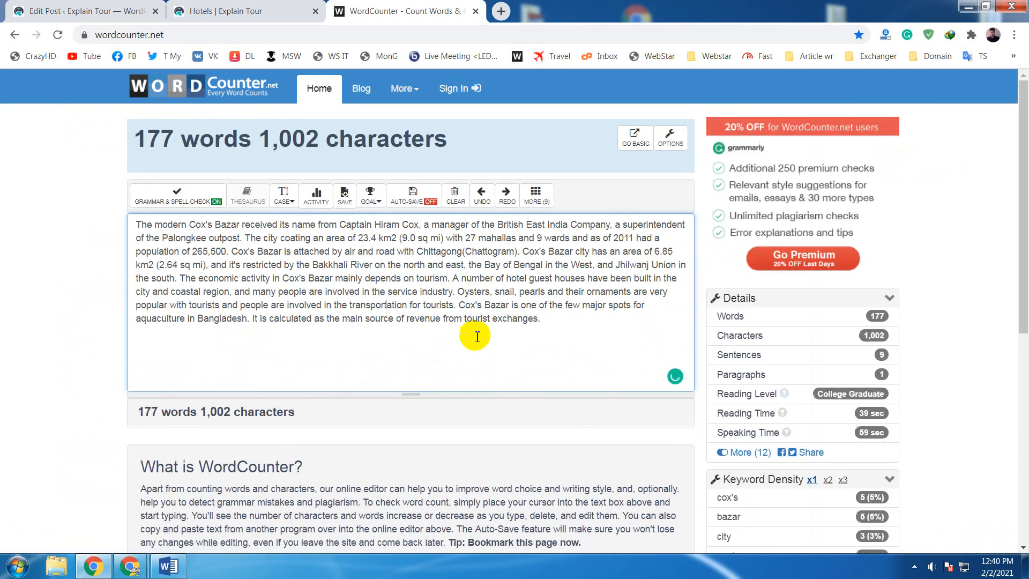
{"action": "key", "text": "ctrl+a"}
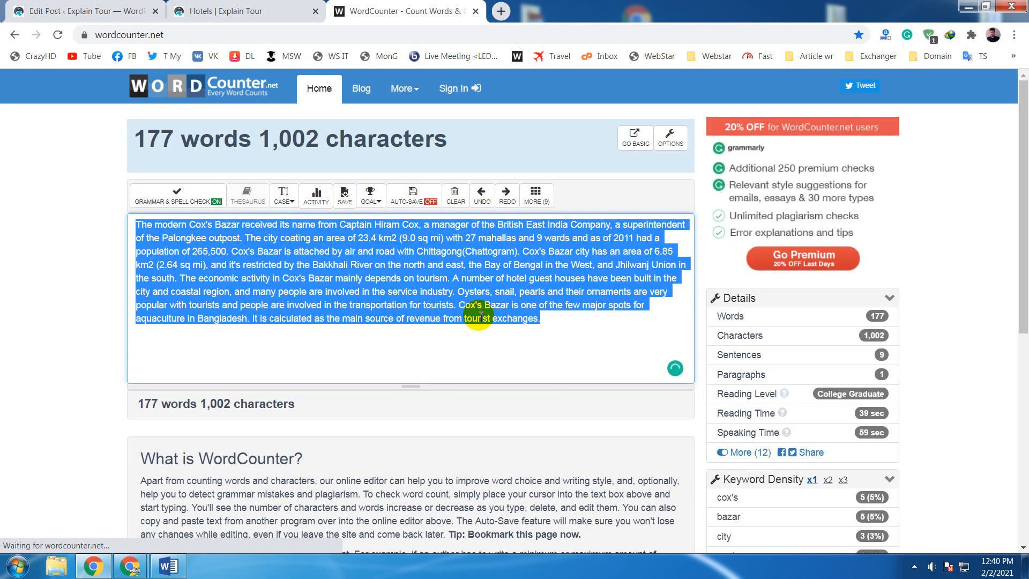
{"action": "key", "text": "ctrl+v"}
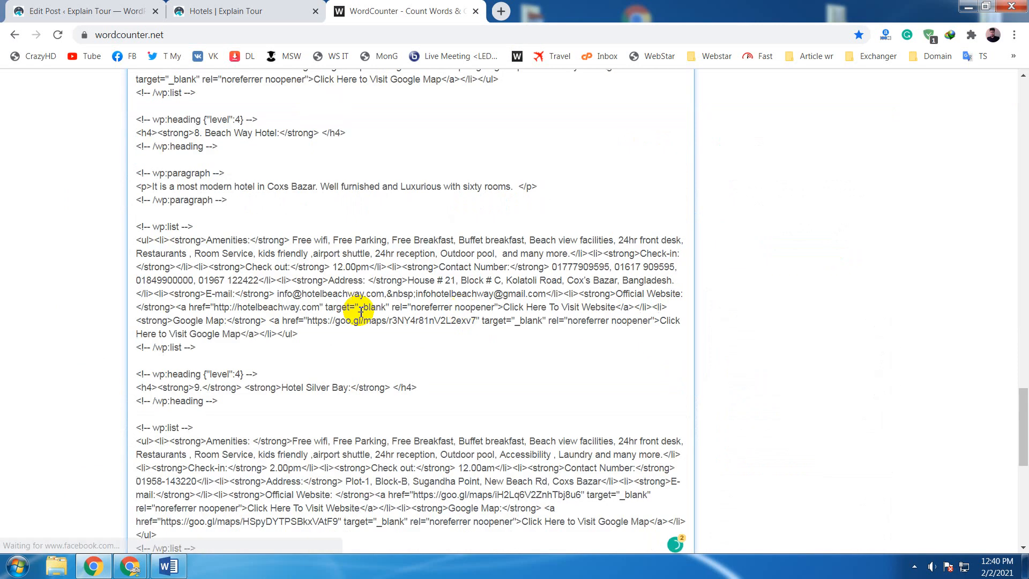
- Delete the "9. Hotel Silver Bay:" heading code and the list comment tags around it from the pasted text
{"action": "left_click", "coordinate": [43, 313]}
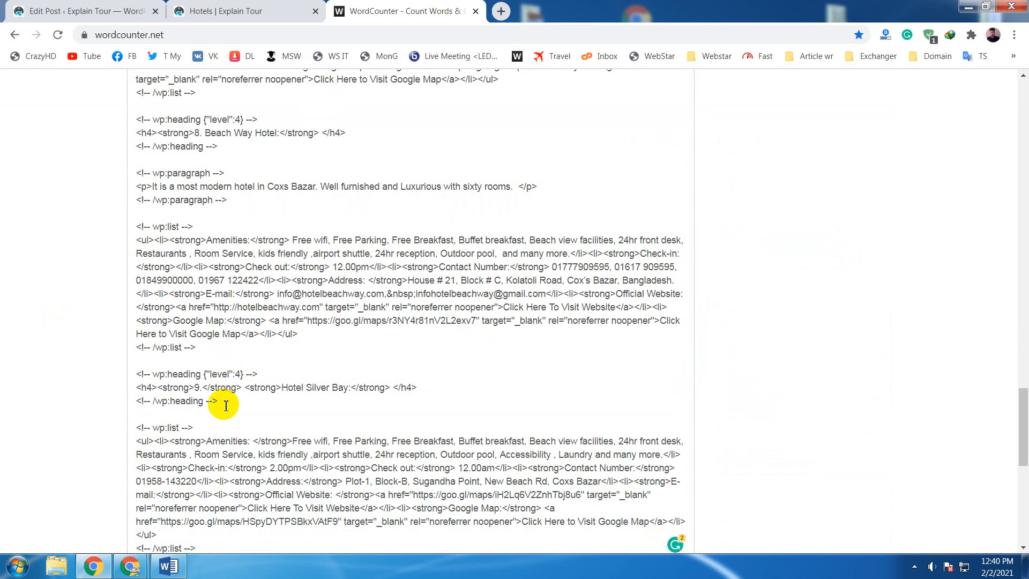
{"action": "left_click_drag", "start_coordinate": [225, 405], "coordinate": [109, 373]}
{"action": "key", "text": "BackSpace"}
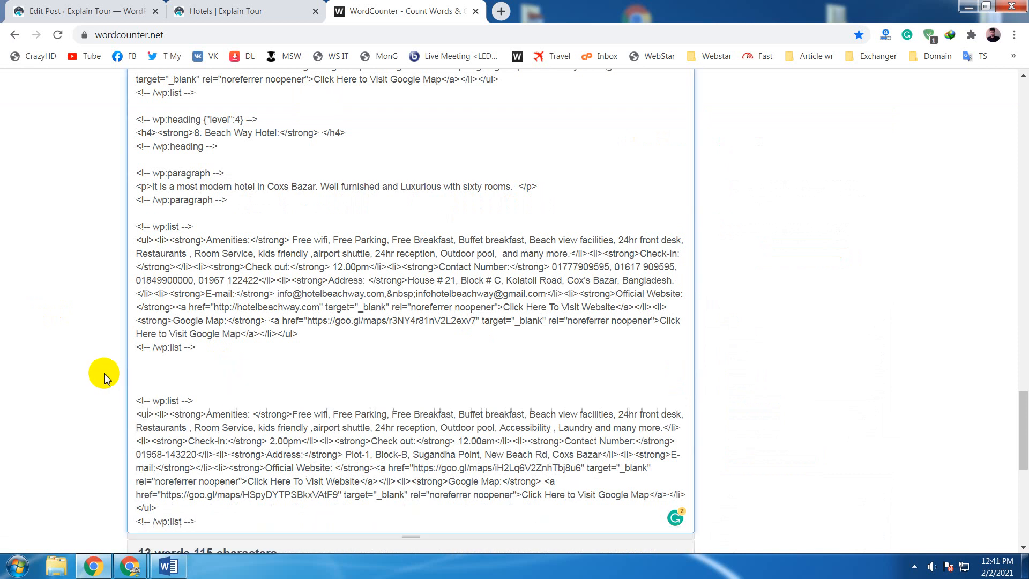
{"action": "key", "text": "BackSpace"}
{"action": "left_click_drag", "start_coordinate": [207, 391], "coordinate": [136, 348]}
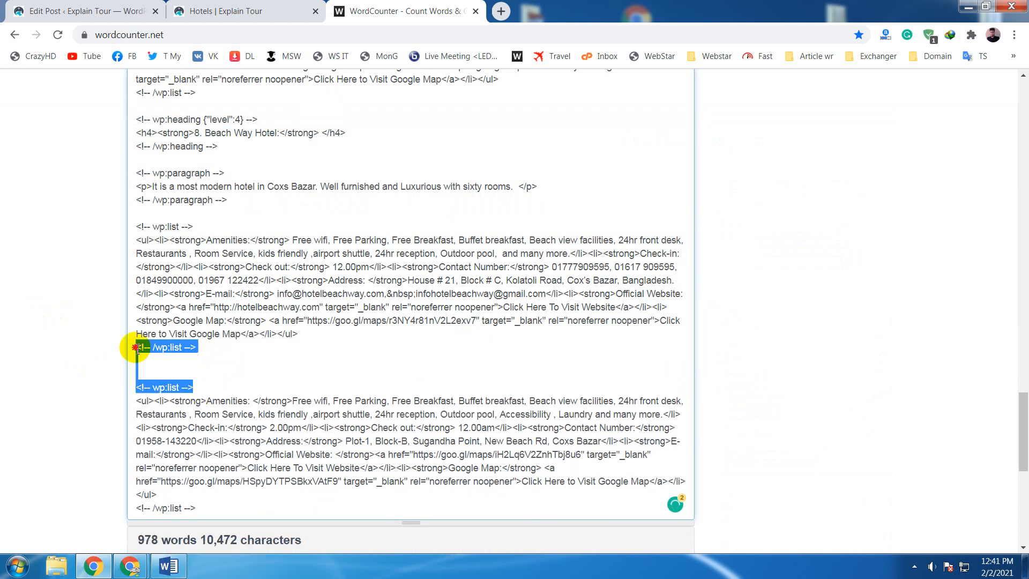
{"action": "key", "text": "BackSpace"}
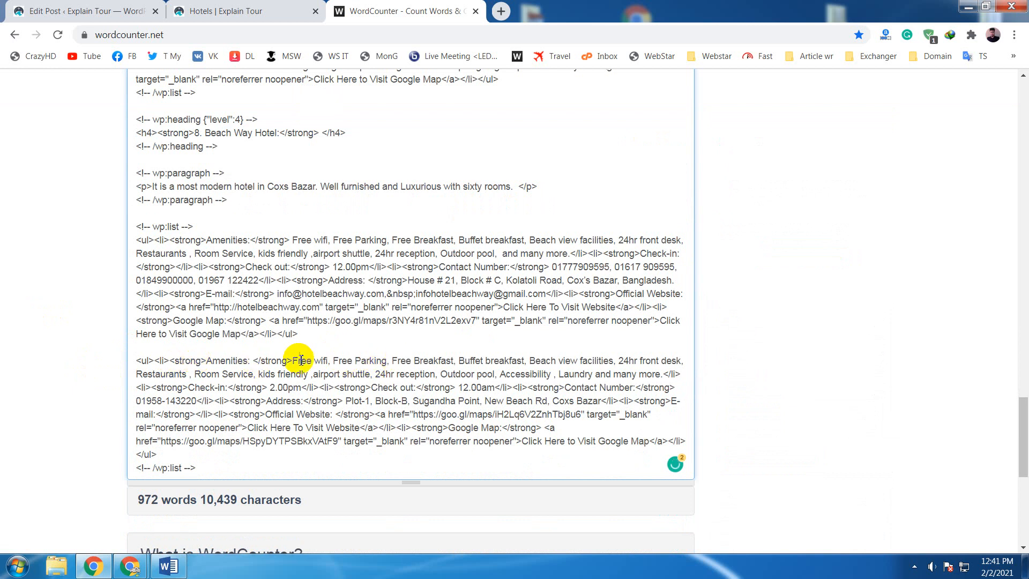
- Remove the list and Amenities tags before the ninth hotel's "Free wifi" text and the closing tags after its last Google Map text
{"action": "left_click_drag", "start_coordinate": [292, 360], "coordinate": [239, 338]}
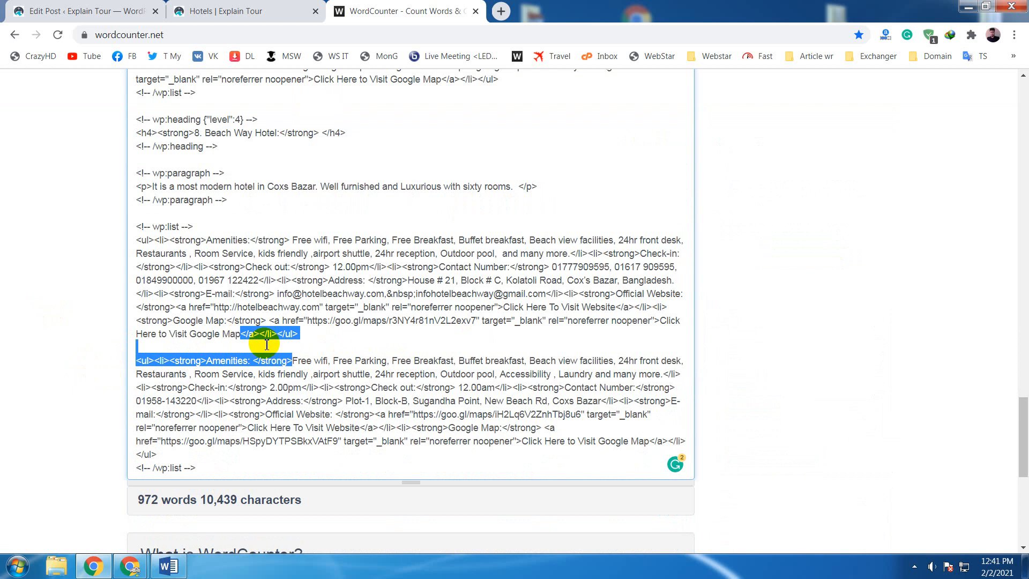
{"action": "key", "text": "Delete"}
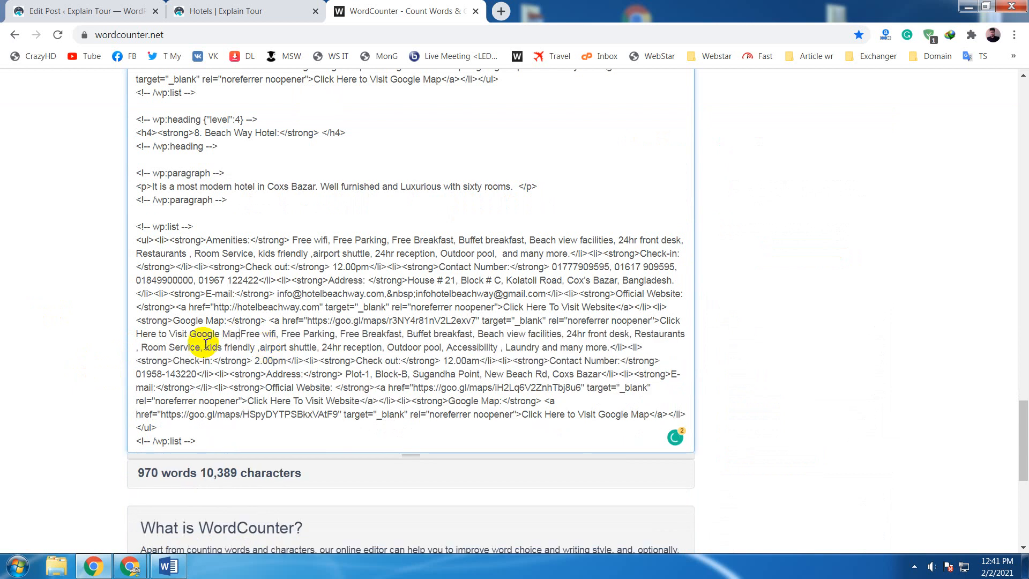
{"action": "scroll", "coordinate": [268, 348], "scroll_direction": "down", "scroll_amount": 4}
{"action": "scroll", "coordinate": [263, 365], "scroll_direction": "up", "scroll_amount": 3}
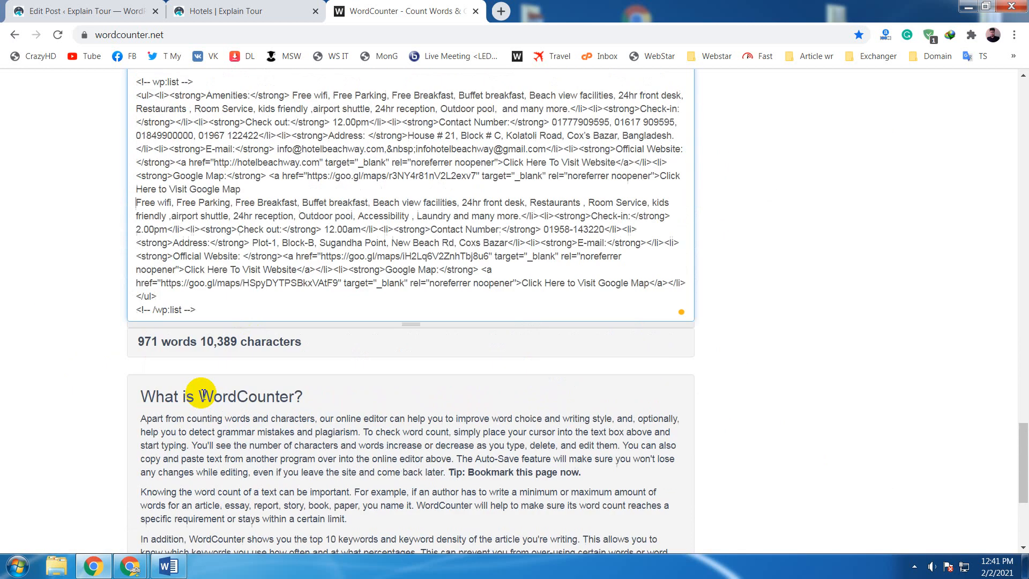
{"action": "left_click_drag", "start_coordinate": [196, 382], "coordinate": [645, 357]}
{"action": "key", "text": "Delete"}
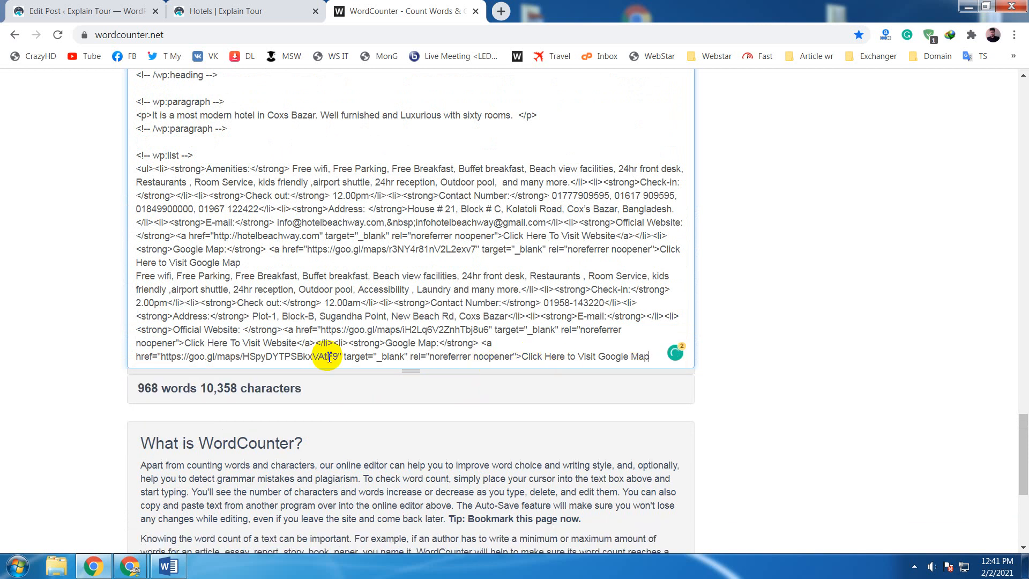
- Examine the pasted hotel listings and highlight the word count below the text
{"action": "scroll", "coordinate": [329, 356], "scroll_direction": "up", "scroll_amount": 5}
{"action": "scroll", "coordinate": [321, 351], "scroll_direction": "up", "scroll_amount": 3}
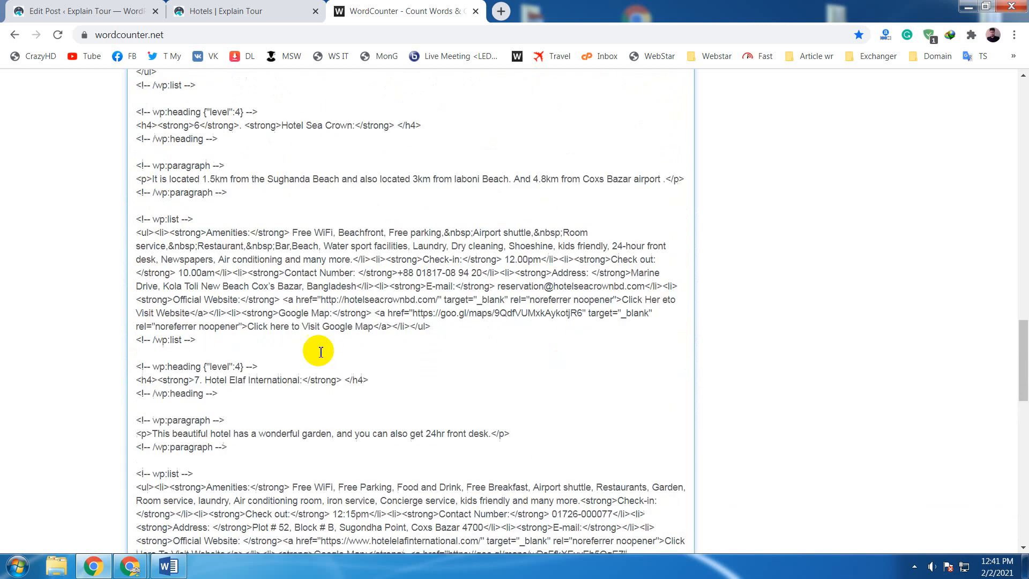
{"action": "scroll", "coordinate": [320, 351], "scroll_direction": "up", "scroll_amount": 2}
{"action": "scroll", "coordinate": [319, 350], "scroll_direction": "up", "scroll_amount": 2}
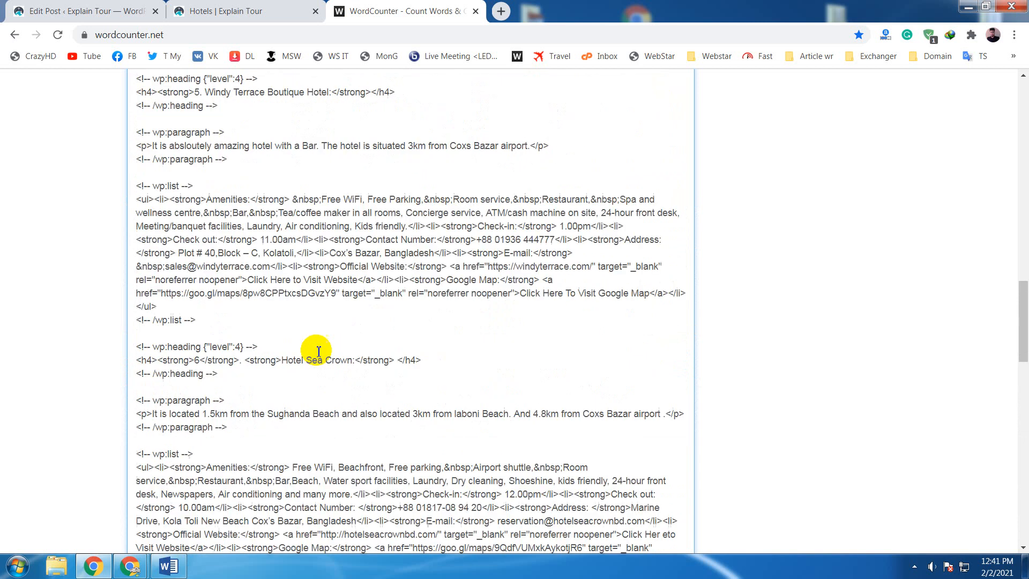
{"action": "scroll", "coordinate": [319, 350], "scroll_direction": "down", "scroll_amount": 10}
{"action": "scroll", "coordinate": [318, 351], "scroll_direction": "up", "scroll_amount": 3}
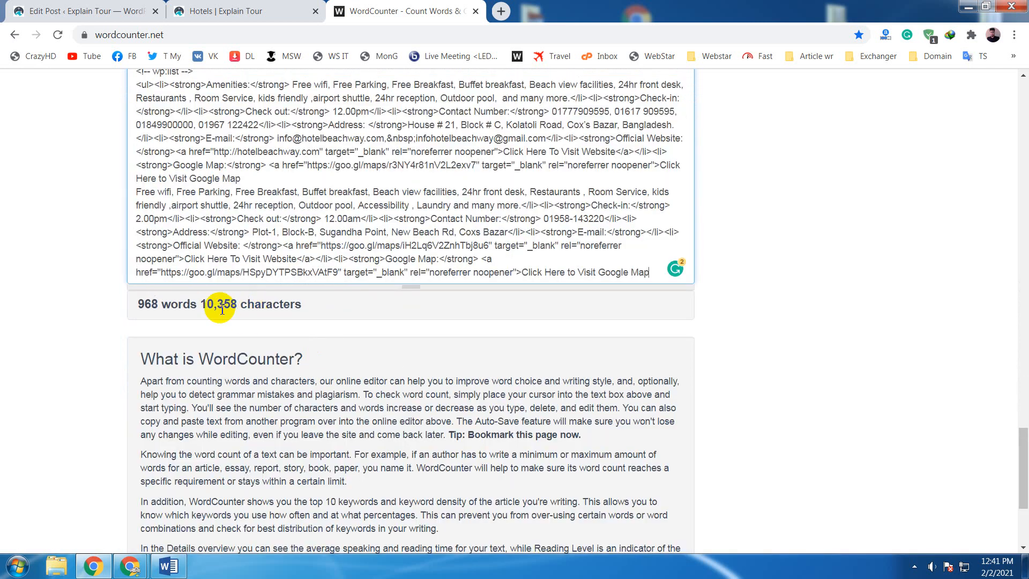
{"action": "left_click", "coordinate": [142, 305]}
{"action": "left_click_drag", "start_coordinate": [142, 305], "coordinate": [161, 305]}
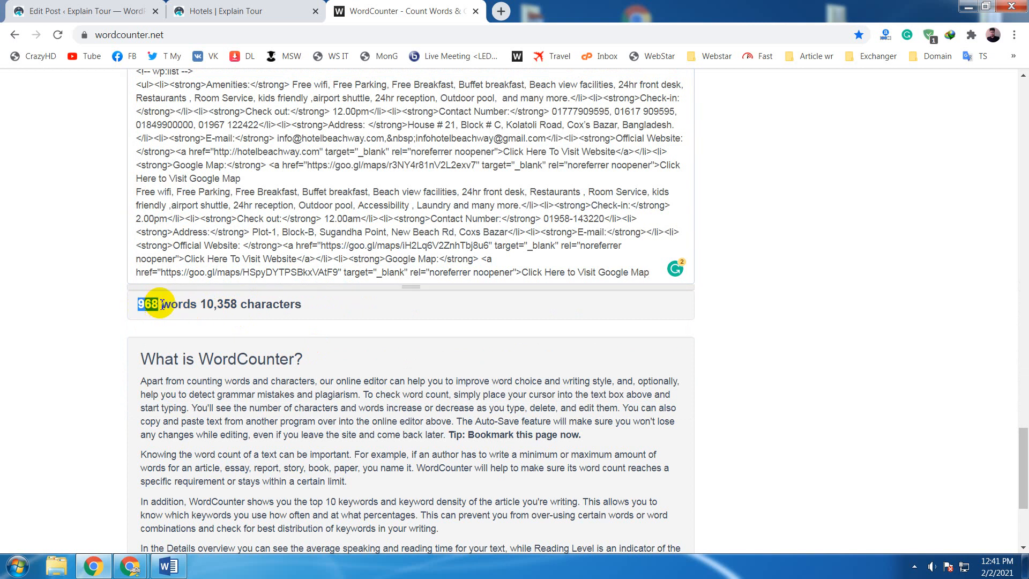
{"action": "left_click", "coordinate": [161, 305]}
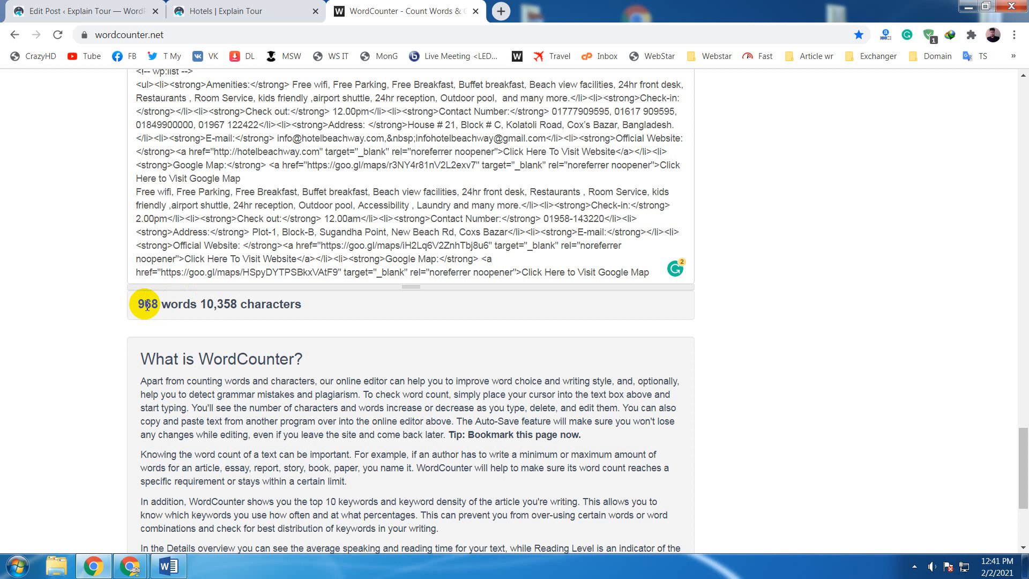
- Examine the word count details and the first hotel entries at the beginning of the pasted text
{"action": "scroll", "coordinate": [4, 277], "scroll_direction": "up", "scroll_amount": 7}
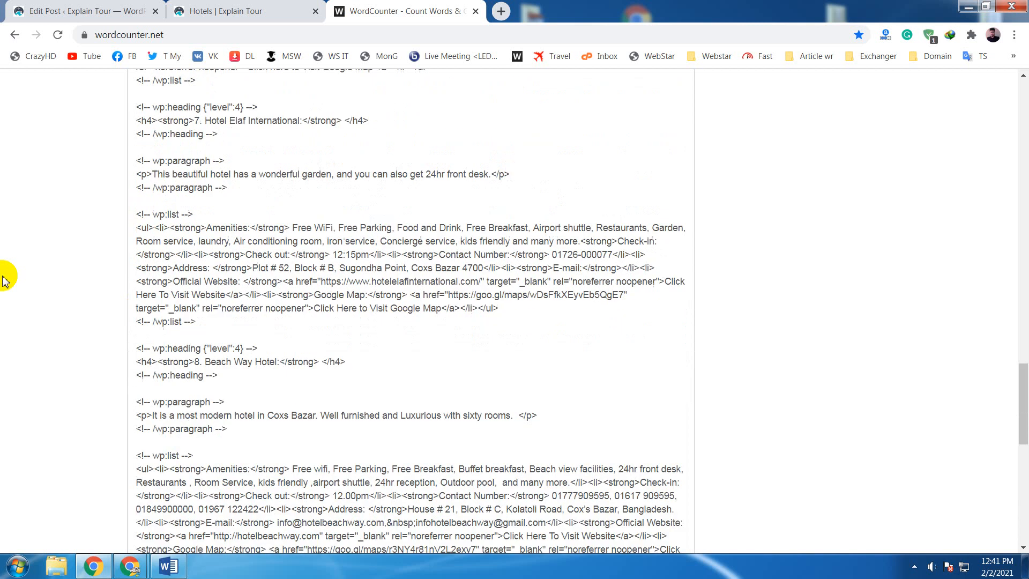
{"action": "scroll", "coordinate": [4, 277], "scroll_direction": "up", "scroll_amount": 20}
{"action": "scroll", "coordinate": [4, 264], "scroll_direction": "up", "scroll_amount": 9}
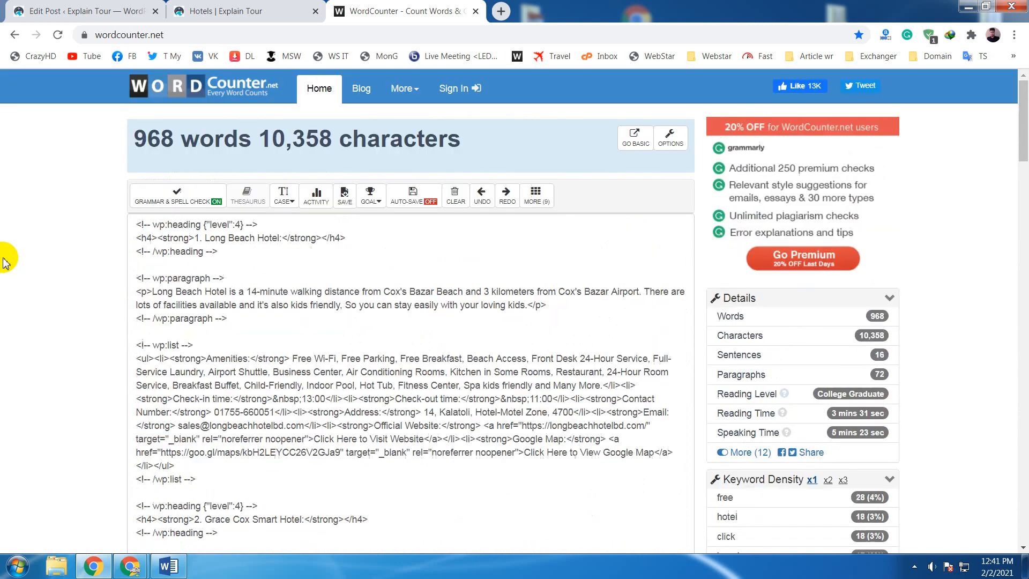
{"action": "key", "text": "ctrl+shift+Tab"}
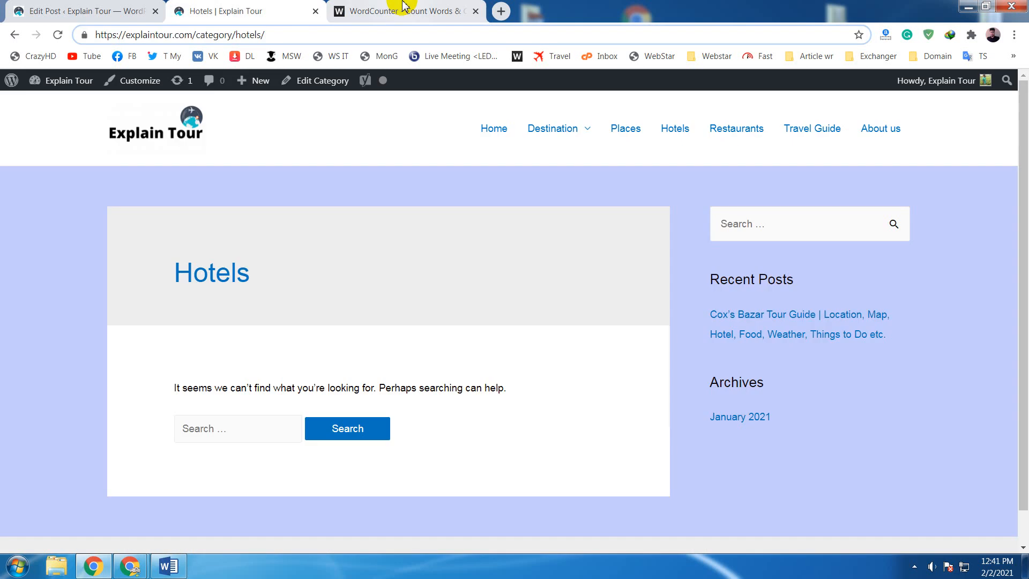
{"action": "left_click", "coordinate": [402, 7]}
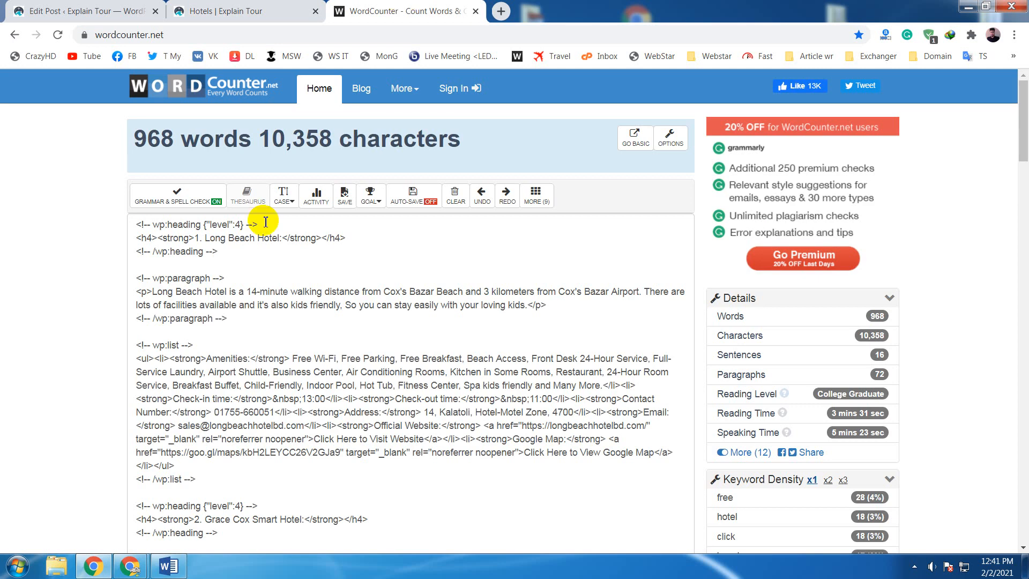
{"action": "left_click", "coordinate": [292, 274]}
{"action": "scroll", "coordinate": [292, 274], "scroll_direction": "down", "scroll_amount": 3}
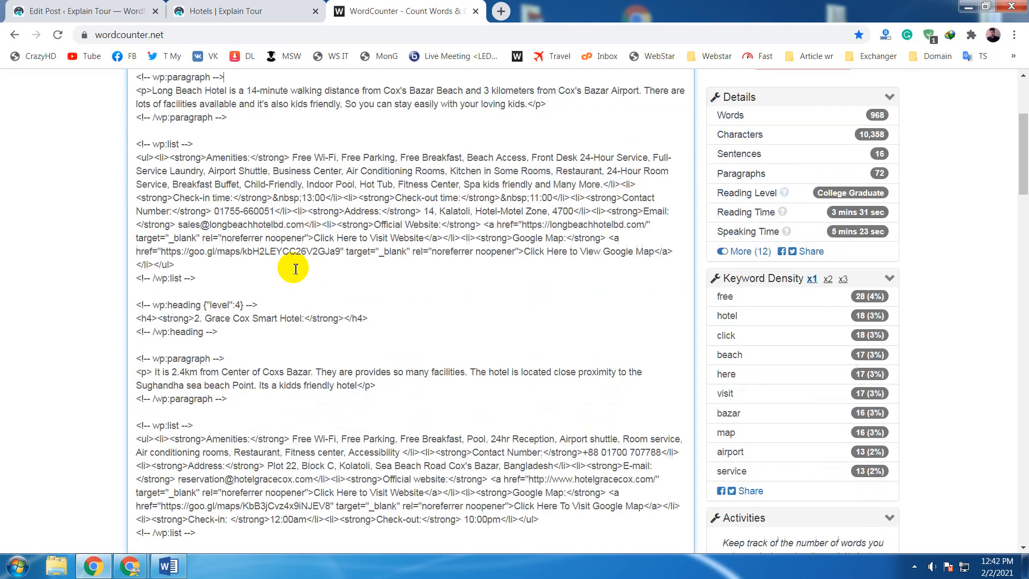
{"action": "scroll", "coordinate": [296, 268], "scroll_direction": "down", "scroll_amount": 1}
{"action": "scroll", "coordinate": [296, 269], "scroll_direction": "up", "scroll_amount": 4}
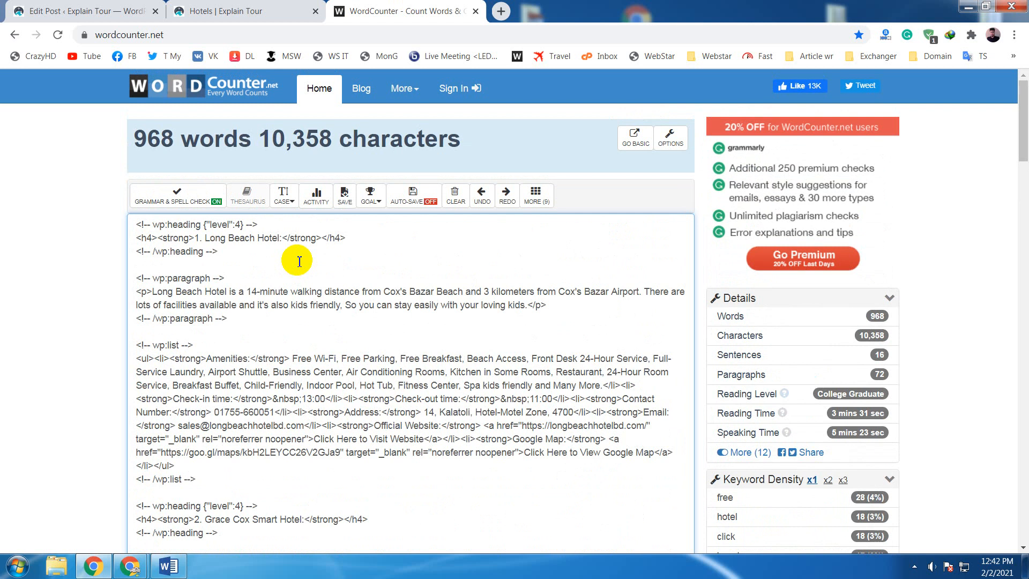
{"action": "scroll", "coordinate": [299, 261], "scroll_direction": "down", "scroll_amount": 1}
{"action": "scroll", "coordinate": [306, 258], "scroll_direction": "down", "scroll_amount": 3}
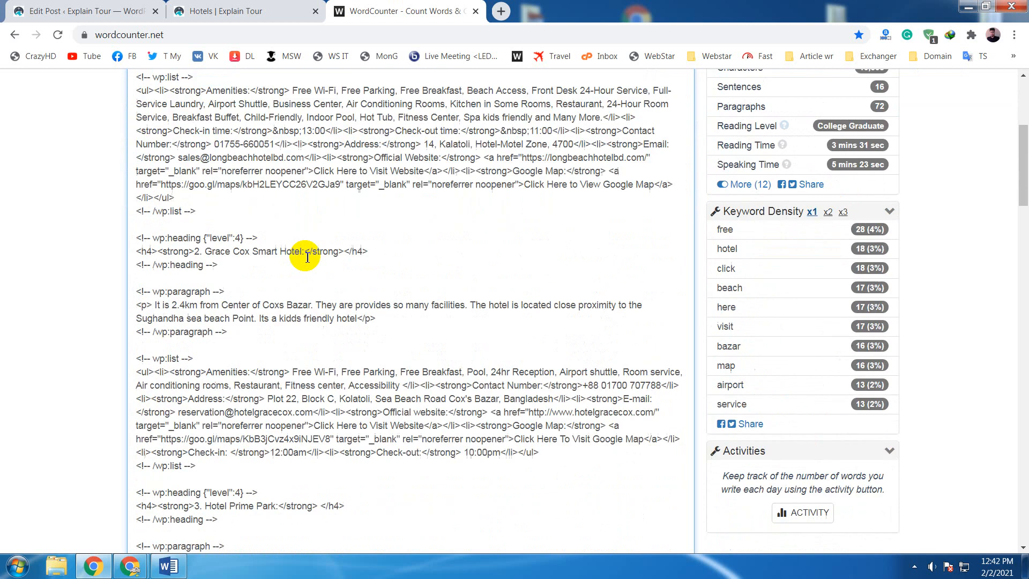
- Return to the post editor, clear the hotel block selection and go back to the "Where to Stay in Cox's Bazar:" section
{"action": "left_click", "coordinate": [252, 7]}
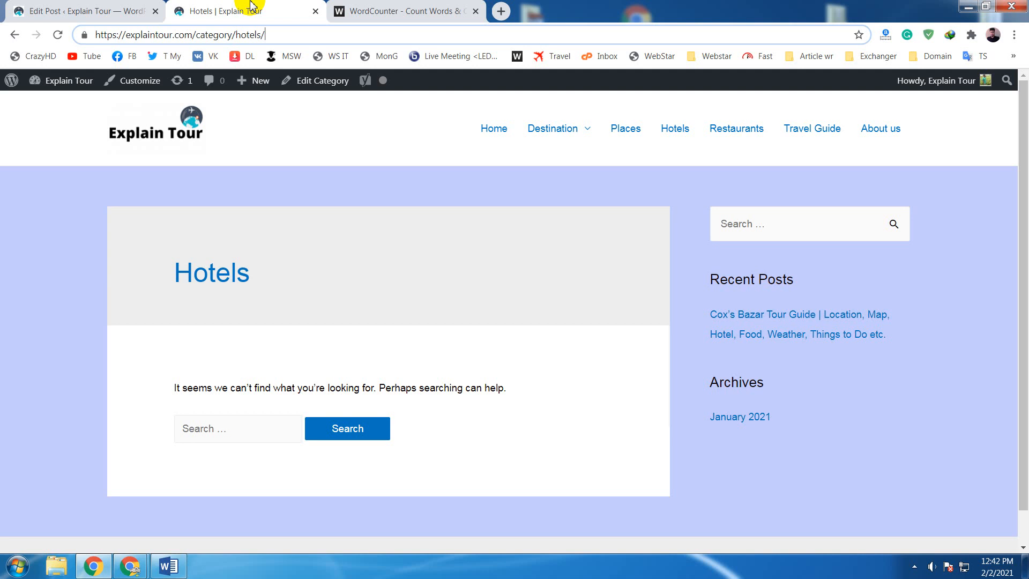
{"action": "left_click", "coordinate": [99, 6]}
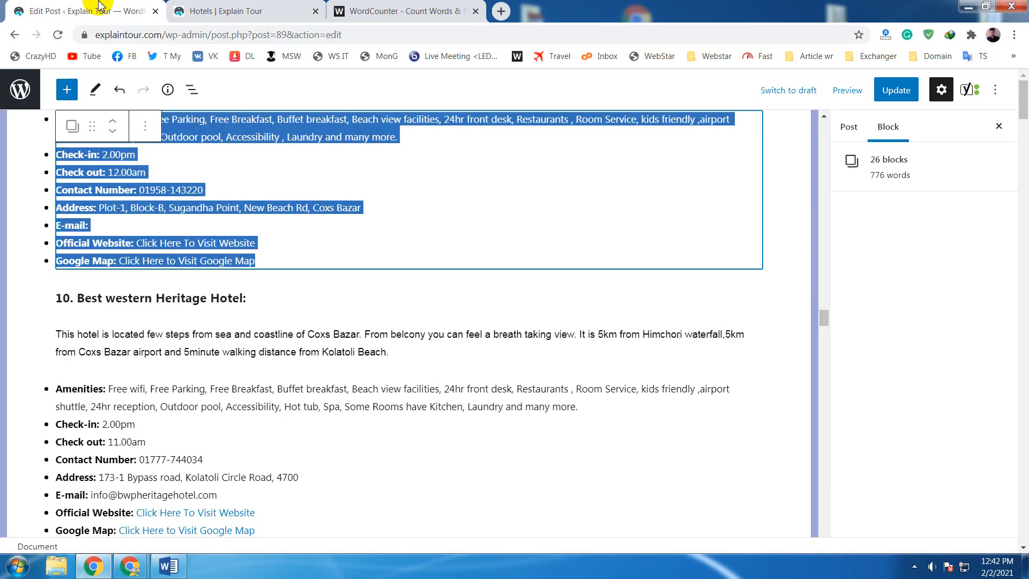
{"action": "left_click", "coordinate": [390, 204]}
{"action": "scroll", "coordinate": [392, 205], "scroll_direction": "up", "scroll_amount": 20}
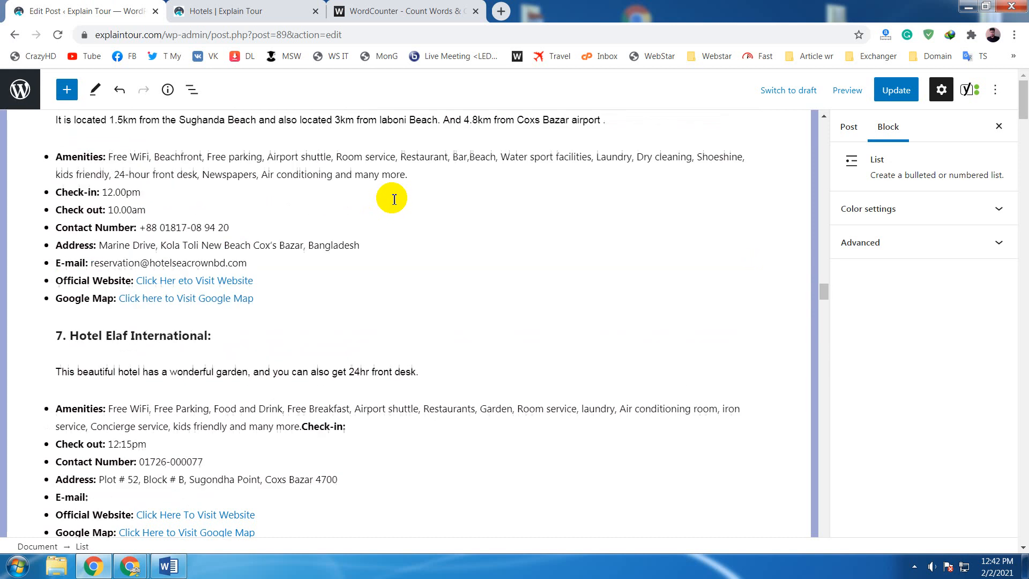
{"action": "scroll", "coordinate": [397, 191], "scroll_direction": "up", "scroll_amount": 6}
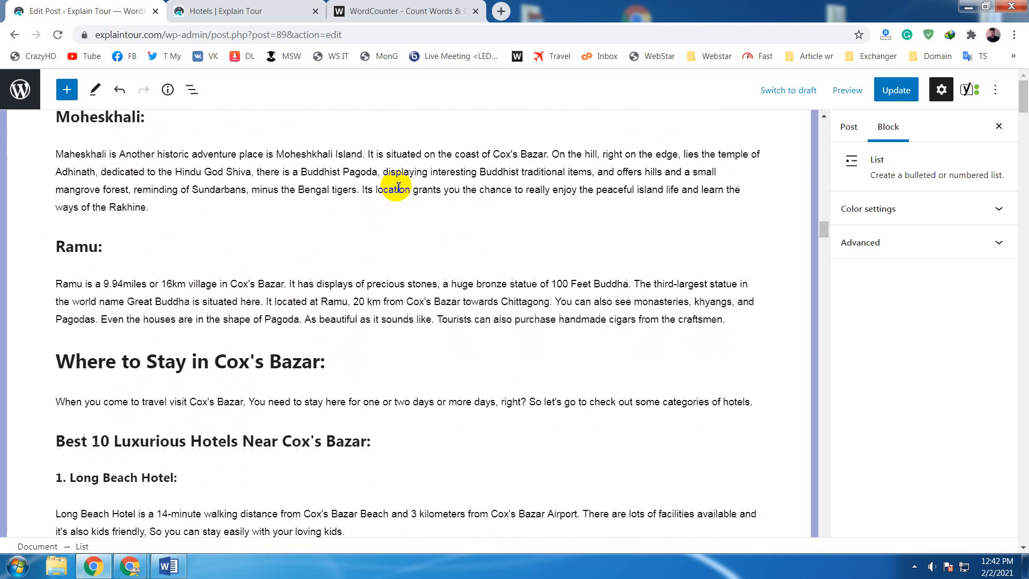
- Examine the start of the hotel section and highlight the "Best 10 Luxurious Hotels Near Cox's Bazar:" heading
{"action": "scroll", "coordinate": [398, 187], "scroll_direction": "down", "scroll_amount": 1}
{"action": "scroll", "coordinate": [399, 186], "scroll_direction": "down", "scroll_amount": 1}
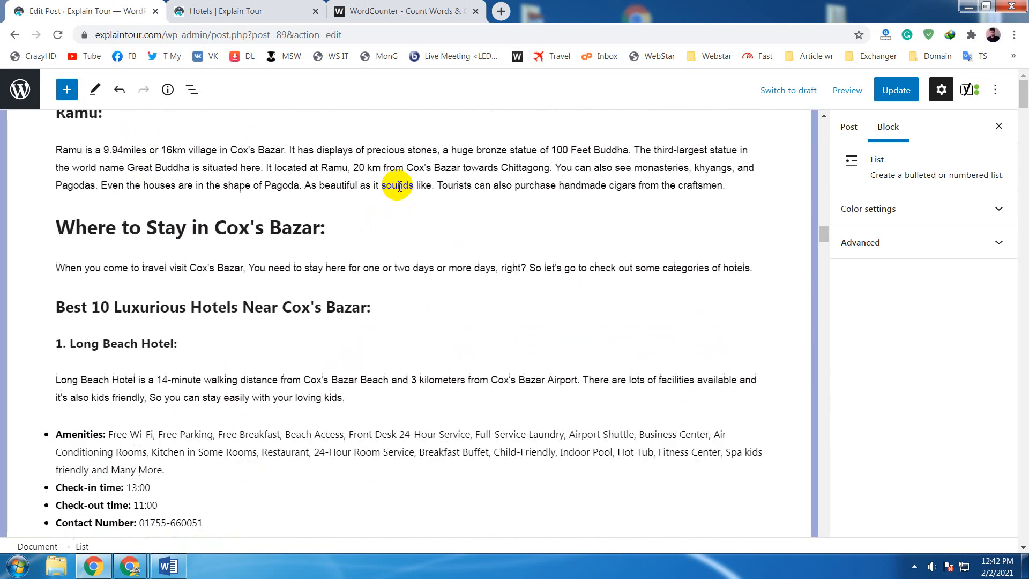
{"action": "scroll", "coordinate": [398, 184], "scroll_direction": "down", "scroll_amount": 1}
{"action": "scroll", "coordinate": [396, 185], "scroll_direction": "up", "scroll_amount": 1}
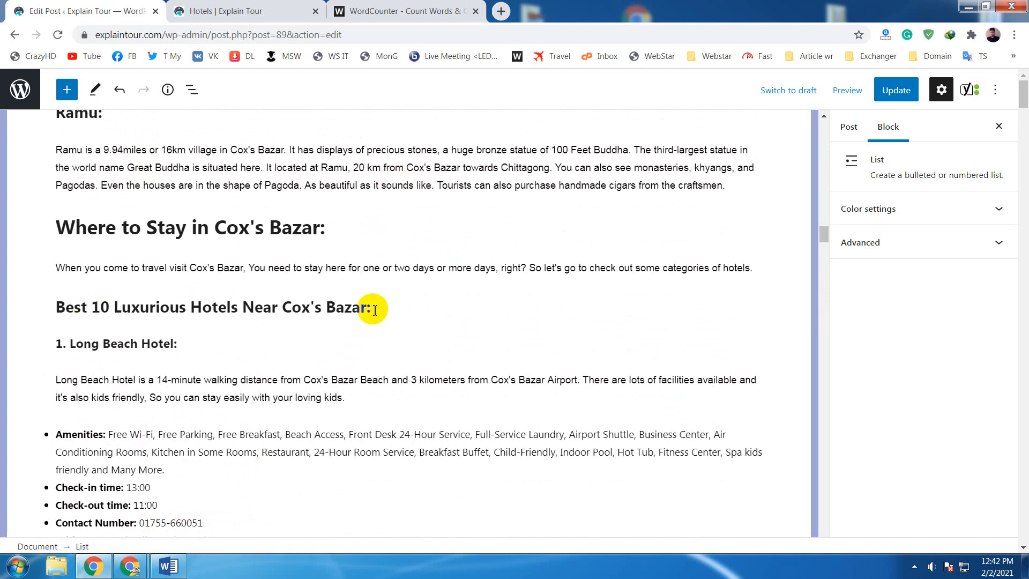
{"action": "left_click_drag", "start_coordinate": [375, 309], "coordinate": [56, 307]}
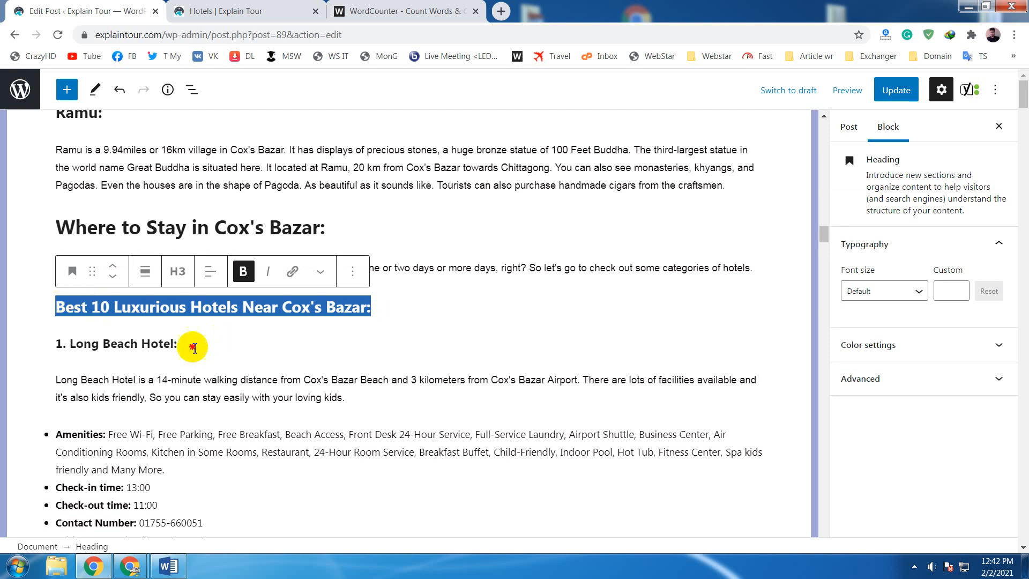
- Examine the first hotel's subheading by highlighting the name "Long Beach Hotel:", and clear the selection
{"action": "left_click_drag", "start_coordinate": [231, 341], "coordinate": [70, 343]}
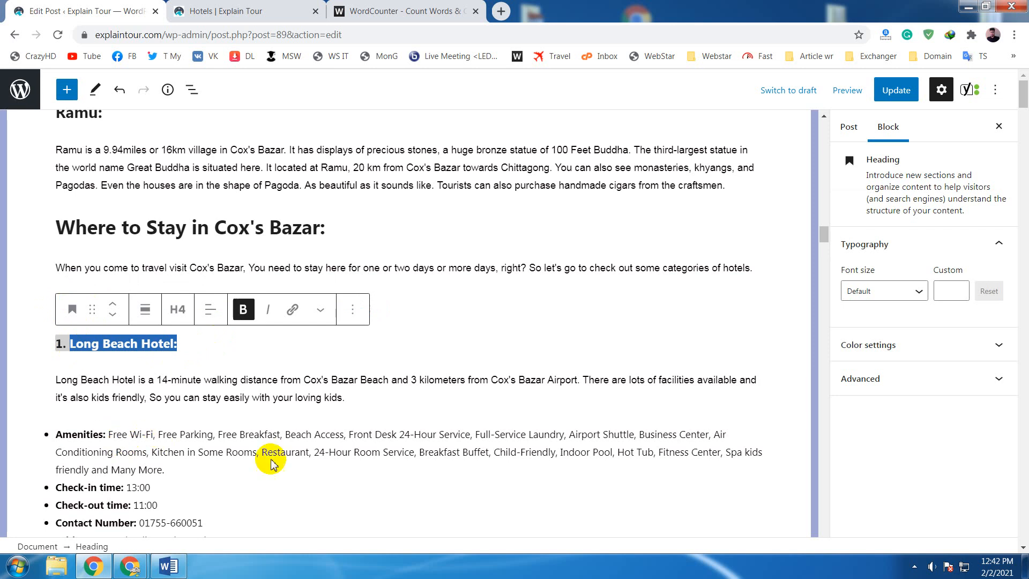
{"action": "left_click", "coordinate": [190, 343]}
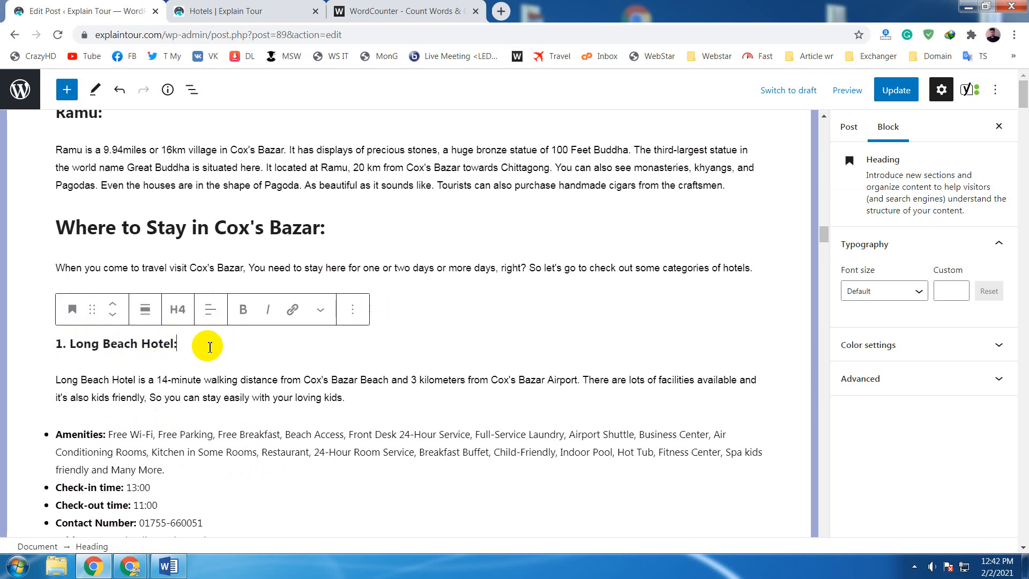
{"action": "left_click_drag", "start_coordinate": [210, 347], "coordinate": [73, 343]}
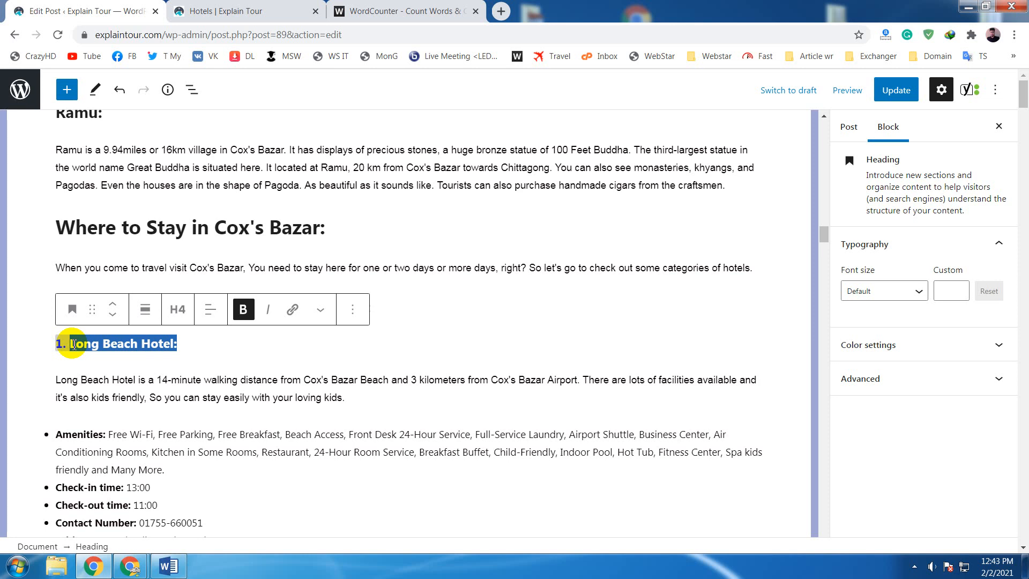
{"action": "left_click", "coordinate": [127, 343]}
{"action": "left_click", "coordinate": [194, 346]}
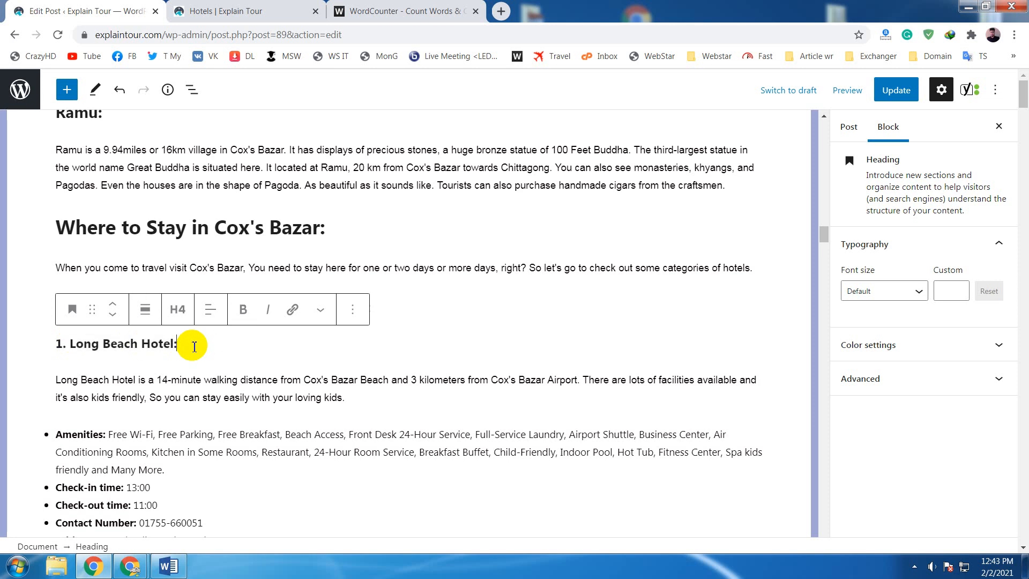
{"action": "left_click_drag", "start_coordinate": [194, 346], "coordinate": [78, 343]}
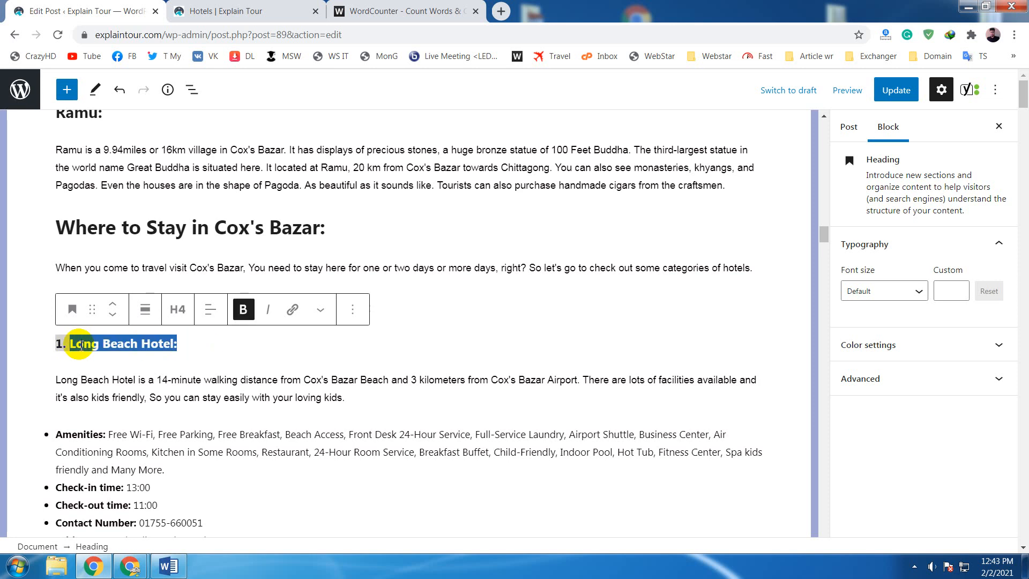
{"action": "left_click", "coordinate": [195, 346]}
{"action": "left_click_drag", "start_coordinate": [195, 346], "coordinate": [56, 345]}
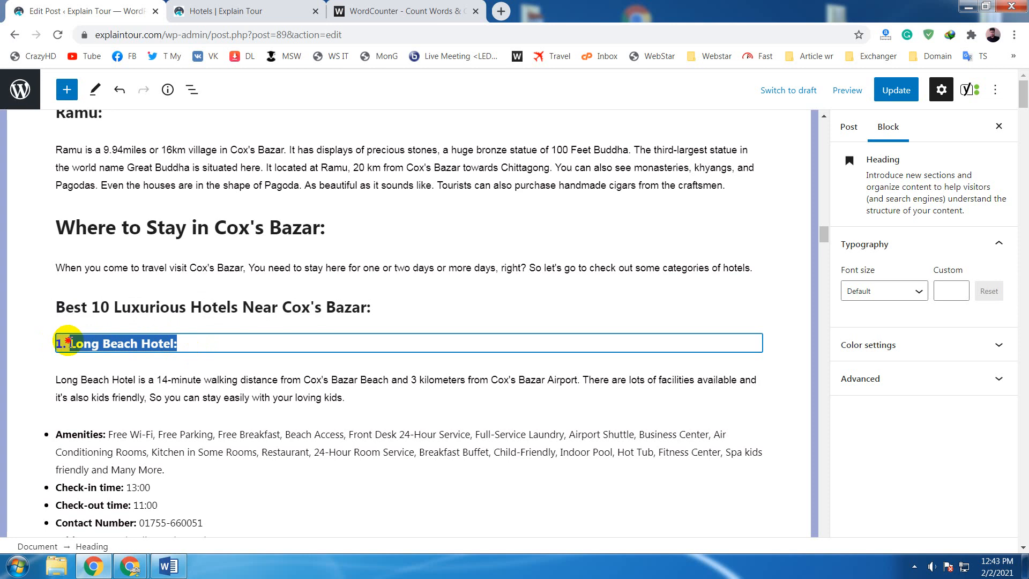
{"action": "left_click", "coordinate": [185, 344]}
{"action": "left_click_drag", "start_coordinate": [186, 344], "coordinate": [75, 347]}
{"action": "left_click", "coordinate": [188, 346]}
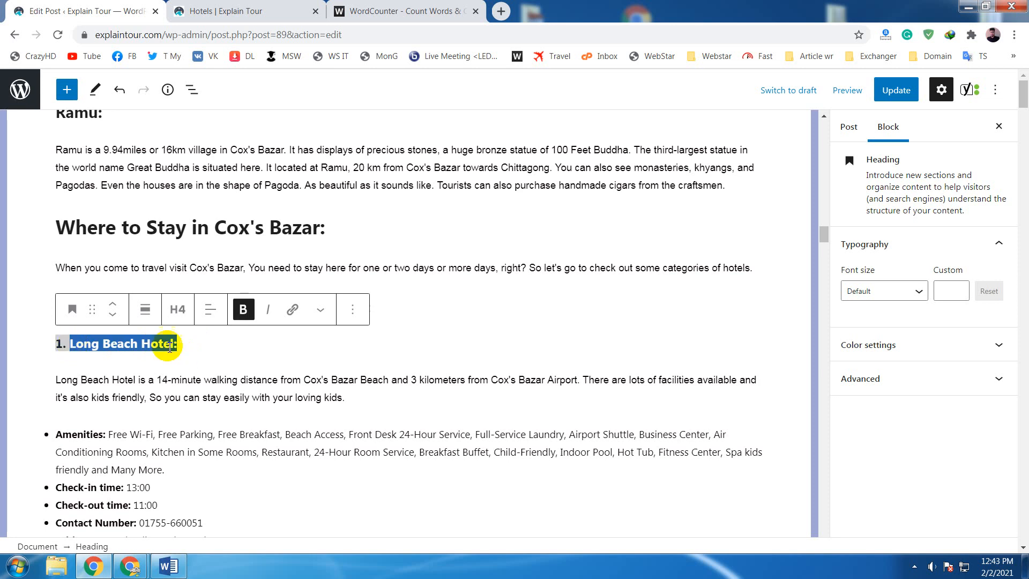
{"action": "left_click", "coordinate": [218, 346]}
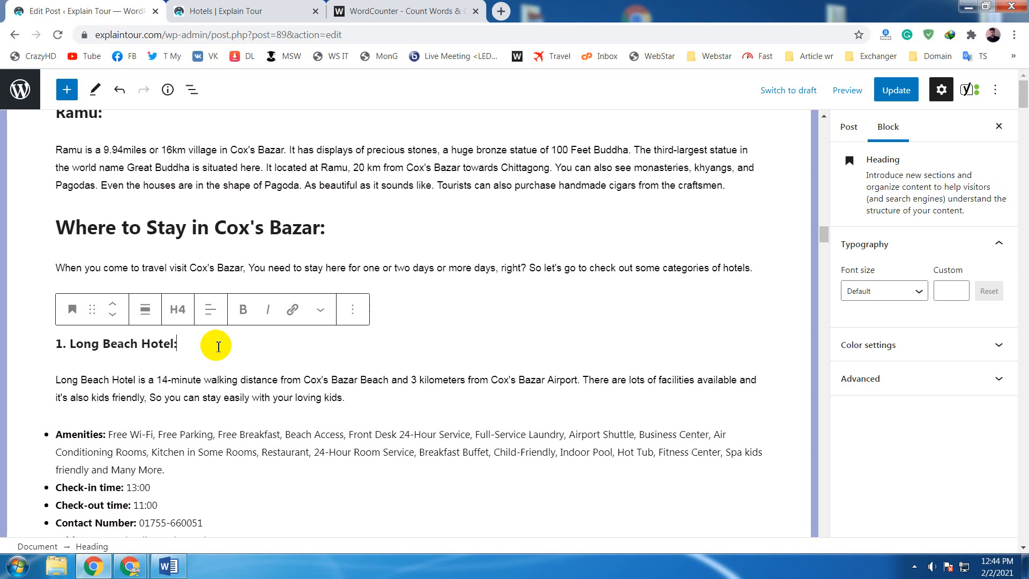
- Examine the Long Beach Hotel description and details list, and look through the following hotel entries of the section
{"action": "scroll", "coordinate": [218, 346], "scroll_direction": "down", "scroll_amount": 1}
{"action": "left_click", "coordinate": [374, 333]}
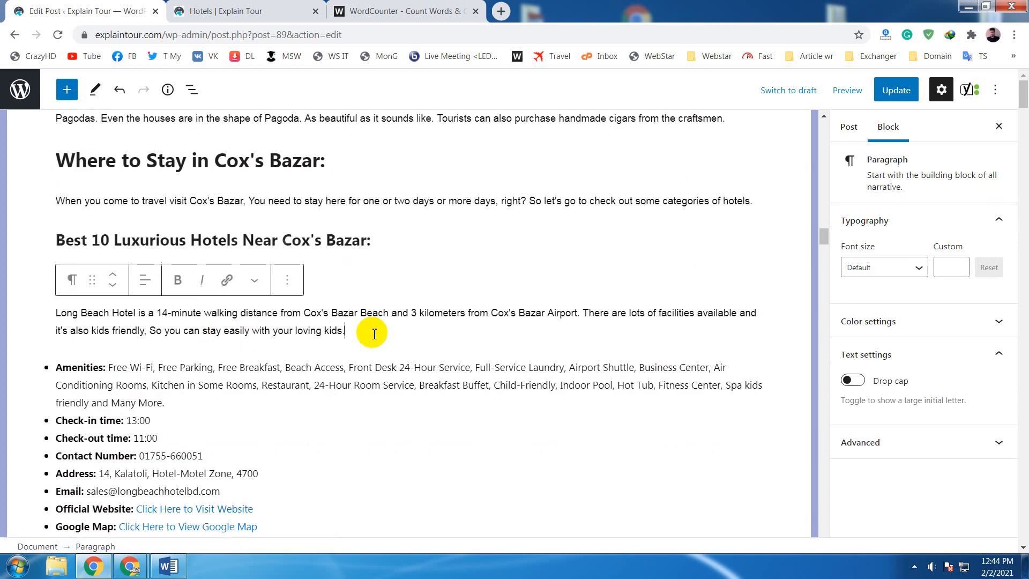
{"action": "left_click", "coordinate": [784, 316]}
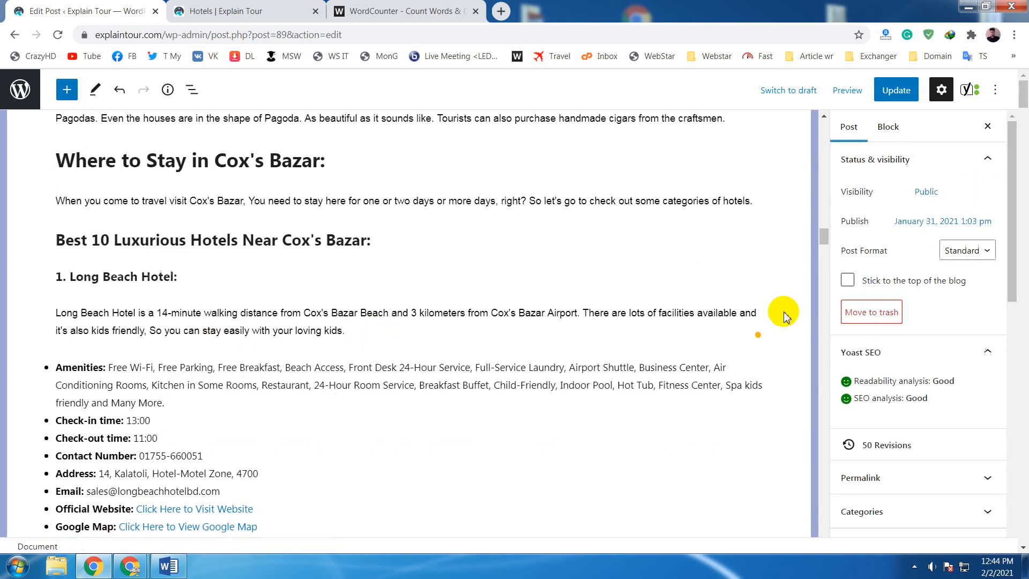
{"action": "left_click", "coordinate": [357, 334]}
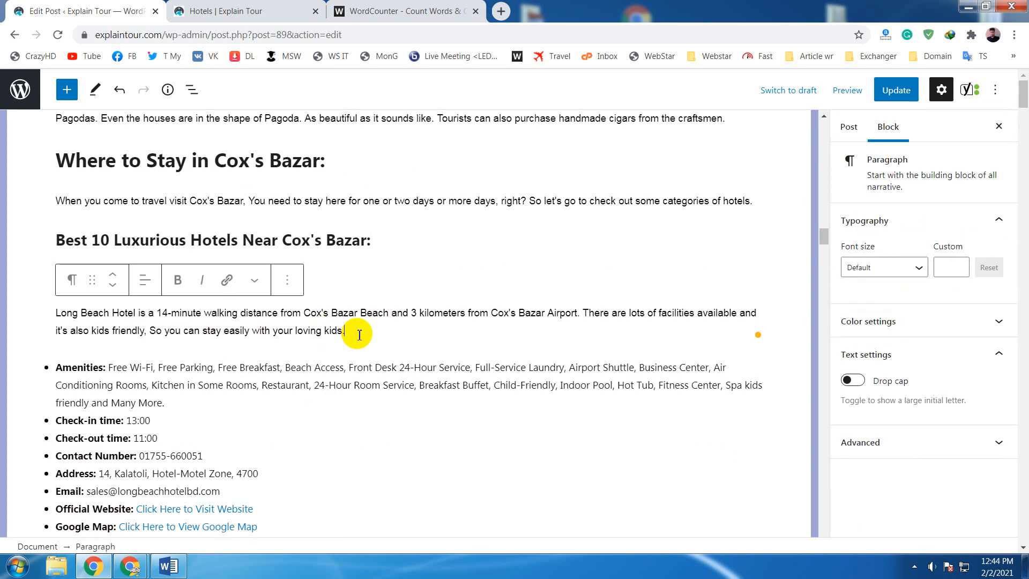
{"action": "scroll", "coordinate": [359, 334], "scroll_direction": "down", "scroll_amount": 1}
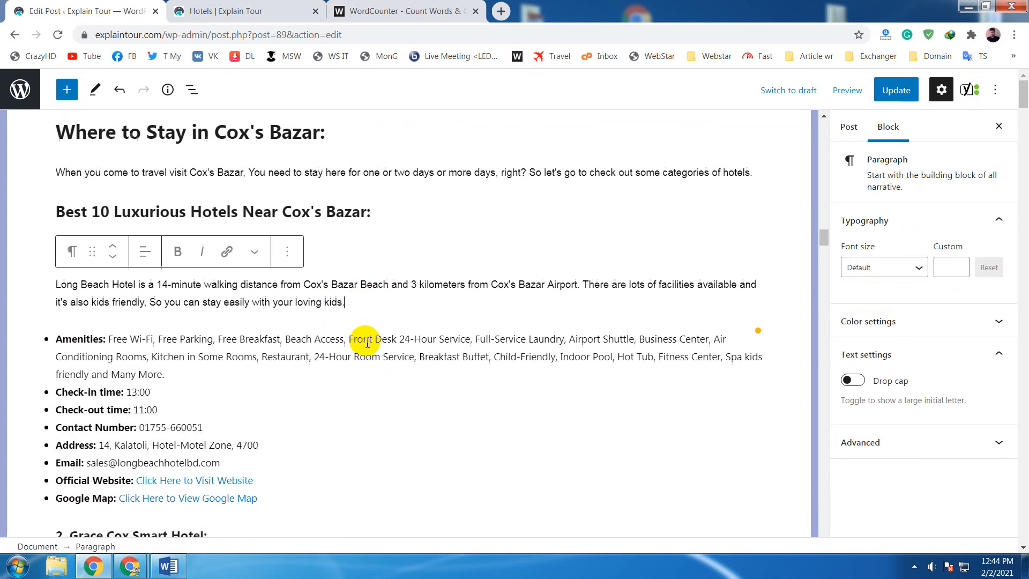
{"action": "scroll", "coordinate": [367, 343], "scroll_direction": "down", "scroll_amount": 1}
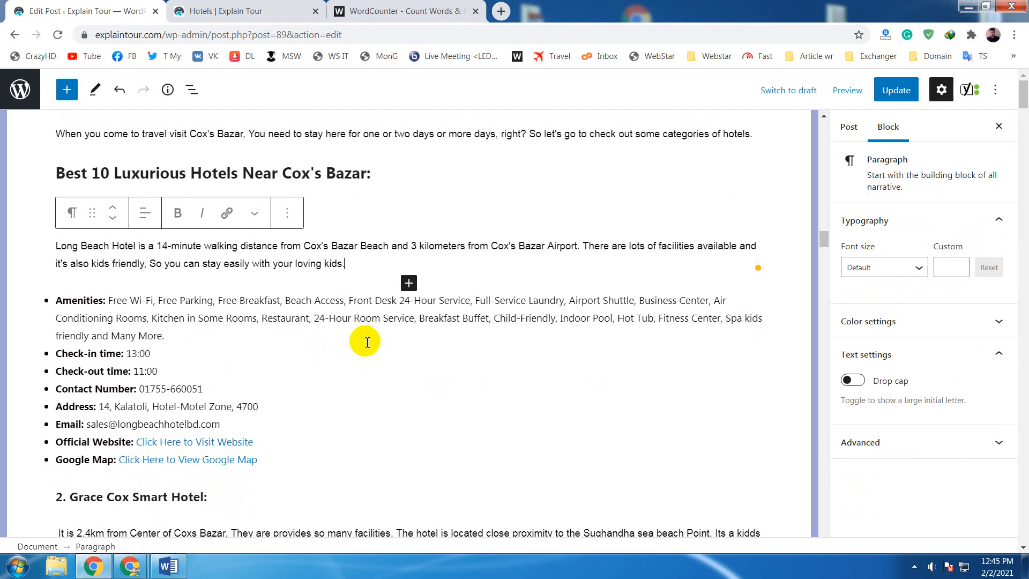
{"action": "left_click", "coordinate": [343, 375]}
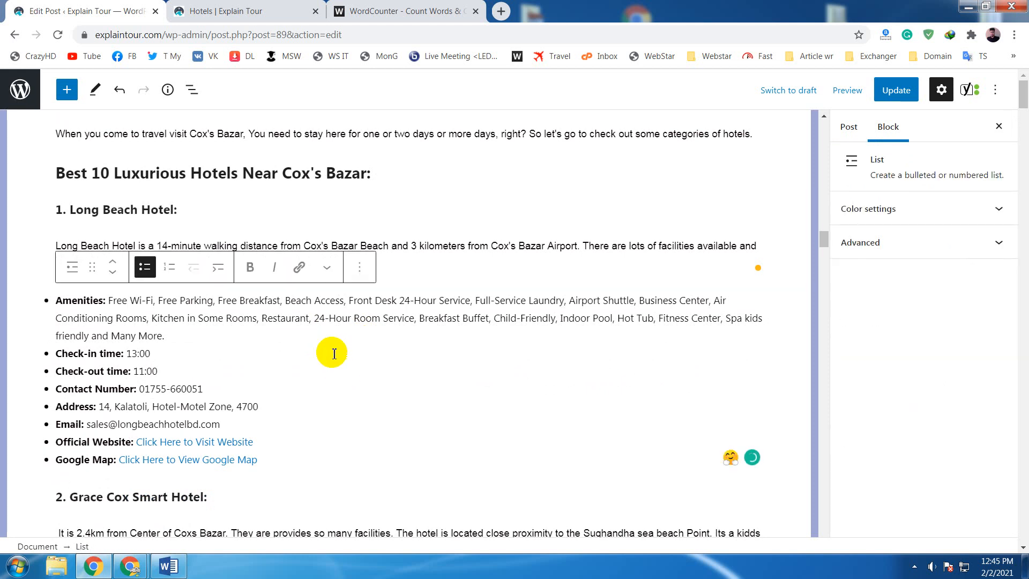
{"action": "scroll", "coordinate": [334, 354], "scroll_direction": "down", "scroll_amount": 15}
{"action": "scroll", "coordinate": [345, 342], "scroll_direction": "down", "scroll_amount": 15}
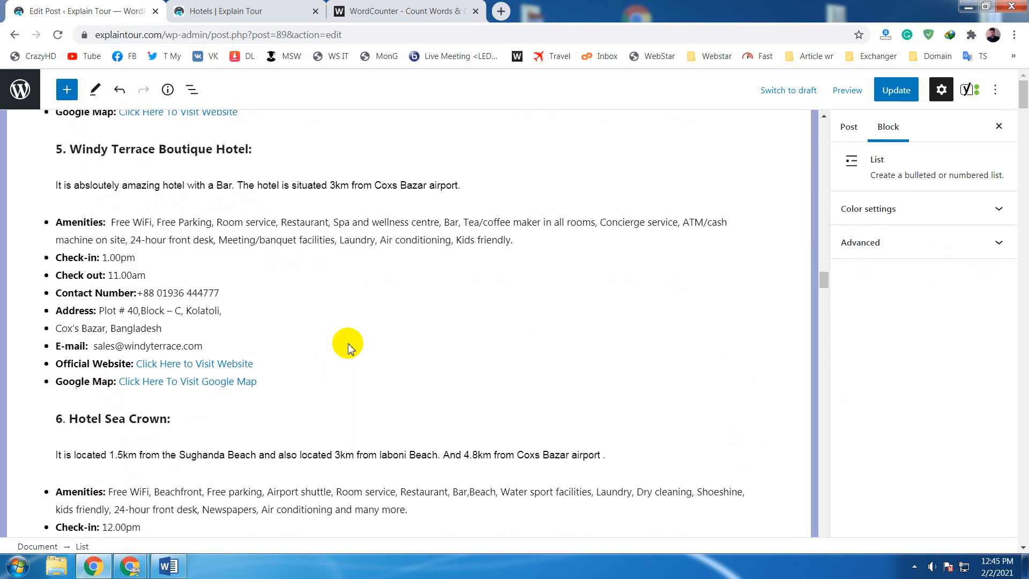
- Accept the spelling correction "center" for "centre" in the amenities of the Windy Terrace Boutique Hotel
{"action": "scroll", "coordinate": [351, 337], "scroll_direction": "up", "scroll_amount": 6}
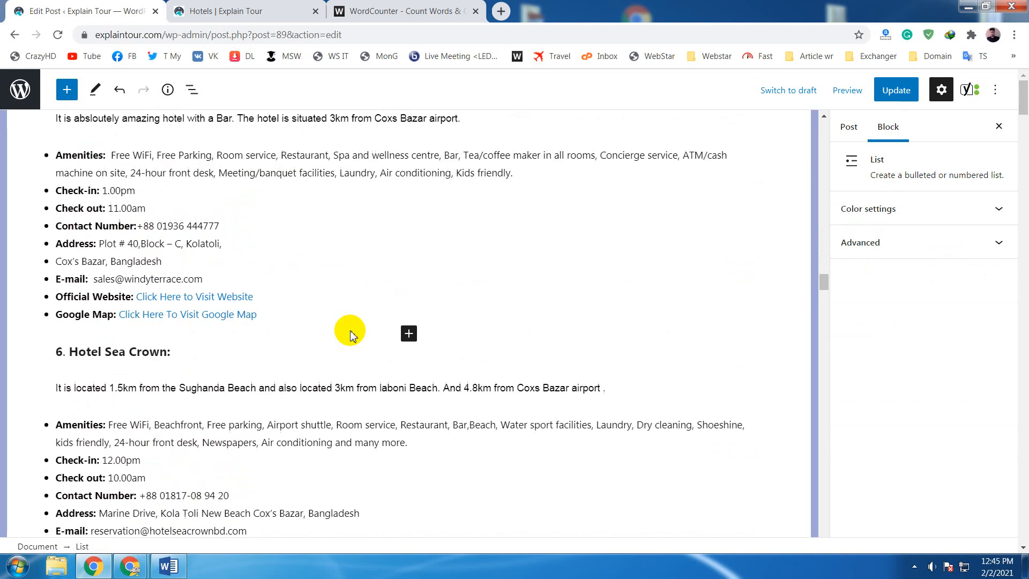
{"action": "scroll", "coordinate": [353, 336], "scroll_direction": "up", "scroll_amount": 2}
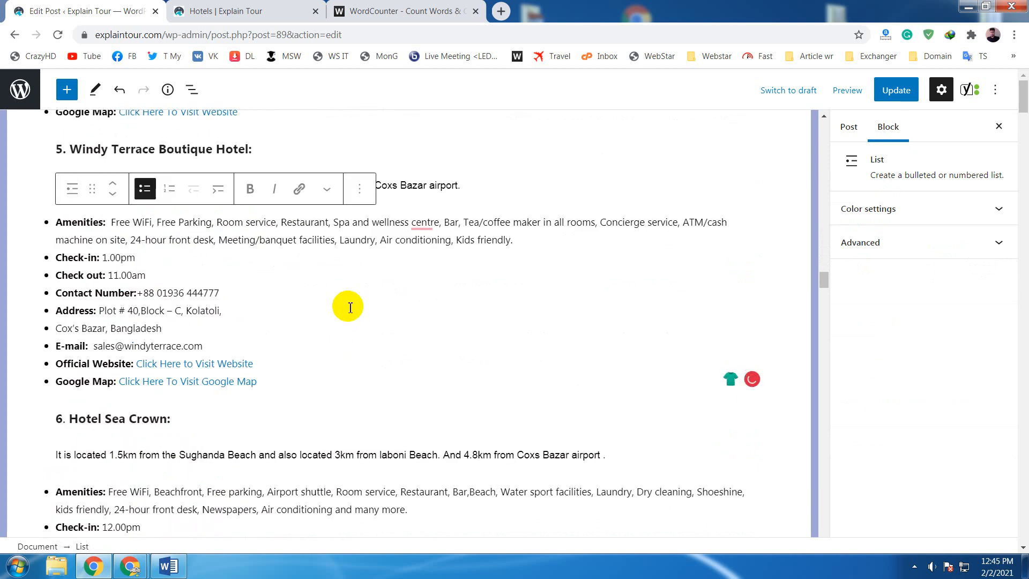
{"action": "mouse_move", "coordinate": [426, 224]}
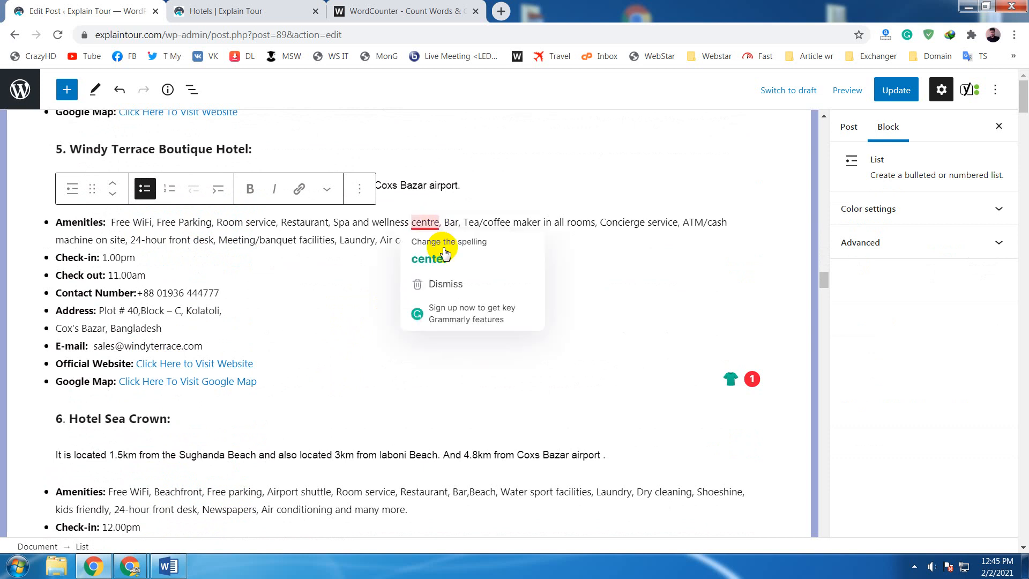
{"action": "left_click", "coordinate": [431, 258]}
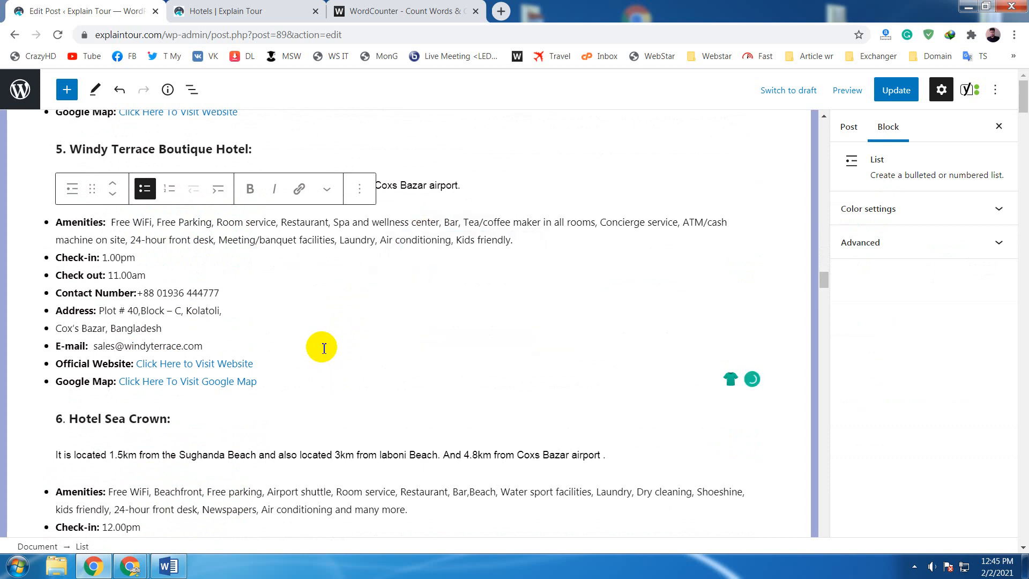
- Go back to the start of the hotel section, highlight the "Best 10 Luxurious Hotels Near Cox's Bazar:" heading and clear the selection
{"action": "scroll", "coordinate": [323, 348], "scroll_direction": "up", "scroll_amount": 15}
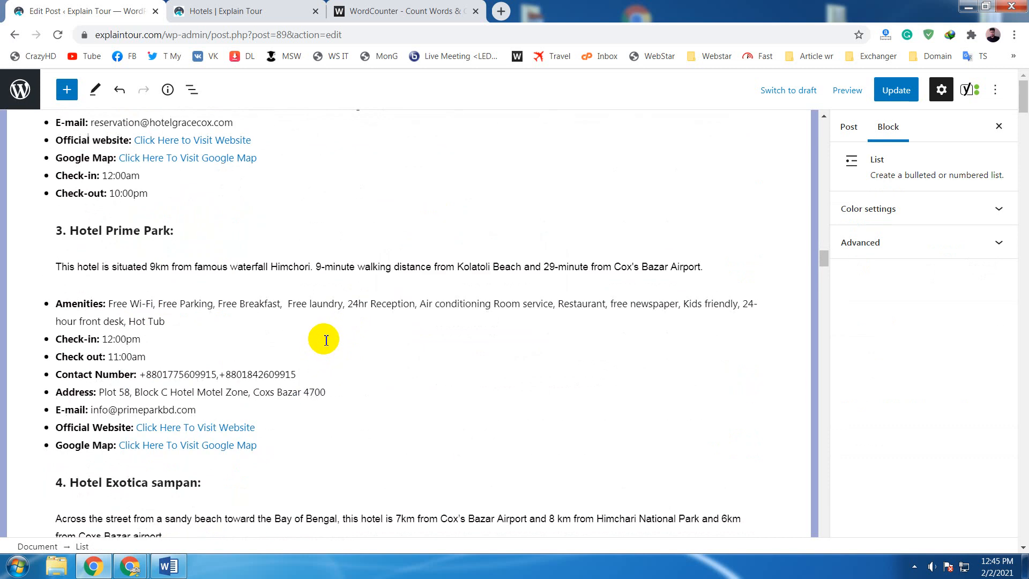
{"action": "scroll", "coordinate": [328, 336], "scroll_direction": "up", "scroll_amount": 3}
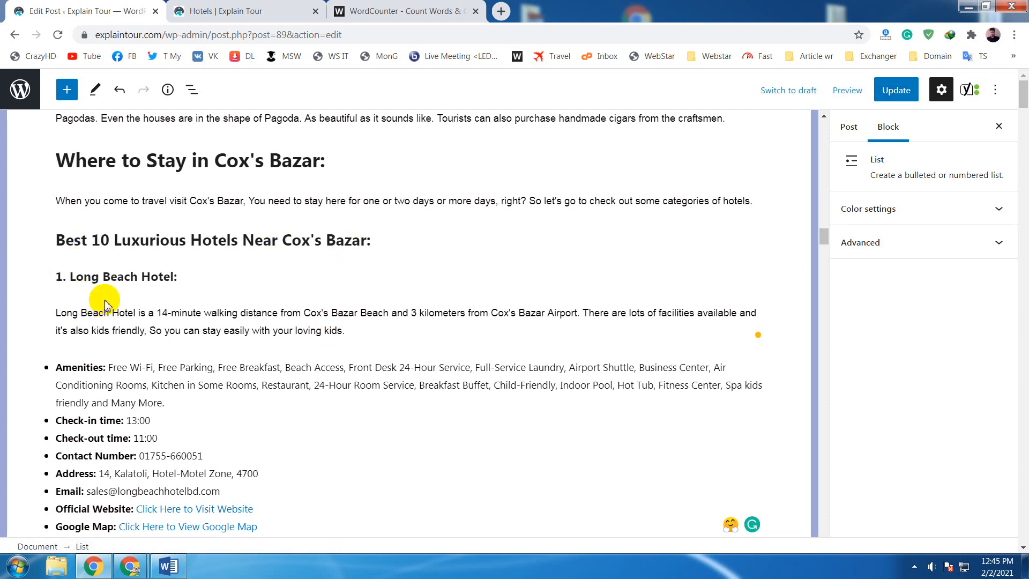
{"action": "scroll", "coordinate": [305, 311], "scroll_direction": "down", "scroll_amount": 3}
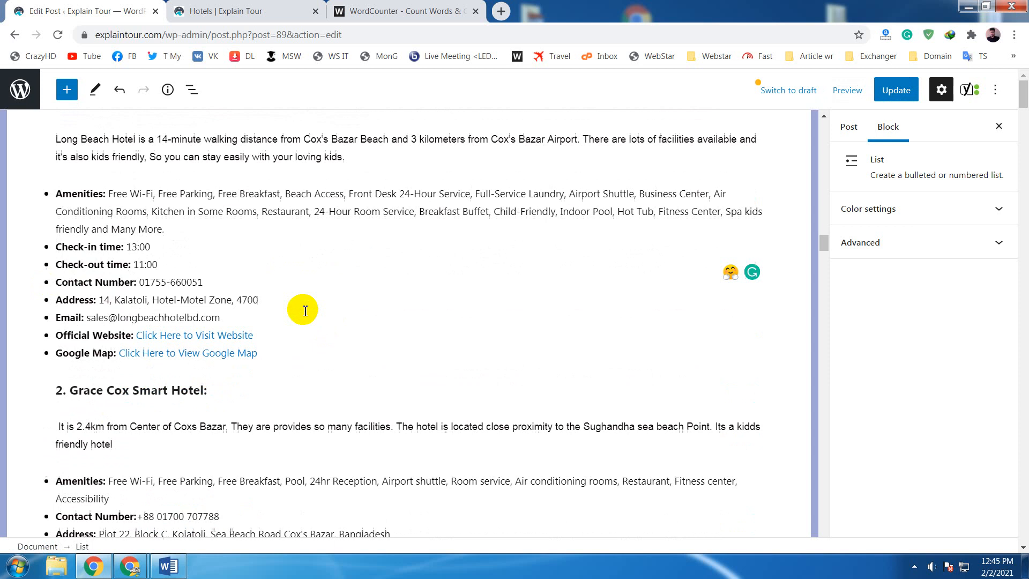
{"action": "scroll", "coordinate": [305, 311], "scroll_direction": "up", "scroll_amount": 3}
{"action": "left_click_drag", "start_coordinate": [378, 241], "coordinate": [62, 245]}
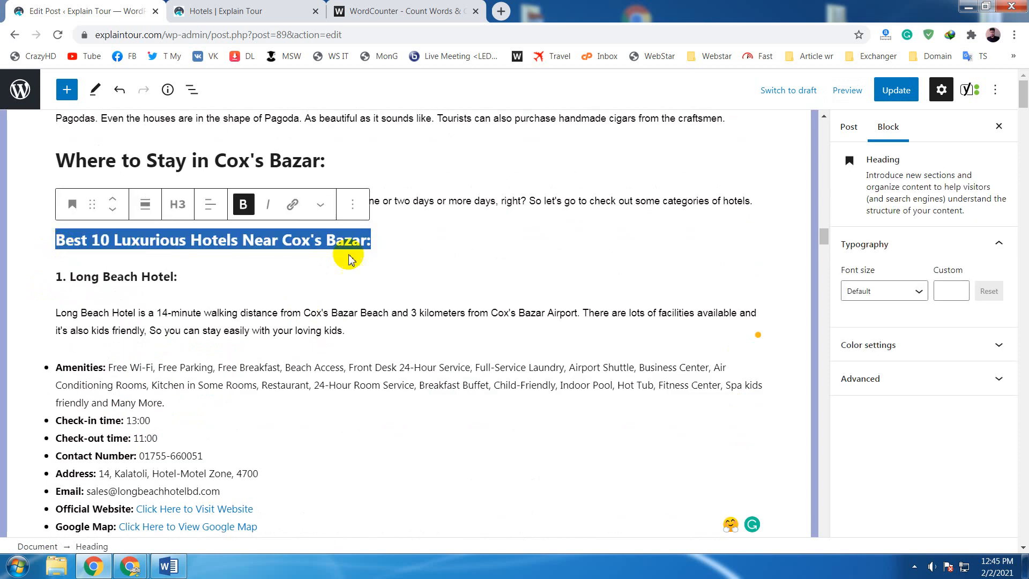
{"action": "left_click", "coordinate": [386, 243]}
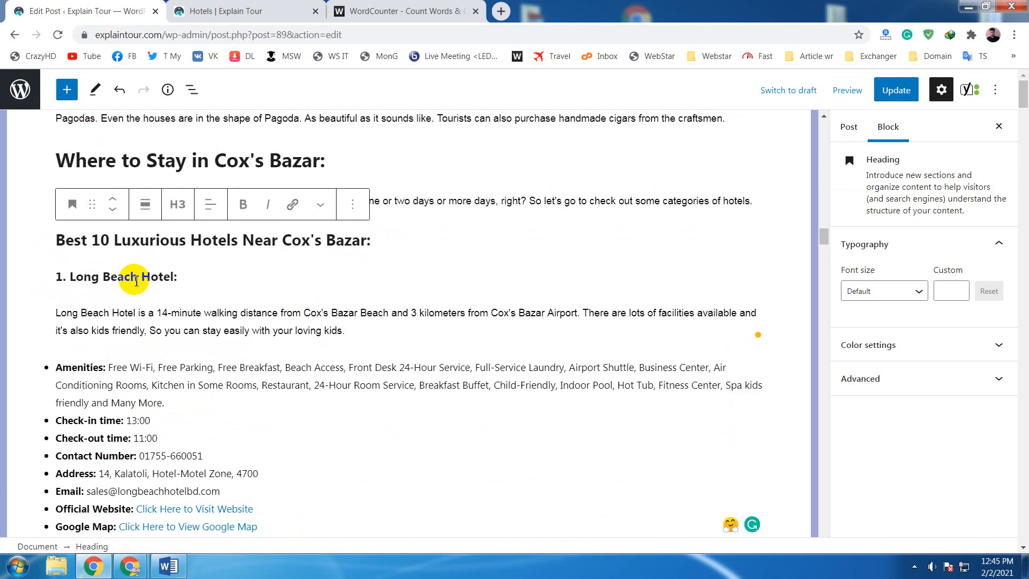
- Examine the first hotel's H4 subheading by highlighting the name "Long Beach Hotel:"
{"action": "left_click", "coordinate": [195, 280]}
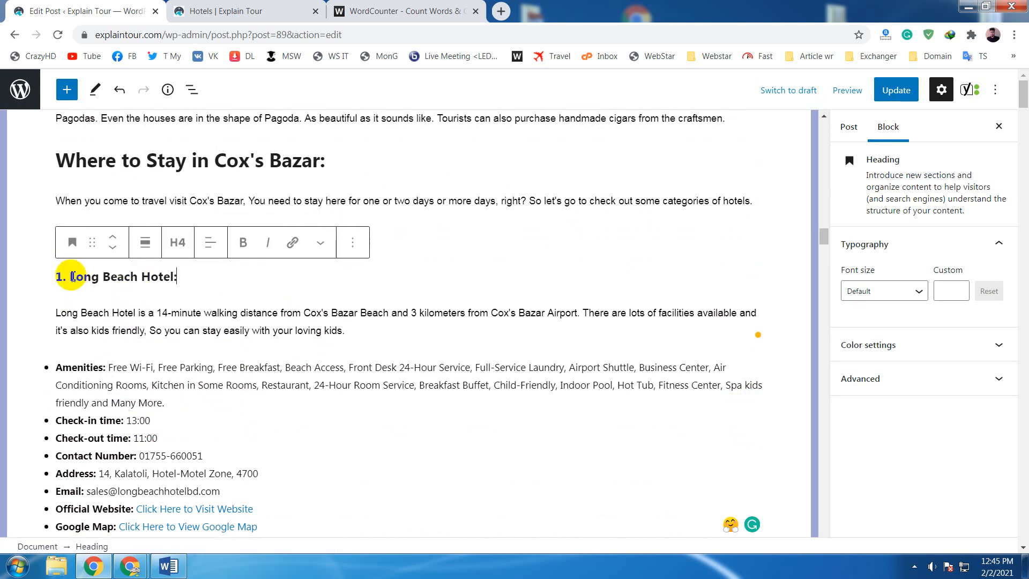
{"action": "left_click_drag", "start_coordinate": [73, 276], "coordinate": [185, 274]}
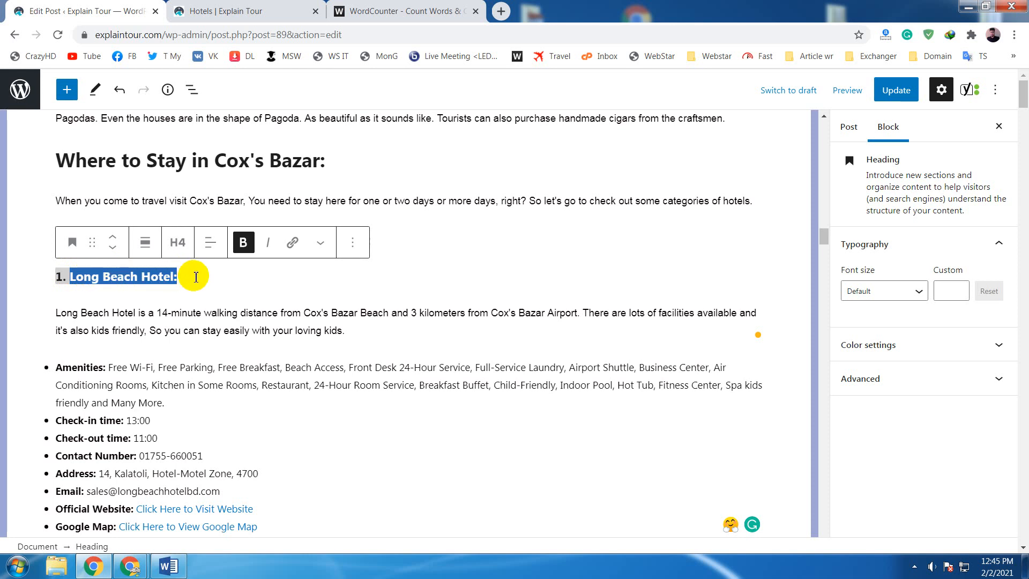
{"action": "left_click", "coordinate": [196, 277]}
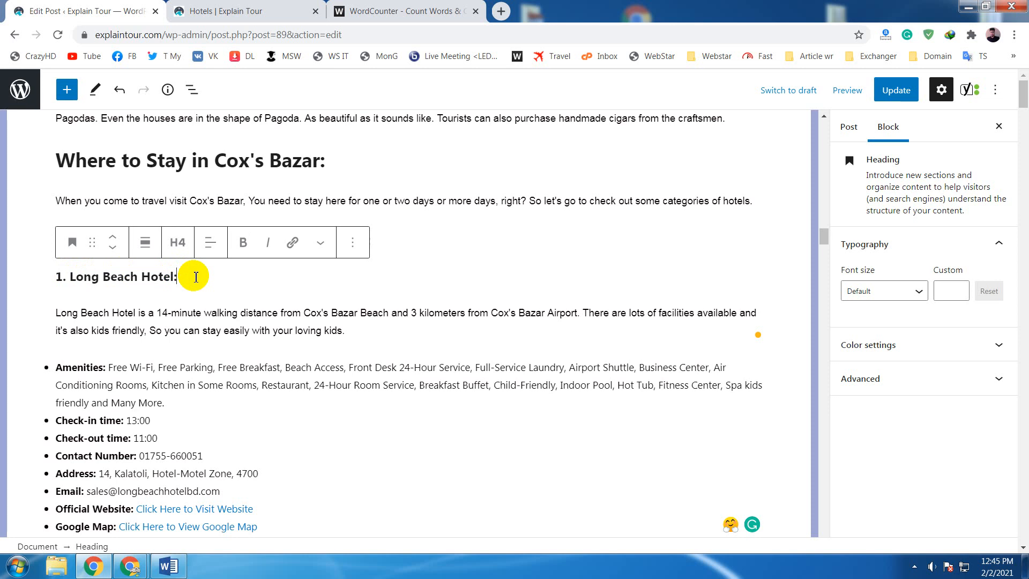
{"action": "left_click_drag", "start_coordinate": [195, 277], "coordinate": [71, 278]}
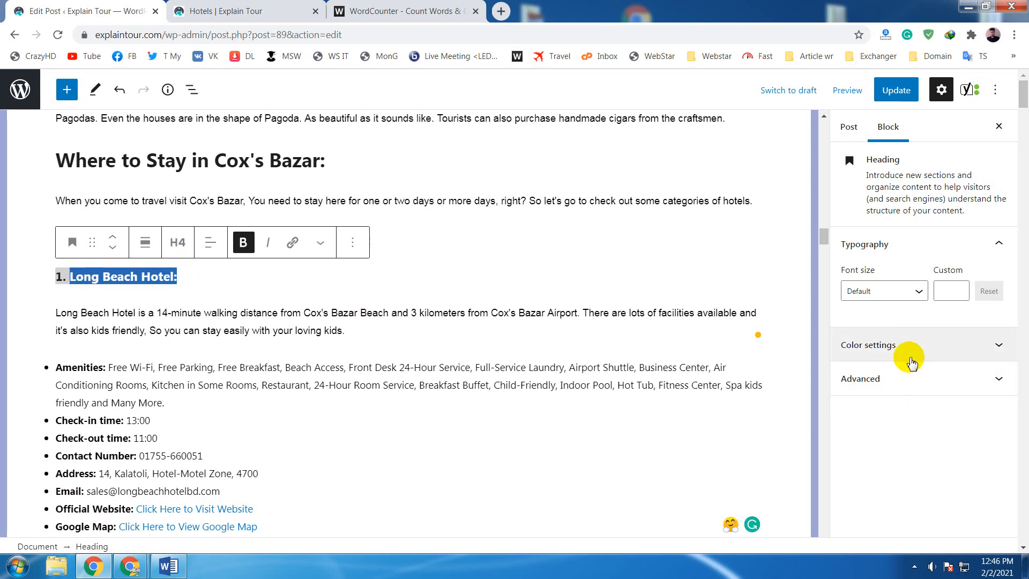
- Switch the sidebar to the post settings and expand the post's categories and tags
{"action": "left_click", "coordinate": [848, 127]}
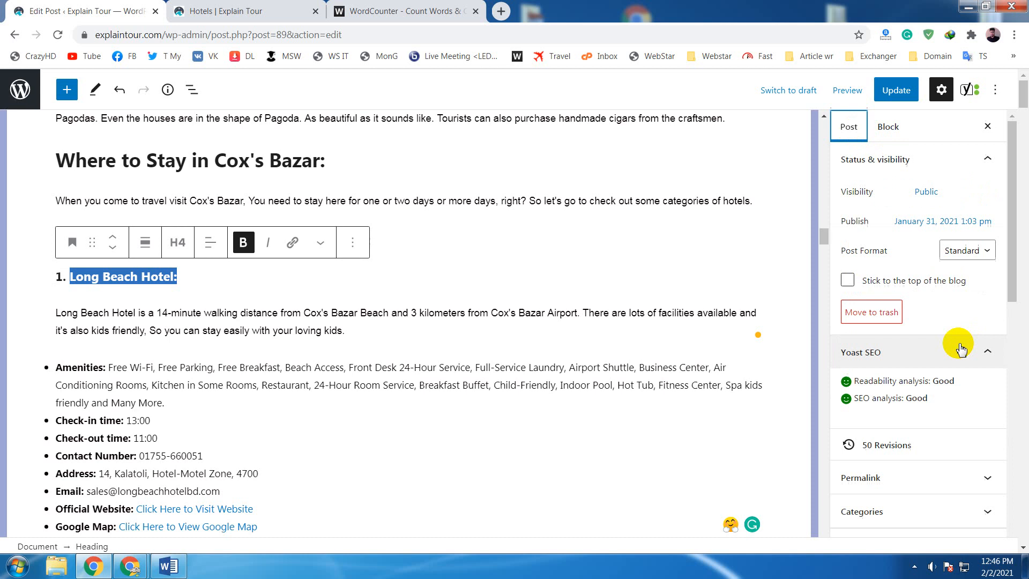
{"action": "scroll", "coordinate": [927, 387], "scroll_direction": "down", "scroll_amount": 3}
{"action": "left_click", "coordinate": [928, 382]}
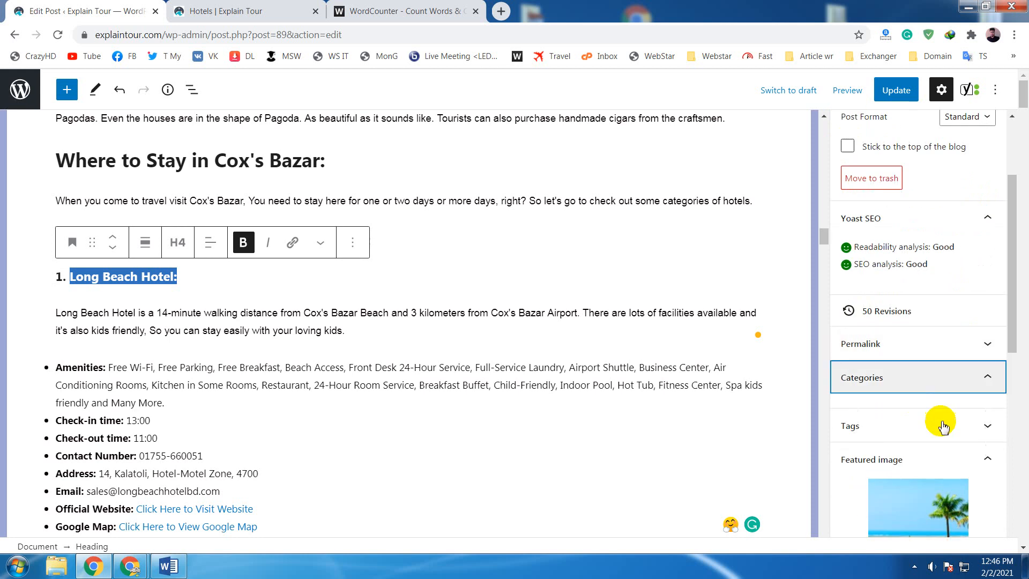
{"action": "scroll", "coordinate": [930, 360], "scroll_direction": "down", "scroll_amount": 5}
{"action": "left_click", "coordinate": [906, 381]}
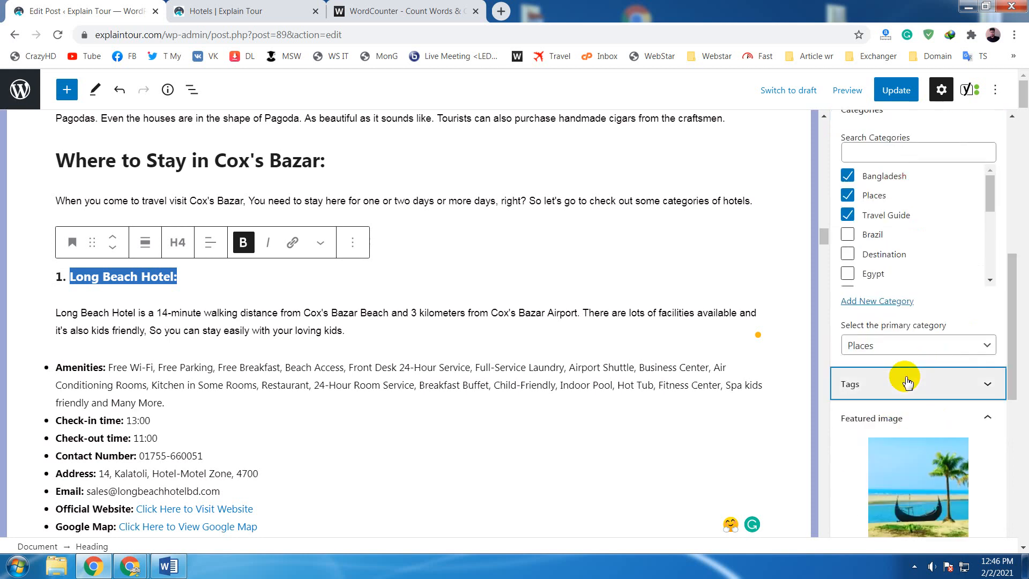
- Examine the post's tag list for tags built from the hotel and place names, and return to its beginning
{"action": "scroll", "coordinate": [911, 378], "scroll_direction": "down", "scroll_amount": 3}
{"action": "scroll", "coordinate": [915, 373], "scroll_direction": "down", "scroll_amount": 4}
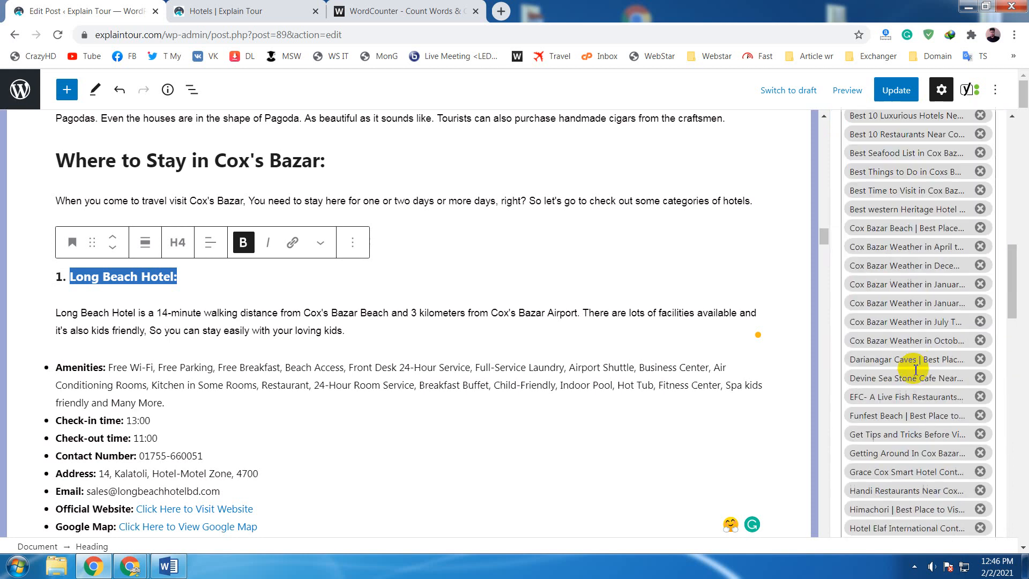
{"action": "scroll", "coordinate": [915, 370], "scroll_direction": "down", "scroll_amount": 5}
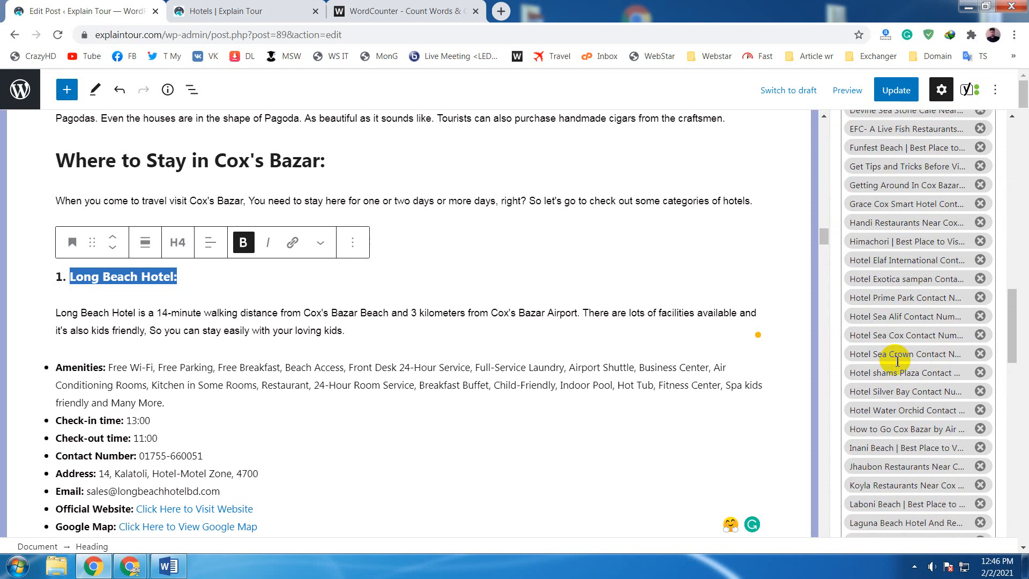
{"action": "scroll", "coordinate": [897, 361], "scroll_direction": "down", "scroll_amount": 5}
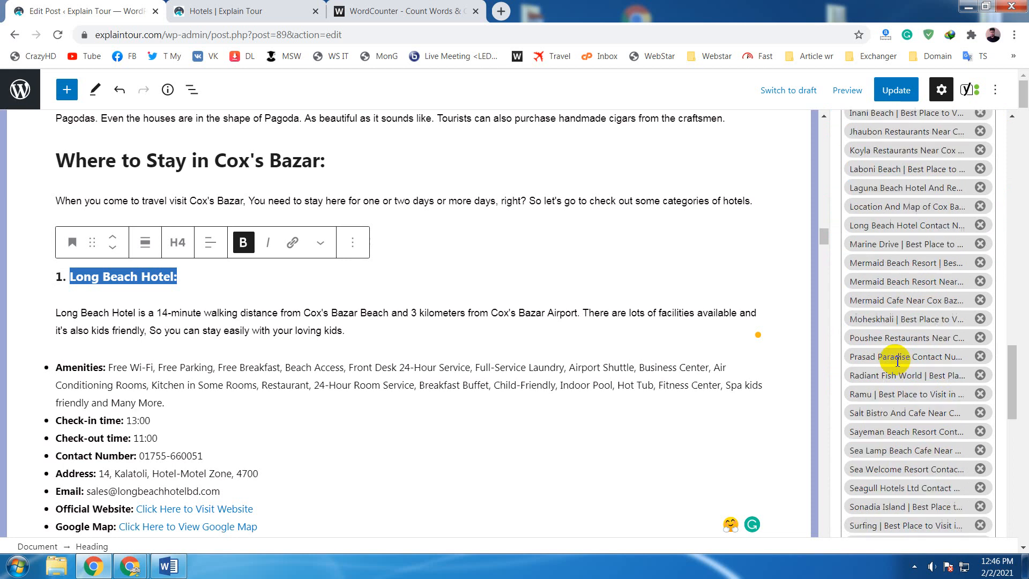
{"action": "scroll", "coordinate": [897, 361], "scroll_direction": "down", "scroll_amount": 5}
{"action": "scroll", "coordinate": [898, 363], "scroll_direction": "up", "scroll_amount": 10}
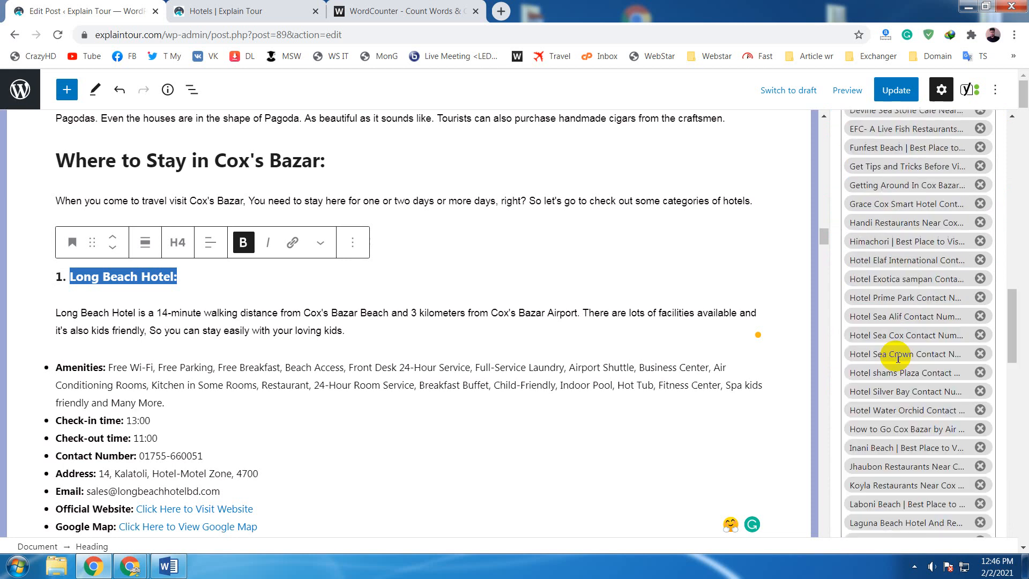
{"action": "scroll", "coordinate": [898, 358], "scroll_direction": "up", "scroll_amount": 2}
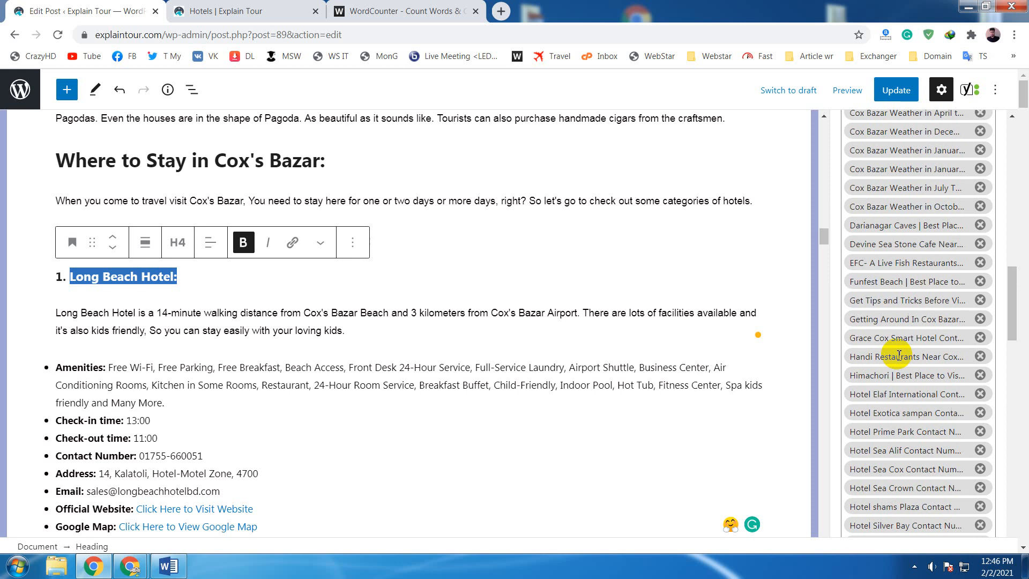
{"action": "left_click", "coordinate": [611, 330]}
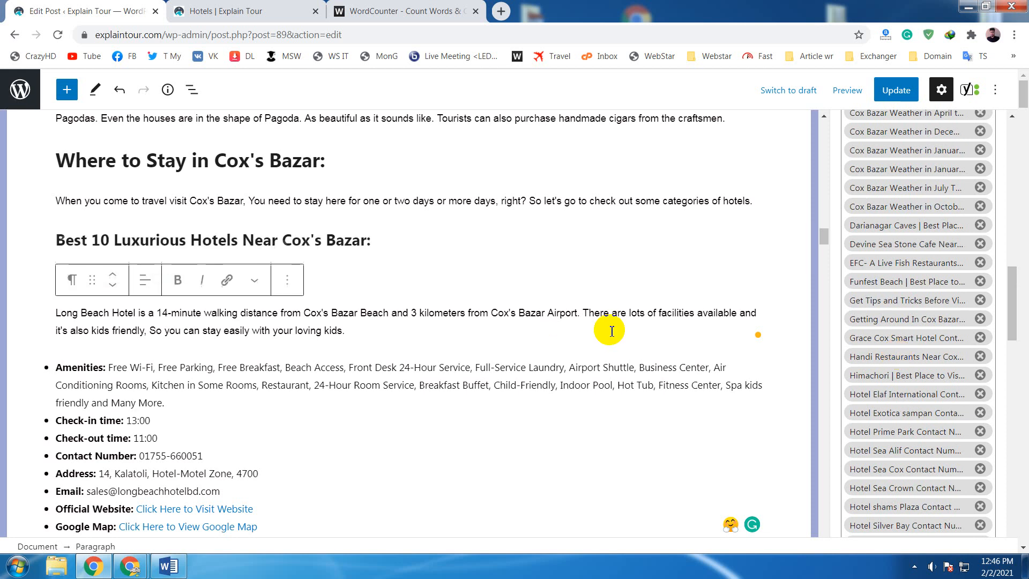
{"action": "scroll", "coordinate": [856, 338], "scroll_direction": "up", "scroll_amount": 10}
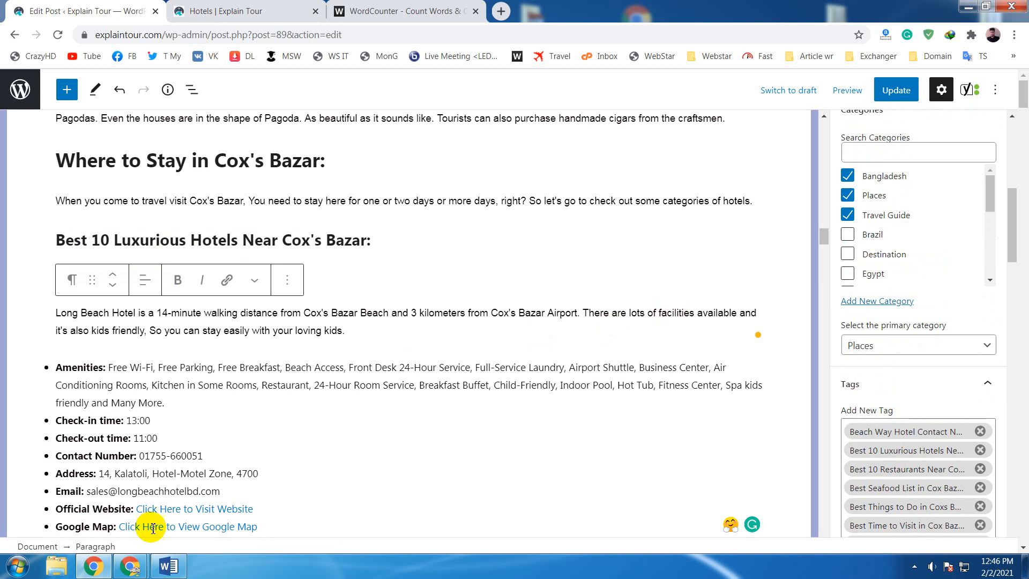
- Check the Google Meet call window and switch back to the WordPress post editor
{"action": "mouse_move", "coordinate": [134, 553]}
{"action": "left_click", "coordinate": [123, 522]}
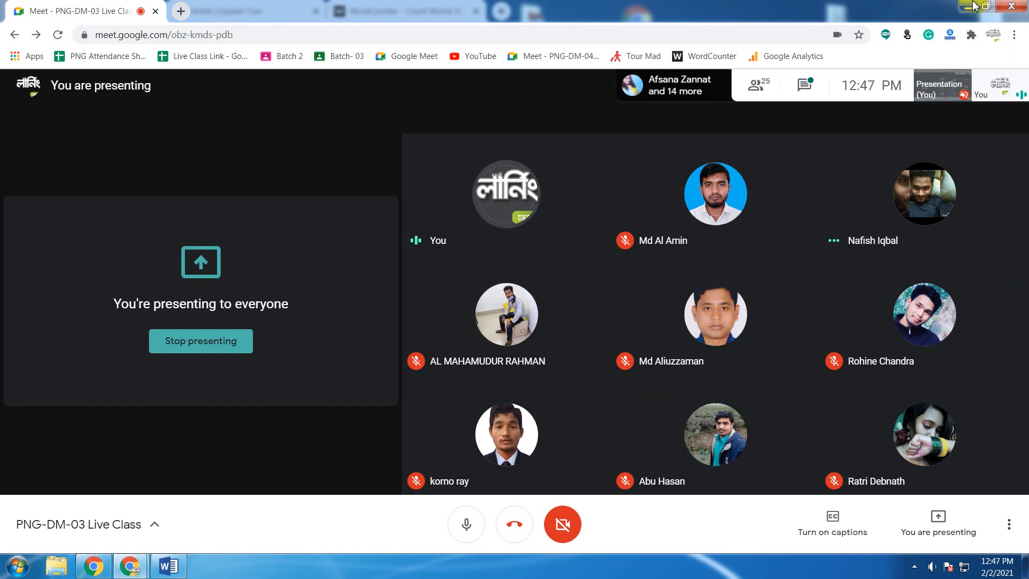
{"action": "key", "text": "alt+Tab"}
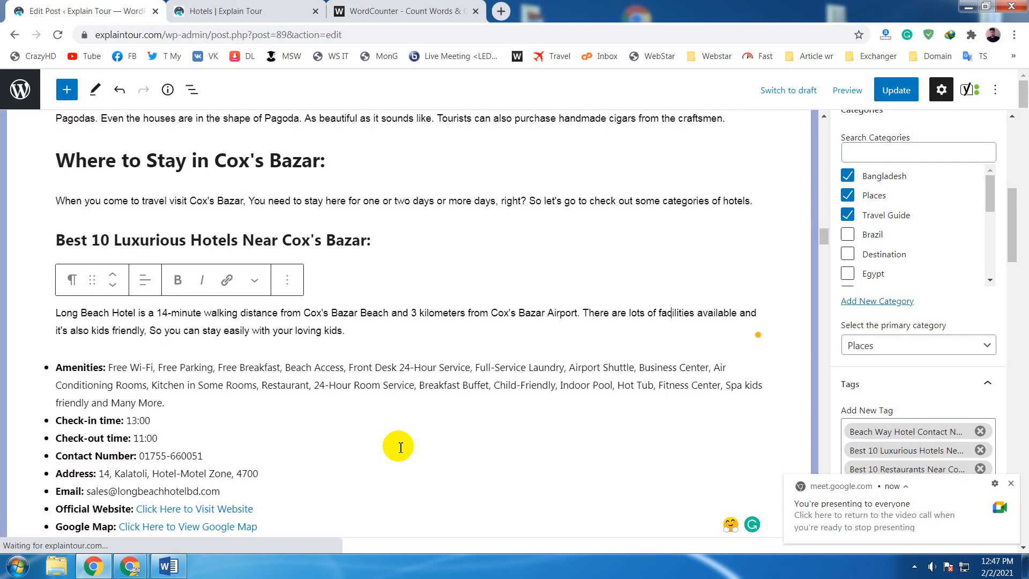
- Examine the end of the Long Beach Hotel details and the Grace Cox Smart Hotel entry
{"action": "left_click", "coordinate": [466, 443]}
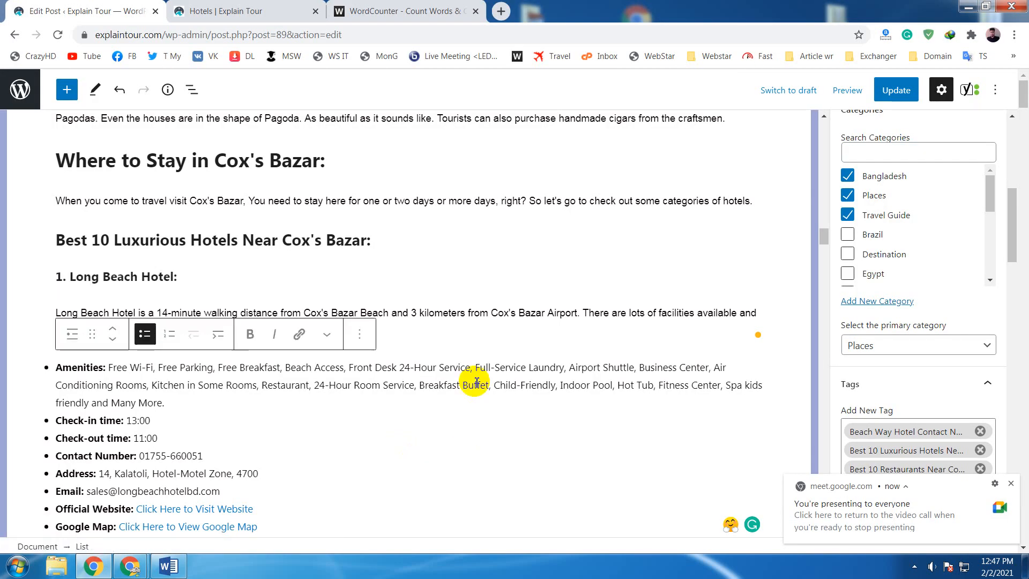
{"action": "scroll", "coordinate": [474, 379], "scroll_direction": "down", "scroll_amount": 4}
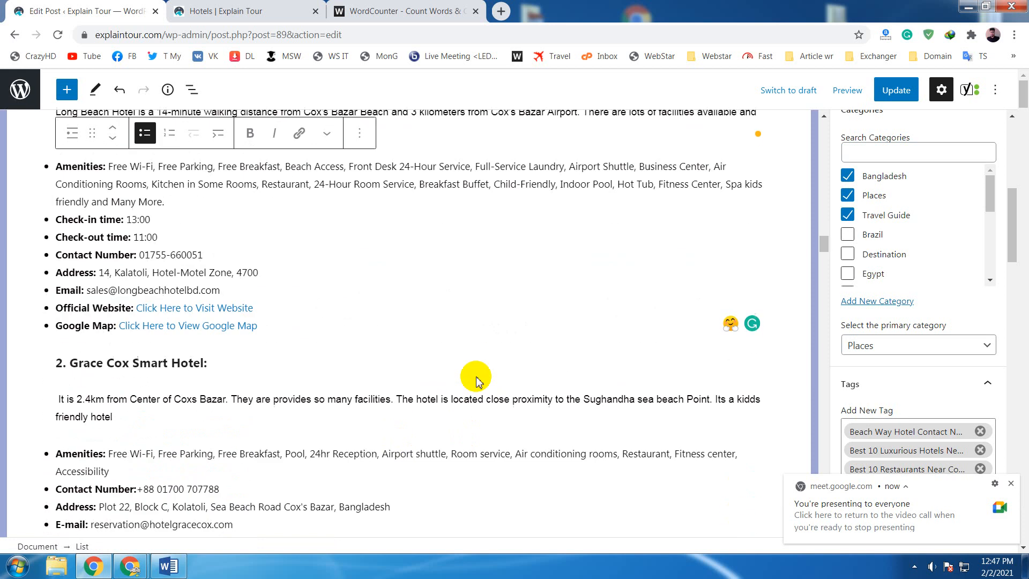
{"action": "left_click", "coordinate": [434, 333]}
{"action": "scroll", "coordinate": [435, 332], "scroll_direction": "down", "scroll_amount": 2}
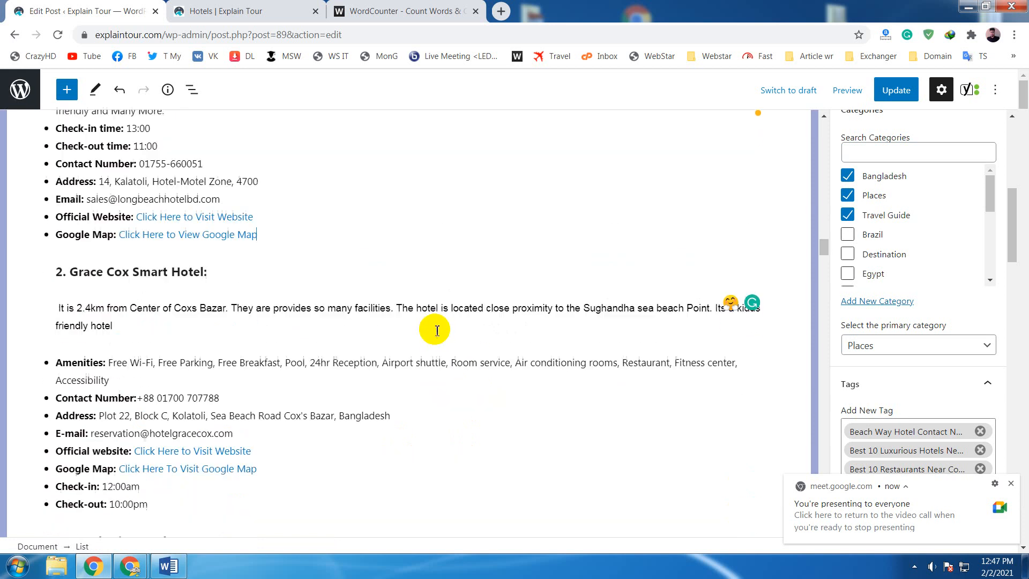
- Examine the hotel entries from Grace Cox Smart Hotel onward and the "Top 10 Hotels Under your Budget Near Cox's Bazar" heading
{"action": "scroll", "coordinate": [436, 330], "scroll_direction": "down", "scroll_amount": 2}
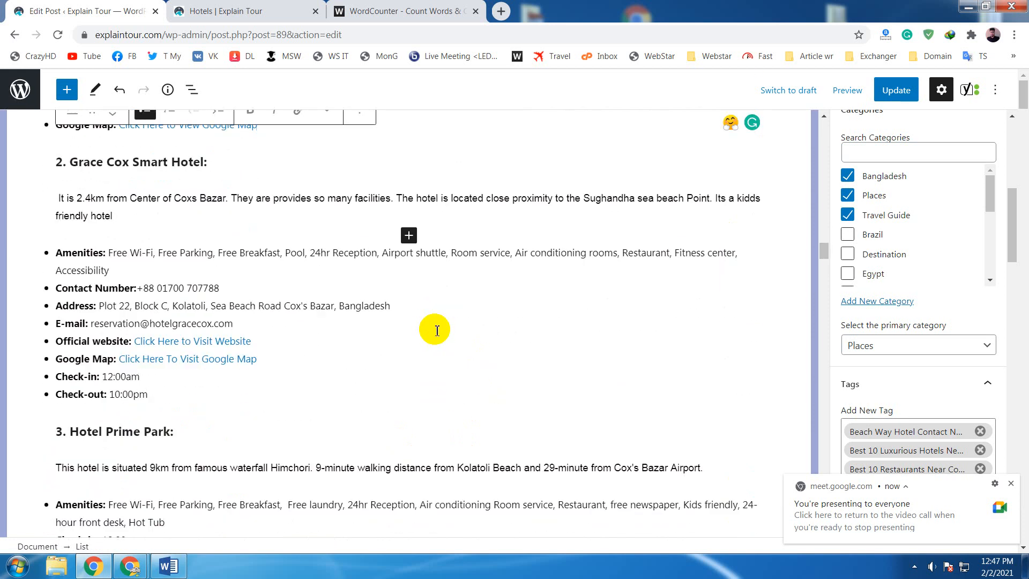
{"action": "scroll", "coordinate": [437, 330], "scroll_direction": "down", "scroll_amount": 4}
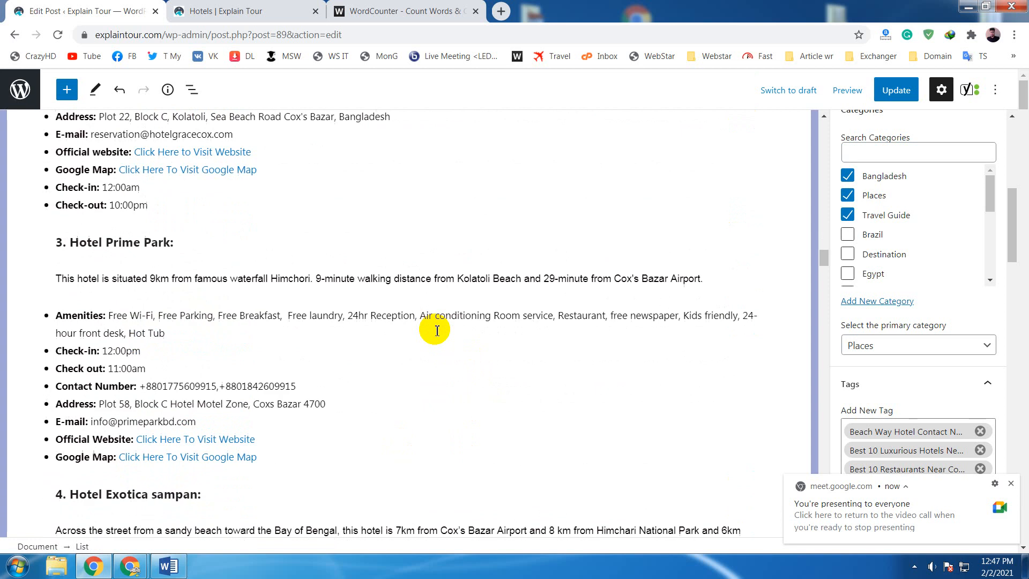
{"action": "scroll", "coordinate": [437, 331], "scroll_direction": "down", "scroll_amount": 15}
{"action": "scroll", "coordinate": [435, 329], "scroll_direction": "down", "scroll_amount": 20}
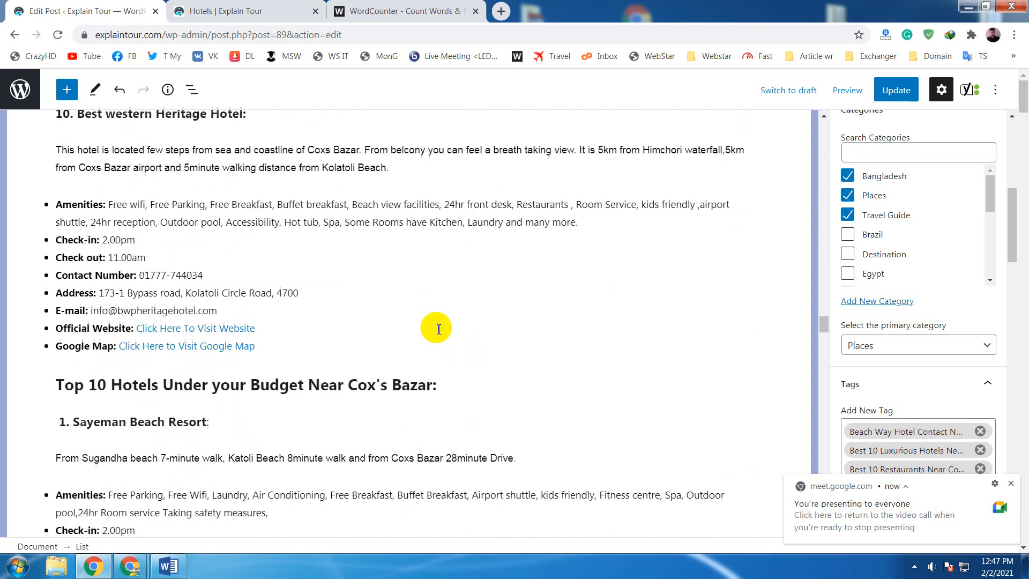
{"action": "scroll", "coordinate": [438, 329], "scroll_direction": "down", "scroll_amount": 20}
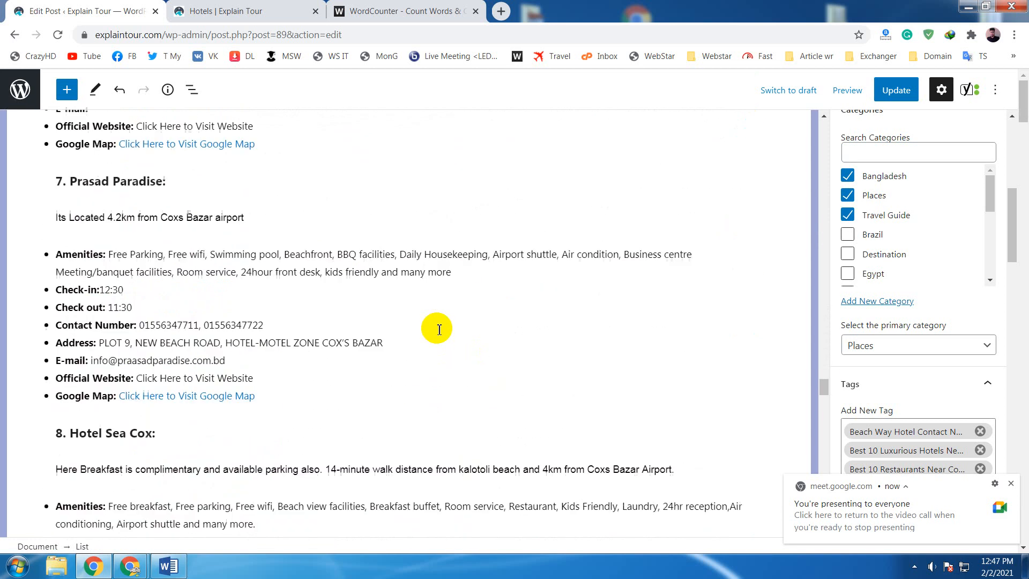
{"action": "scroll", "coordinate": [438, 329], "scroll_direction": "down", "scroll_amount": 4}
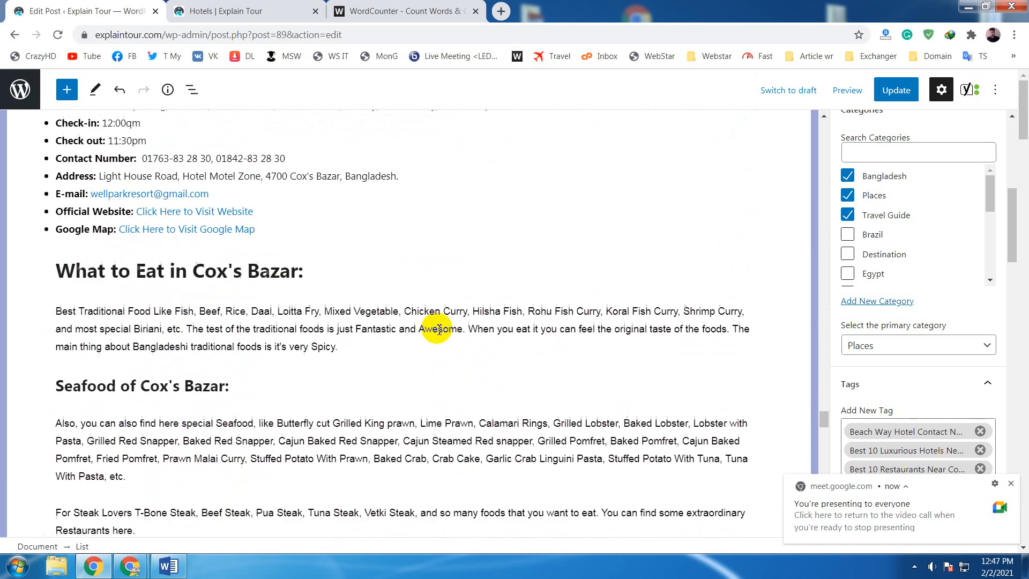
{"action": "scroll", "coordinate": [438, 329], "scroll_direction": "up", "scroll_amount": 20}
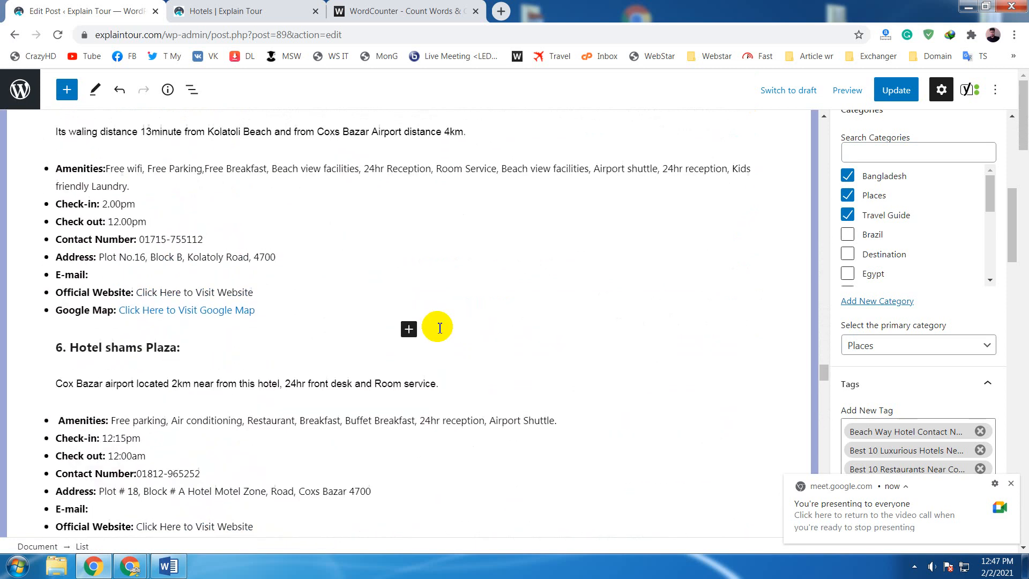
{"action": "scroll", "coordinate": [440, 327], "scroll_direction": "down", "scroll_amount": 20}
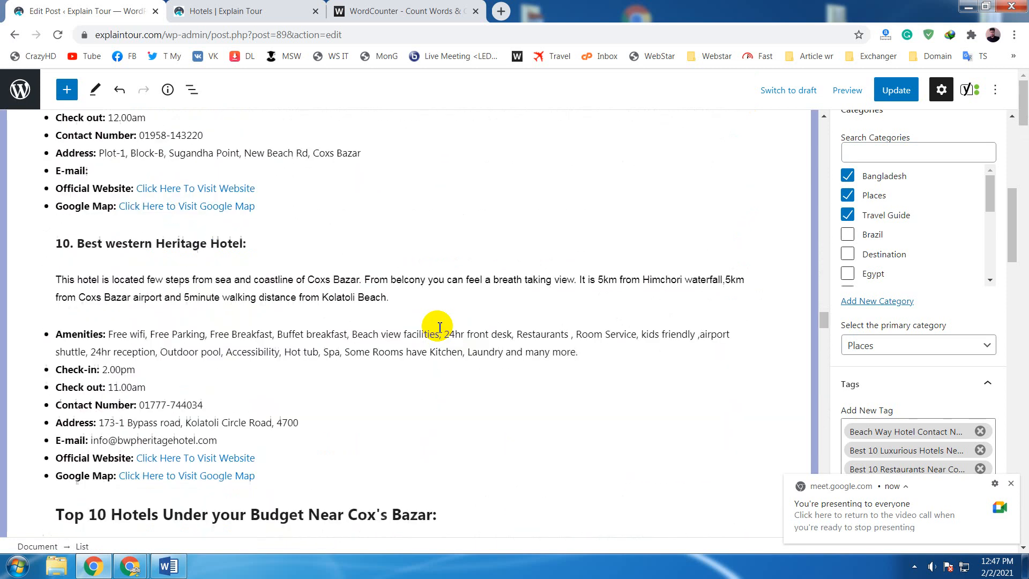
{"action": "scroll", "coordinate": [439, 327], "scroll_direction": "down", "scroll_amount": 5}
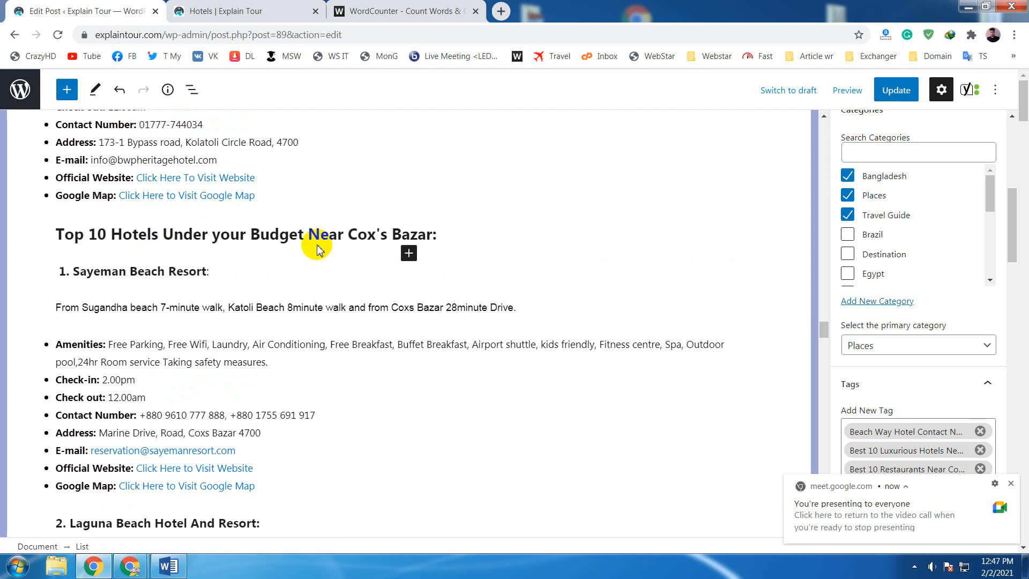
- Examine the rest of the post, from the budget hotels through the food, restaurant and transport sections to the visiting tips
{"action": "scroll", "coordinate": [209, 314], "scroll_direction": "down", "scroll_amount": 8}
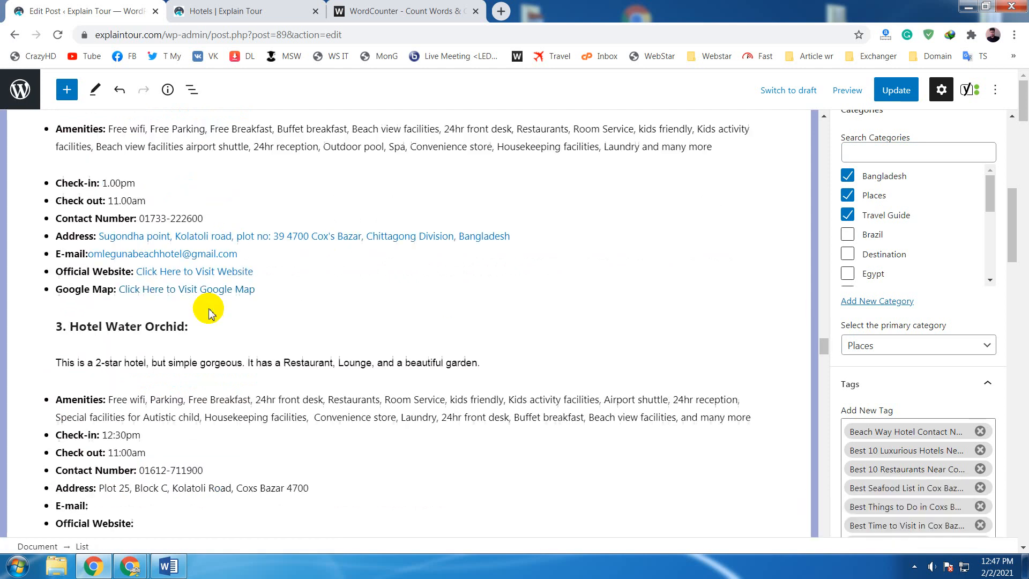
{"action": "scroll", "coordinate": [210, 312], "scroll_direction": "down", "scroll_amount": 15}
{"action": "scroll", "coordinate": [213, 310], "scroll_direction": "down", "scroll_amount": 20}
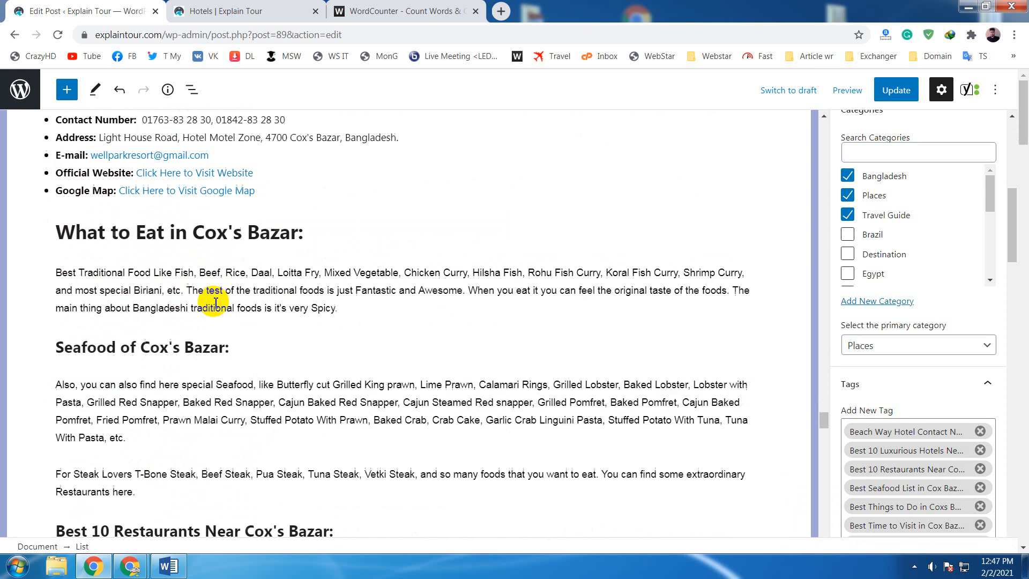
{"action": "scroll", "coordinate": [215, 303], "scroll_direction": "down", "scroll_amount": 1}
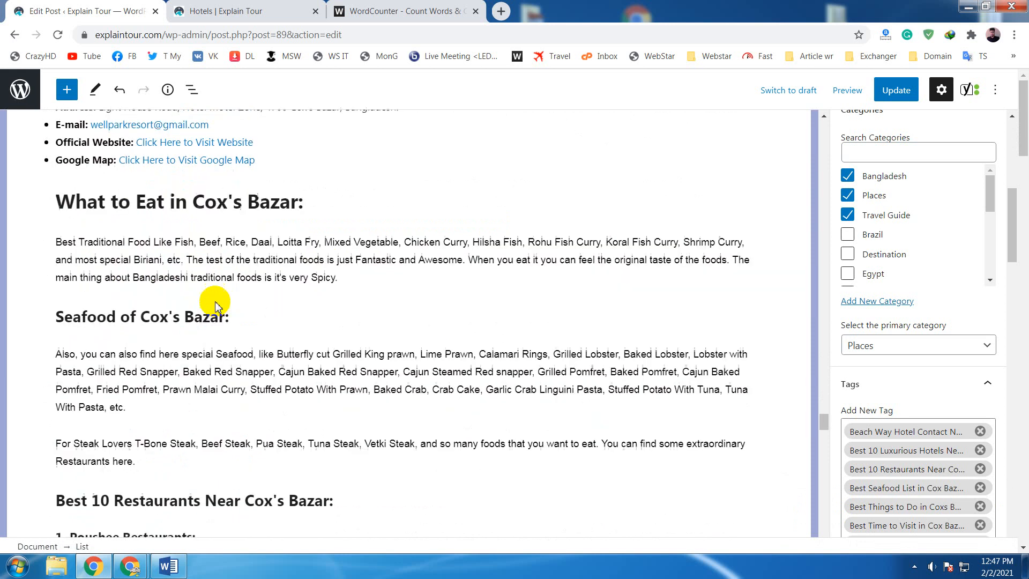
{"action": "scroll", "coordinate": [215, 305], "scroll_direction": "down", "scroll_amount": 7}
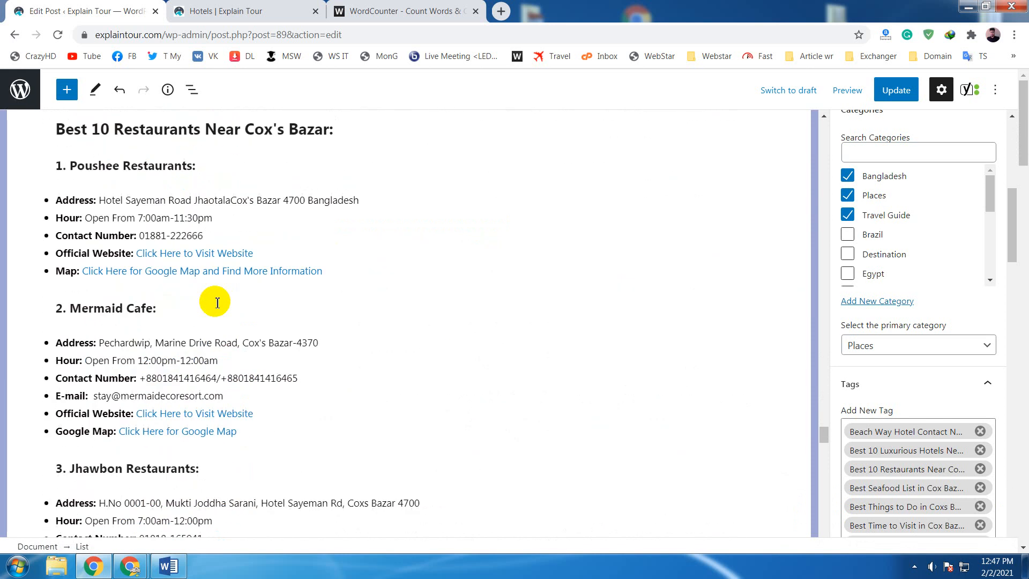
{"action": "scroll", "coordinate": [274, 313], "scroll_direction": "down", "scroll_amount": 6}
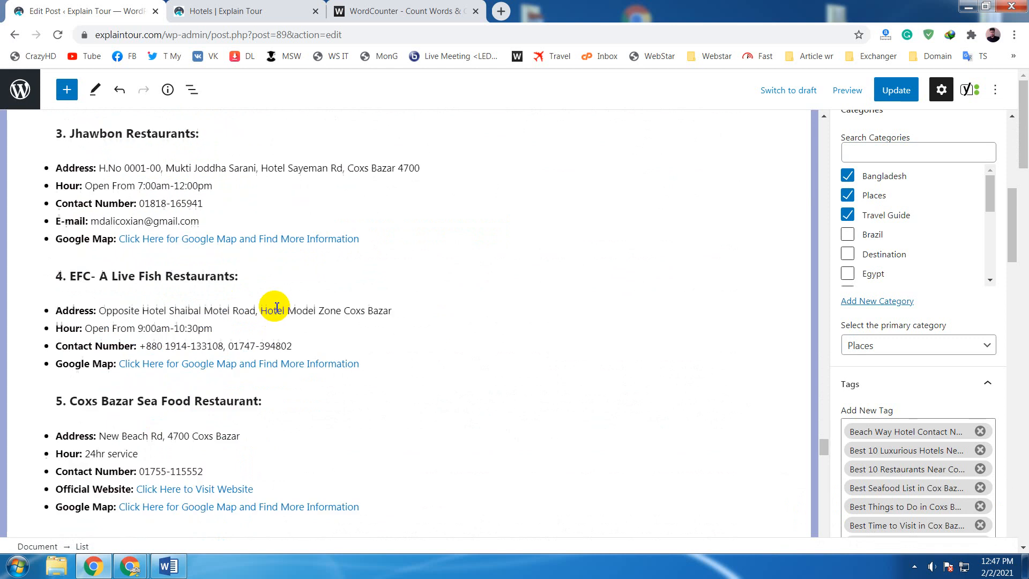
{"action": "scroll", "coordinate": [277, 307], "scroll_direction": "down", "scroll_amount": 10}
{"action": "scroll", "coordinate": [277, 305], "scroll_direction": "down", "scroll_amount": 9}
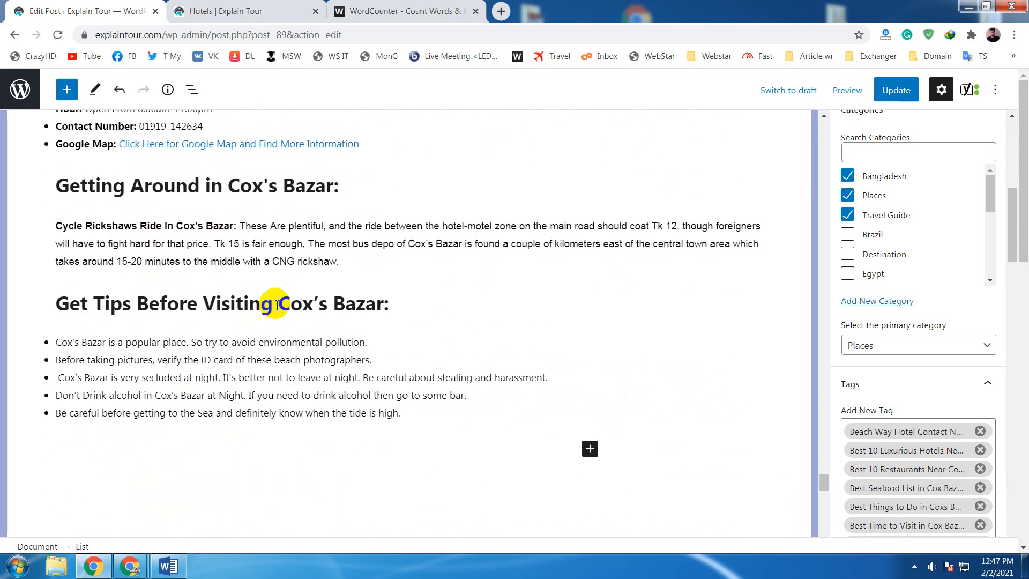
- Review the focus keyphrase and Google preview in the Yoast SEO section below the post
{"action": "scroll", "coordinate": [276, 306], "scroll_direction": "down", "scroll_amount": 8}
{"action": "scroll", "coordinate": [278, 304], "scroll_direction": "up", "scroll_amount": 3}
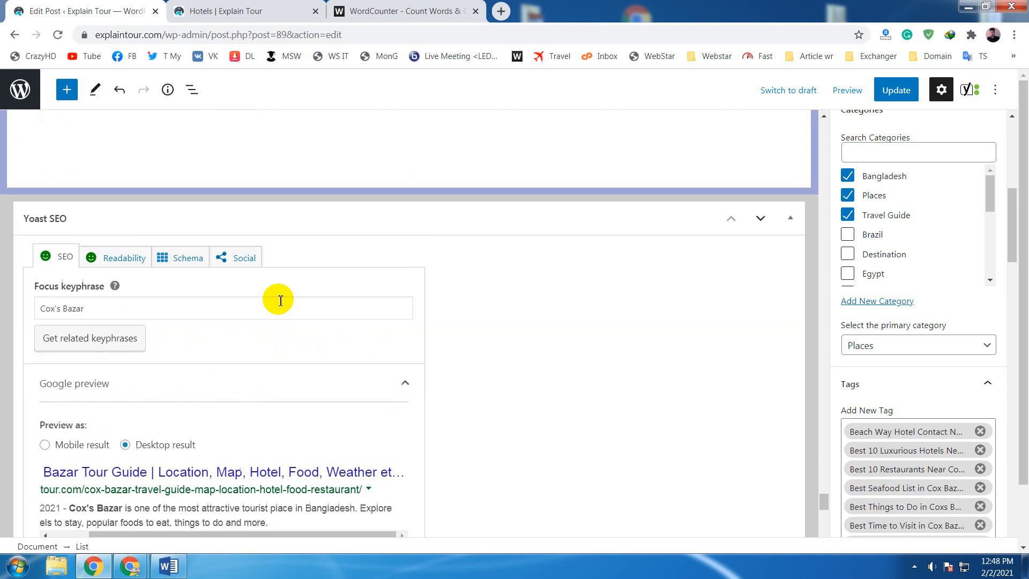
{"action": "scroll", "coordinate": [281, 300], "scroll_direction": "down", "scroll_amount": 1}
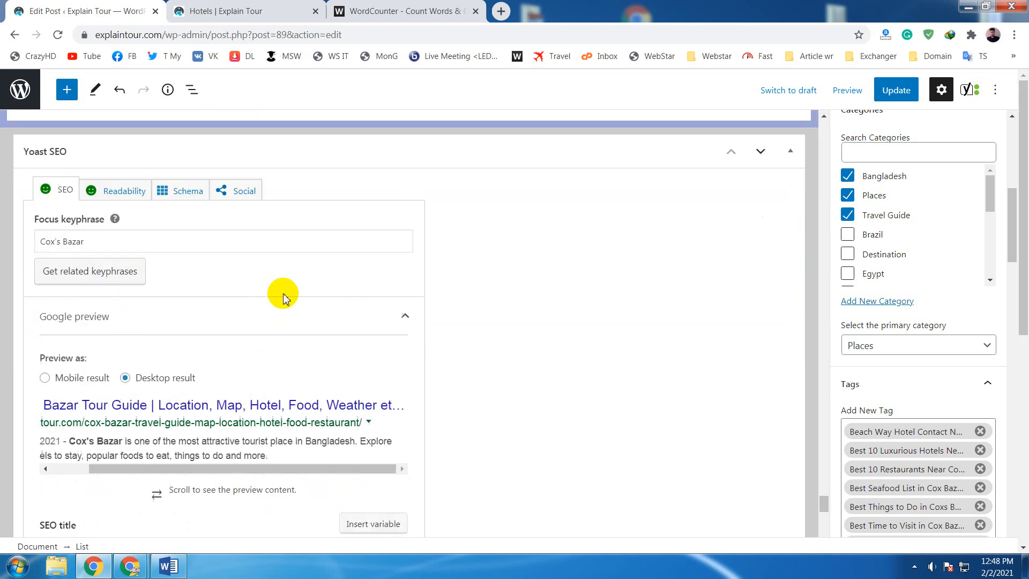
- Check the site's Hotels category page and the WordCounter page holding the hotel section's text
{"action": "left_click", "coordinate": [232, 12]}
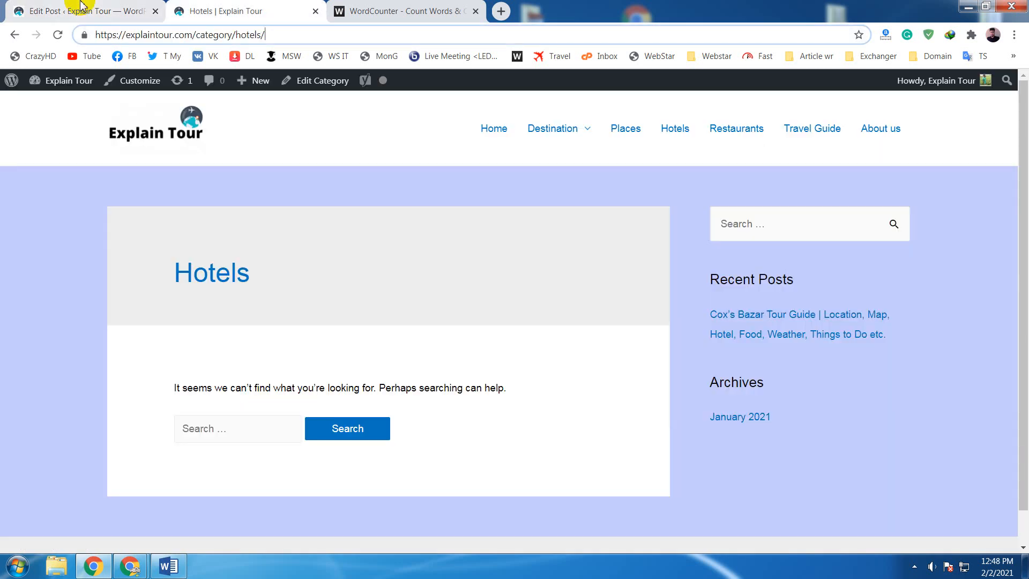
{"action": "left_click", "coordinate": [80, 7]}
{"action": "left_click", "coordinate": [361, 10]}
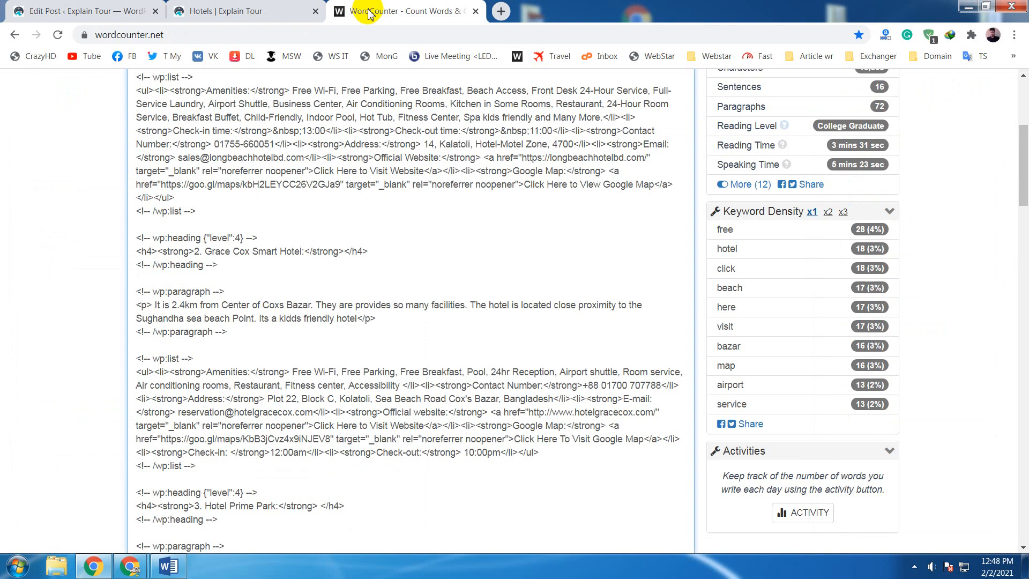
- Switch to the Google Meet call, mute the microphone while listening to the participants, and unmute it to reply
{"action": "left_click", "coordinate": [130, 566]}
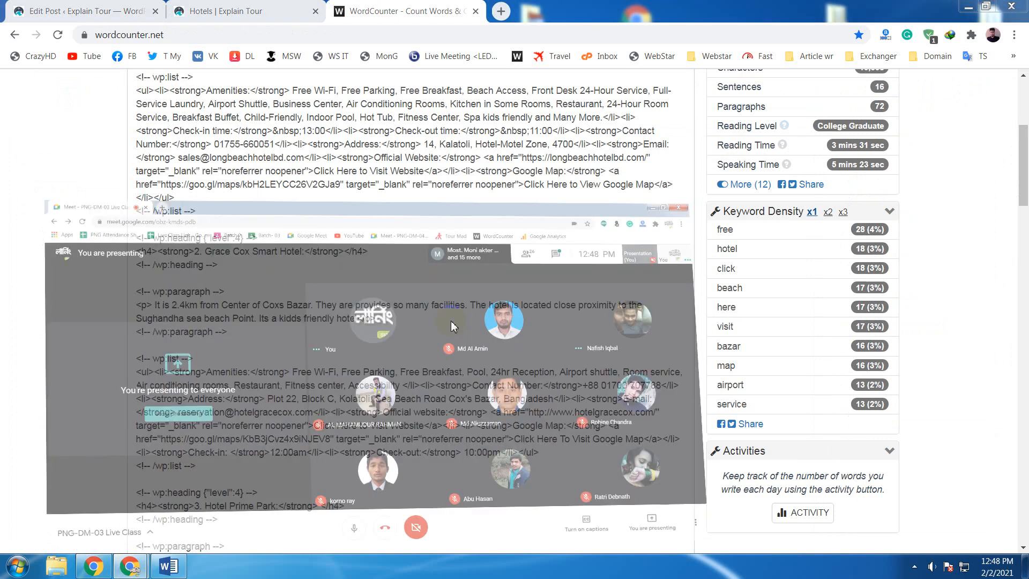
{"action": "left_click", "coordinate": [466, 524]}
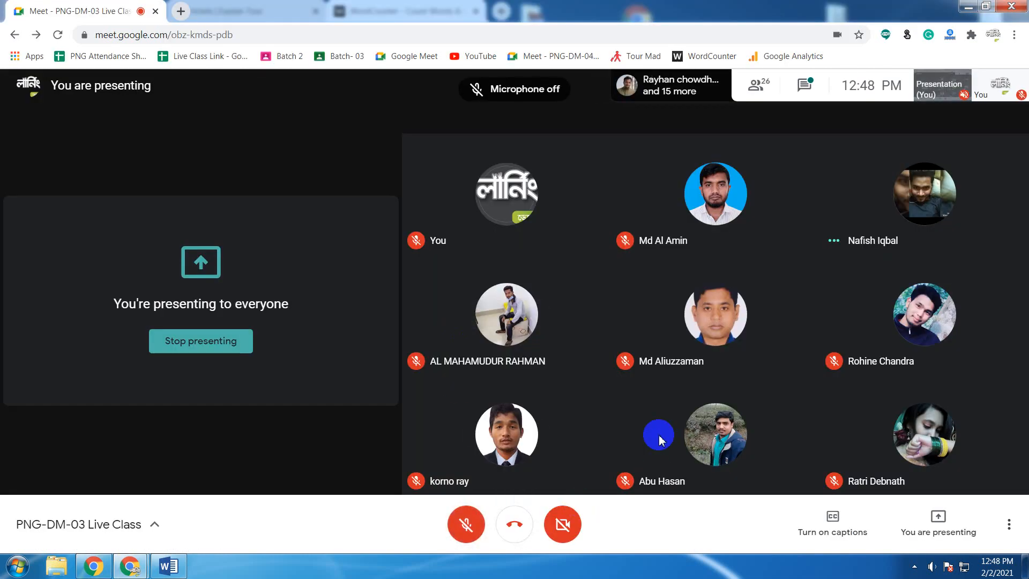
{"action": "mouse_move", "coordinate": [660, 439]}
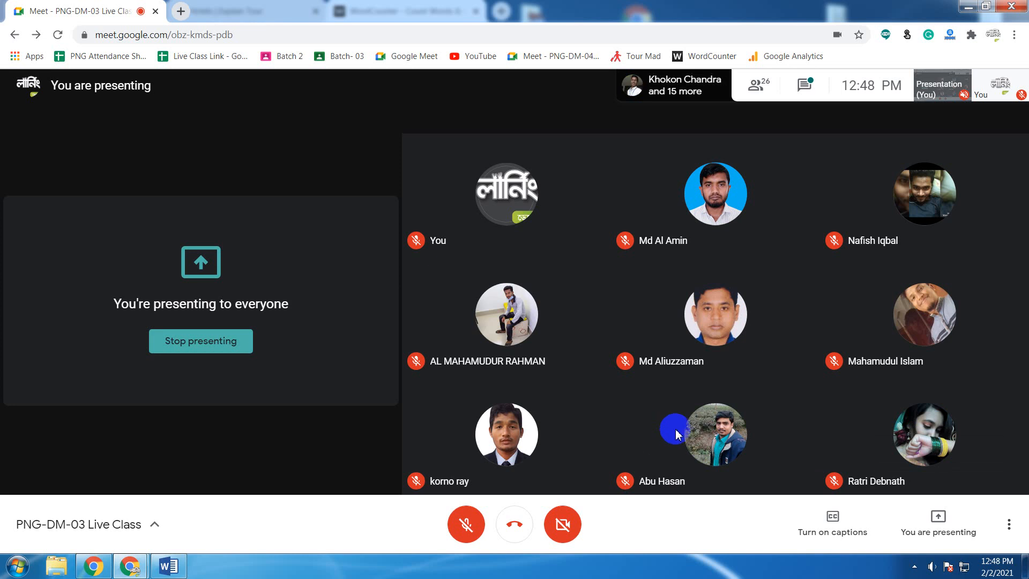
{"action": "left_click", "coordinate": [467, 519]}
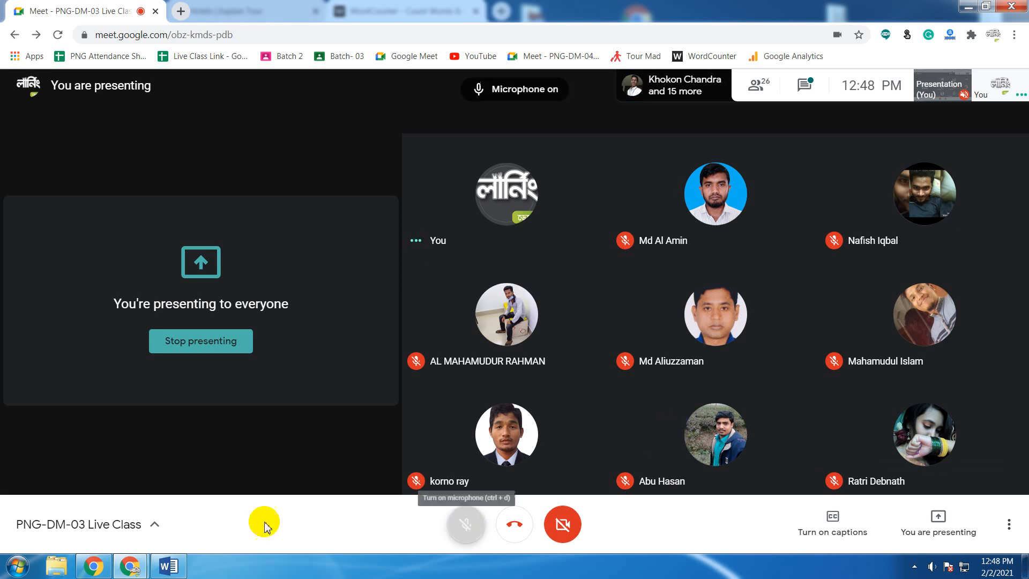